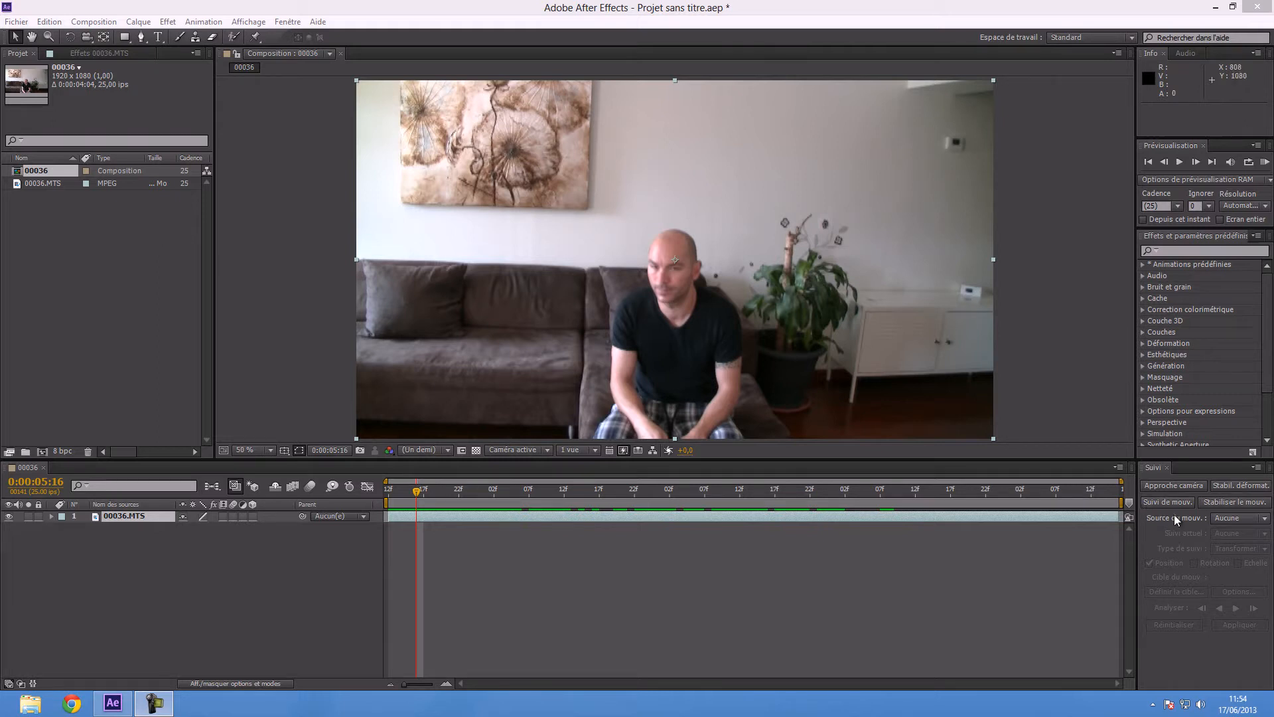
Step: Create a motion track on the 00036.MTS layer
left_click(287, 22)
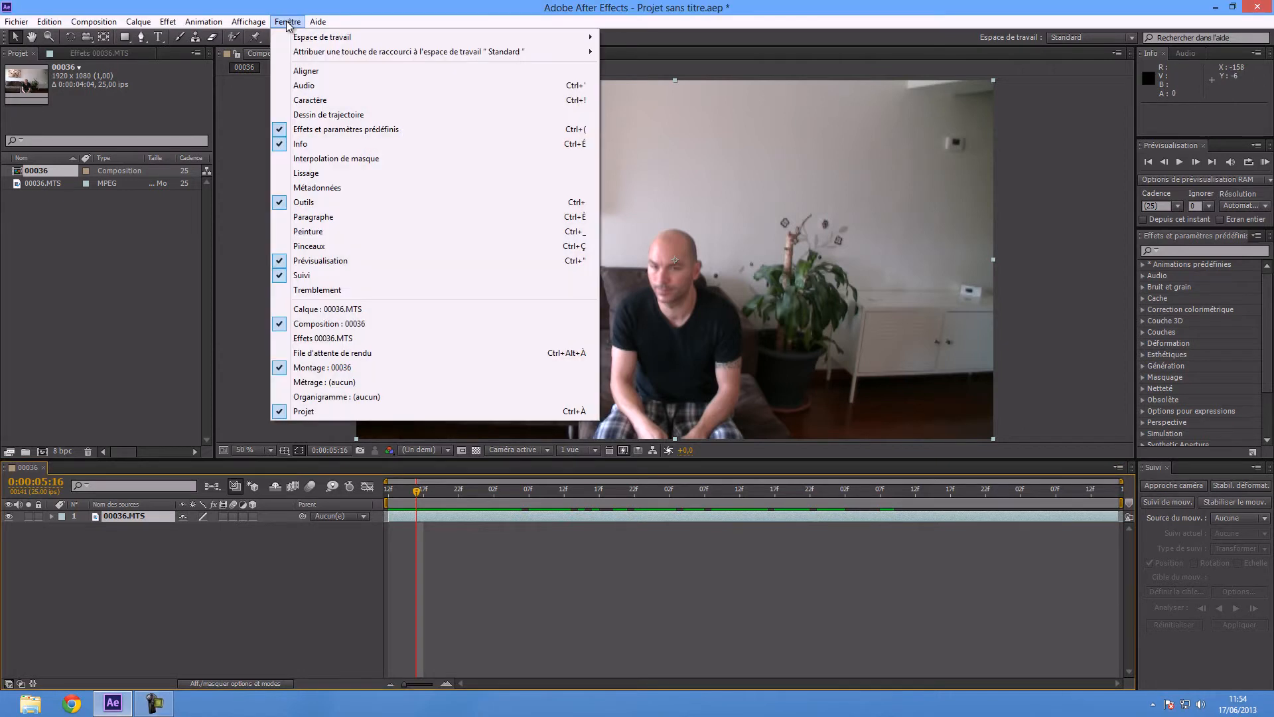
left_click(246, 252)
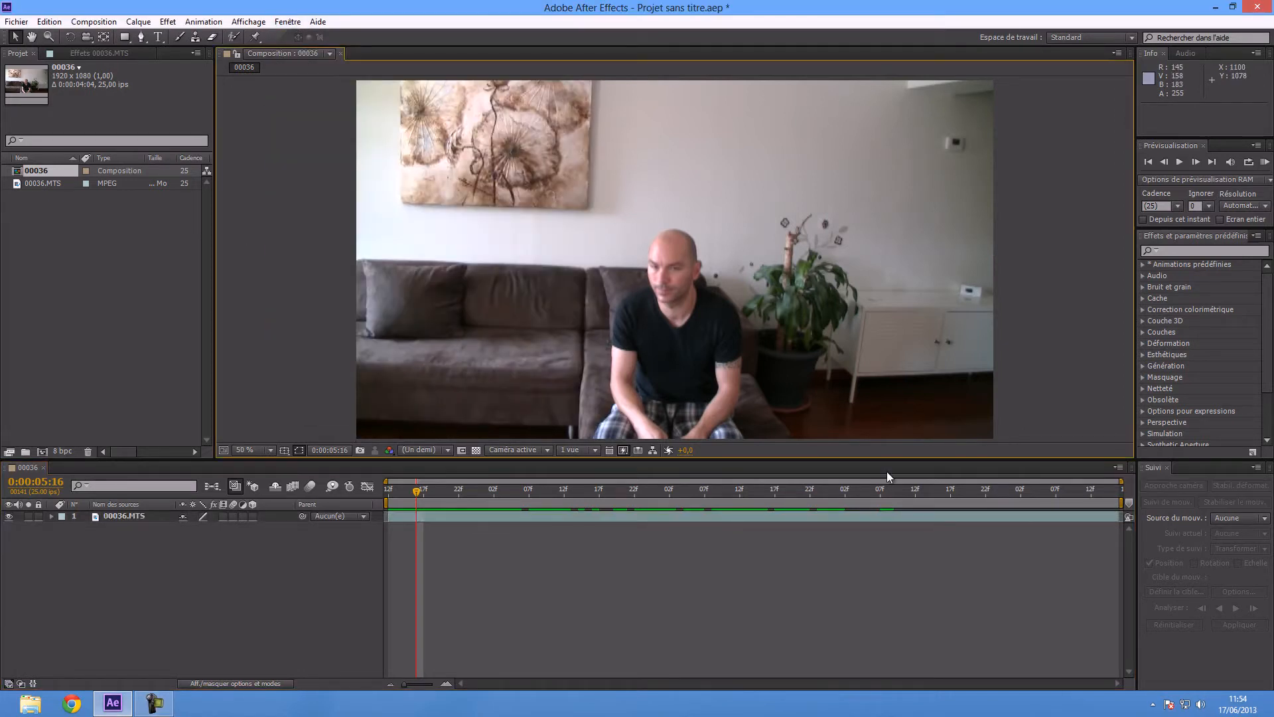
left_click(919, 349)
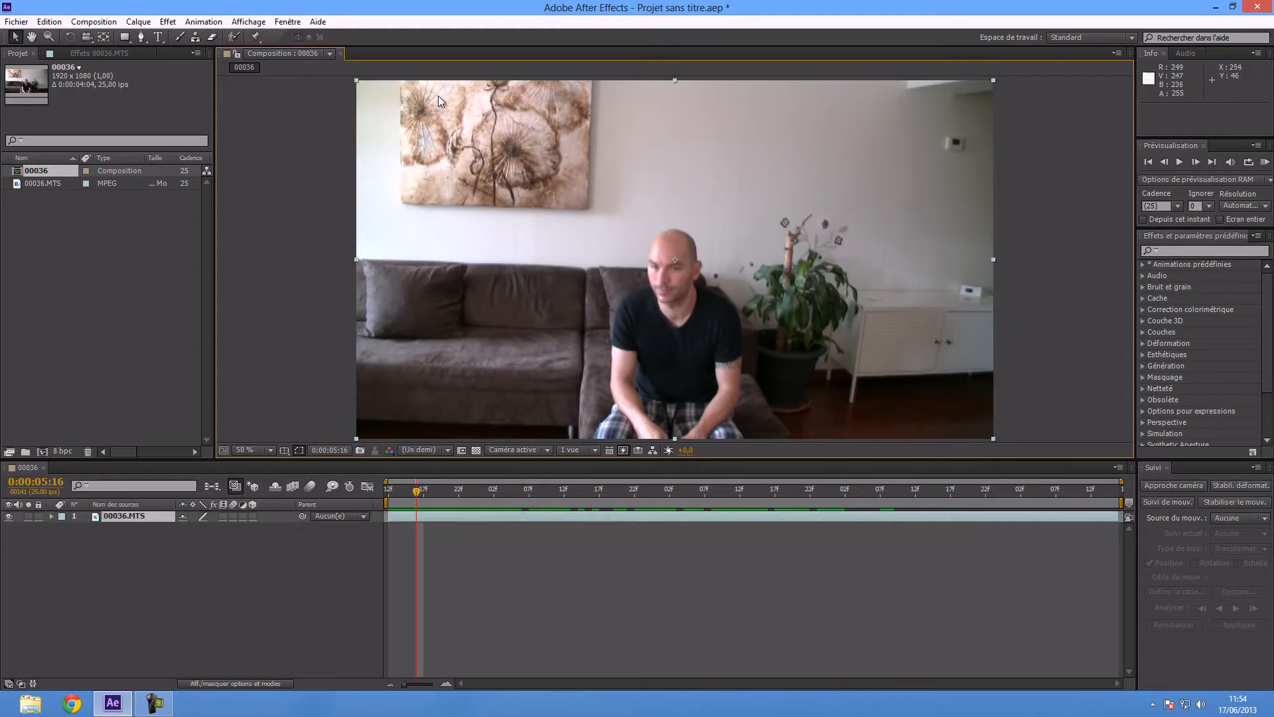
left_click(1169, 504)
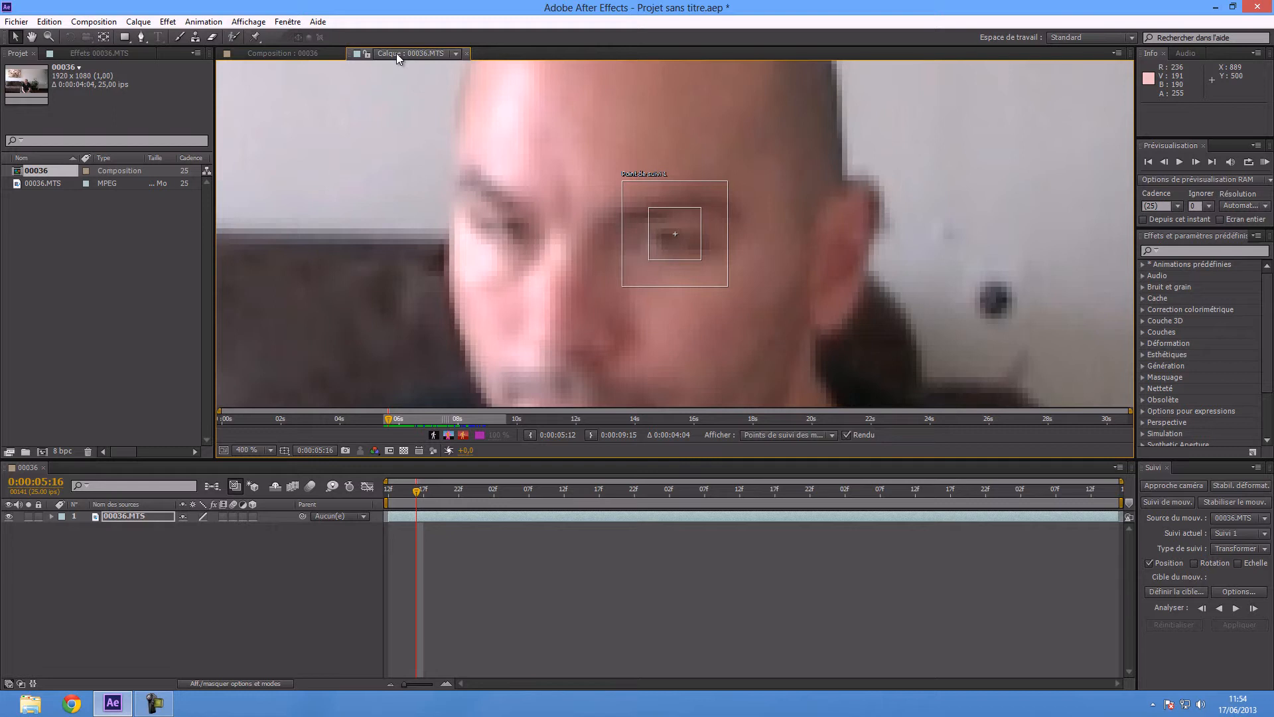
Step: Place the track point over the pupil of the man's left eye at 0:00:07:03
mouse_move(682, 222)
left_mouse_down()
mouse_move(721, 195)
mouse_move(676, 226)
left_mouse_up()
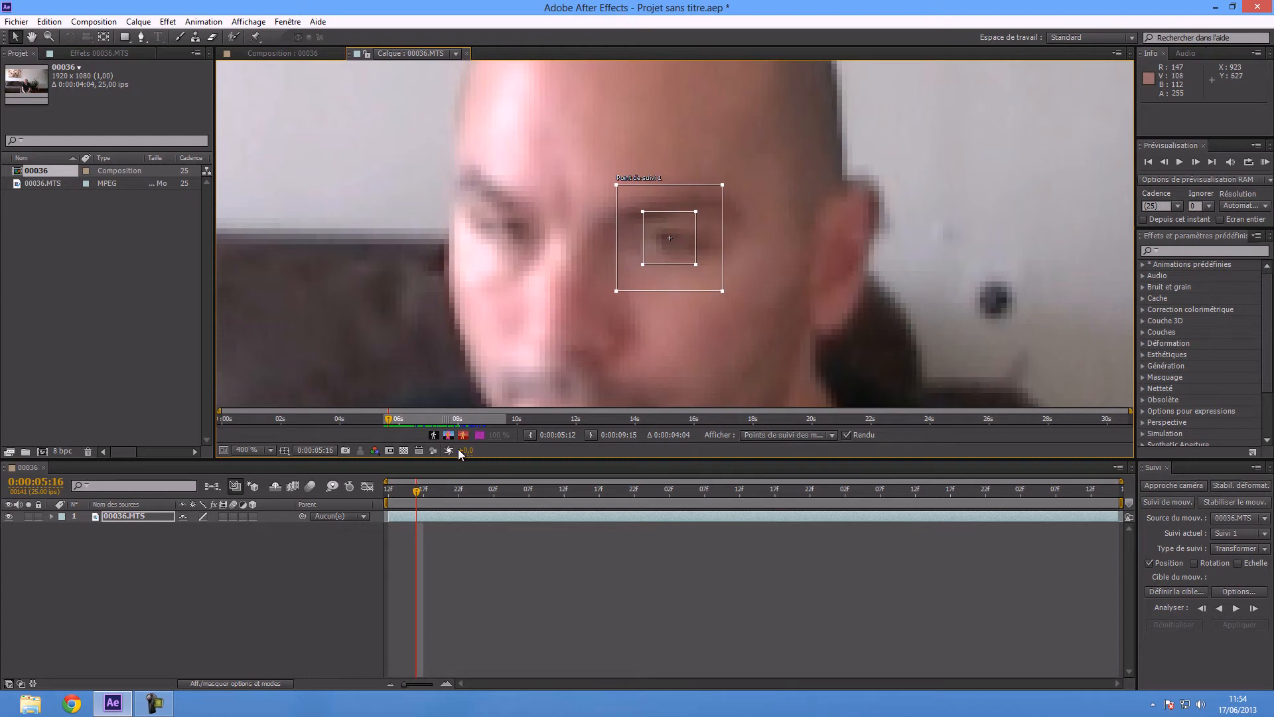
left_click_drag(420, 490, 368, 496)
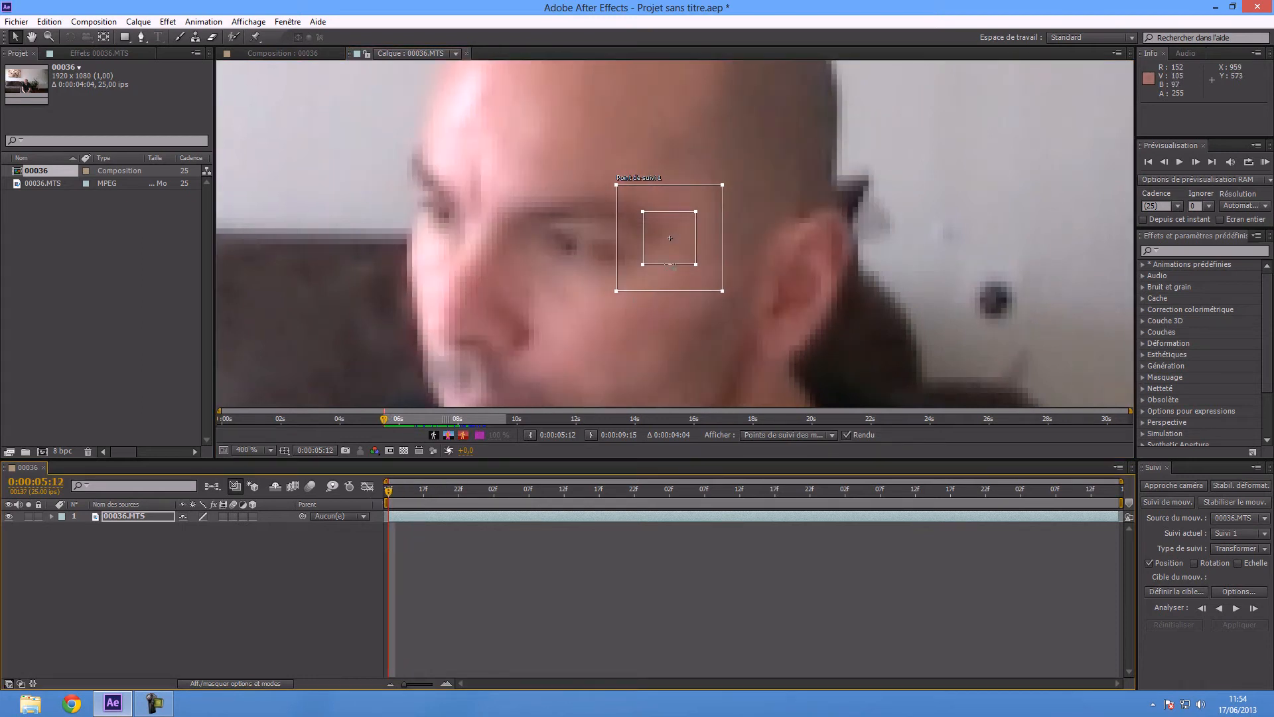
left_click_drag(672, 263, 572, 273)
left_click_drag(389, 494, 675, 459)
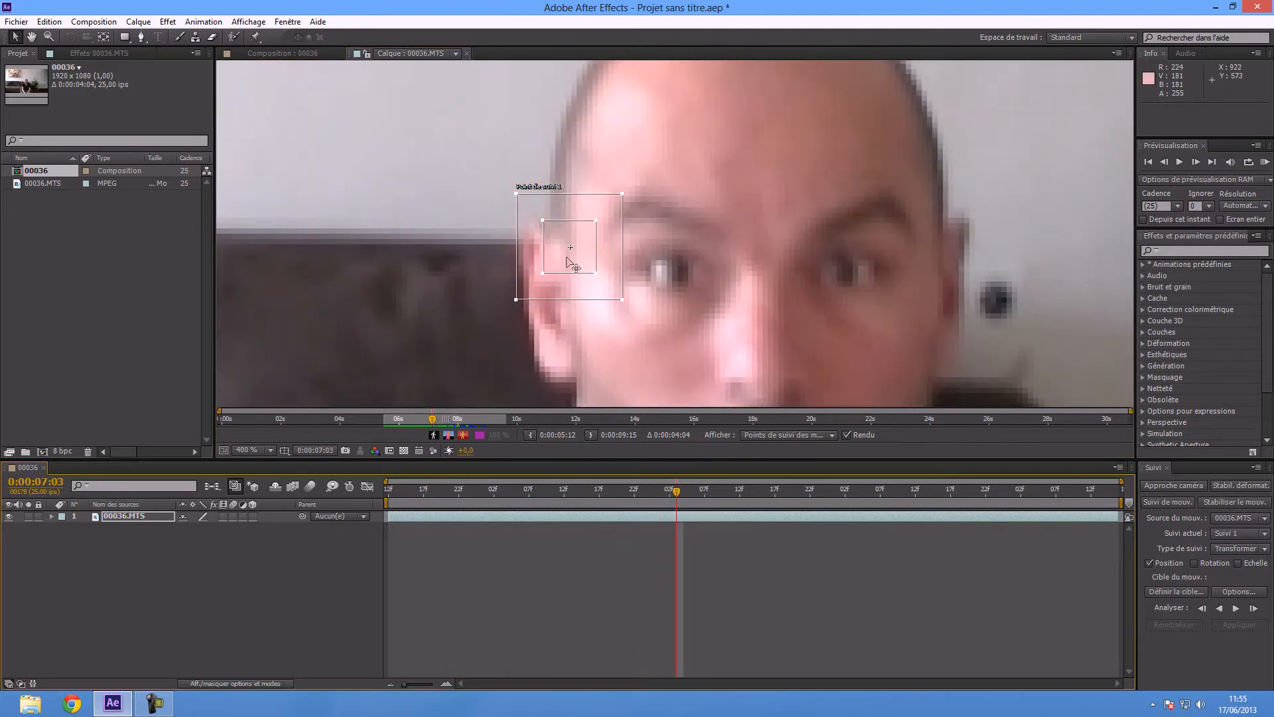
left_click_drag(569, 260, 844, 282)
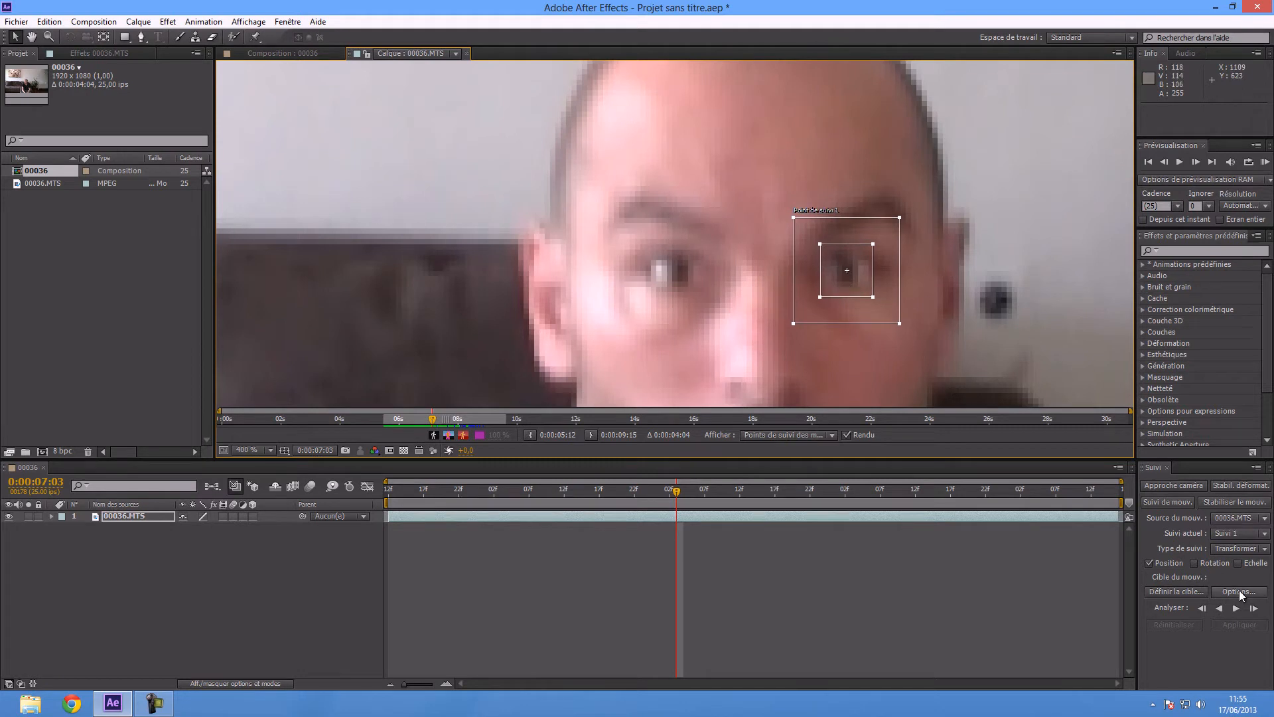
Step: Analyze the track frame by frame up to 0:00:07:06, recentring the track point on the eye at 0:00:07:04 and 0:00:07:06
left_click(1253, 609)
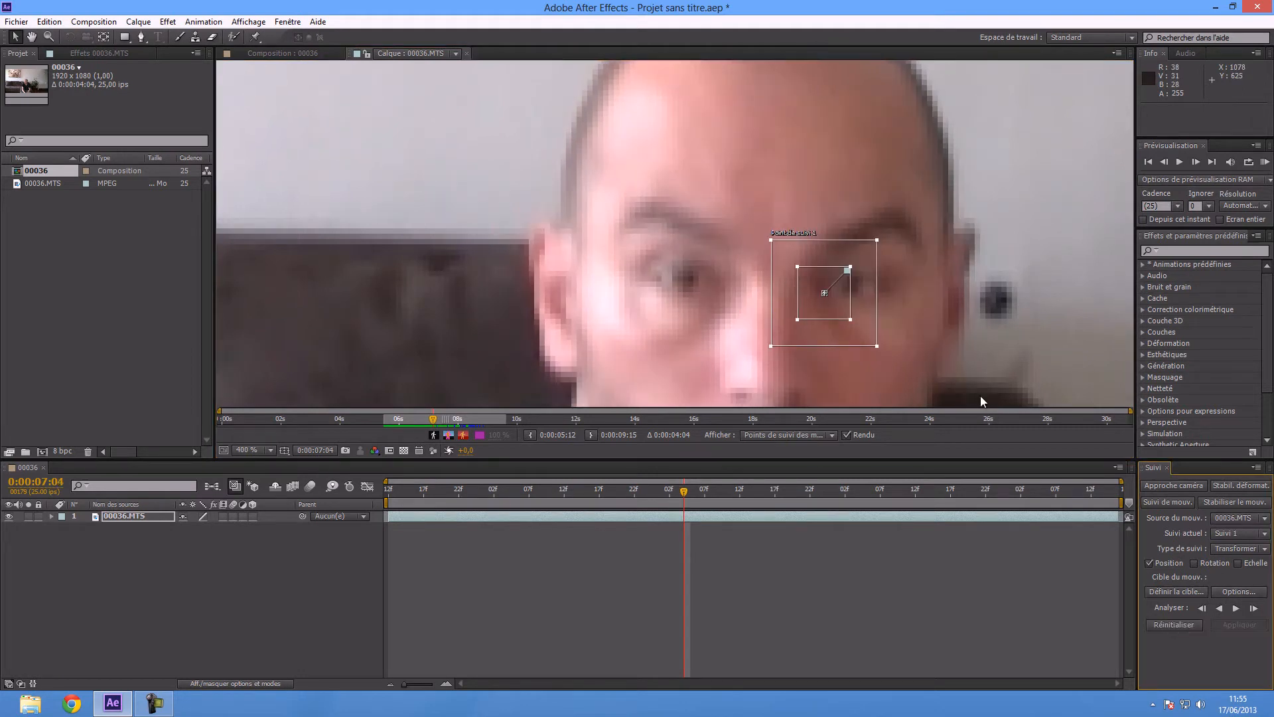
left_click_drag(838, 307, 865, 301)
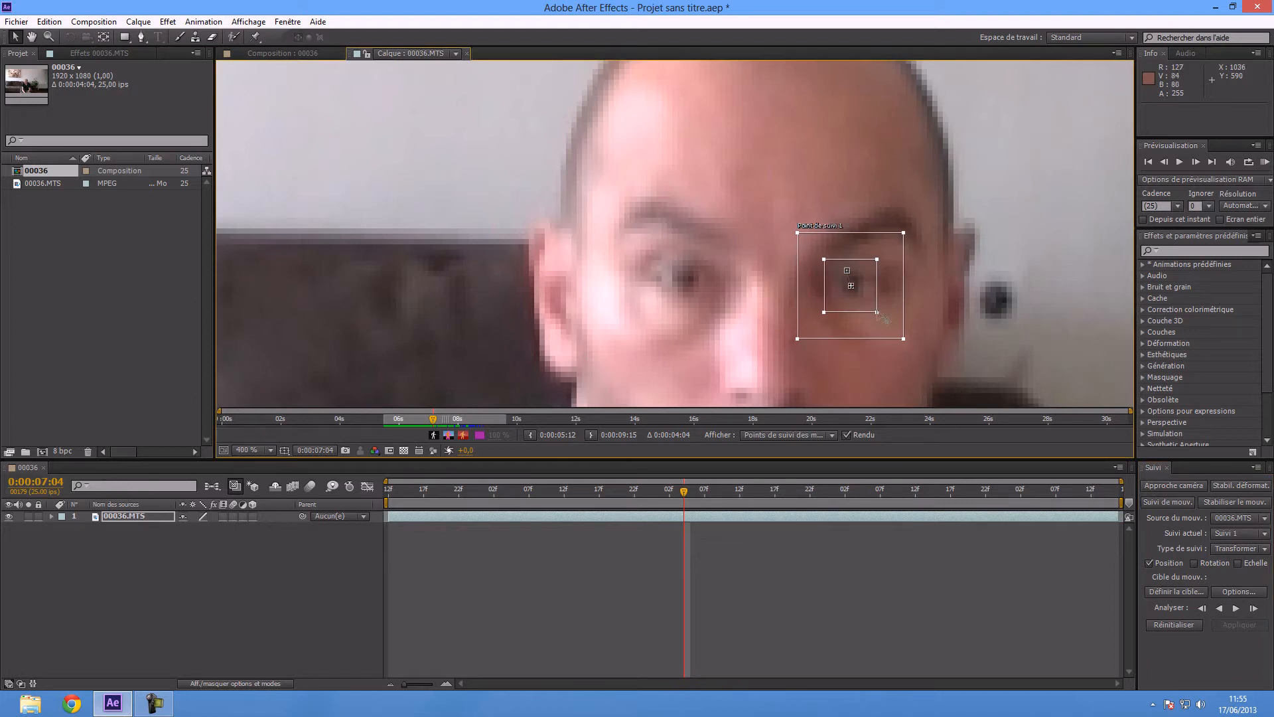
left_click(1252, 608)
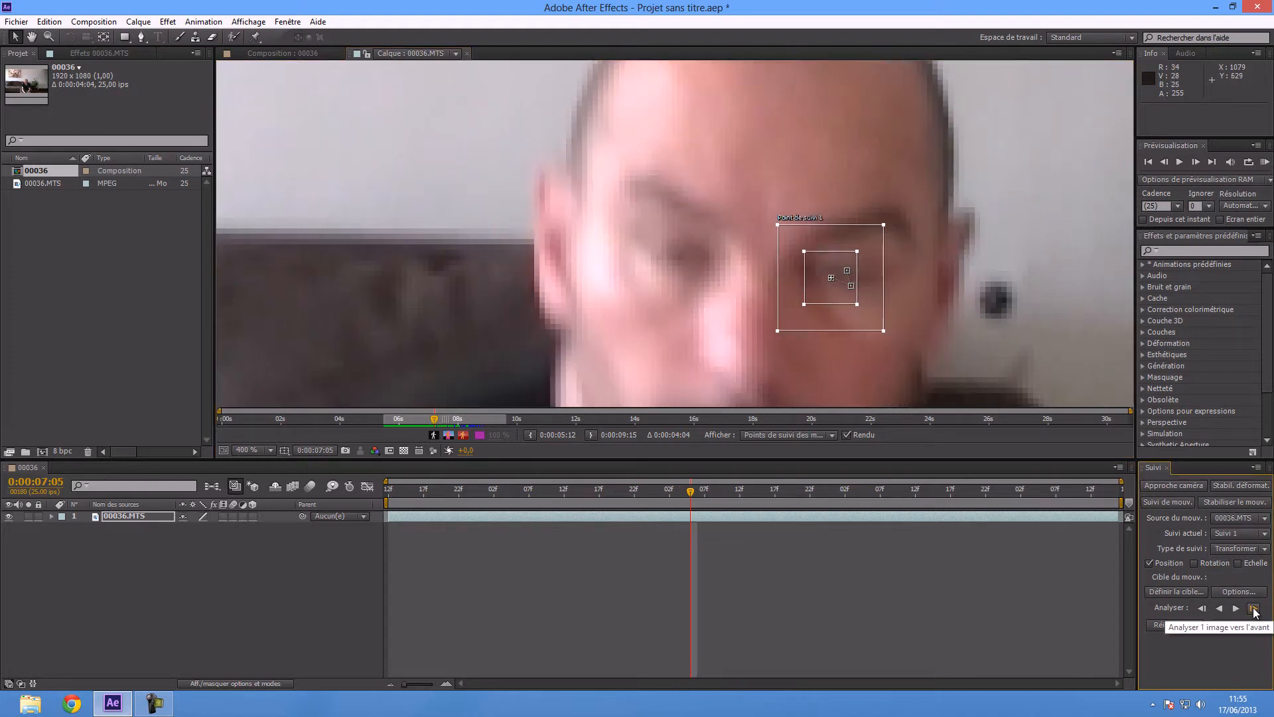
left_click(1254, 608)
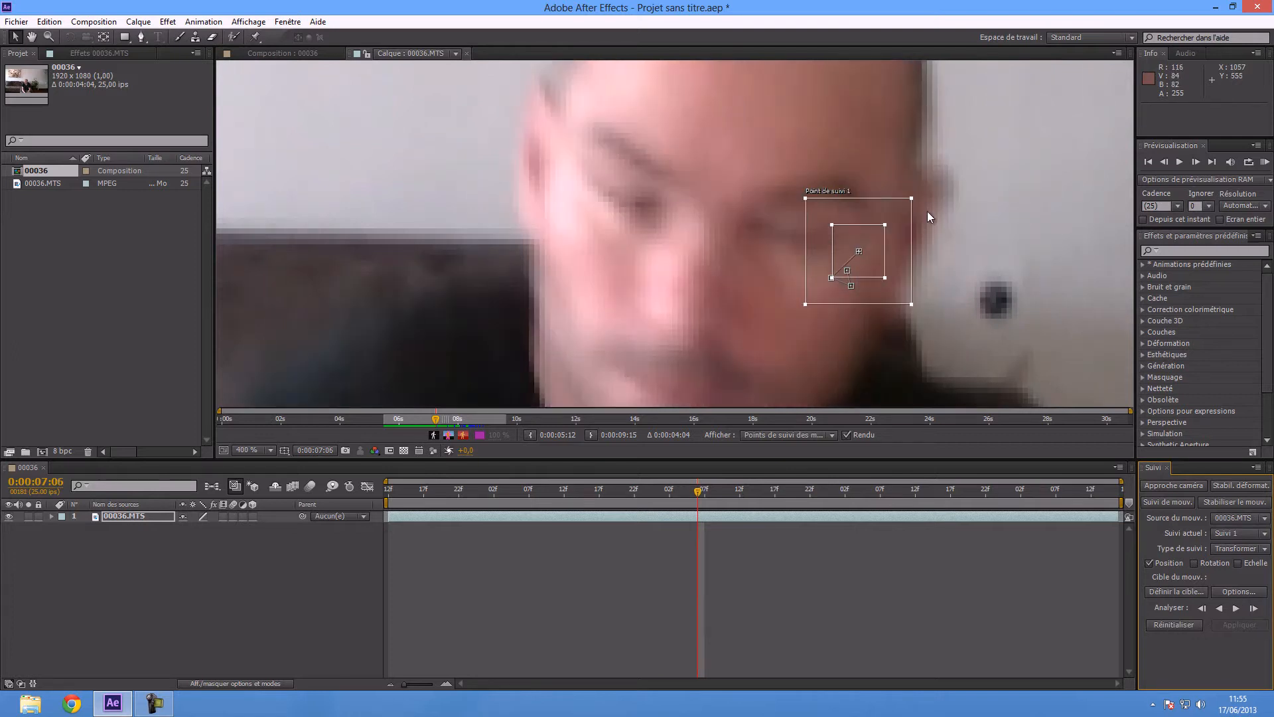
left_click_drag(884, 242, 800, 225)
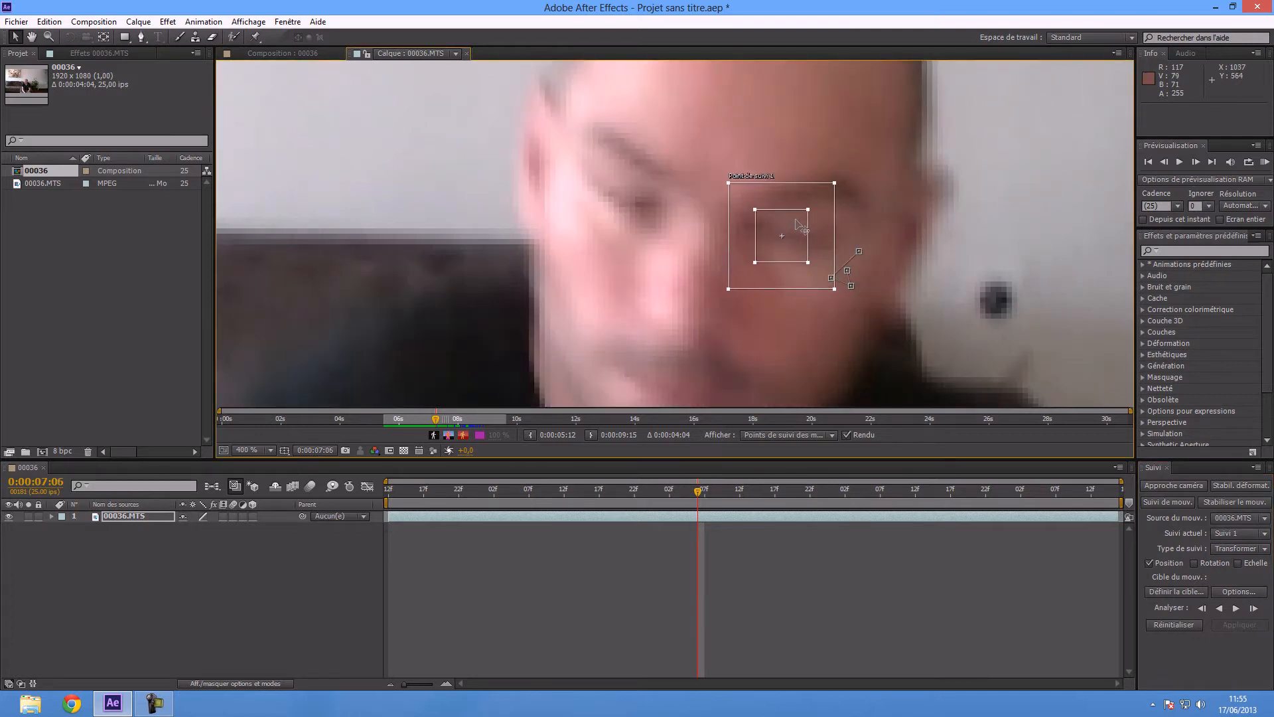
Step: Advance the analysis to 0:00:07:08, recentring the track point on the eye at 0:00:07:07 and 0:00:07:08
left_click(1254, 608)
left_click_drag(804, 198, 714, 179)
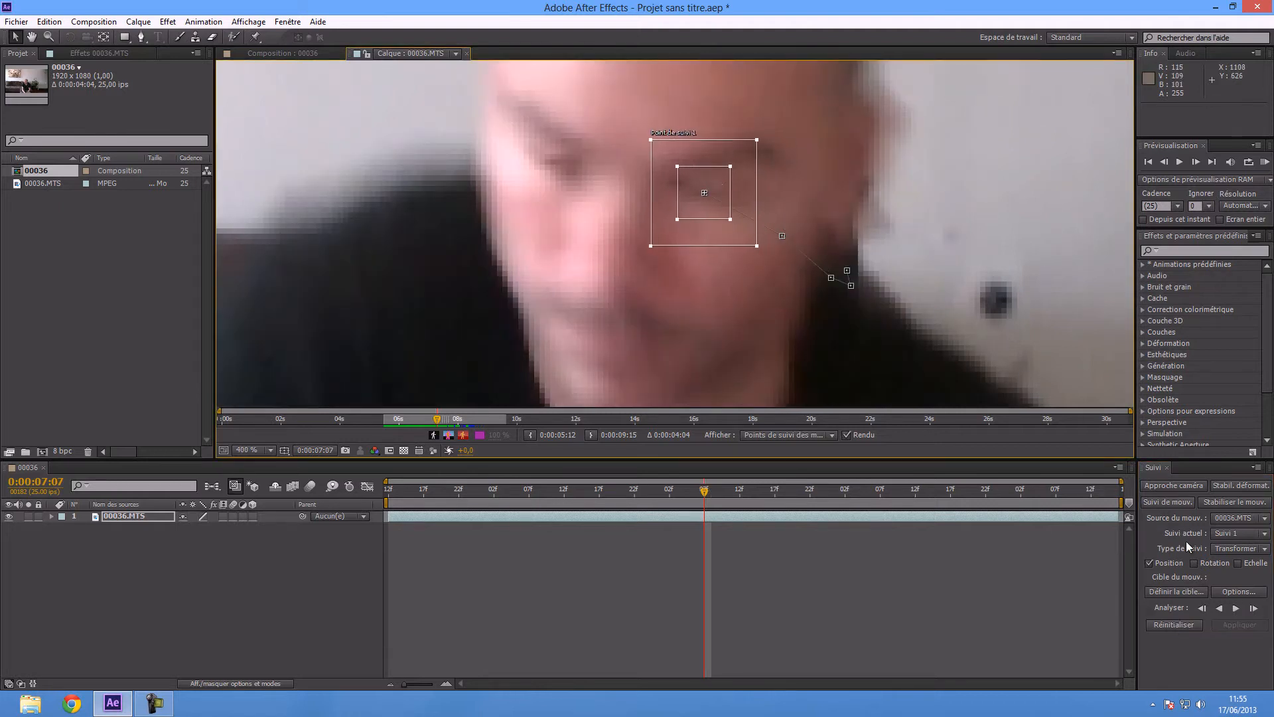
left_click(1254, 608)
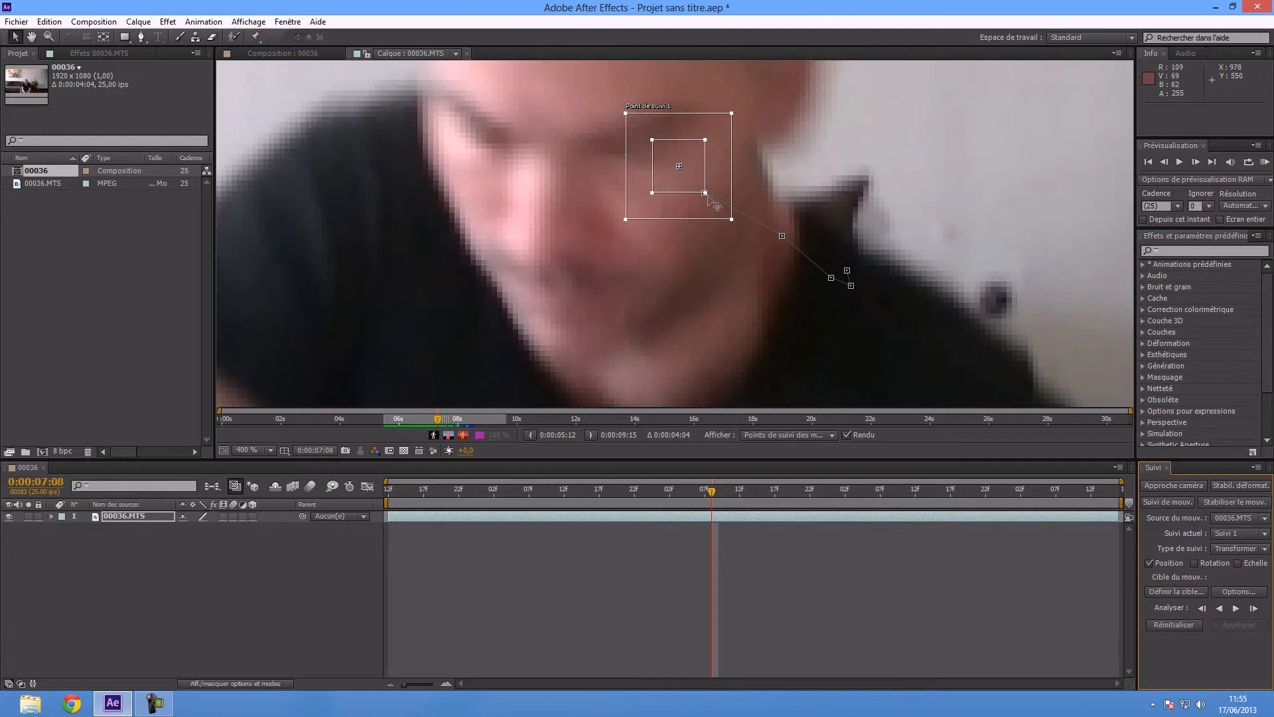
left_click_drag(678, 149, 618, 131)
Step: Advance the analysis to 0:00:07:10, recentring the track point on the lowered eye at 0:00:07:09 and 0:00:07:10
left_click(1253, 608)
key("h")
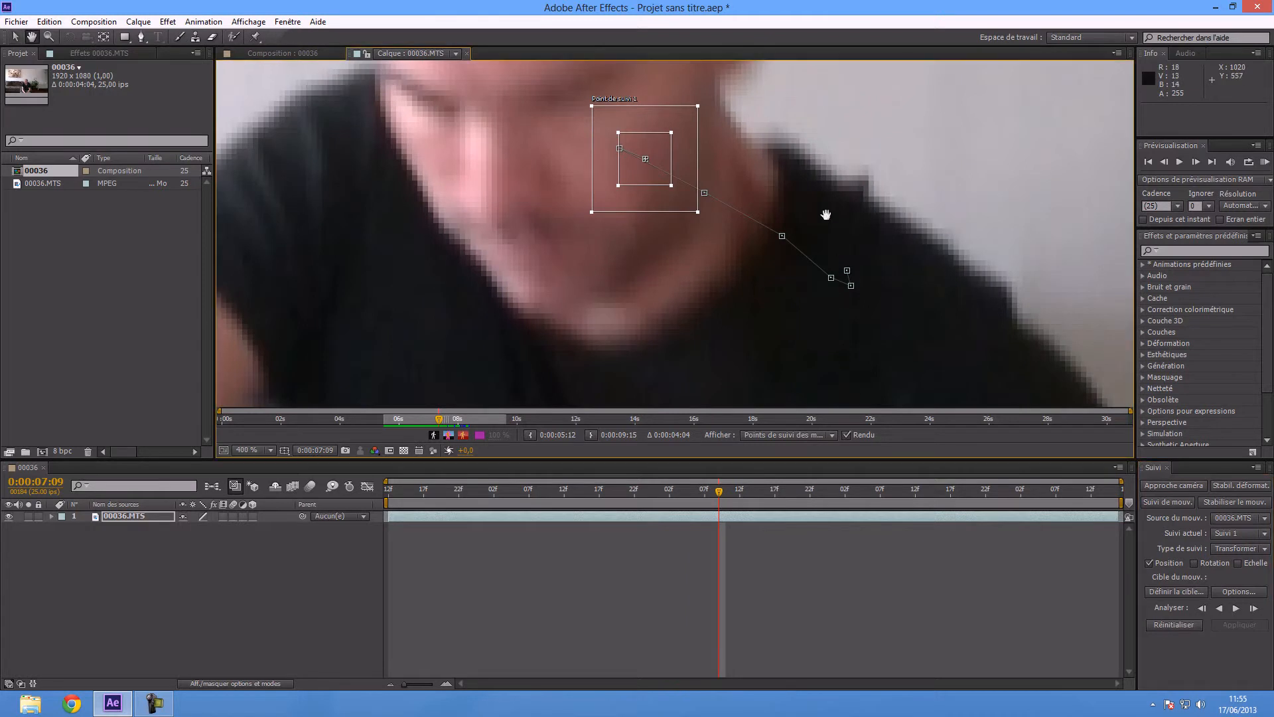
left_click_drag(826, 215, 935, 377)
key("v")
left_click_drag(780, 322, 756, 312)
left_click(1254, 608)
left_click_drag(762, 312, 682, 226)
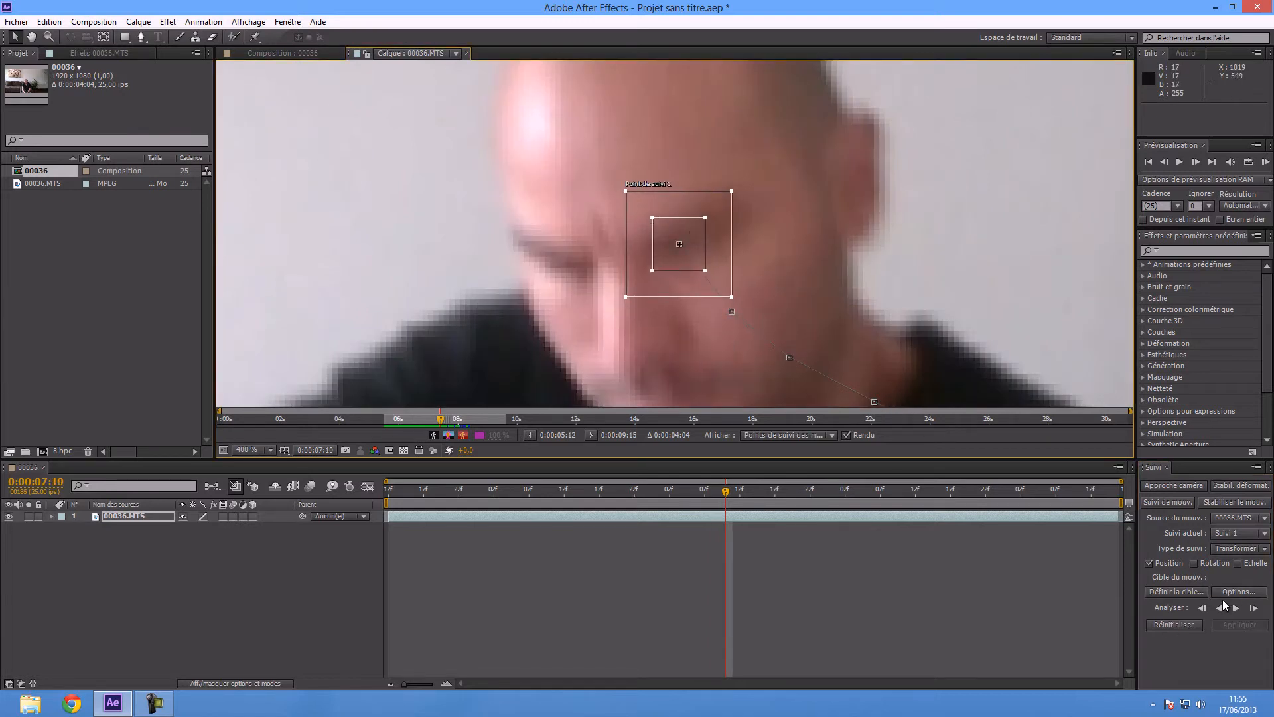
Step: Analyze frame by frame up to 0:00:07:13, recentring the track point on the eye at each frame
left_click(1254, 608)
left_click_drag(646, 233, 653, 222)
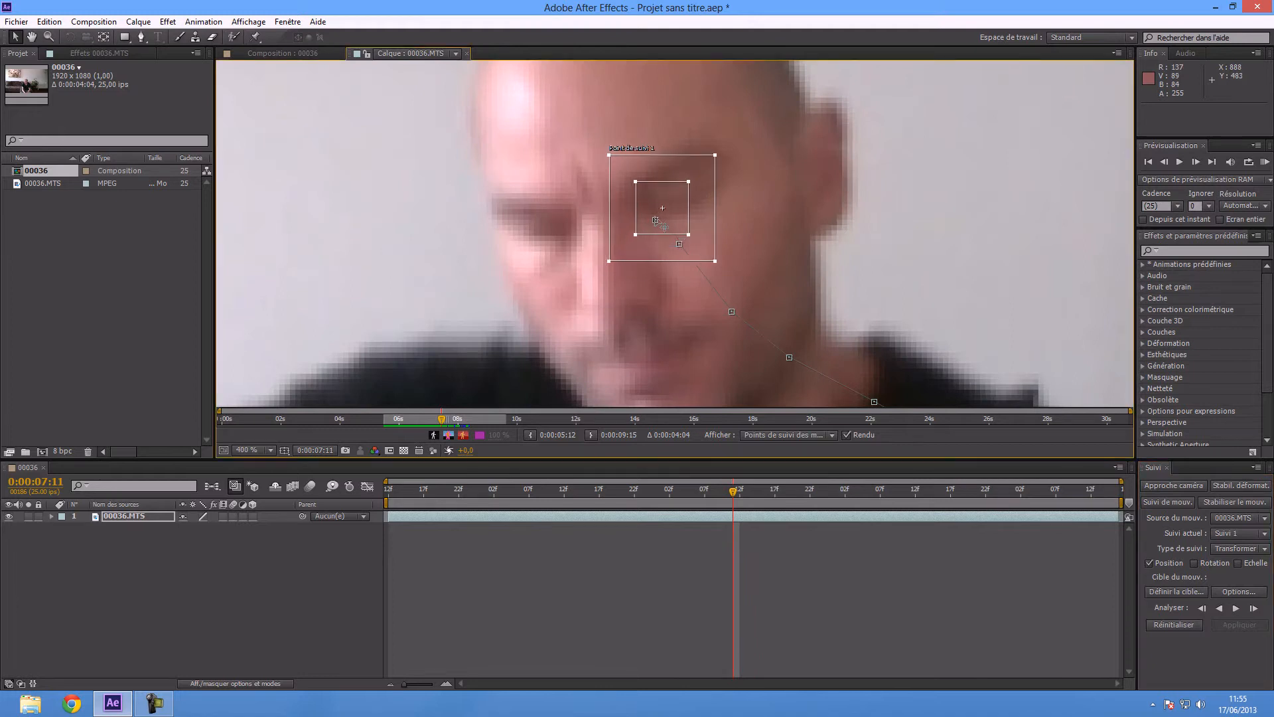
left_click(1254, 608)
left_click_drag(626, 217, 638, 215)
left_click(1254, 608)
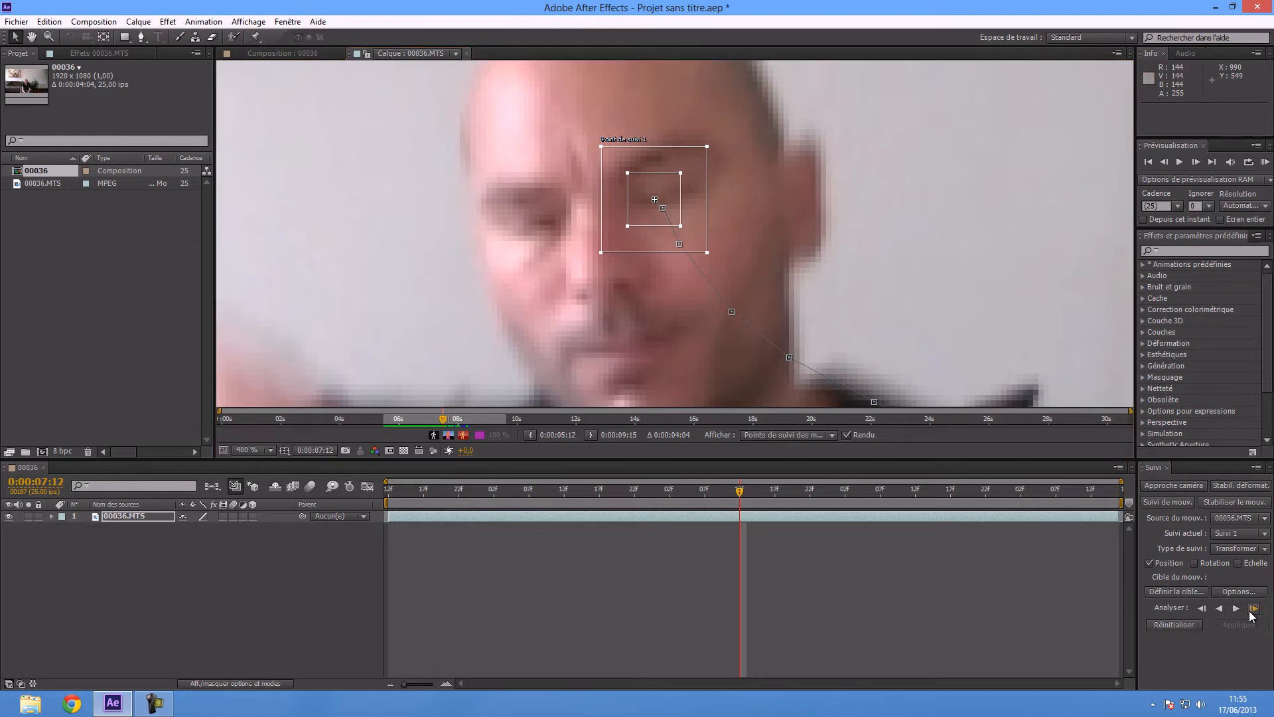
left_click_drag(663, 246, 649, 248)
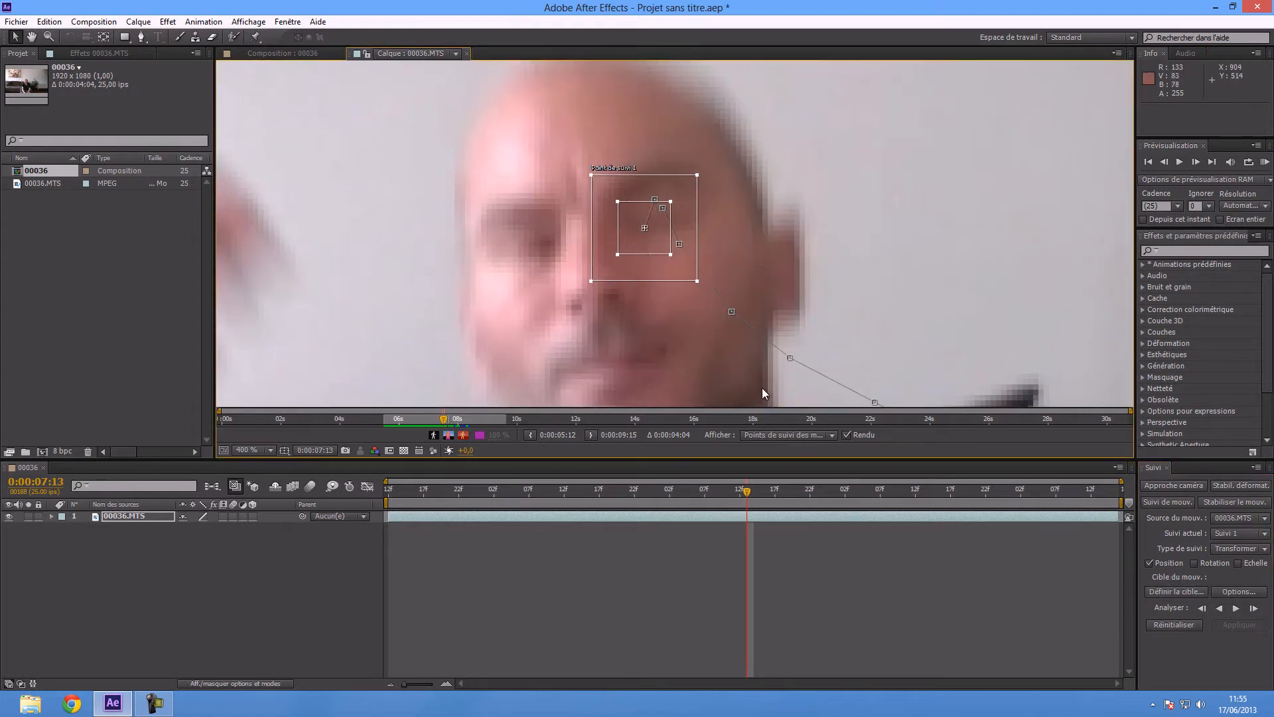
Step: Go back to 0:00:07:12 and readjust the track point over the eye
left_click(1210, 610)
left_click_drag(653, 190, 658, 185)
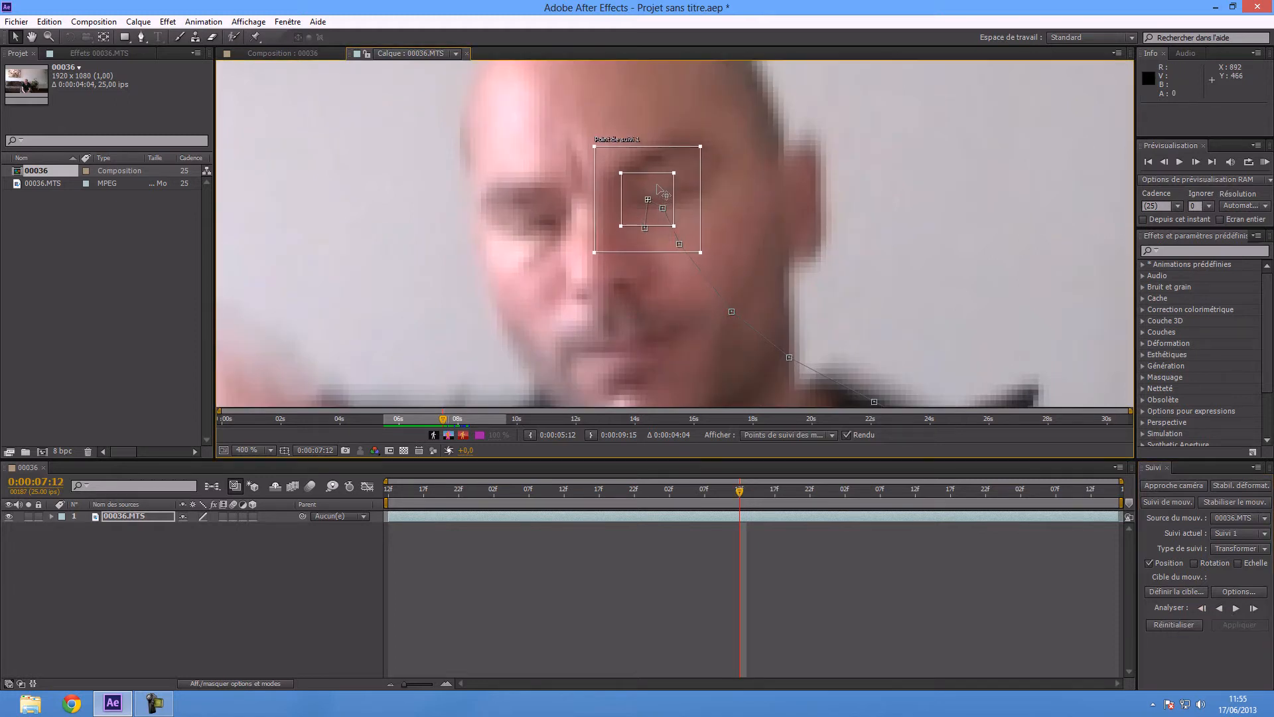
left_click(1254, 608)
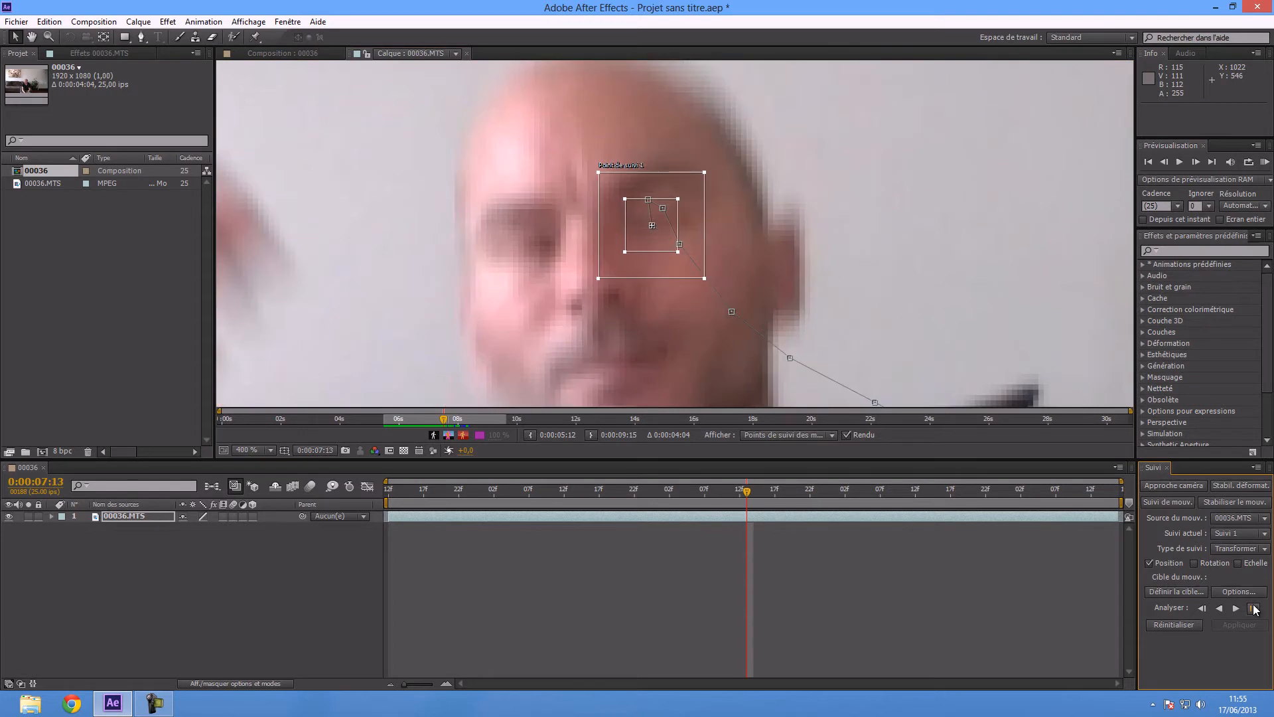
left_click(1202, 609)
left_click_drag(631, 200, 655, 191)
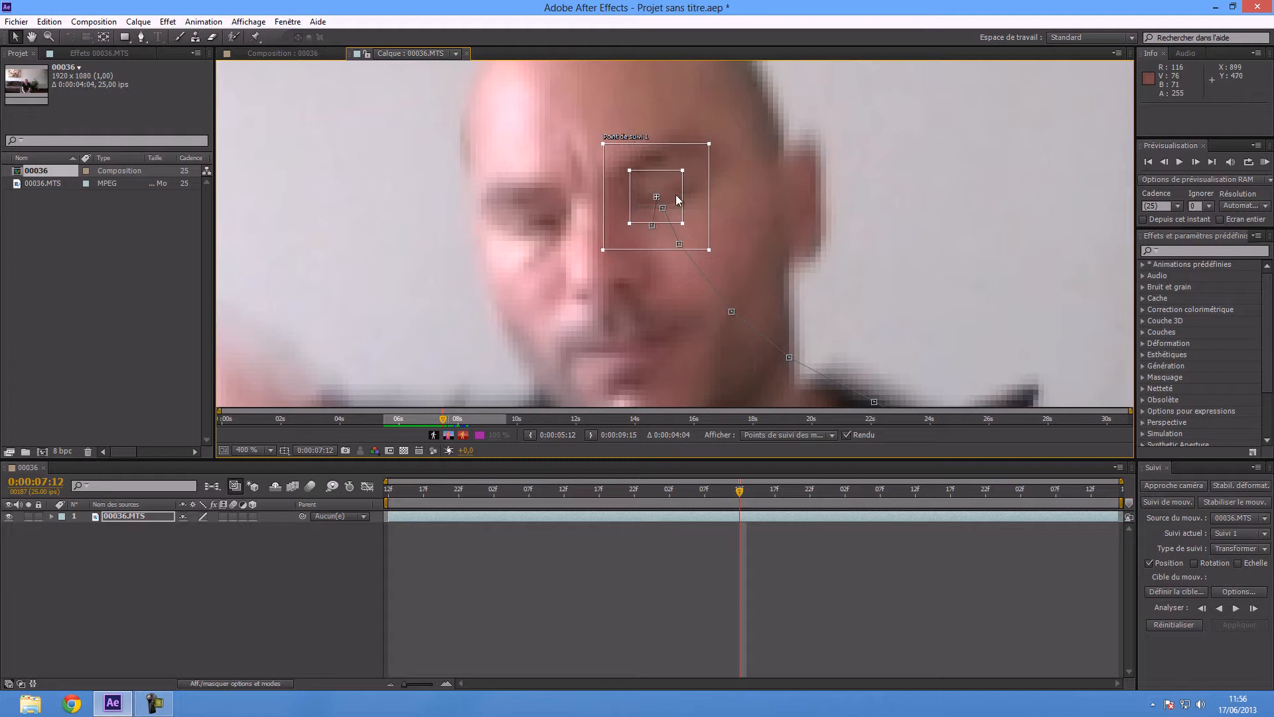
Step: Analyze forward to 0:00:07:21 and recentre the track point on the eye at that frame
left_click(1253, 608)
left_click(1253, 608)
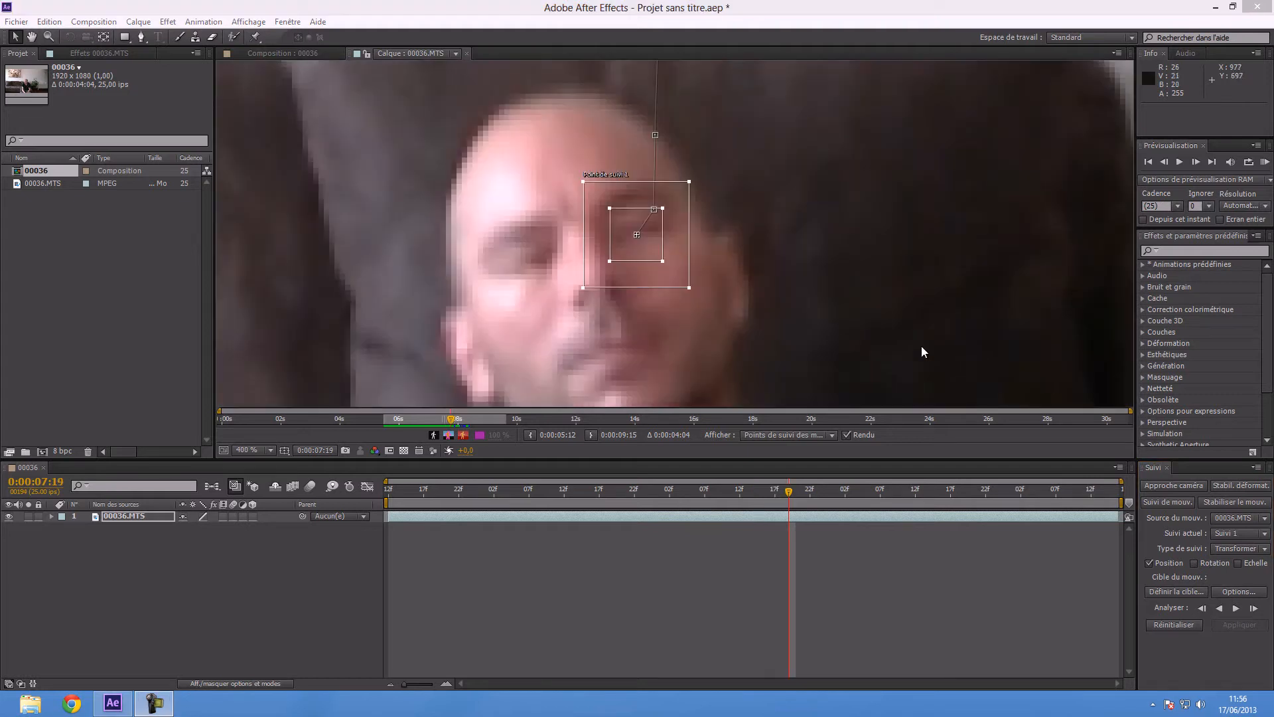
left_click(1253, 608)
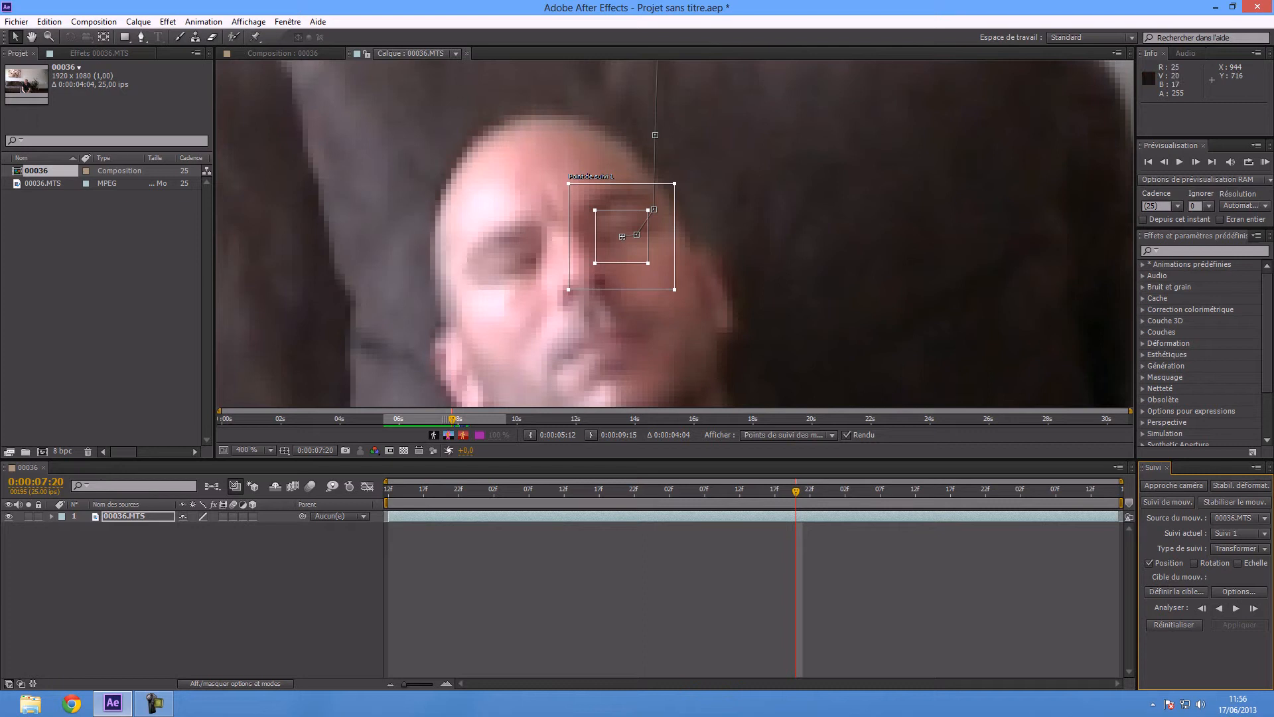
left_click(1253, 608)
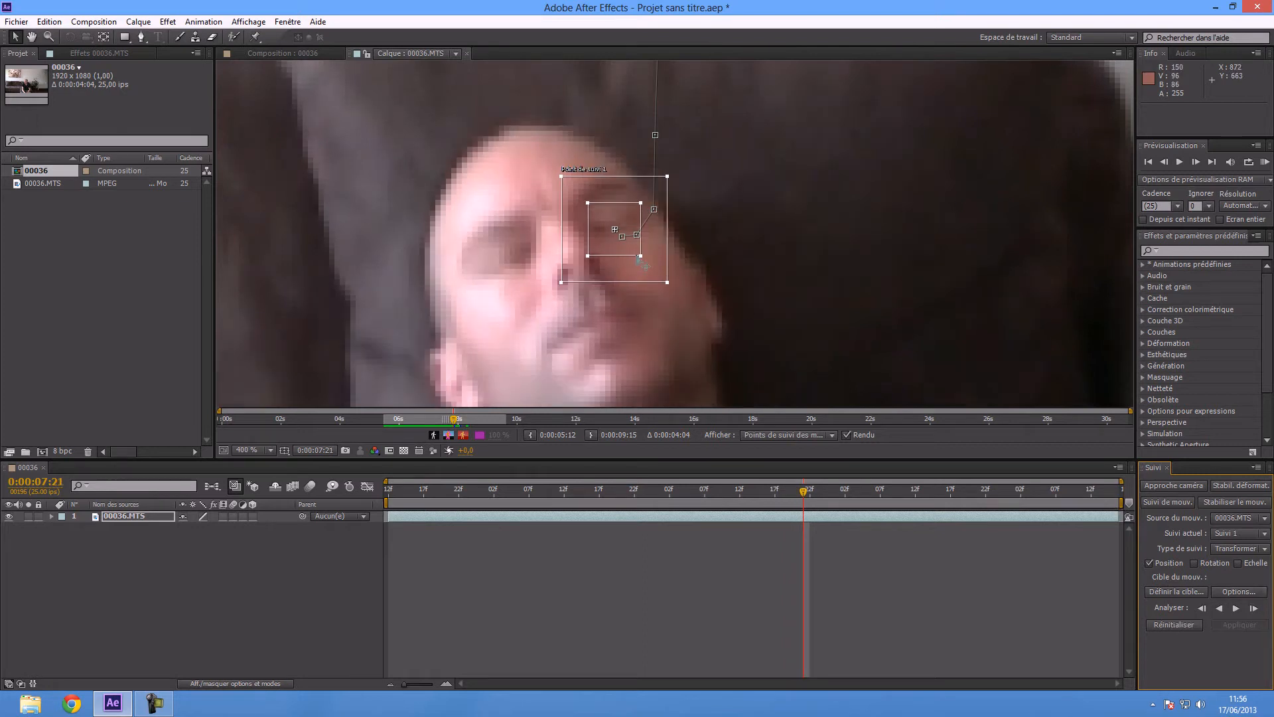
left_click_drag(617, 251, 608, 250)
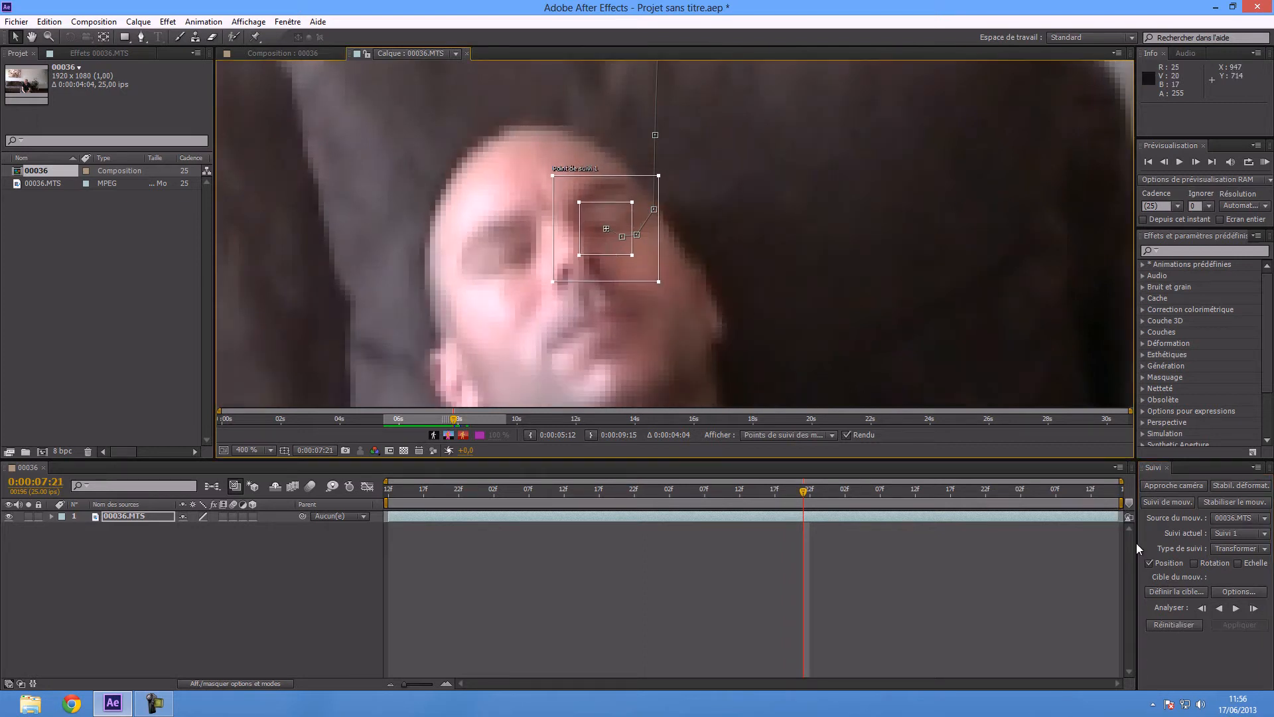
Step: Continue the frame-by-frame forward analysis of the eye's track point up to 0:00:09:15
left_click(1253, 608)
left_click(1253, 608)
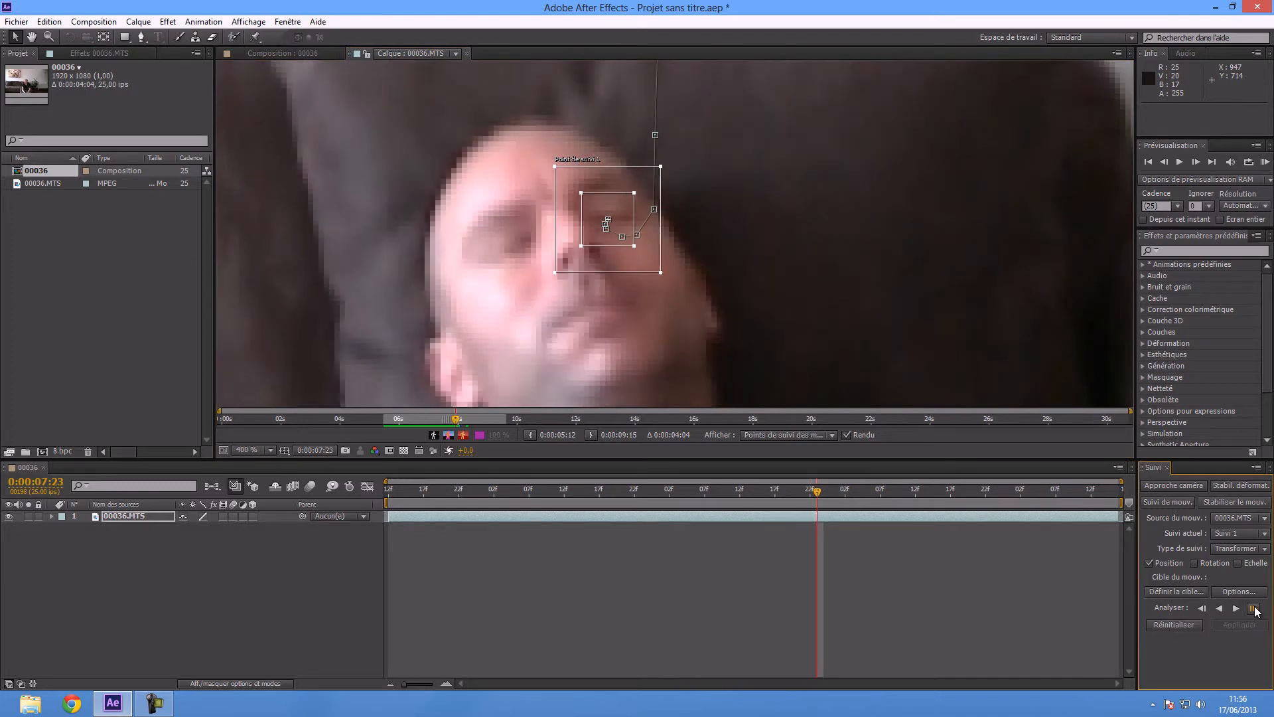
left_click(1254, 608)
left_click(1254, 608)
left_click(1254, 608)
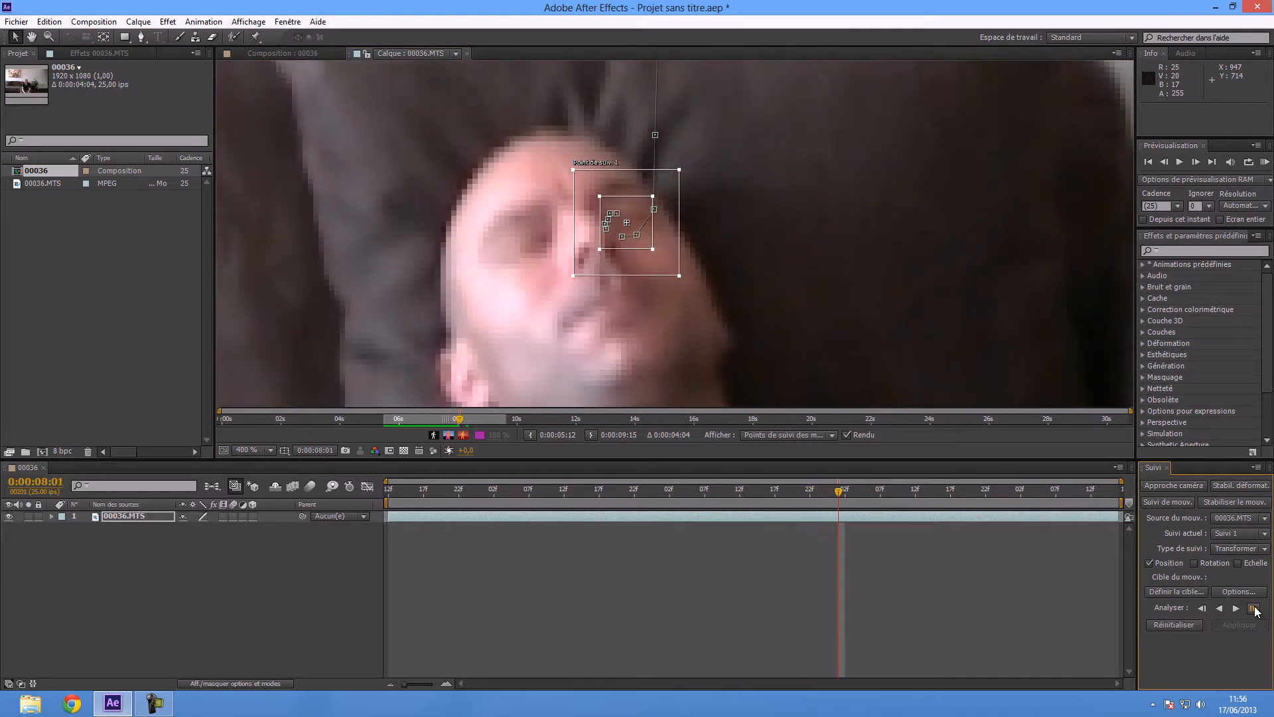
left_click(1253, 608)
left_click(1253, 608)
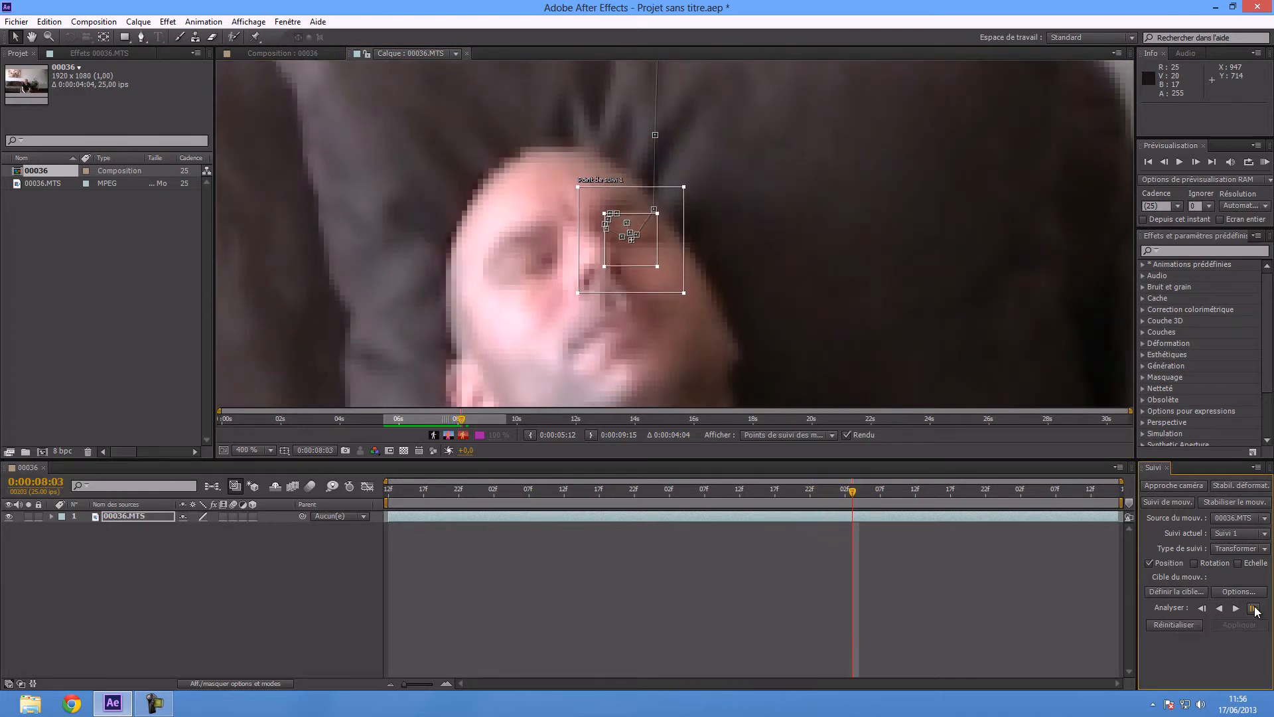
left_click(1254, 608)
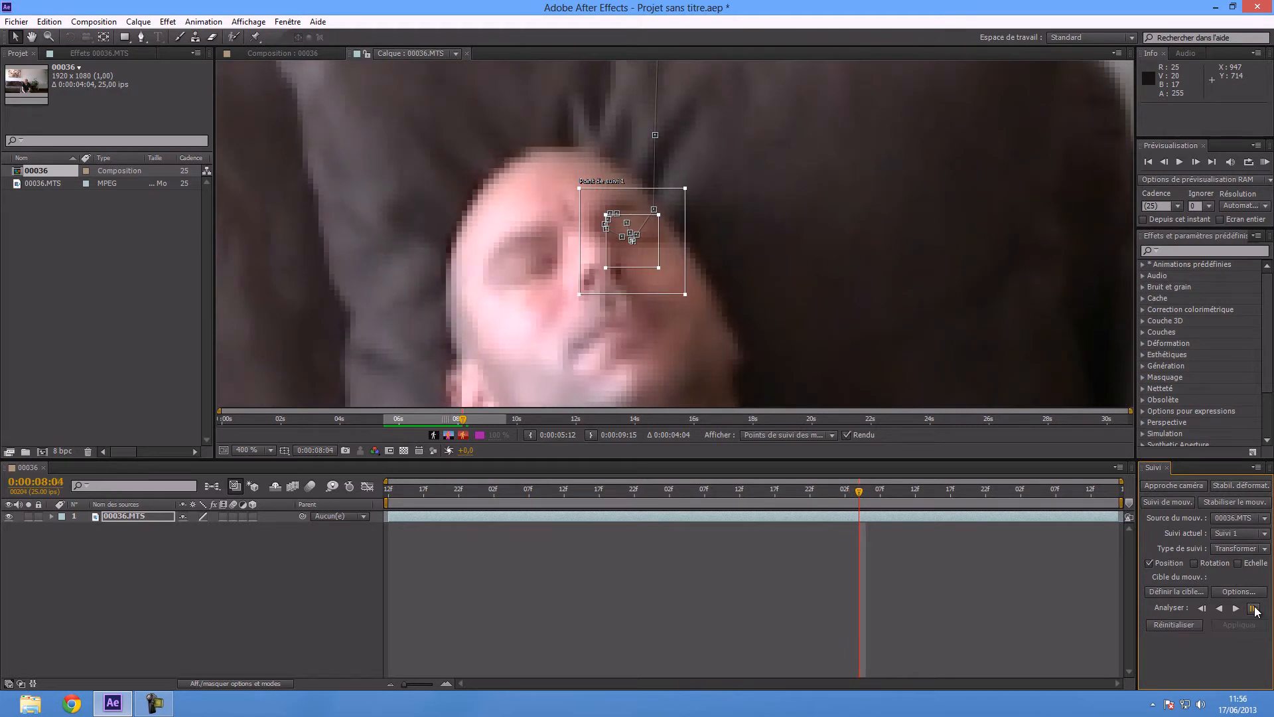
left_click(1254, 608)
left_click(1253, 608)
left_click(1254, 608)
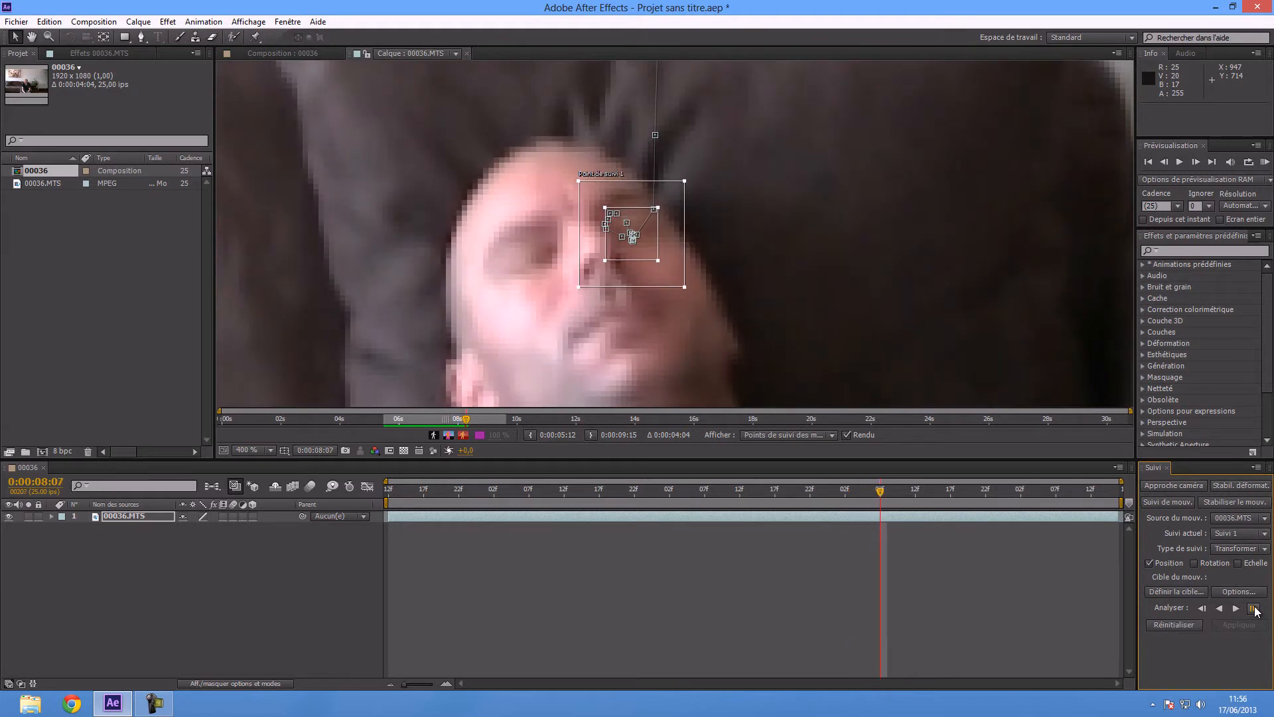
left_click(1253, 609)
left_click(1253, 608)
left_click(1253, 608)
left_click(1253, 608)
left_click(1253, 608)
left_click(1253, 608)
left_click(1253, 608)
left_click(1253, 608)
left_click(1253, 608)
left_click(1253, 608)
left_click(1253, 608)
left_click(1253, 608)
left_click(1253, 608)
left_click(1254, 608)
left_click(1254, 608)
left_click(1253, 608)
left_click(1253, 608)
left_click(1253, 608)
left_click(1253, 608)
left_click(1254, 608)
left_click(1253, 608)
left_click(1253, 608)
left_click(1253, 608)
left_click(1254, 608)
left_click(1254, 608)
left_click(1253, 608)
left_click(1253, 608)
left_click(1254, 608)
left_click(1253, 608)
left_click(1253, 608)
left_click(1253, 608)
left_click(1254, 608)
left_click(1253, 608)
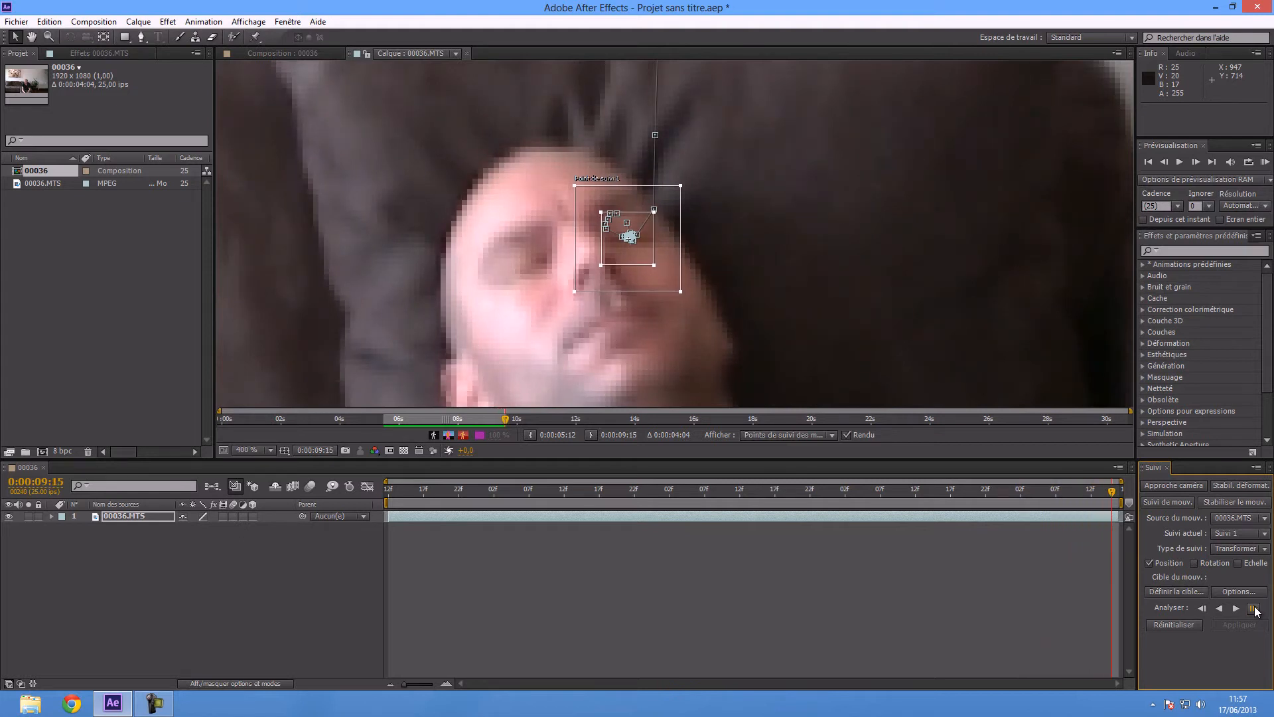
Step: Review the tracked eye path at 200% zoom, scrubbing from 0:00:06:16 to 0:00:07:13
left_click_drag(1102, 494, 594, 562)
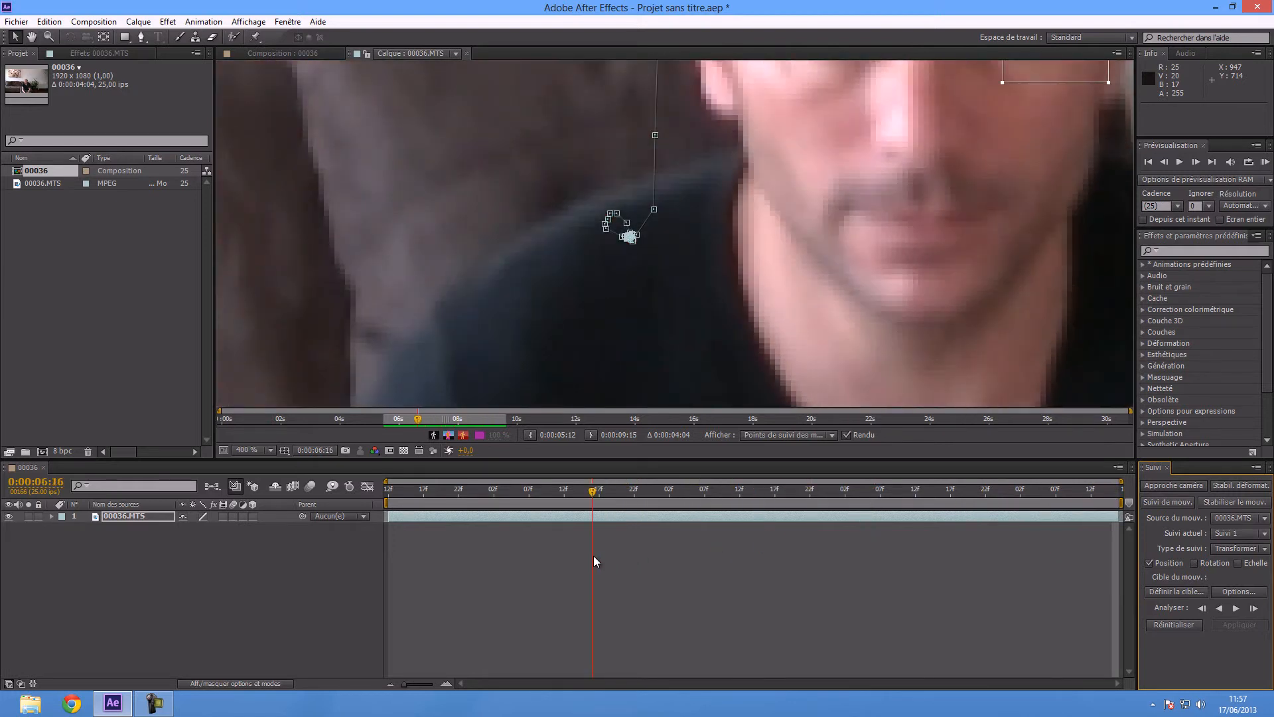
scroll(762, 283, "down", 1)
key("space")
left_click_drag(692, 293, 641, 407)
left_click_drag(594, 494, 746, 464)
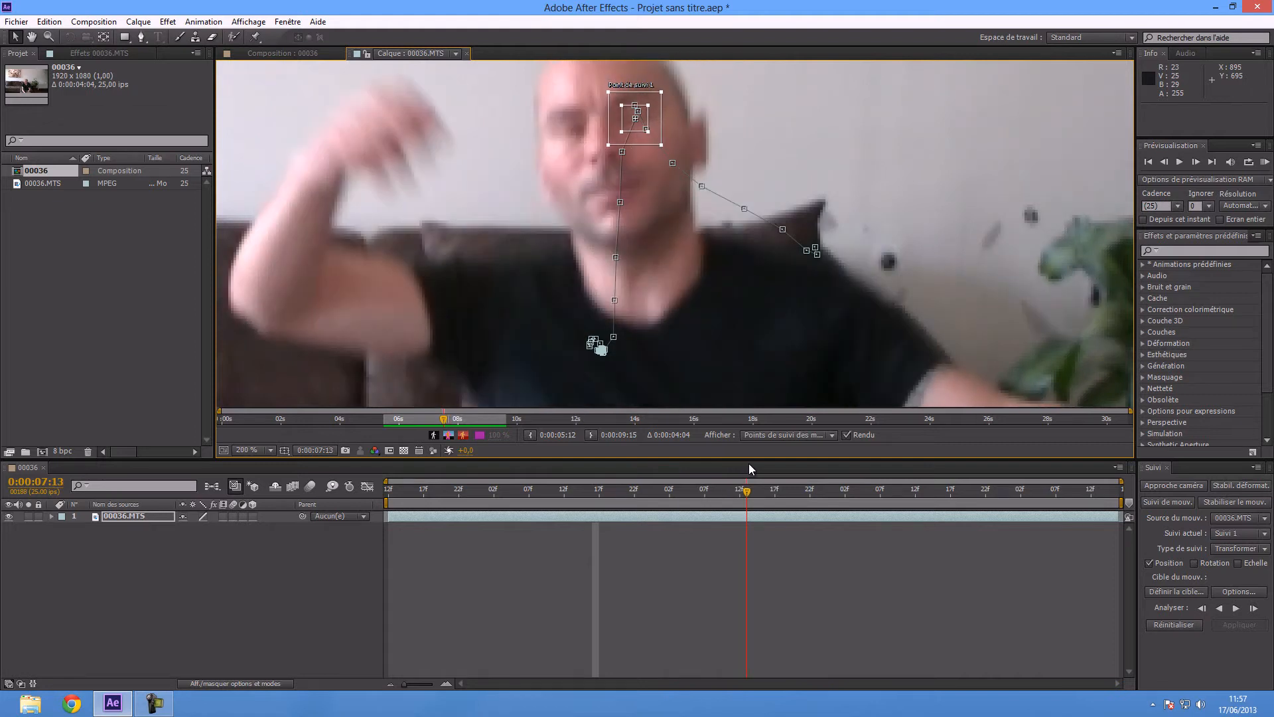
Step: Move to 0:00:08:17, add a null object to the composition and rename it track
left_click_drag(749, 463, 951, 454)
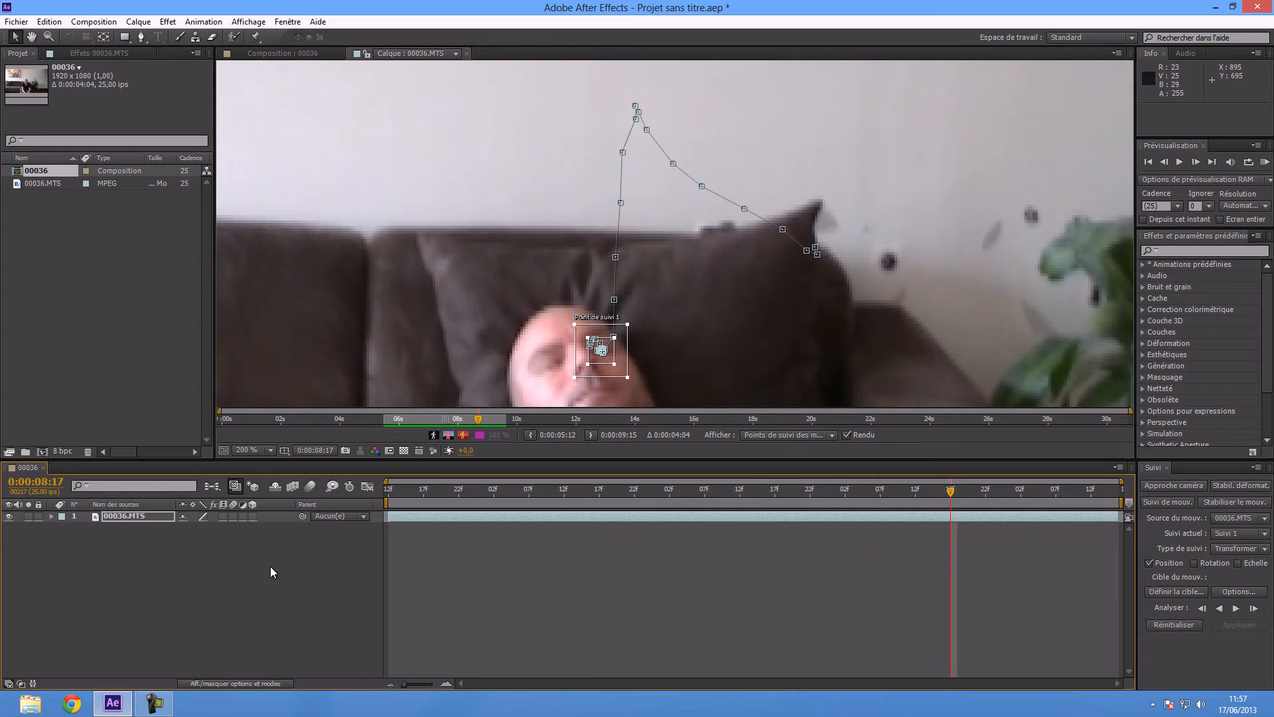
right_click(234, 594)
mouse_move(364, 458)
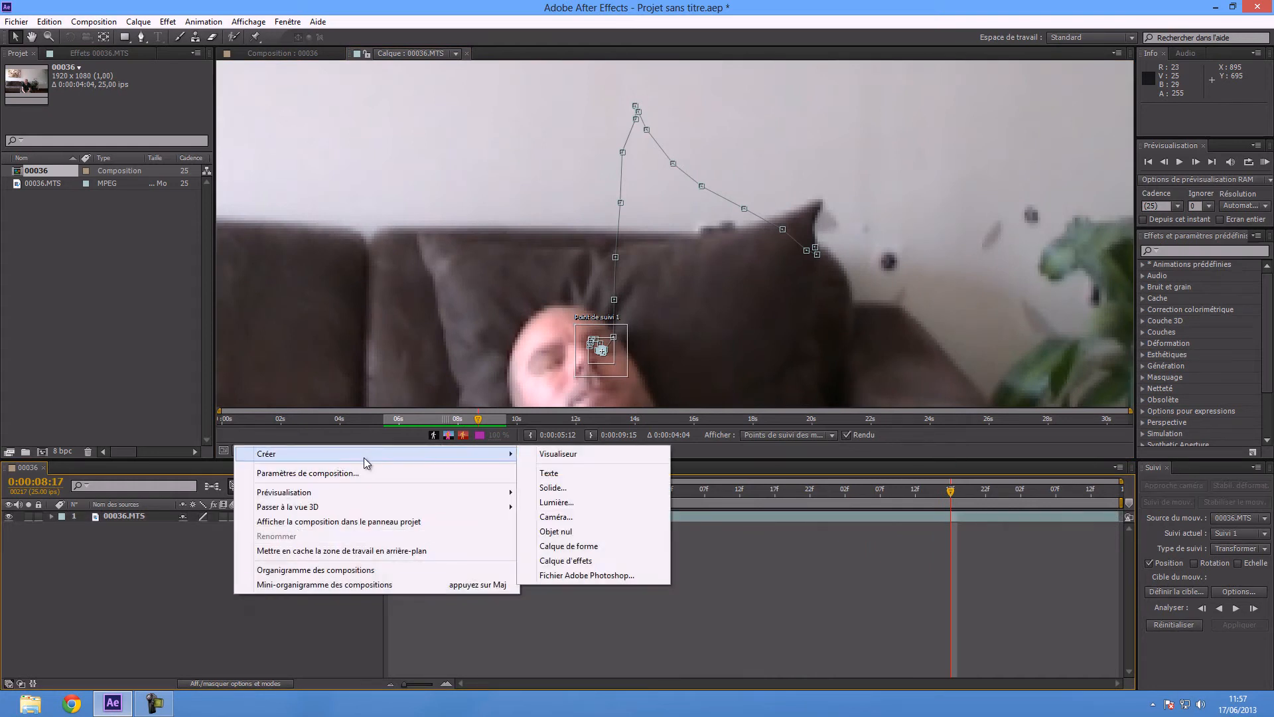
left_click(572, 532)
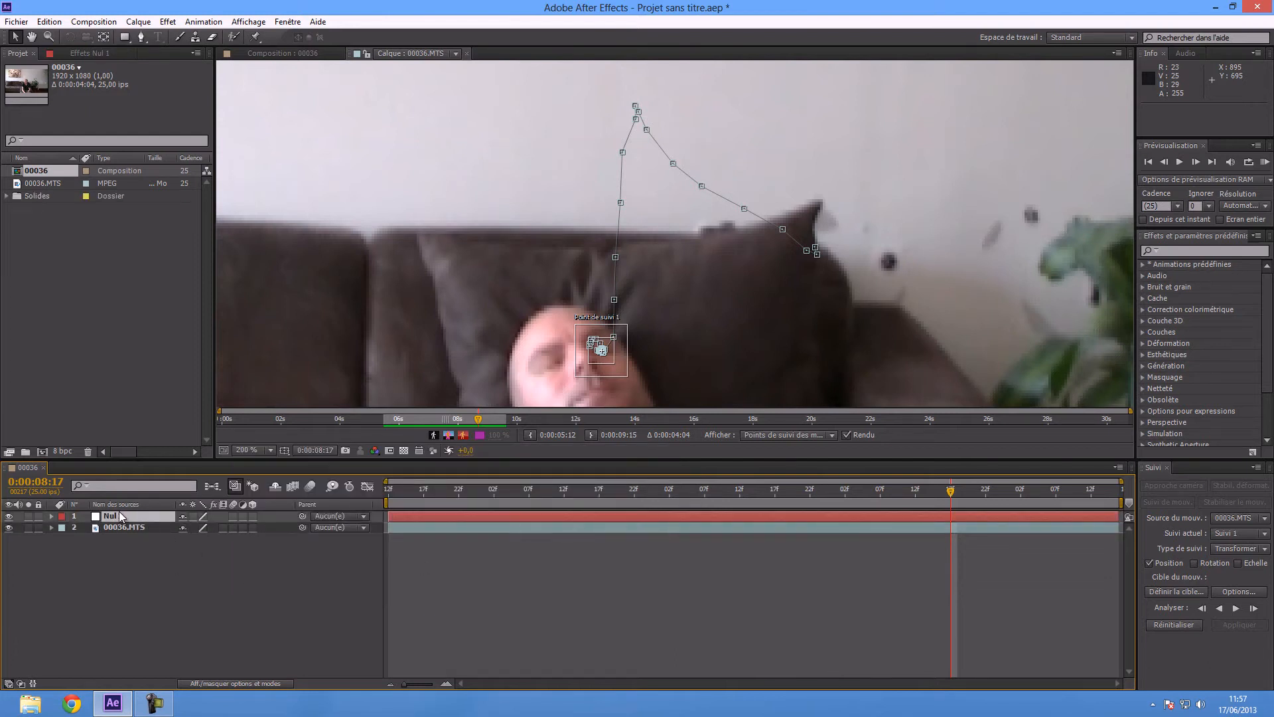
left_click(146, 506)
key("Return")
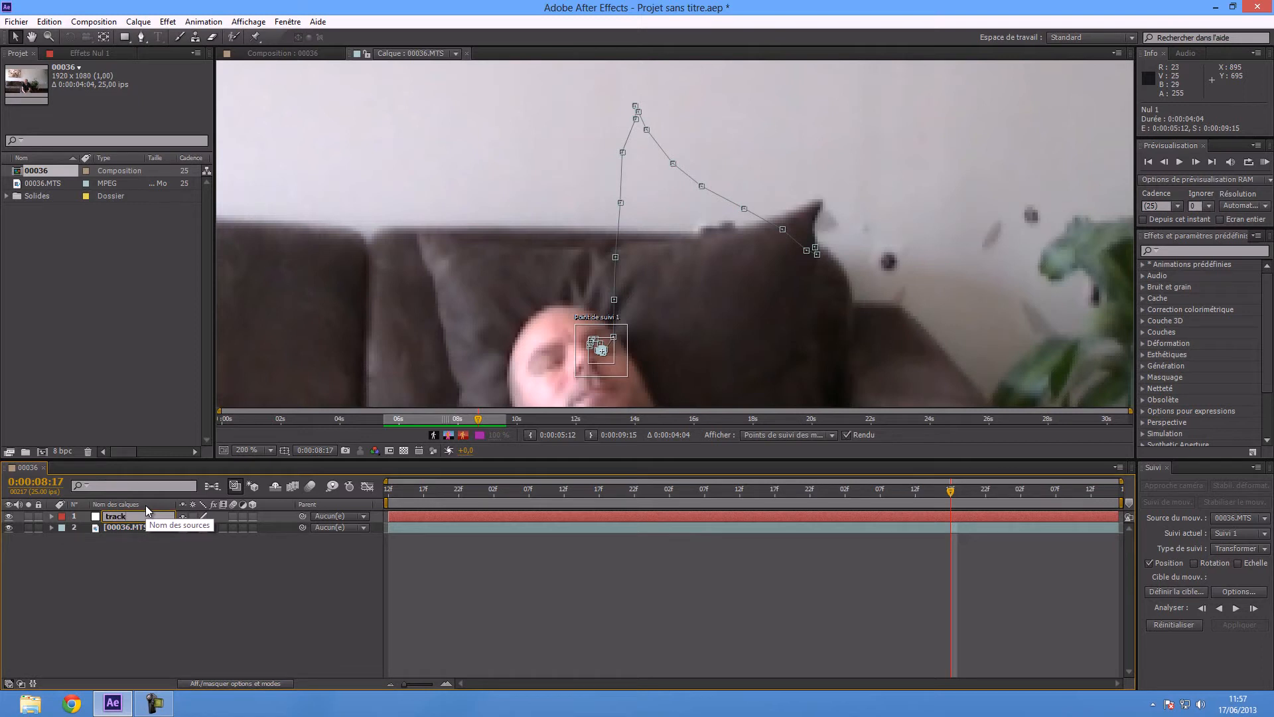
key("Return")
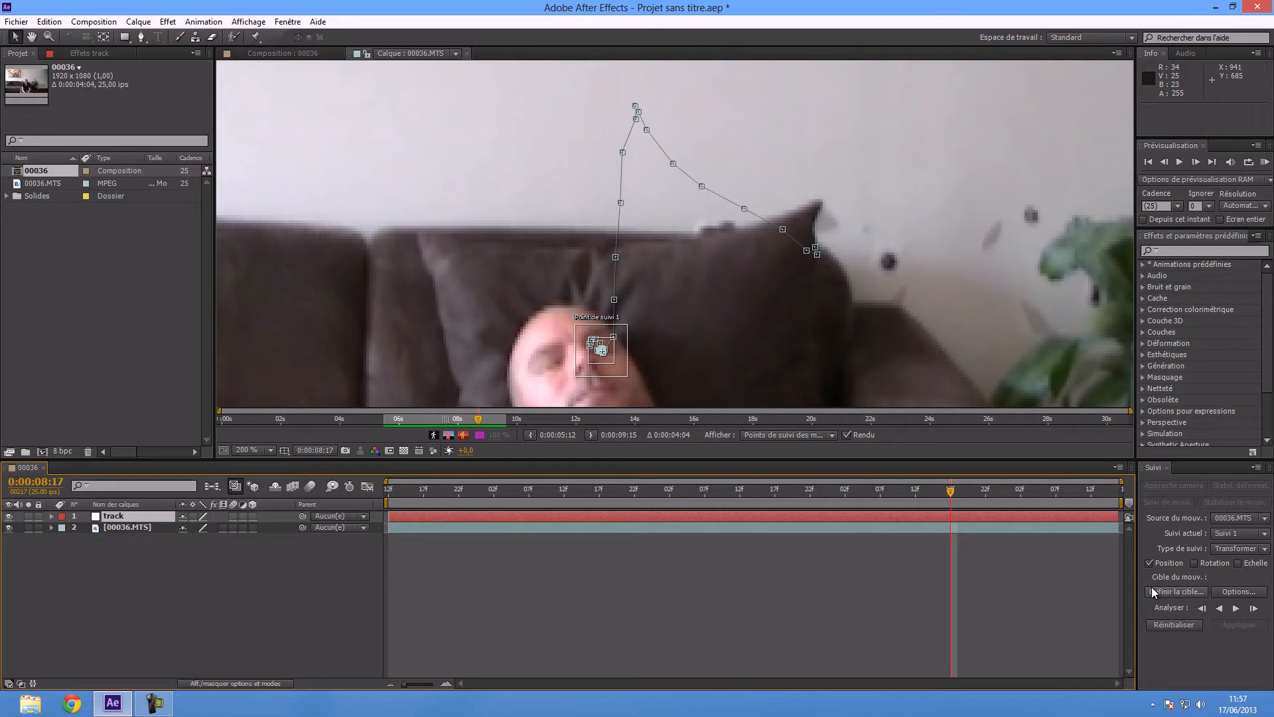
Step: Set the track null as the motion target and apply the tracking data in X and Y
left_click(1182, 591)
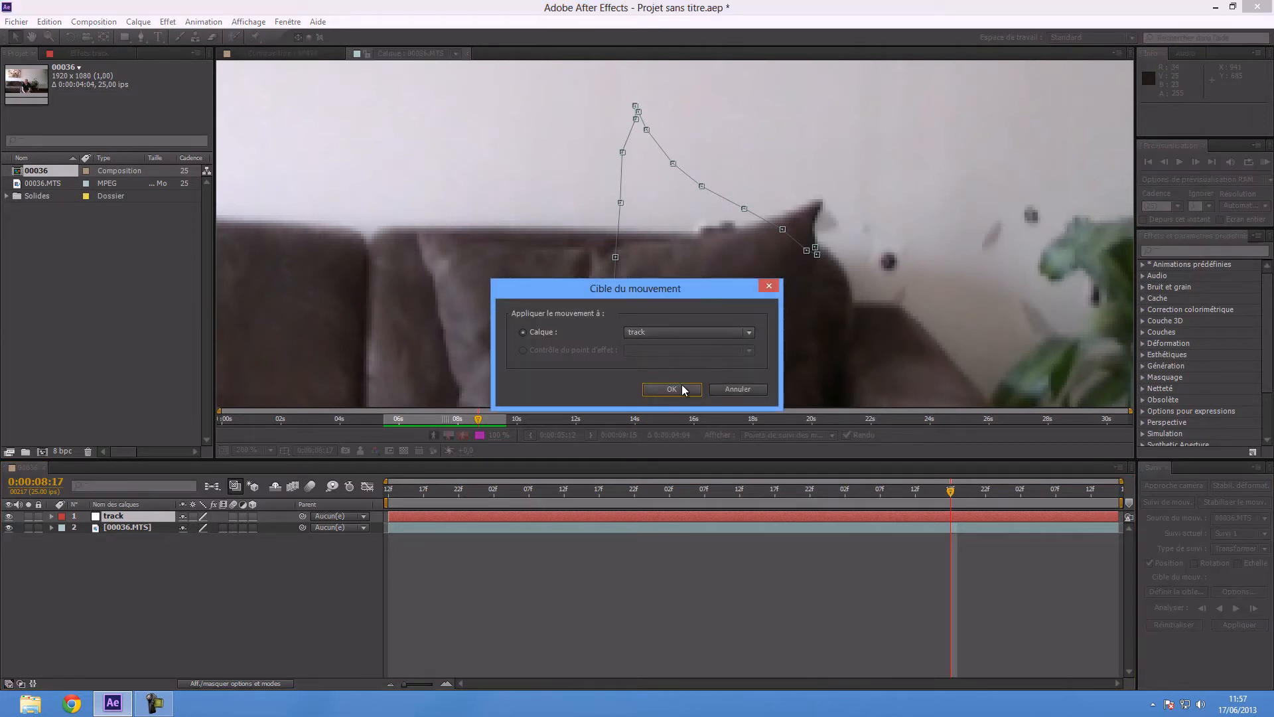
left_click(672, 389)
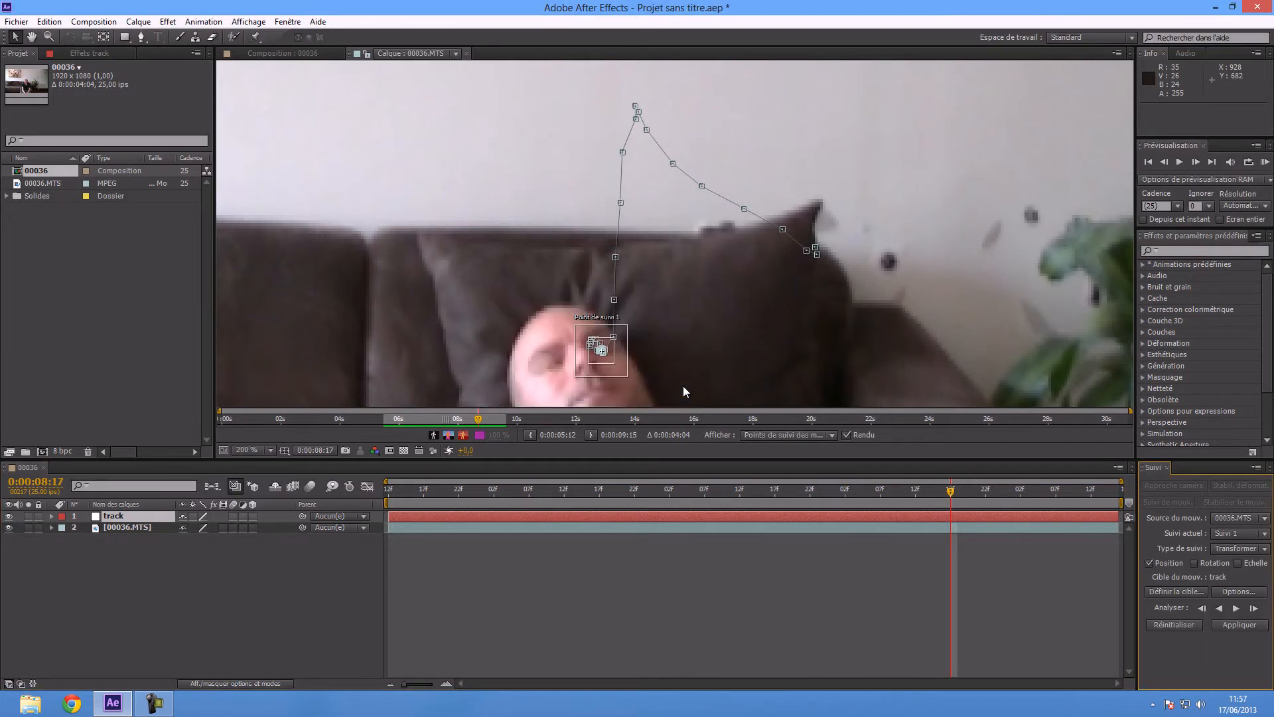
left_click(1239, 626)
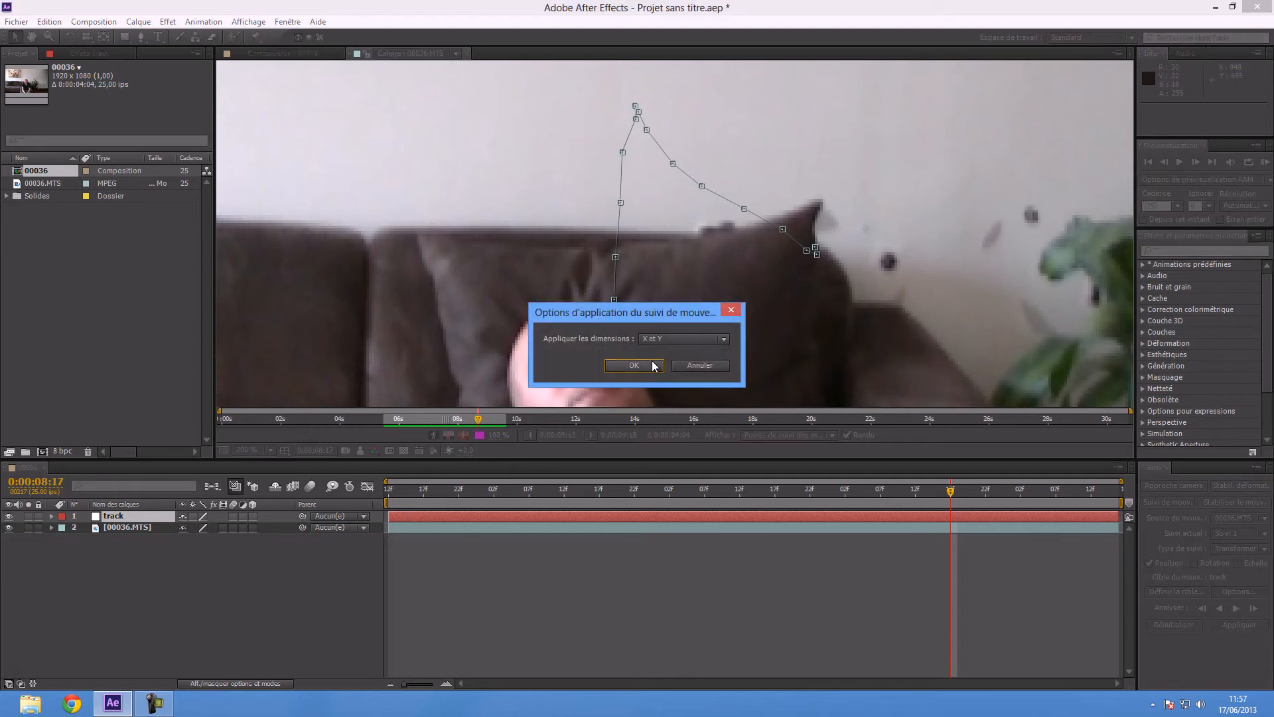
left_click(634, 365)
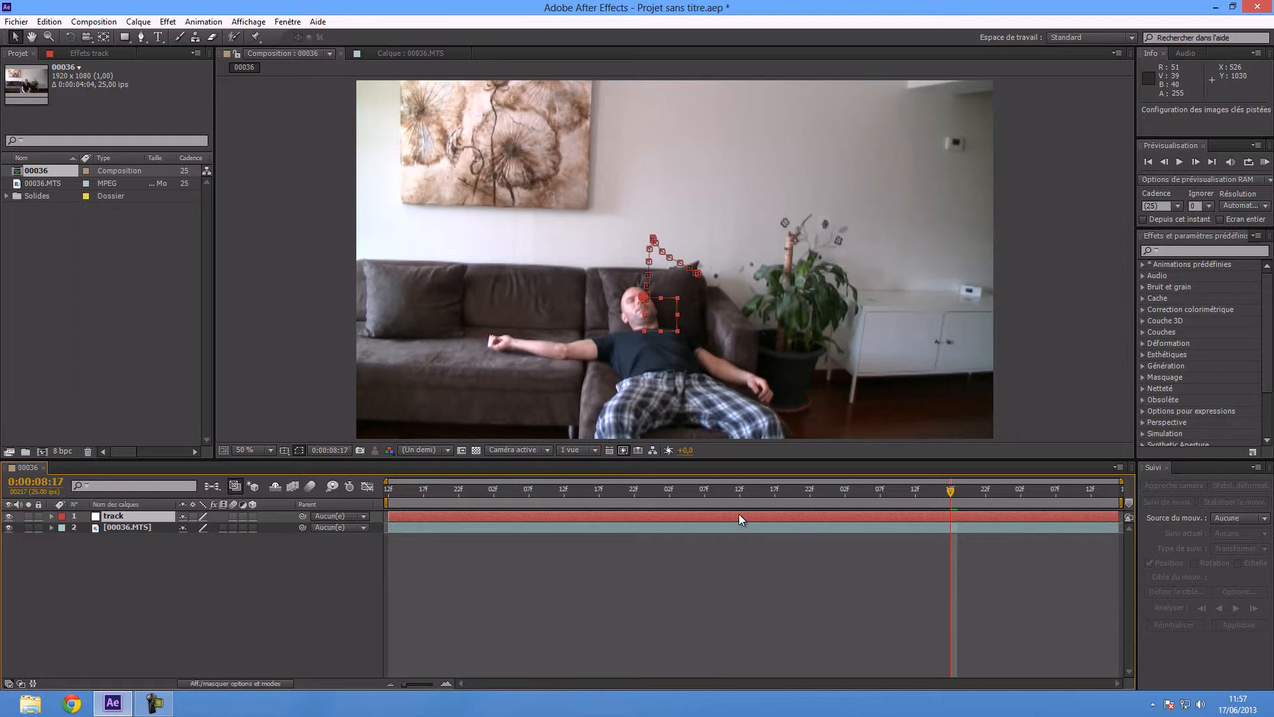
Step: Scrub back to 0:00:05:12 to check the null's motion, and create a dark red 1920 x 1080 px solid
left_click_drag(951, 491, 383, 540)
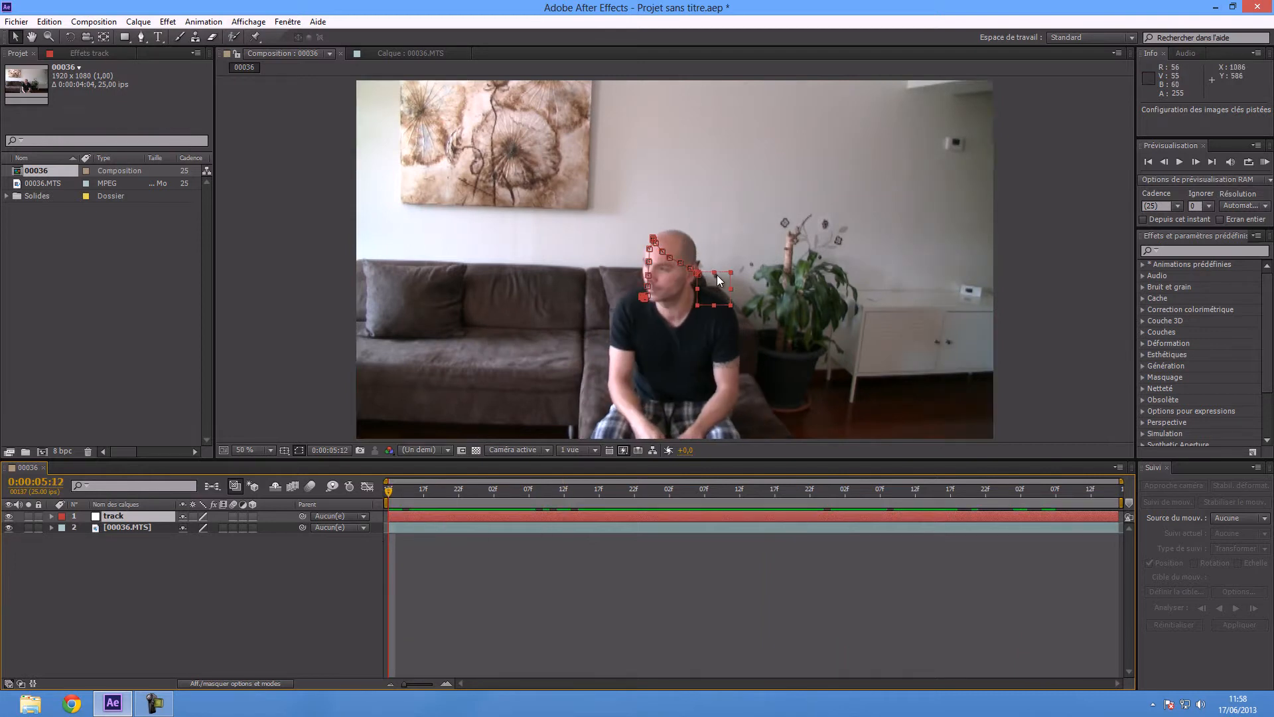
right_click(101, 625)
mouse_move(262, 479)
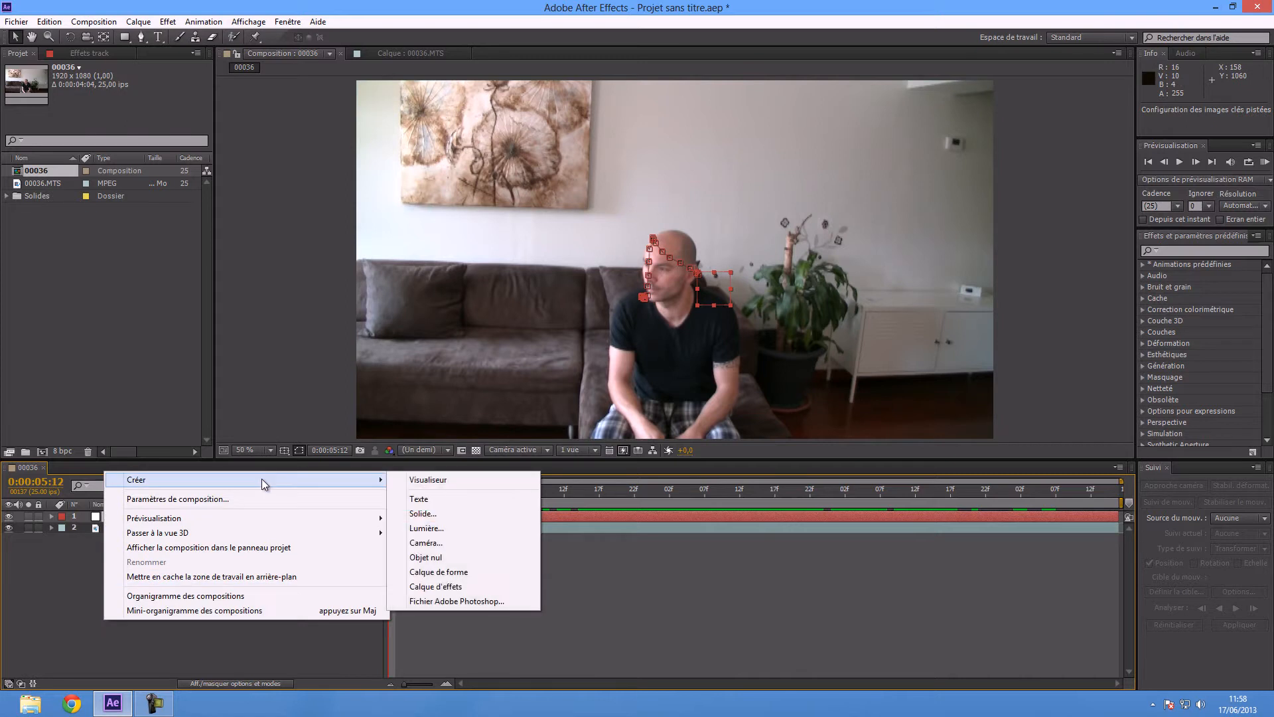
left_click(435, 514)
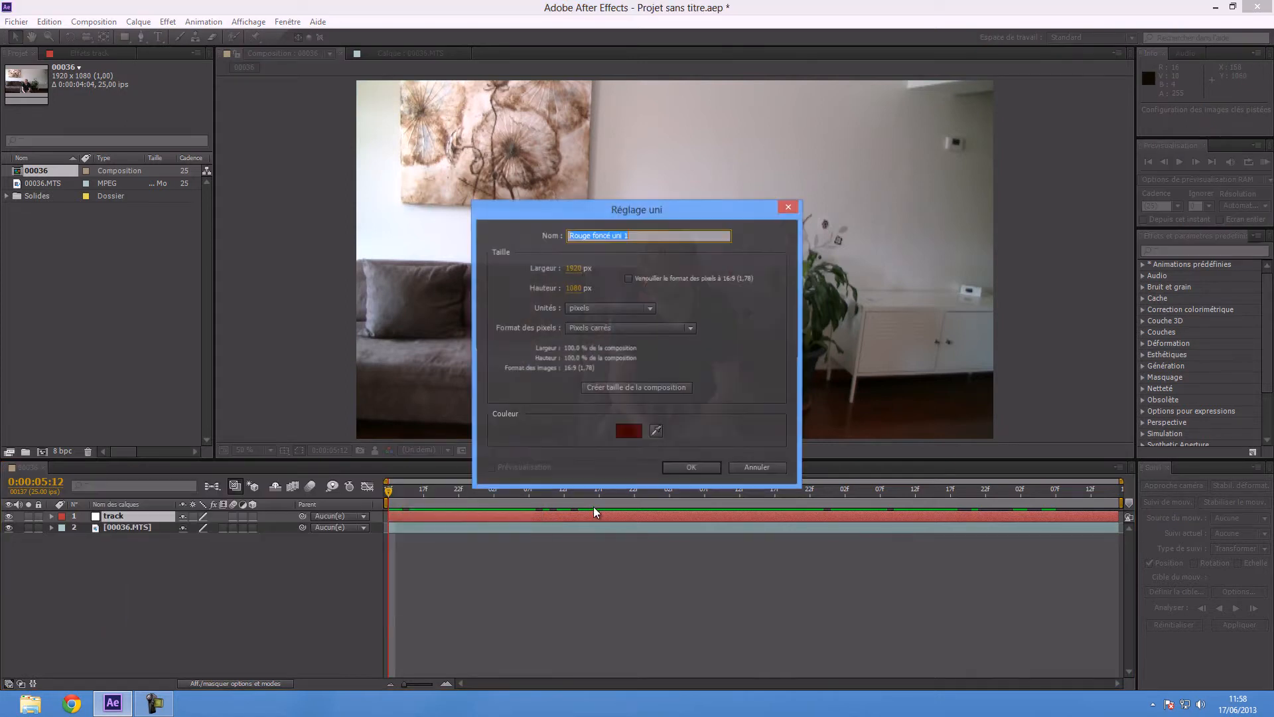
left_click(688, 468)
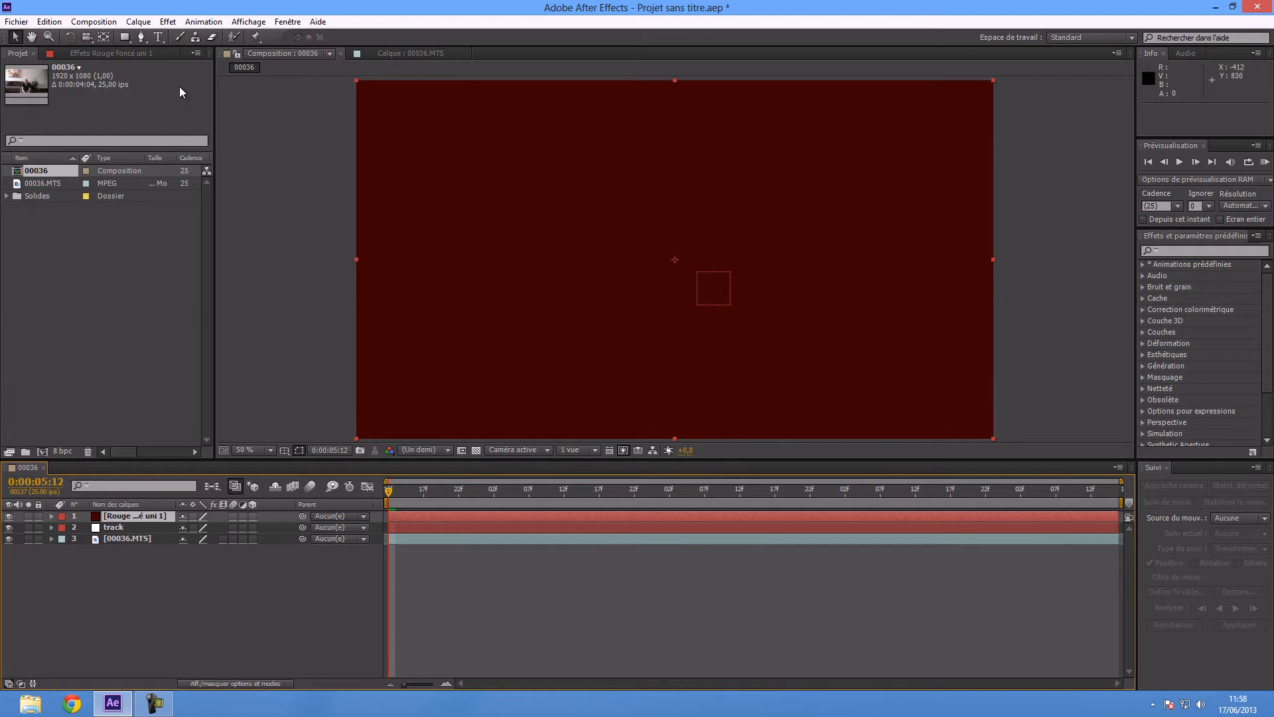
Step: Draw a small closed three-point curved mask on the red solid beside the man's head with the Pen tool
left_click(141, 37)
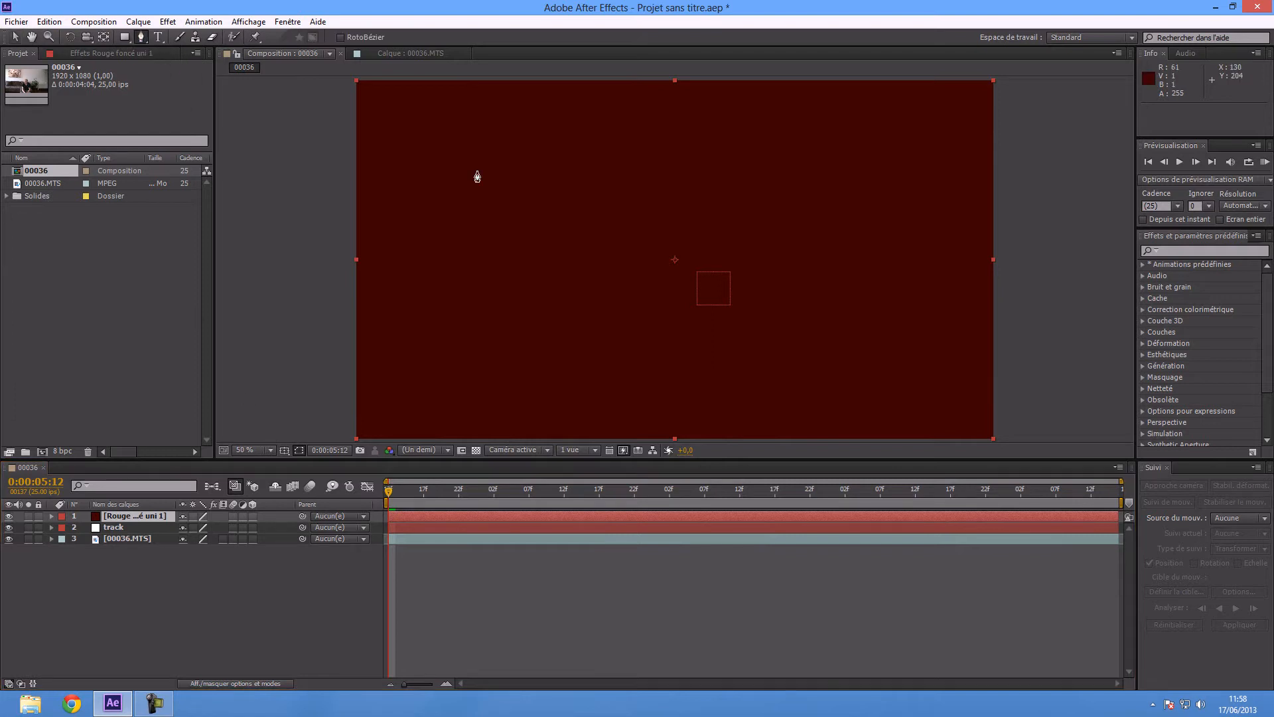
left_click(690, 274)
left_click(696, 267)
left_click(706, 283)
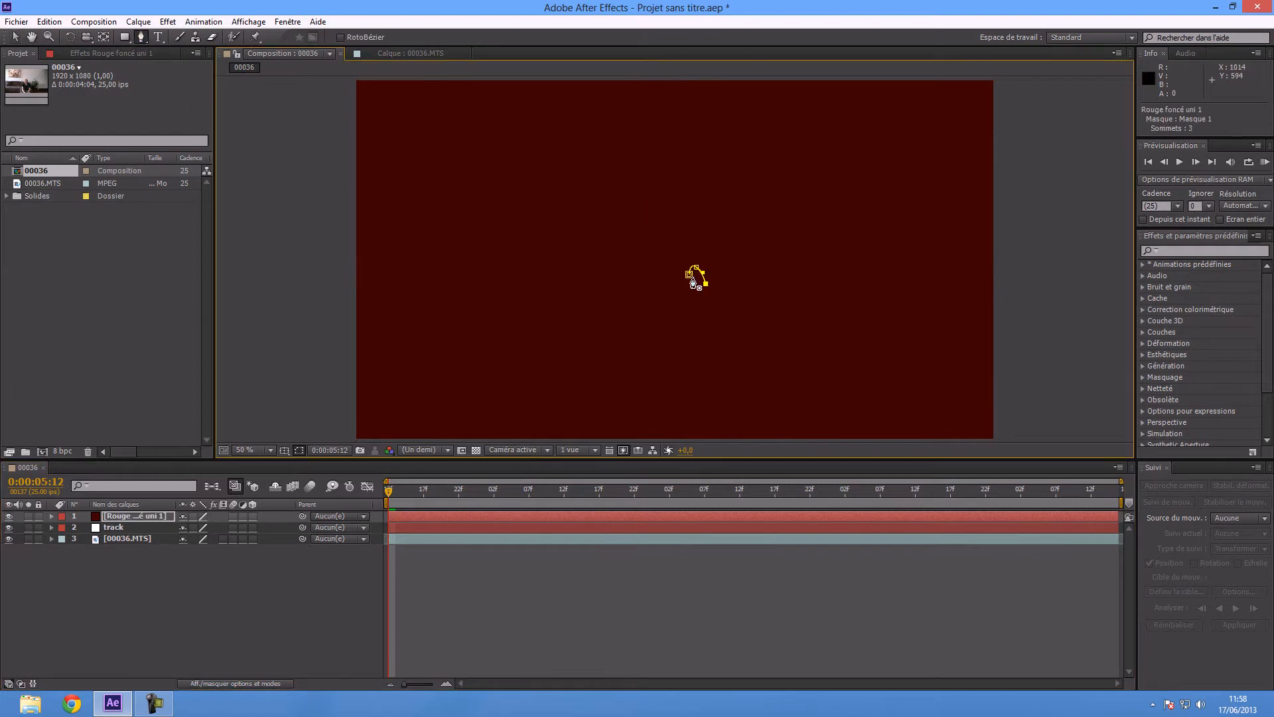
left_click_drag(690, 276, 691, 296)
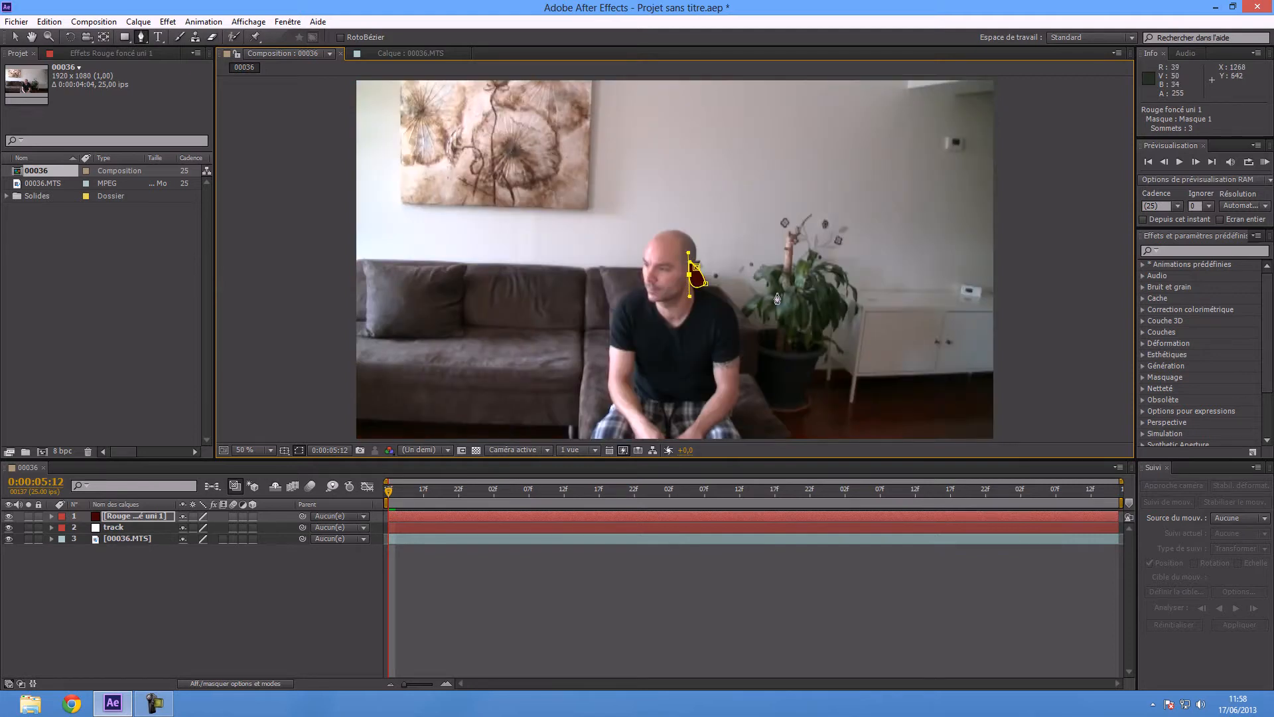
scroll(704, 338, "up", 1)
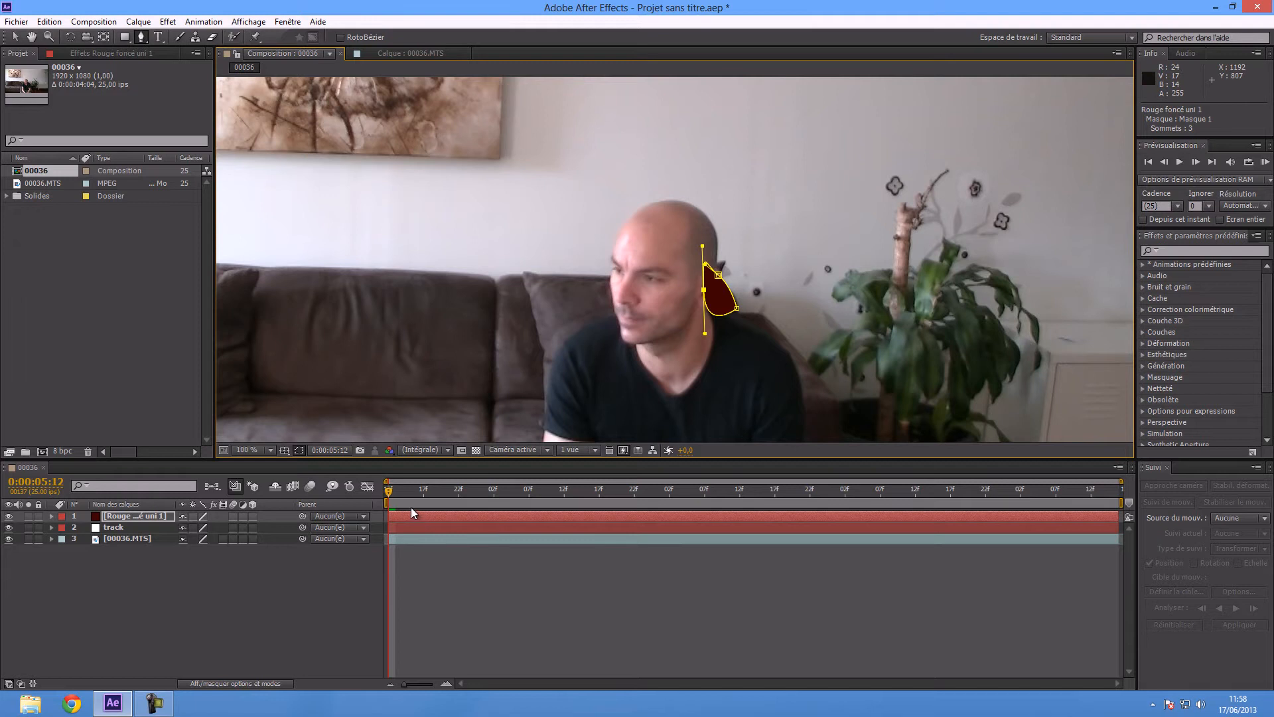
Step: Go to 0:00:07:01, where the man faces the camera, and fit the masked red shape over his eye
left_click_drag(389, 491, 583, 476)
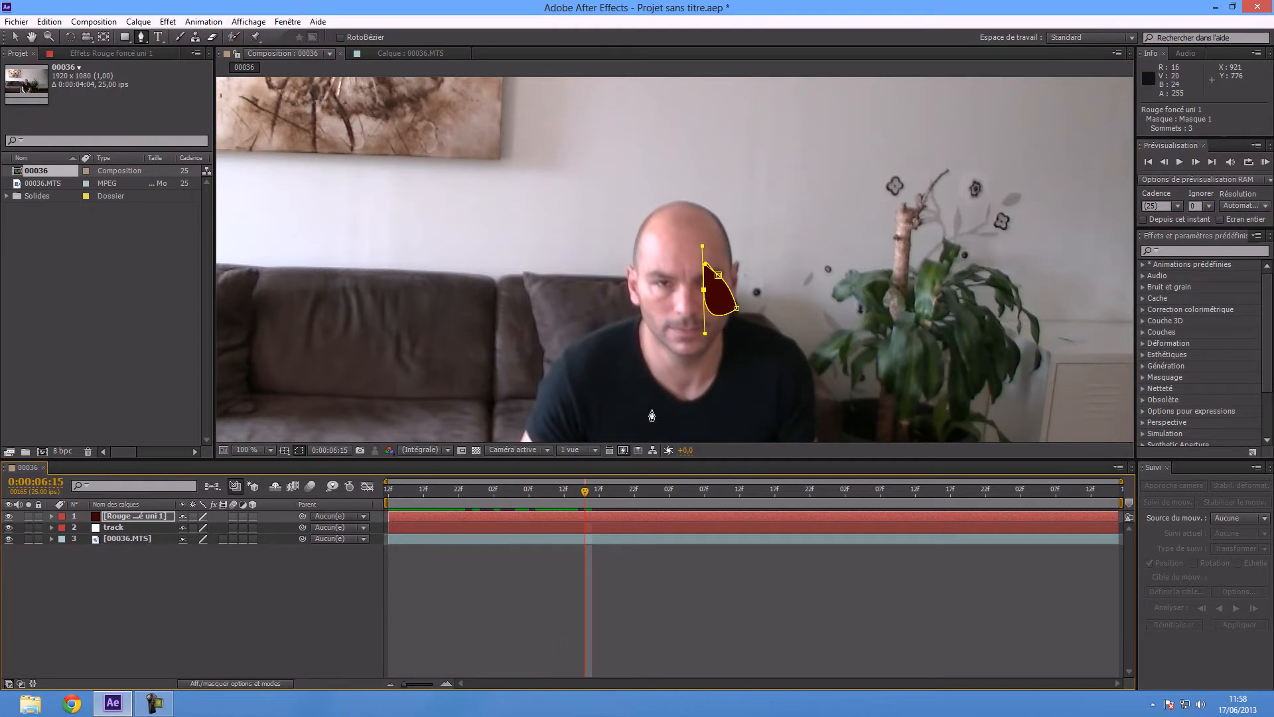
left_click(598, 493)
left_click_drag(599, 492, 663, 491)
left_click(15, 37)
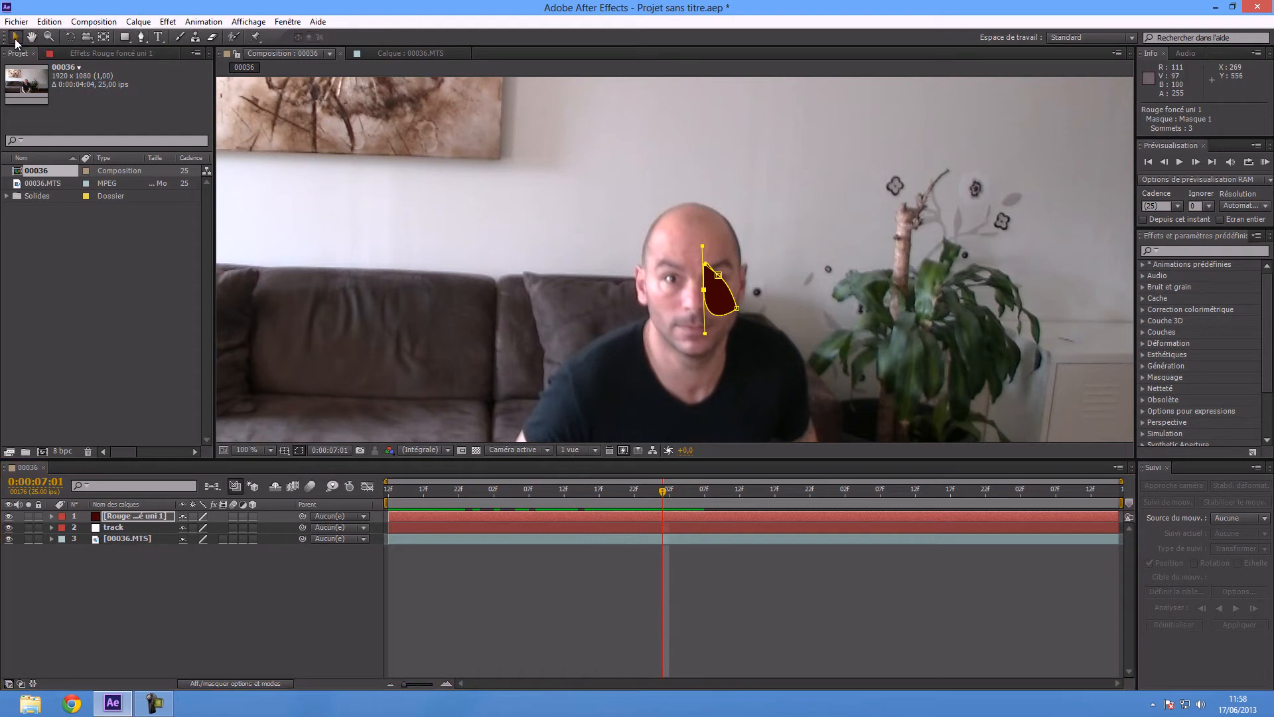
left_click_drag(717, 286, 742, 259)
left_click(718, 266)
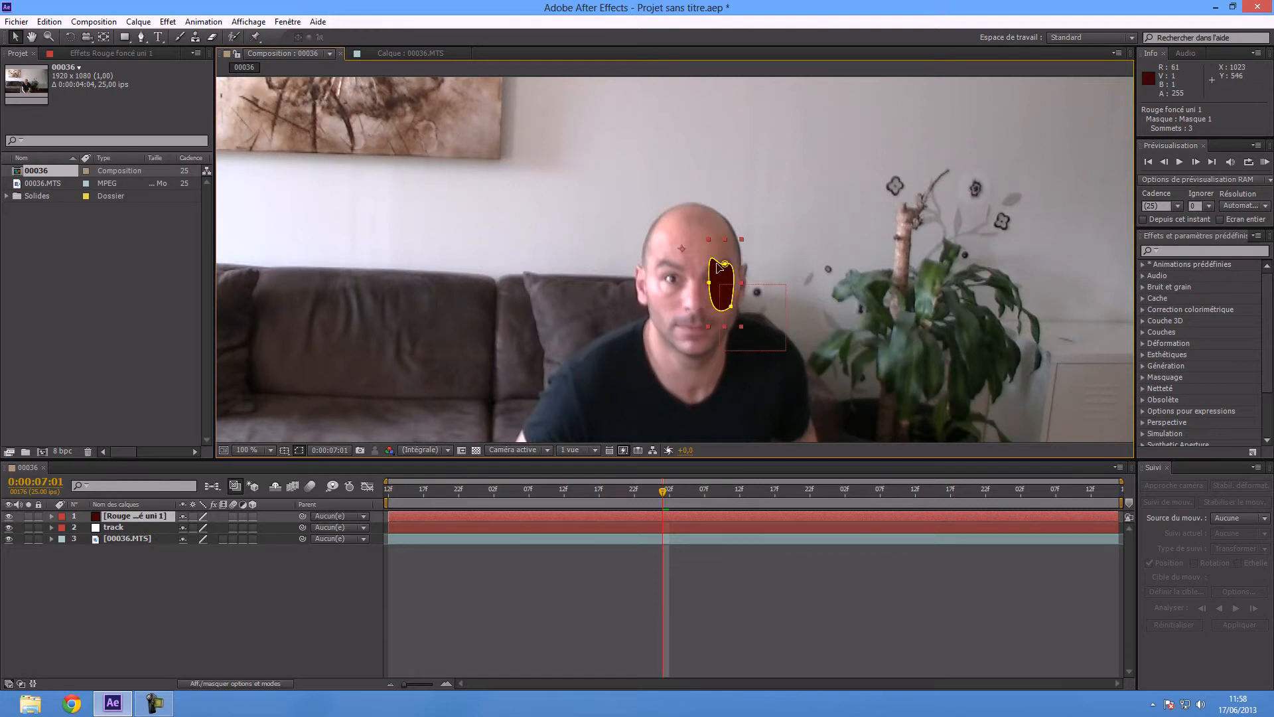
Step: Reshape the upper part of the mask by adjusting the curve handles of its top and inner-side vertices
left_click(726, 266)
scroll(726, 265, "up", 2)
key("space")
left_click_drag(878, 303, 809, 256)
left_click_drag(865, 204, 831, 276)
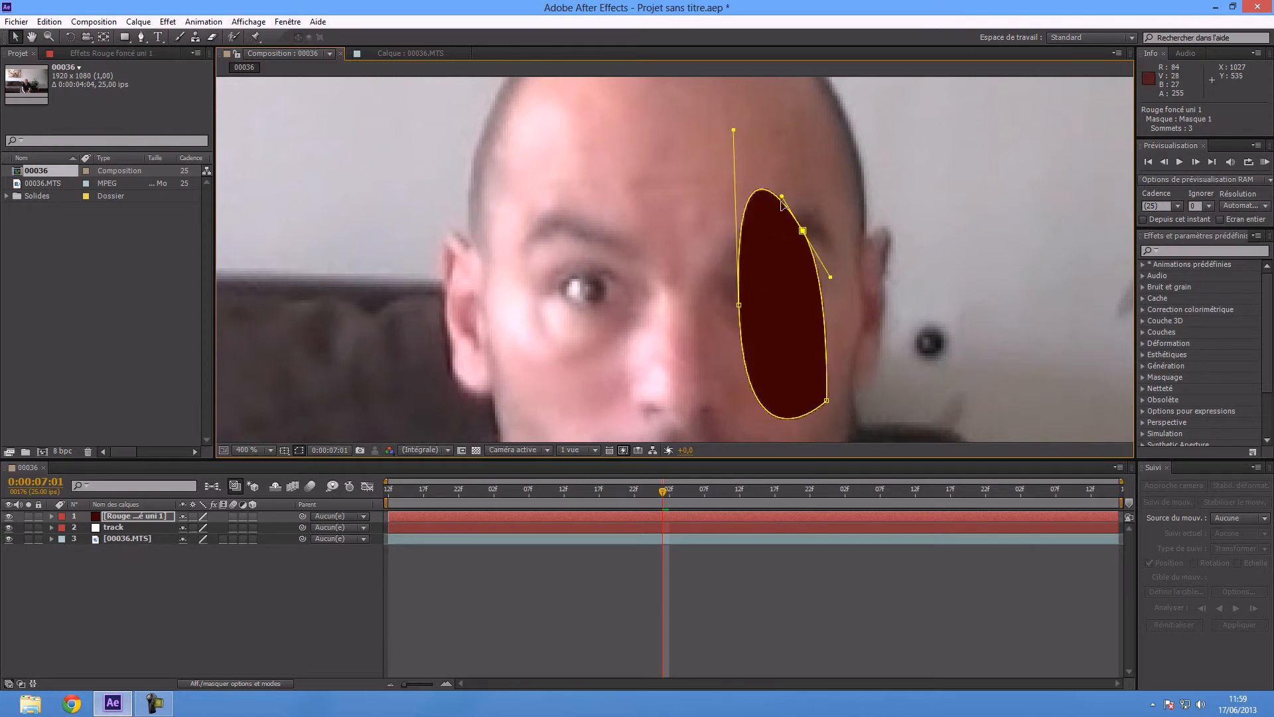
left_click_drag(783, 199, 800, 223)
left_click_drag(734, 130, 737, 231)
Step: Lower the masked shape to the eye, place its upper vertex under the eyebrow and round the outer edge
left_click(788, 312)
mouse_move(788, 260)
left_mouse_down()
mouse_move(785, 298)
mouse_move(794, 266)
left_mouse_up()
left_click(795, 249)
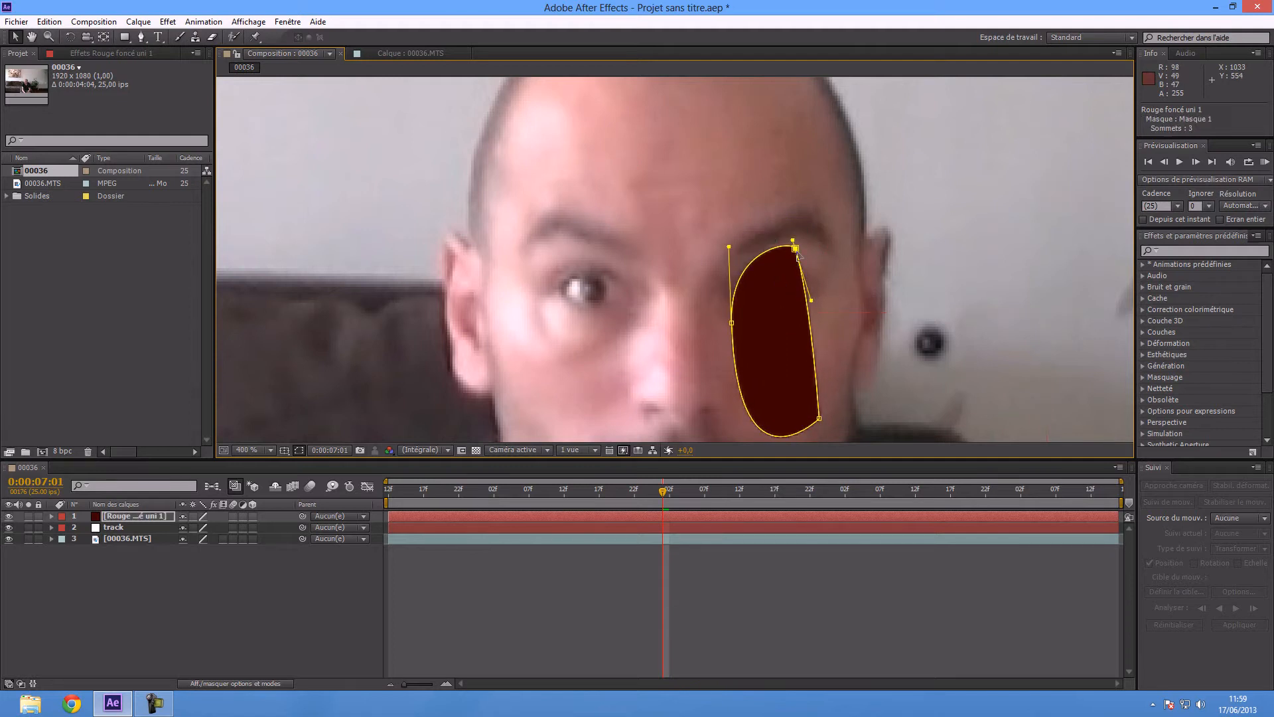
left_click_drag(812, 301, 838, 282)
Step: Raise the mask's lower outer vertex and reshape its bottom curve into a teardrop around the eye
key("space")
left_click_drag(856, 341, 802, 243)
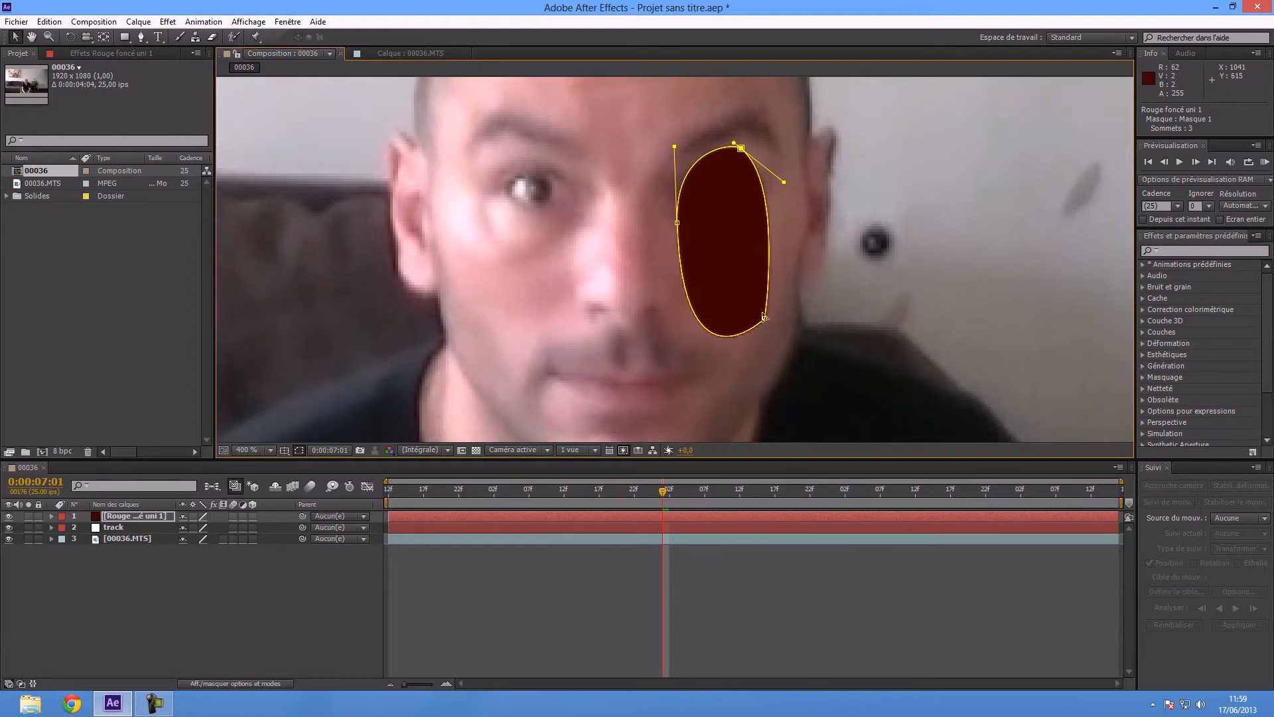
left_click_drag(765, 318, 763, 231)
left_click_drag(684, 398, 719, 348)
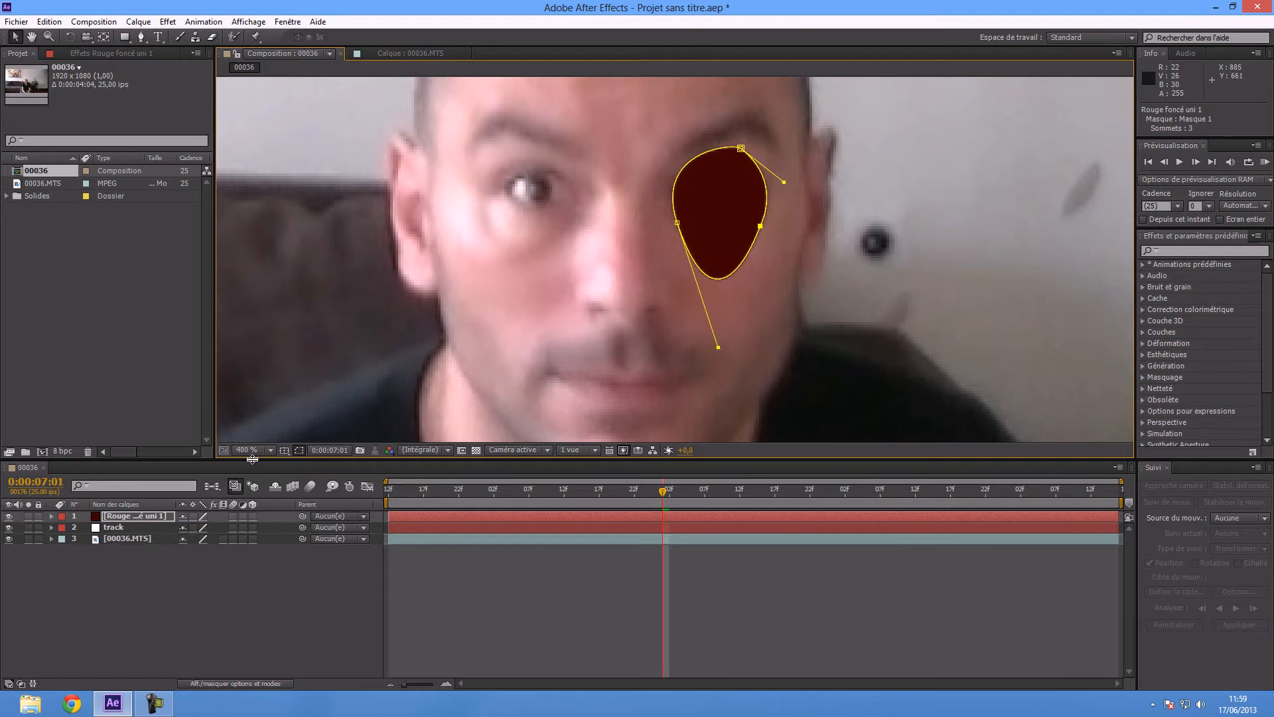
Step: Show the layers' blending modes and try Densité linéaire - and Densité couleur - on the red solid
left_click(51, 517)
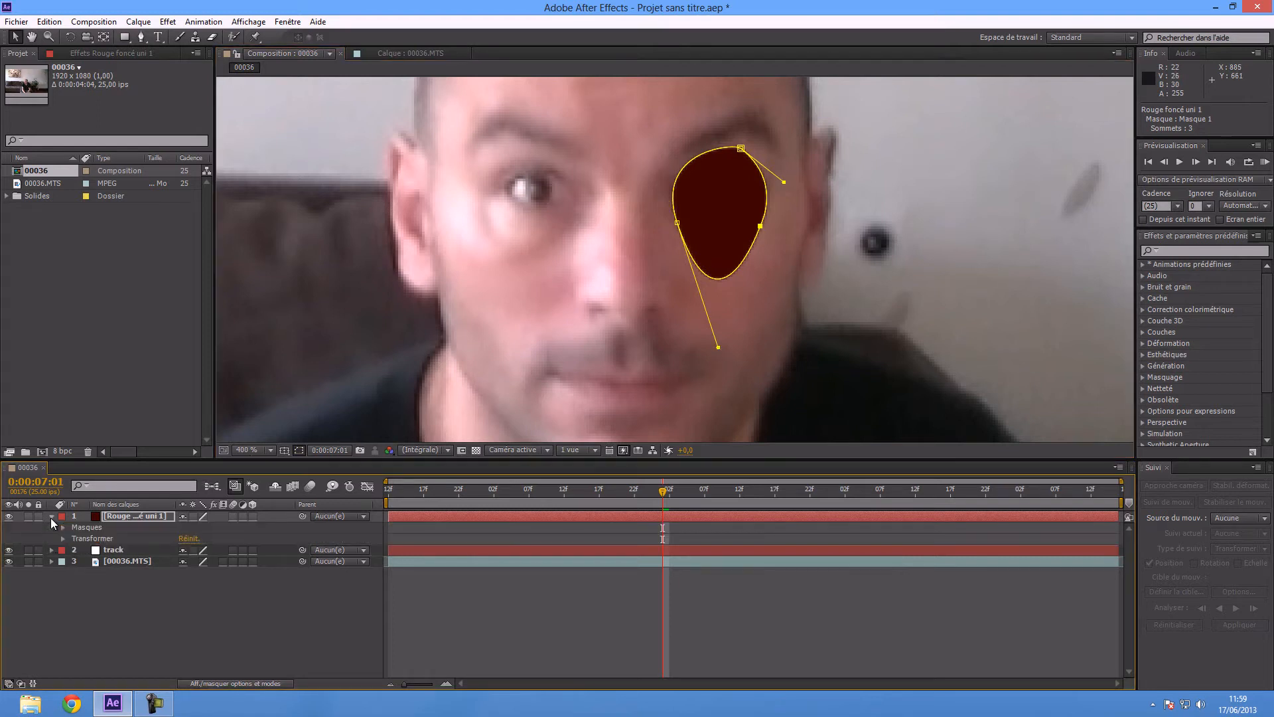
left_click(225, 684)
left_click(224, 518)
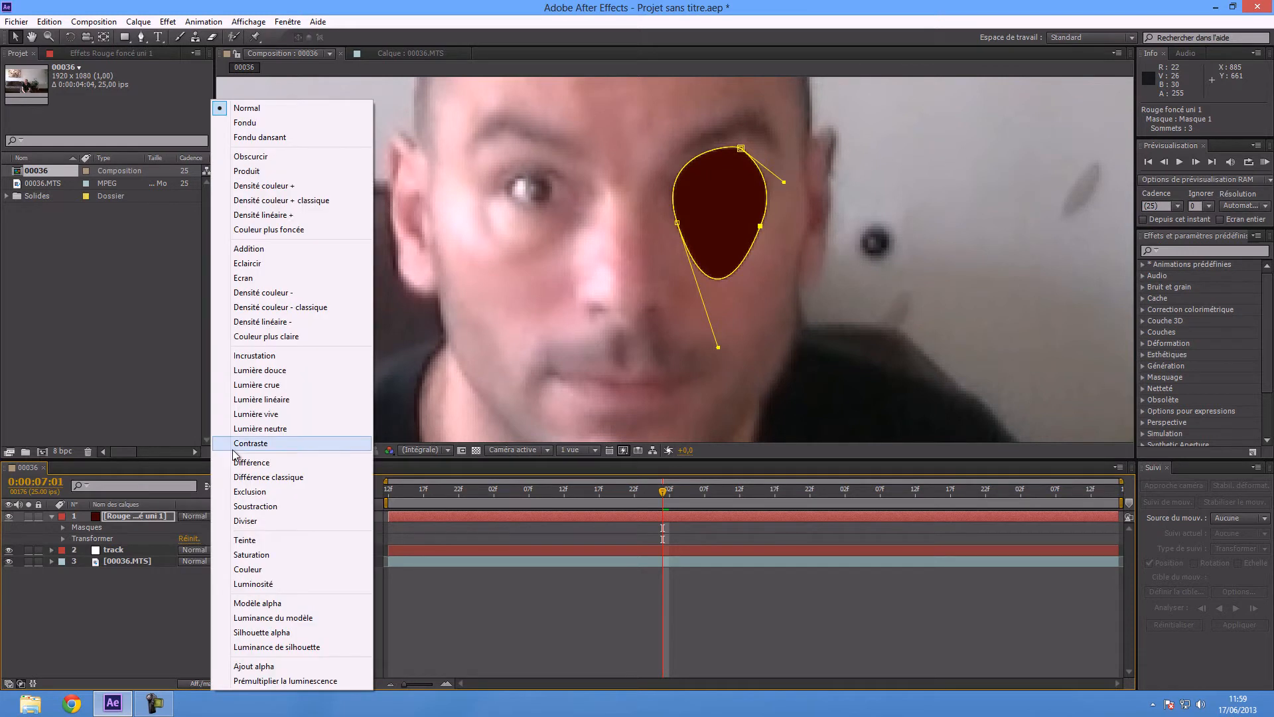
left_click(265, 322)
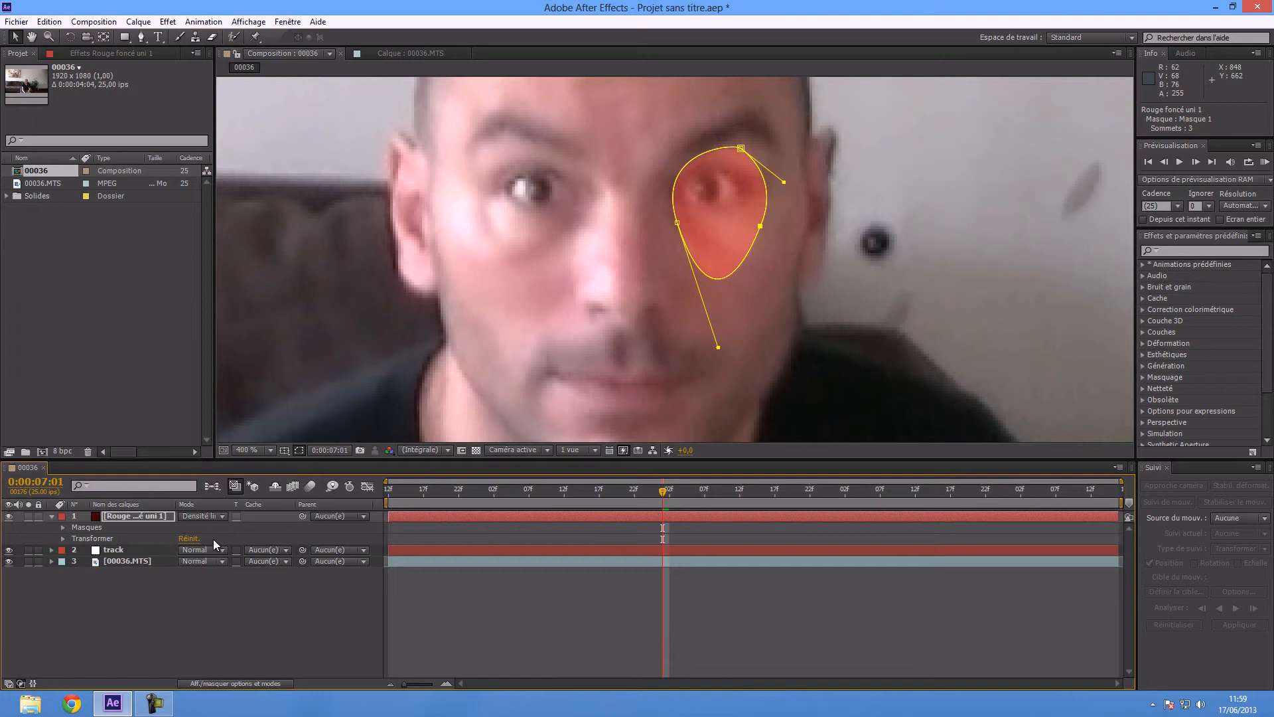
left_click(226, 517)
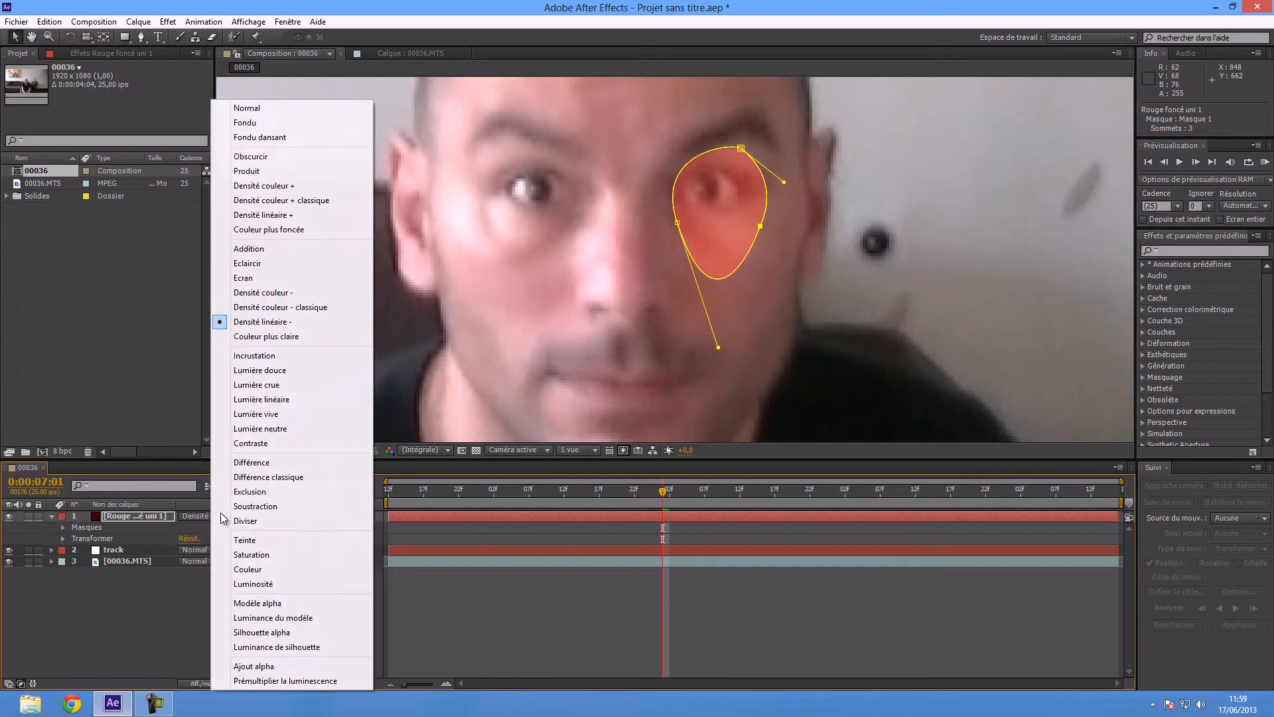
left_click(276, 293)
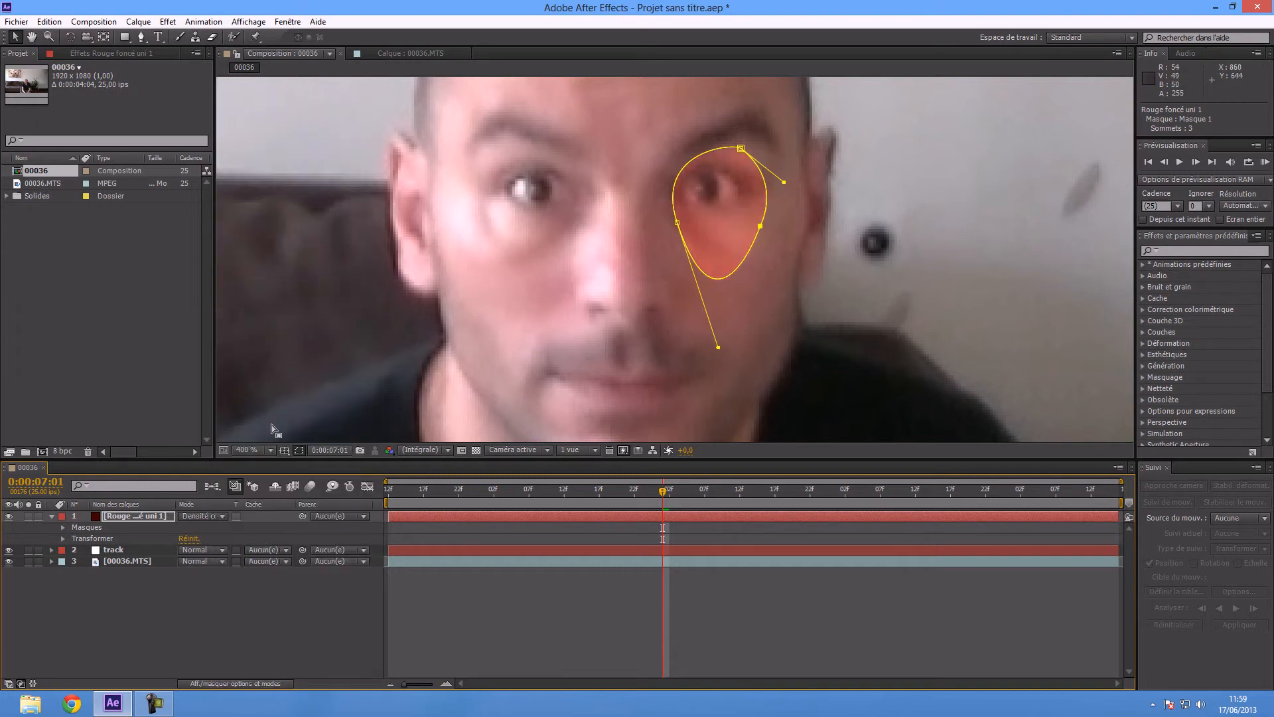
Step: Try Densité couleur + on the red solid, and set its blending mode to Densité couleur + classique
left_click(215, 515)
left_click(279, 186)
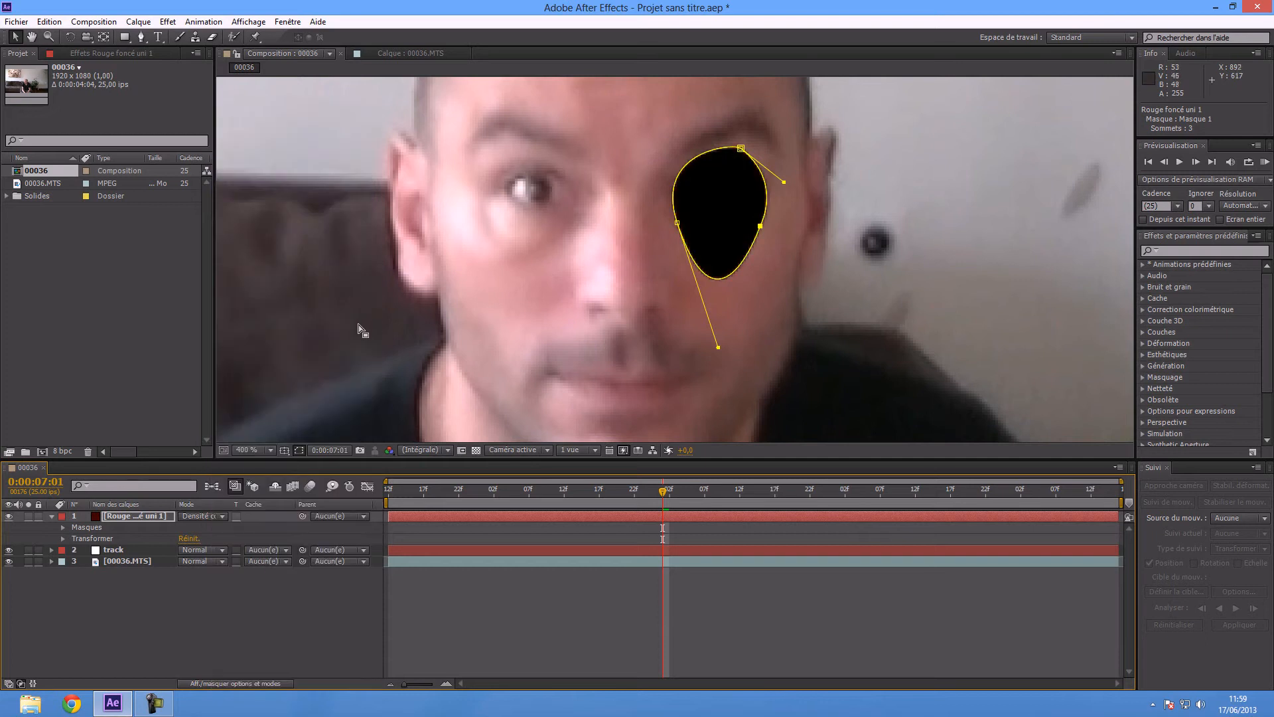
left_click(221, 516)
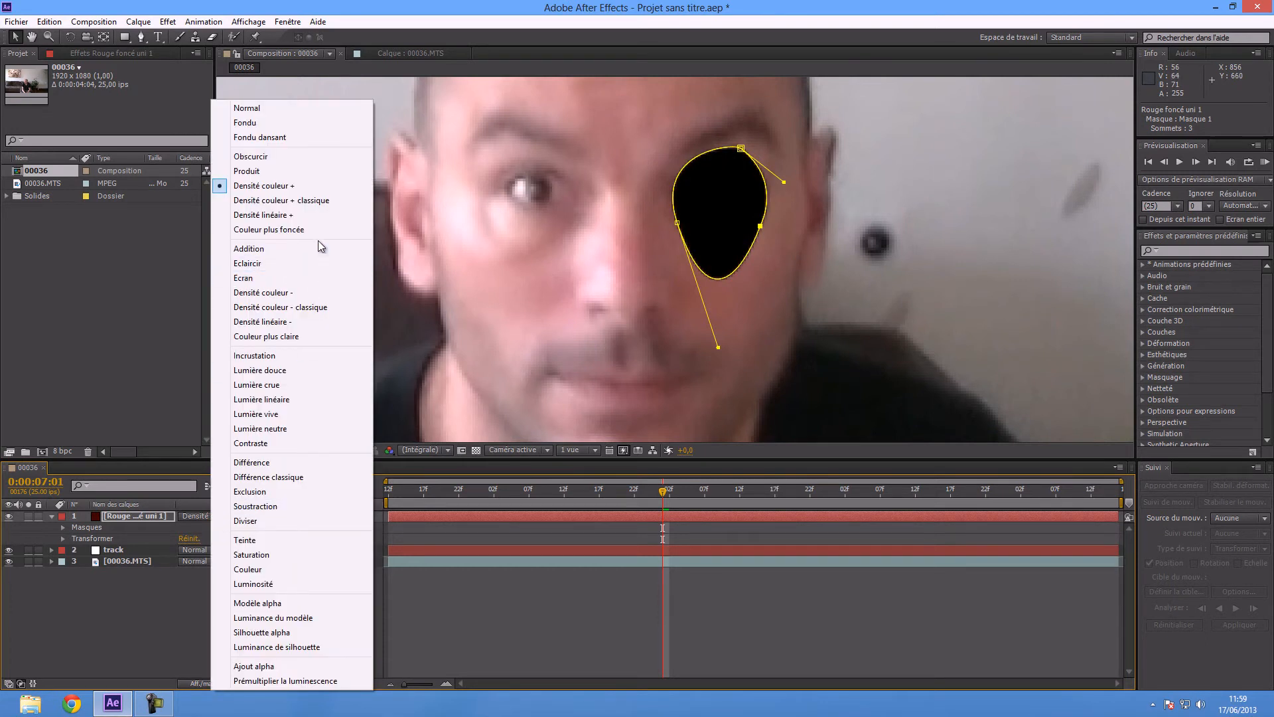
left_click(312, 206)
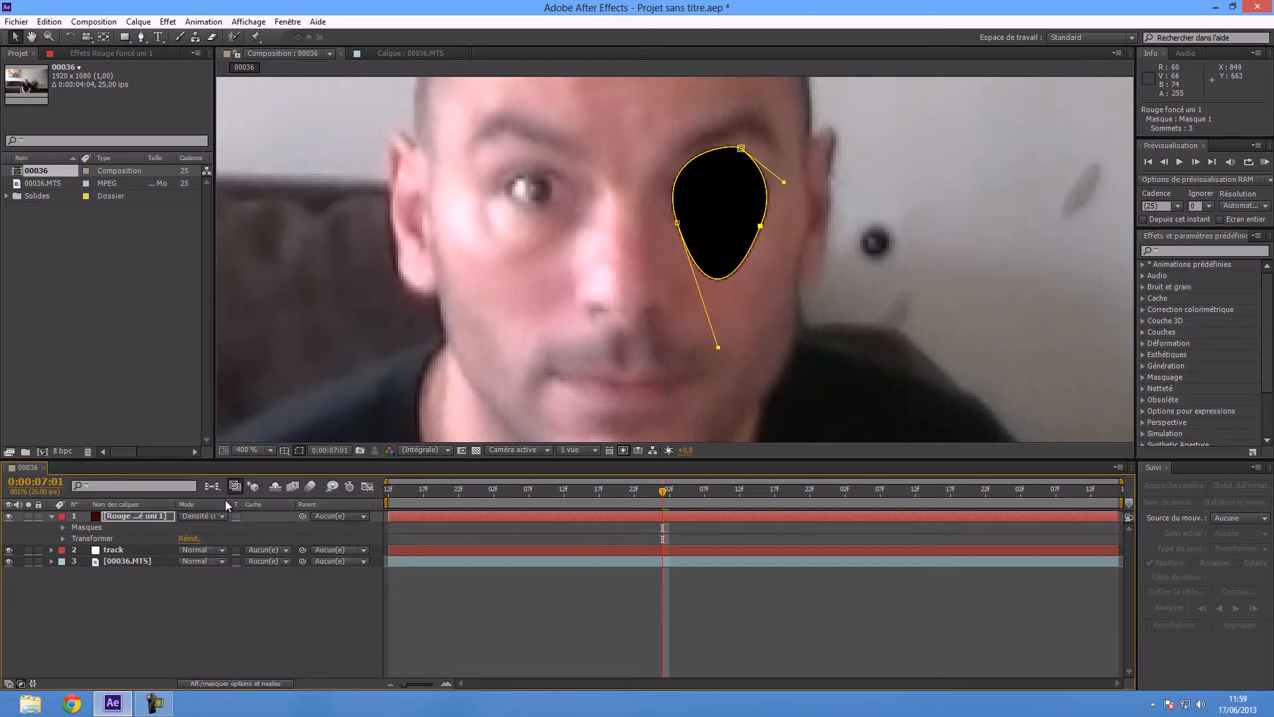
Step: Feather the red solid's Masque 1 by 33 pixels to soften the edges around the eye
left_click(221, 516)
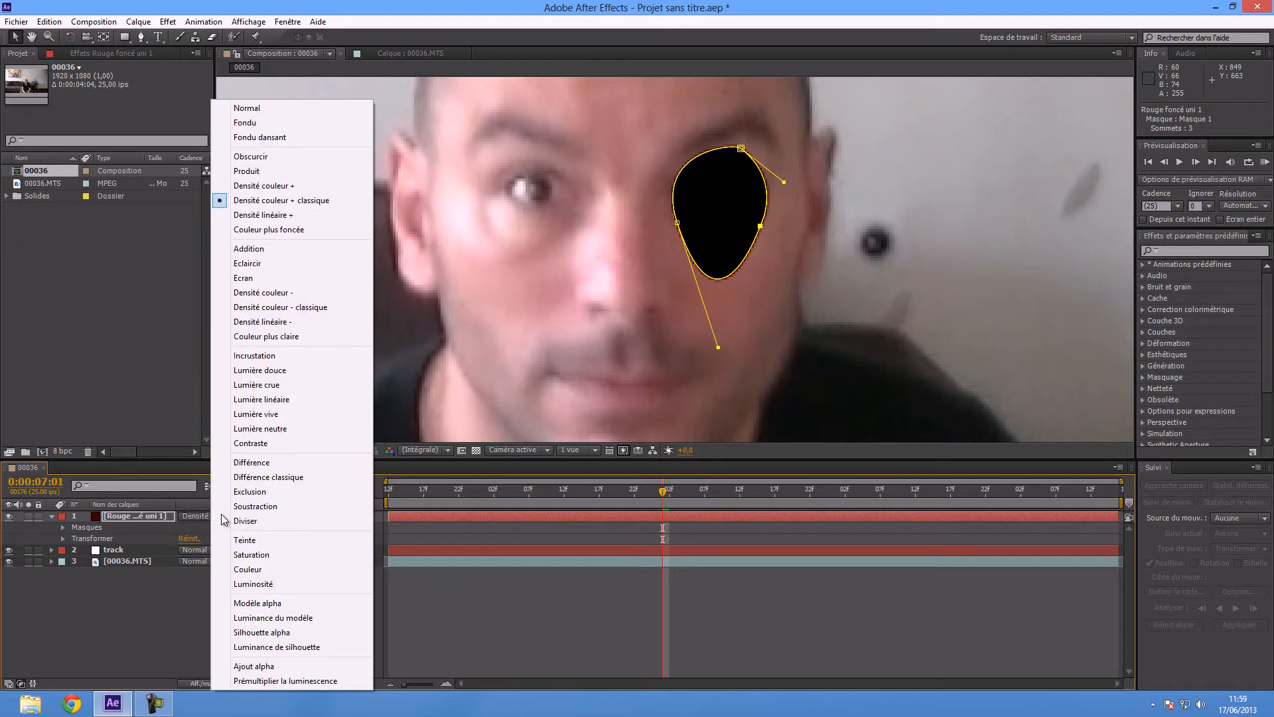
left_click(125, 551)
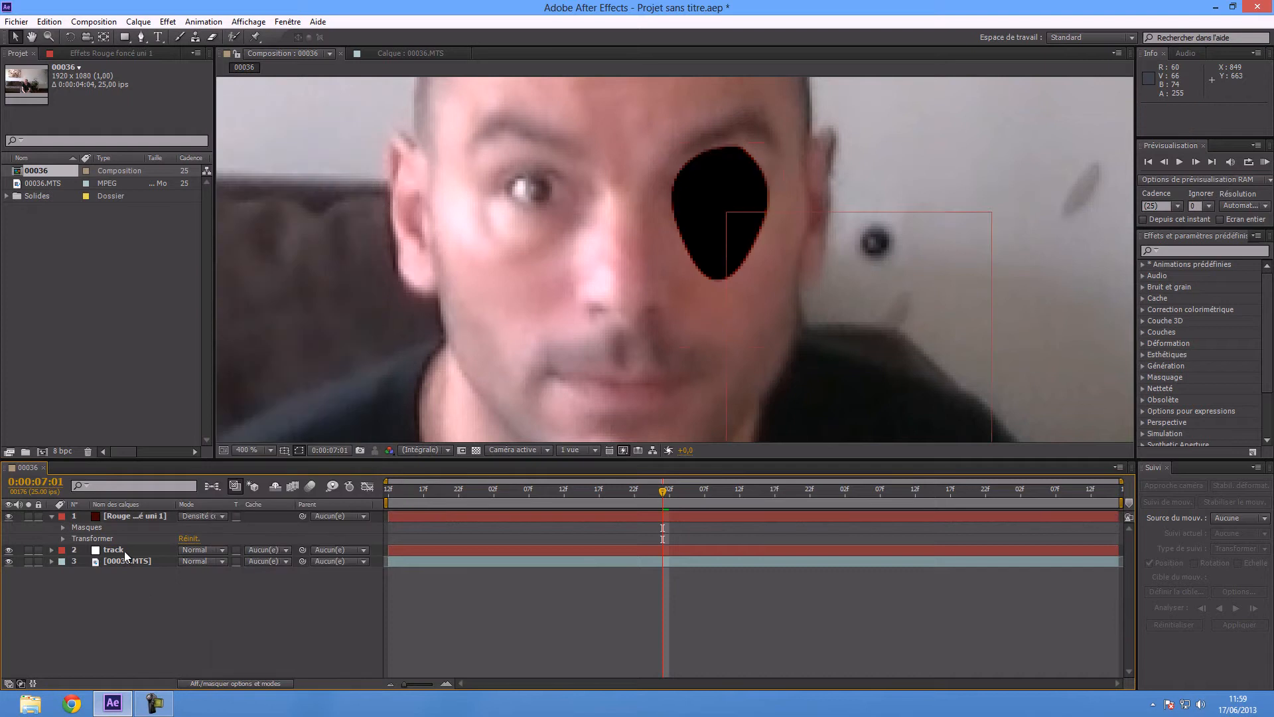
left_click(62, 528)
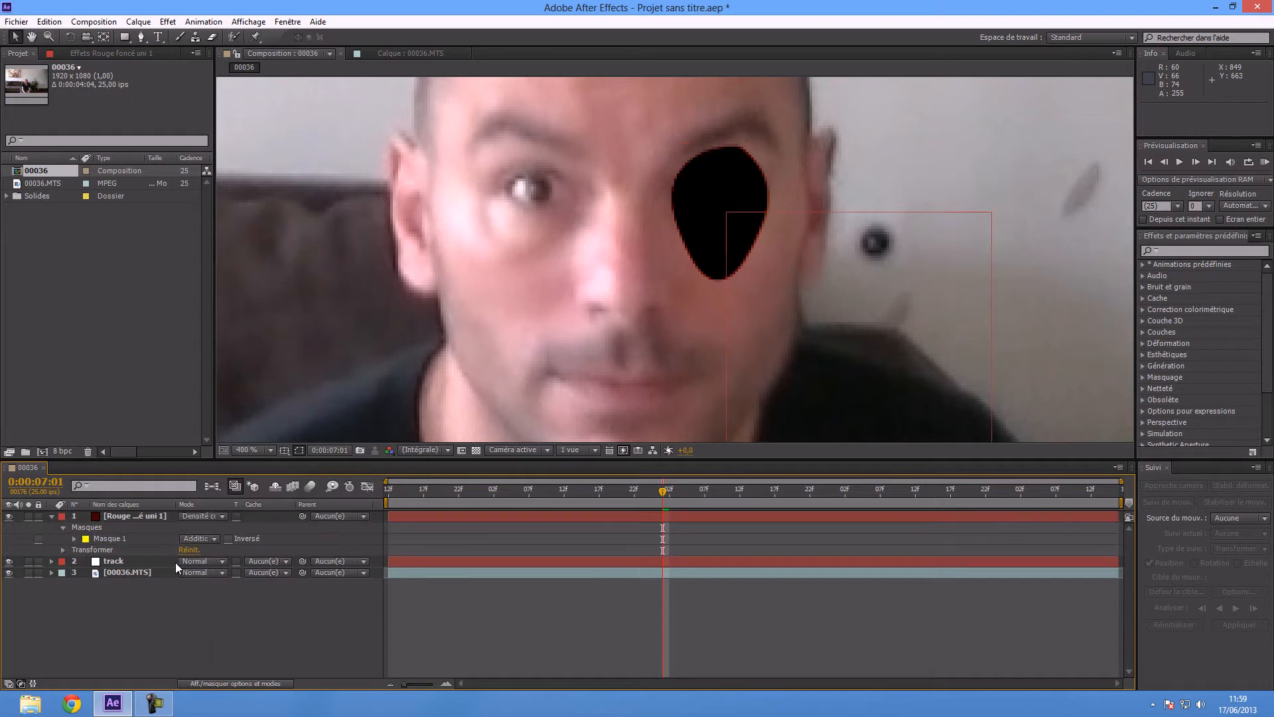
left_click(75, 539)
mouse_move(196, 562)
left_mouse_down()
mouse_move(231, 561)
mouse_move(197, 573)
left_mouse_up()
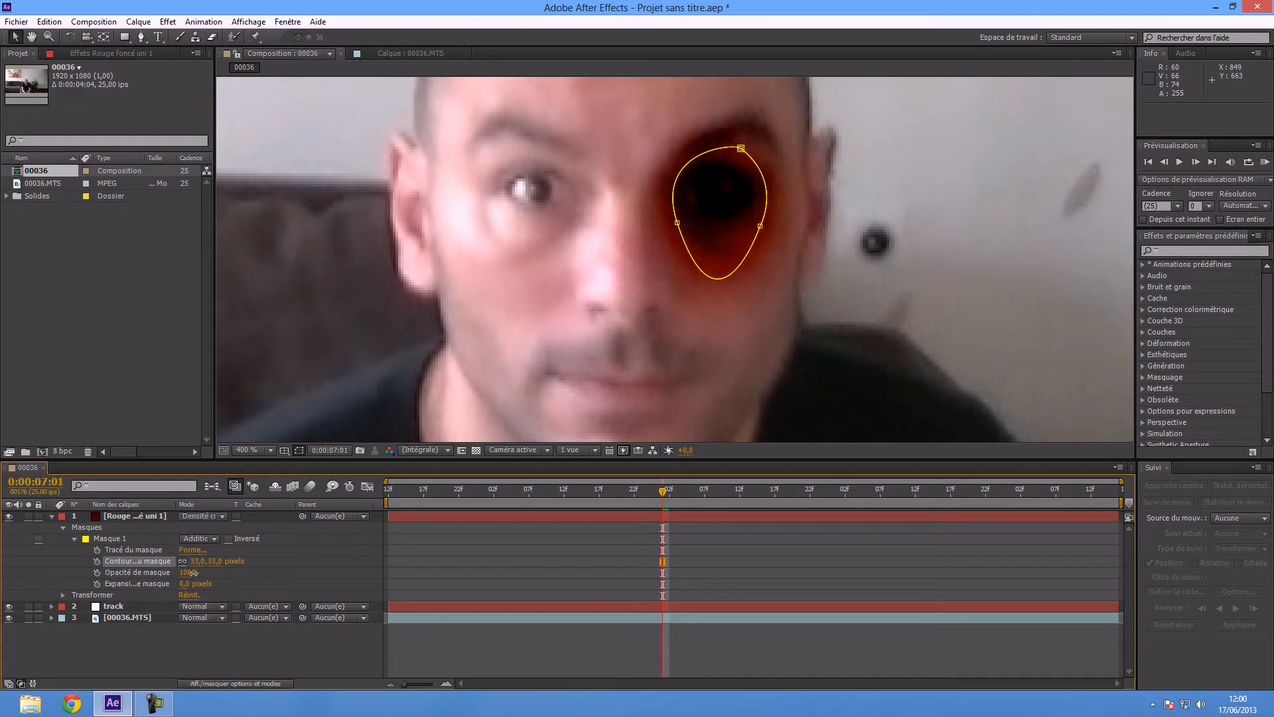
left_click_drag(194, 573, 193, 573)
scroll(708, 385, "down", 1)
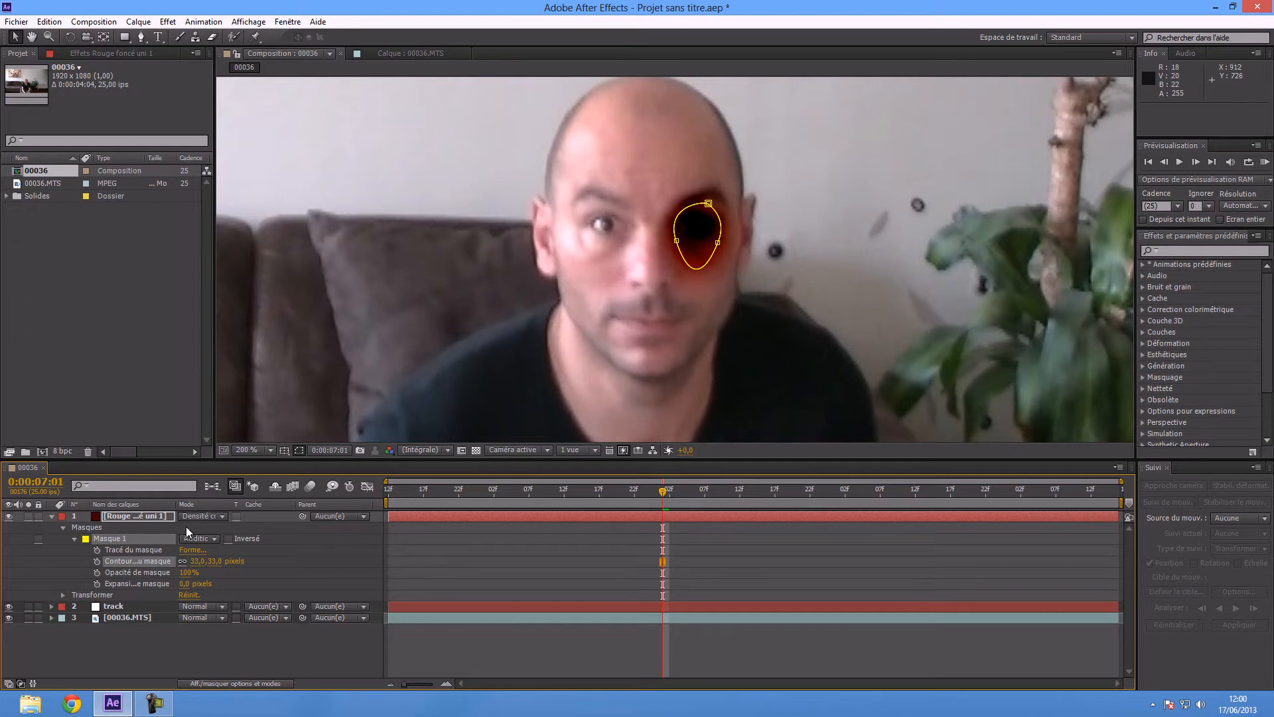
Step: Collapse the red solid's properties and parent the layer to the track null
left_click(225, 516)
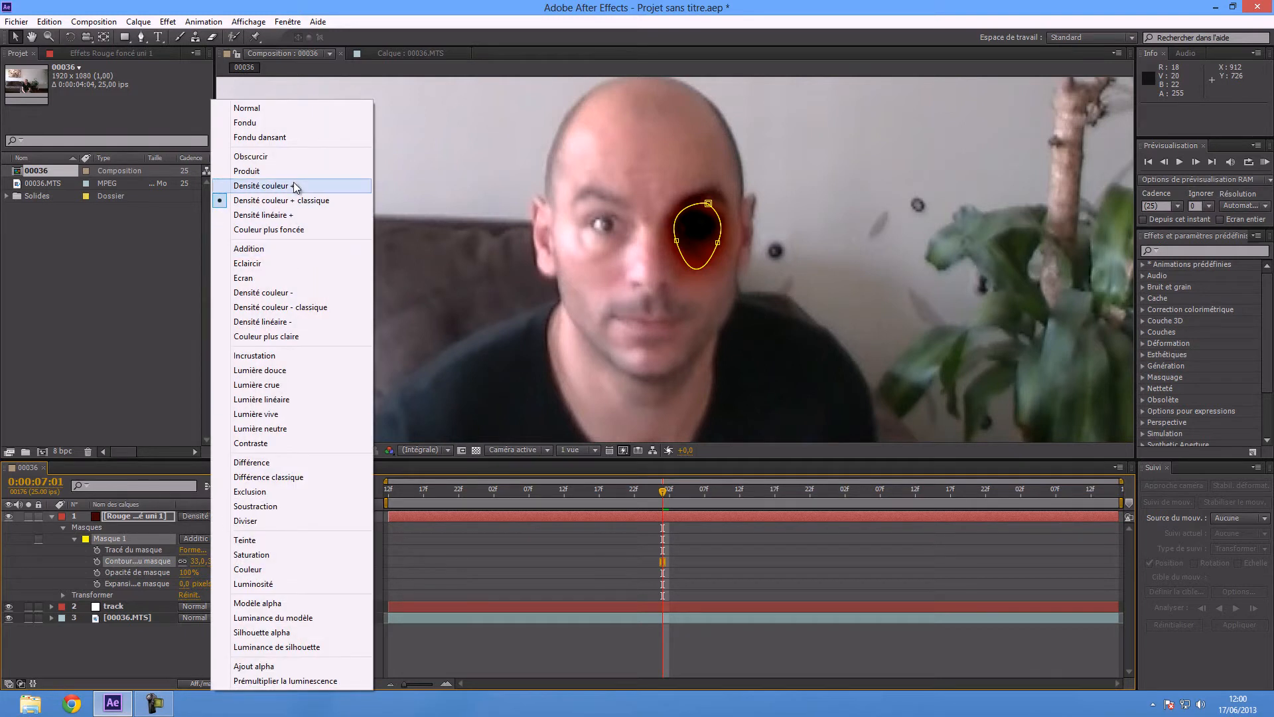
left_click(132, 270)
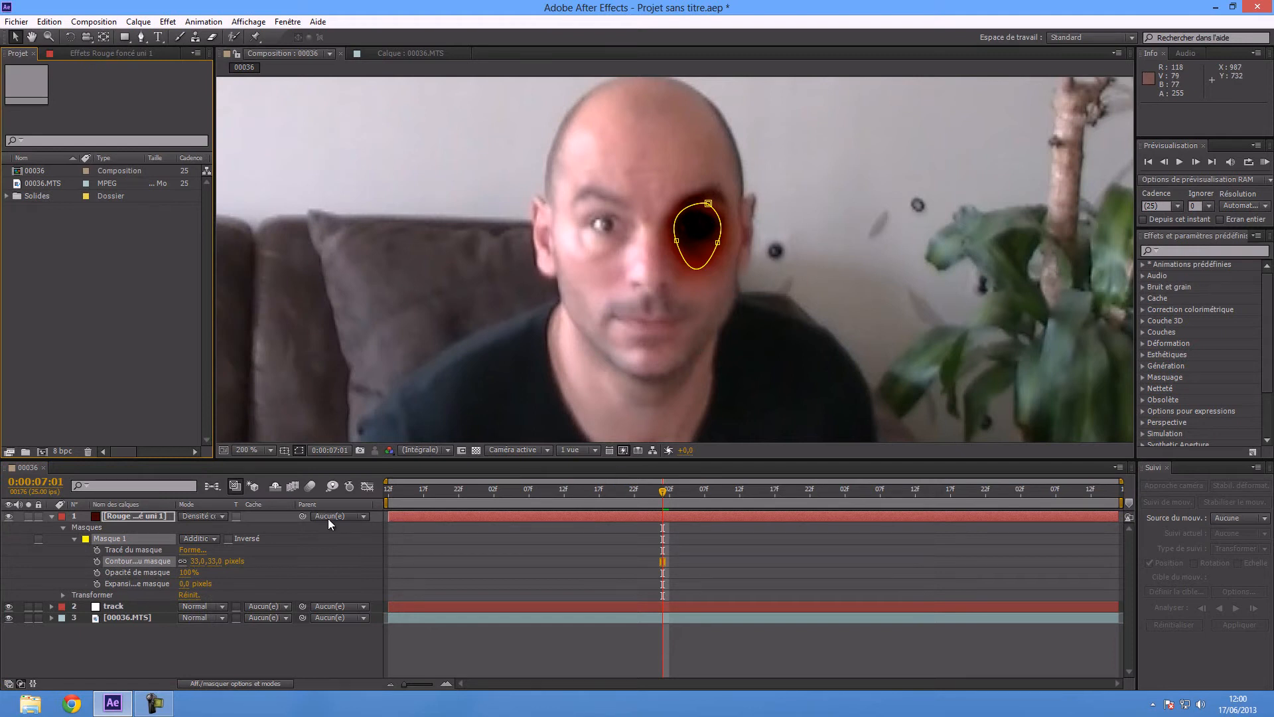
left_click(53, 516)
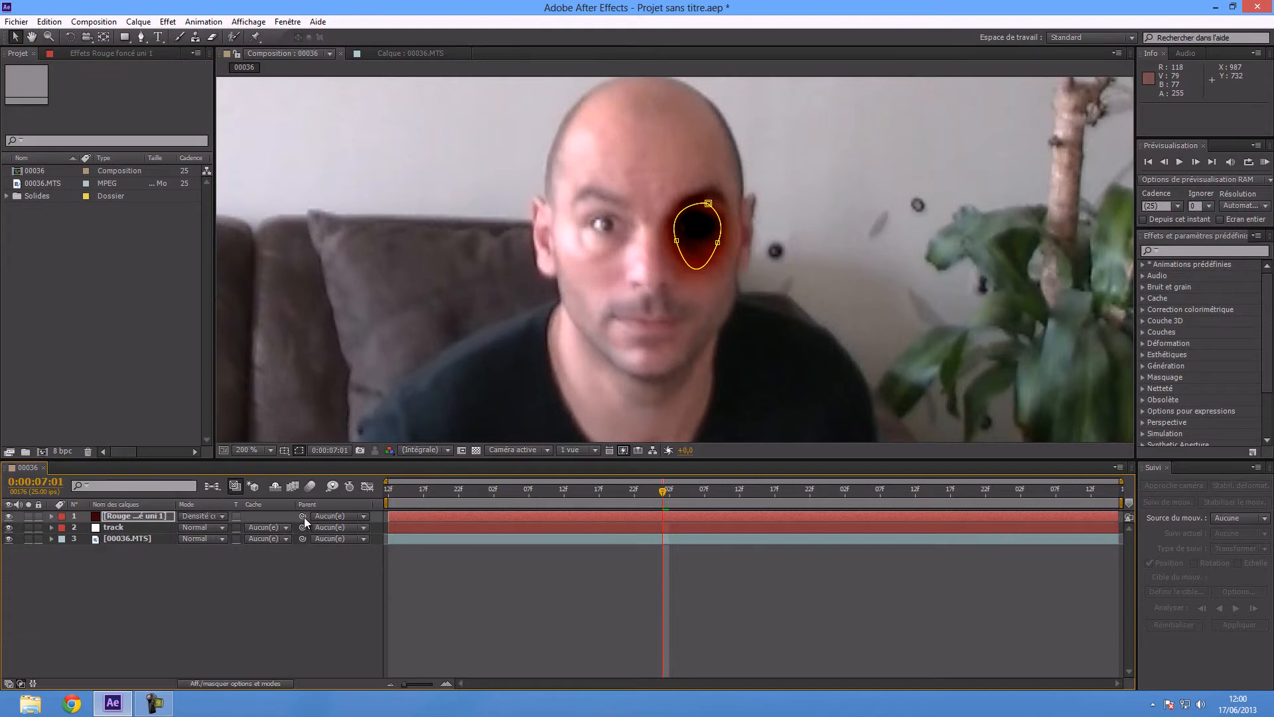
left_click_drag(304, 517, 111, 533)
Step: Find the moment the effect should appear and trim the red solid's start to 0:00:07:05
left_click_drag(663, 491, 710, 516)
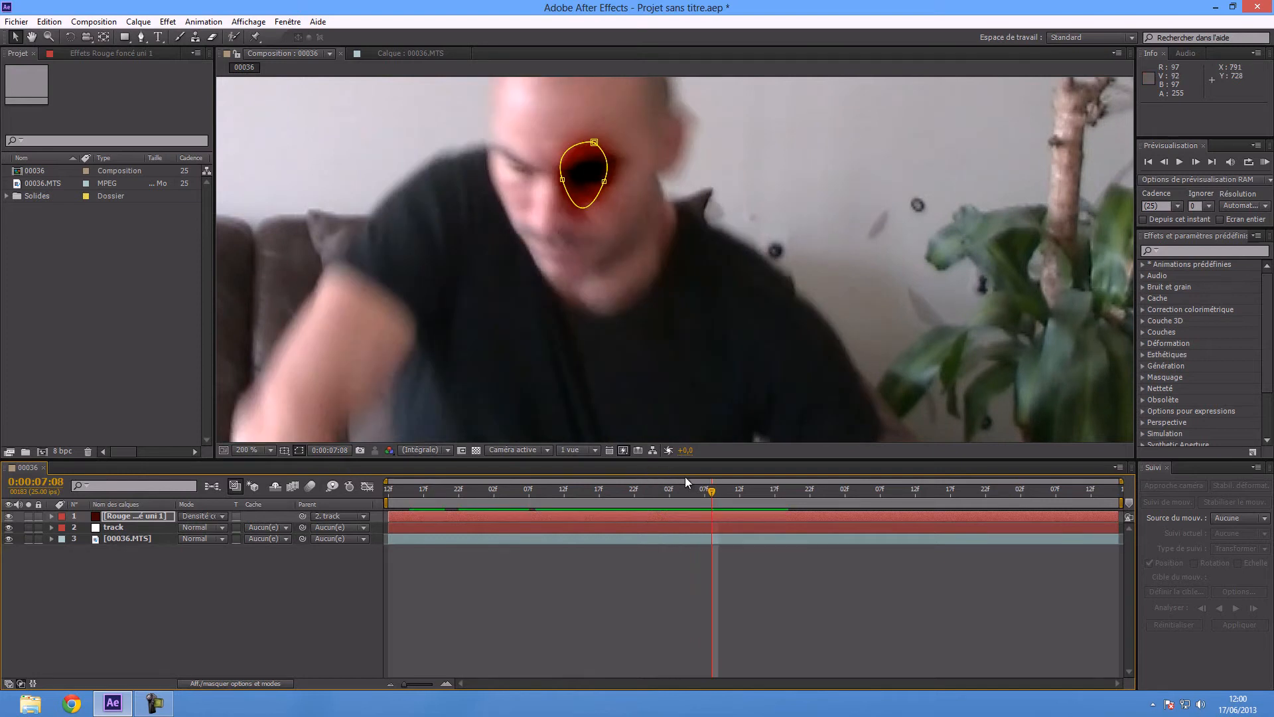
left_click_drag(712, 492, 686, 497)
left_click_drag(464, 515, 691, 491)
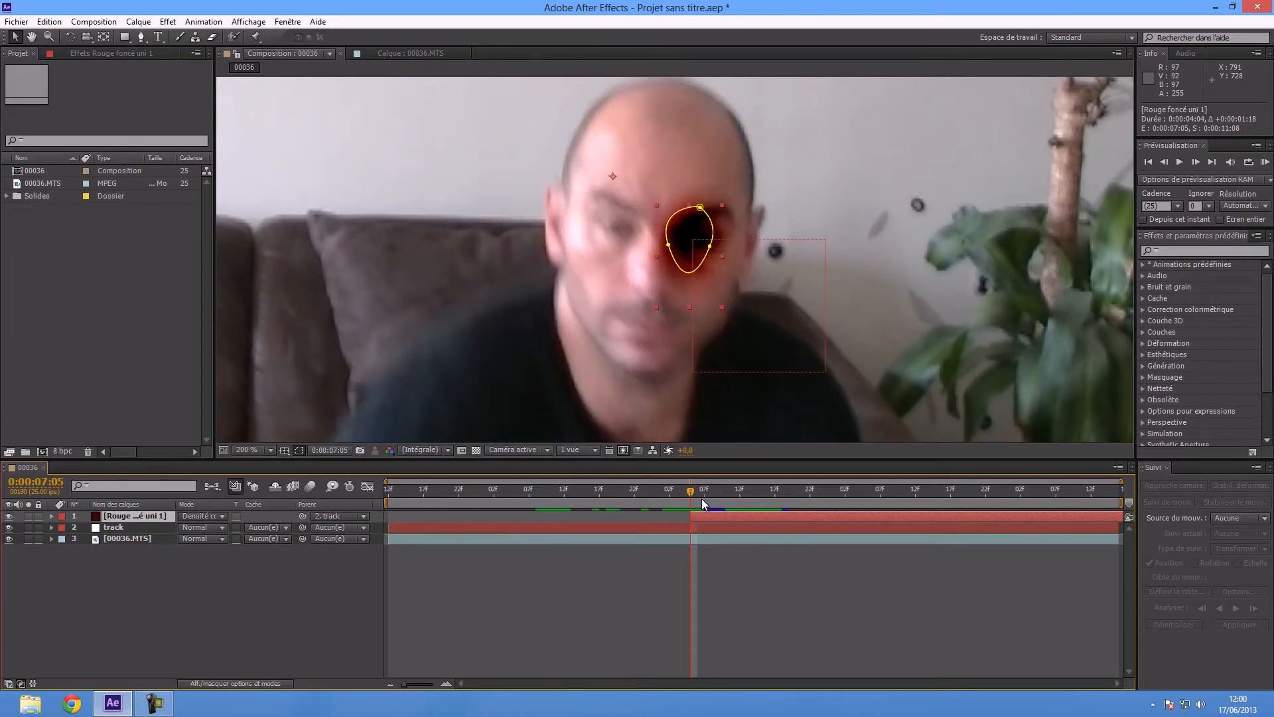
Step: Check the tracked effect along the footage and start keyframing the red solid's Tracé du masque at 0:00:07:05
left_click_drag(691, 494, 648, 505)
scroll(752, 290, "down", 4)
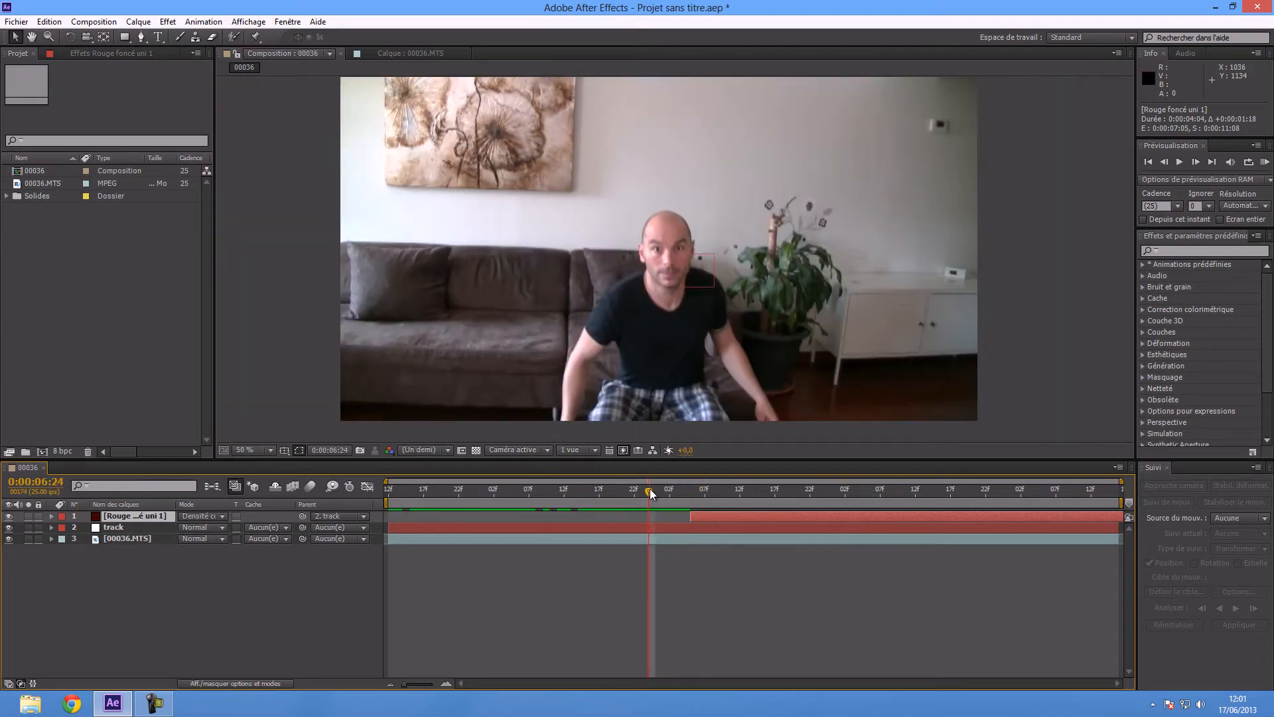
left_click_drag(650, 491, 810, 490)
left_click(631, 583)
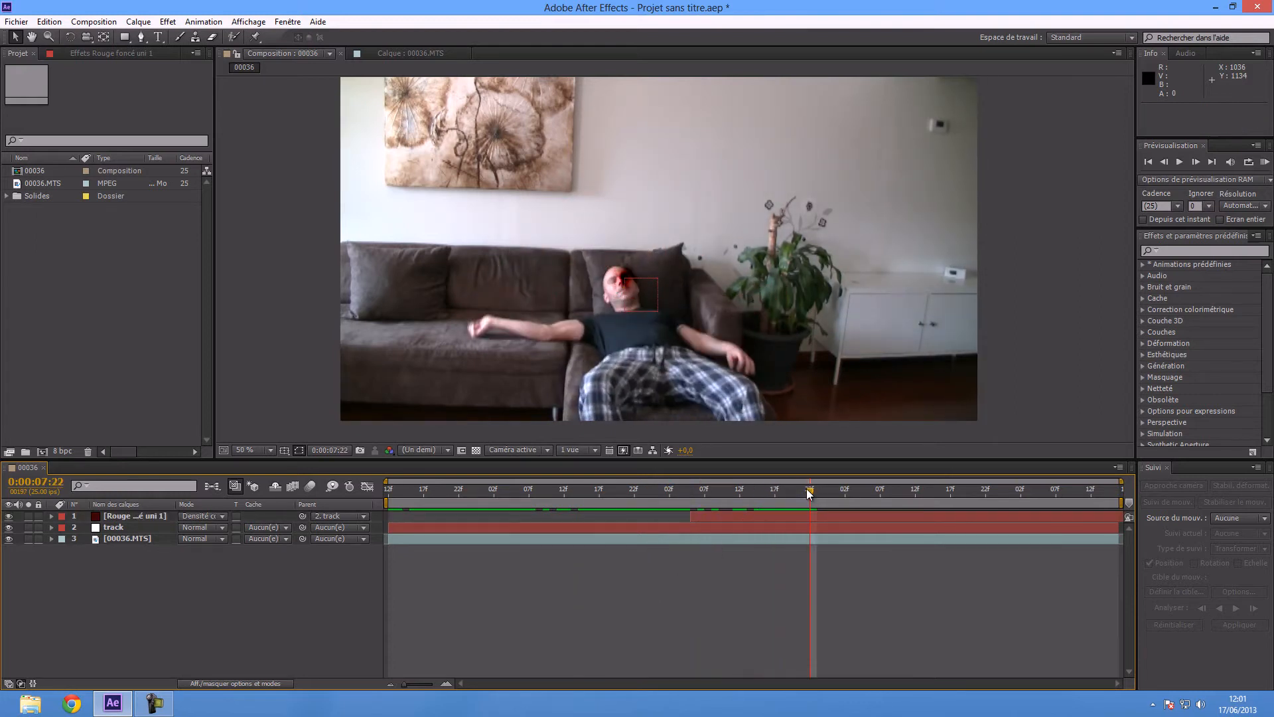
scroll(742, 288, "up", 4)
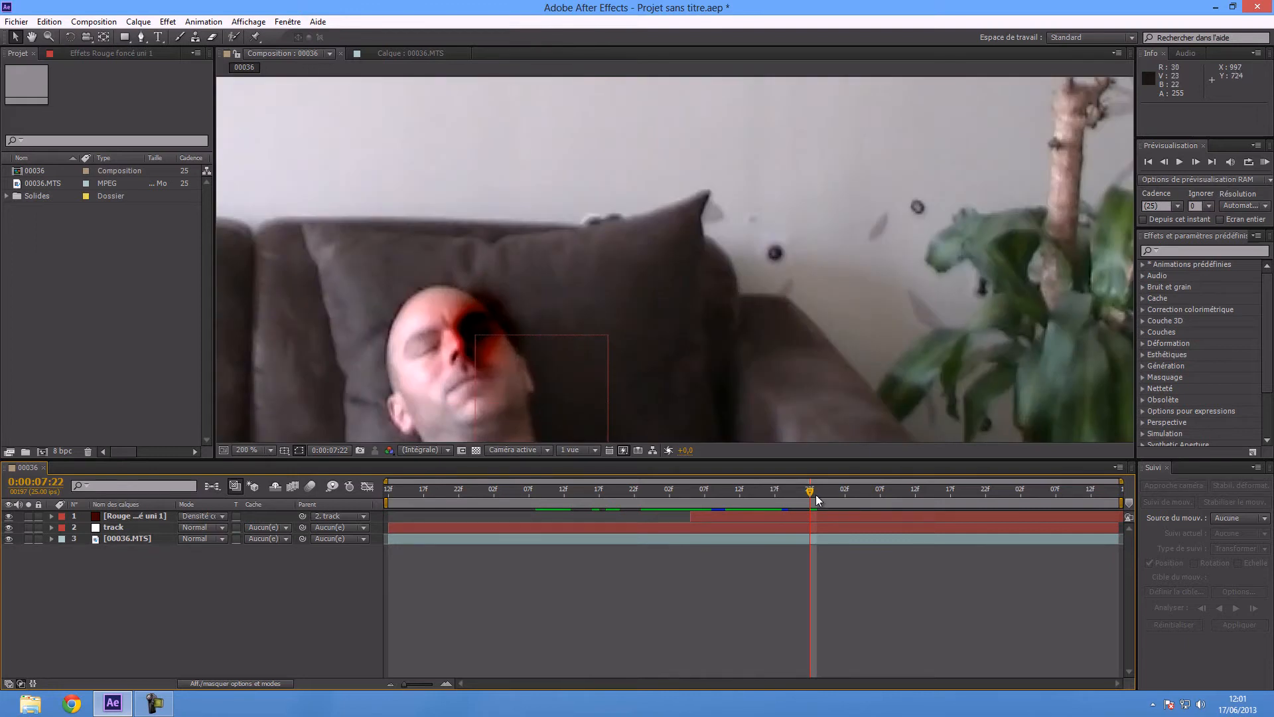
left_click_drag(811, 492, 696, 504)
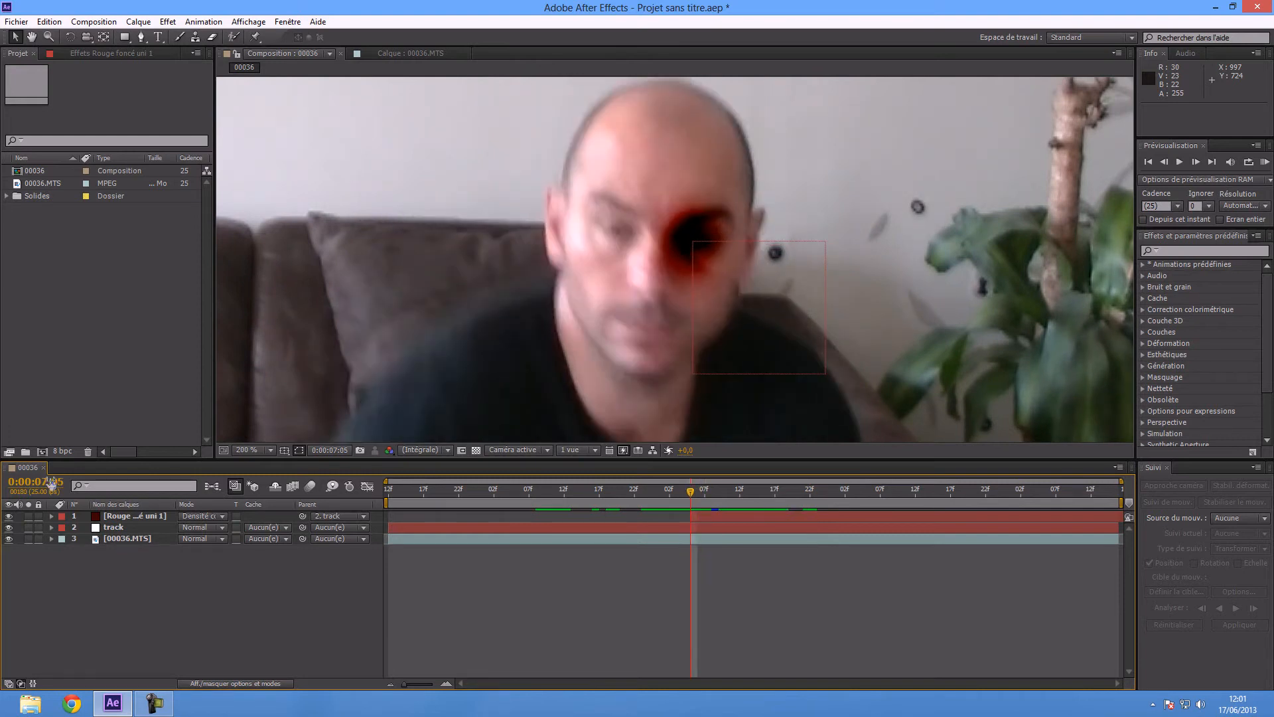
left_click(52, 516)
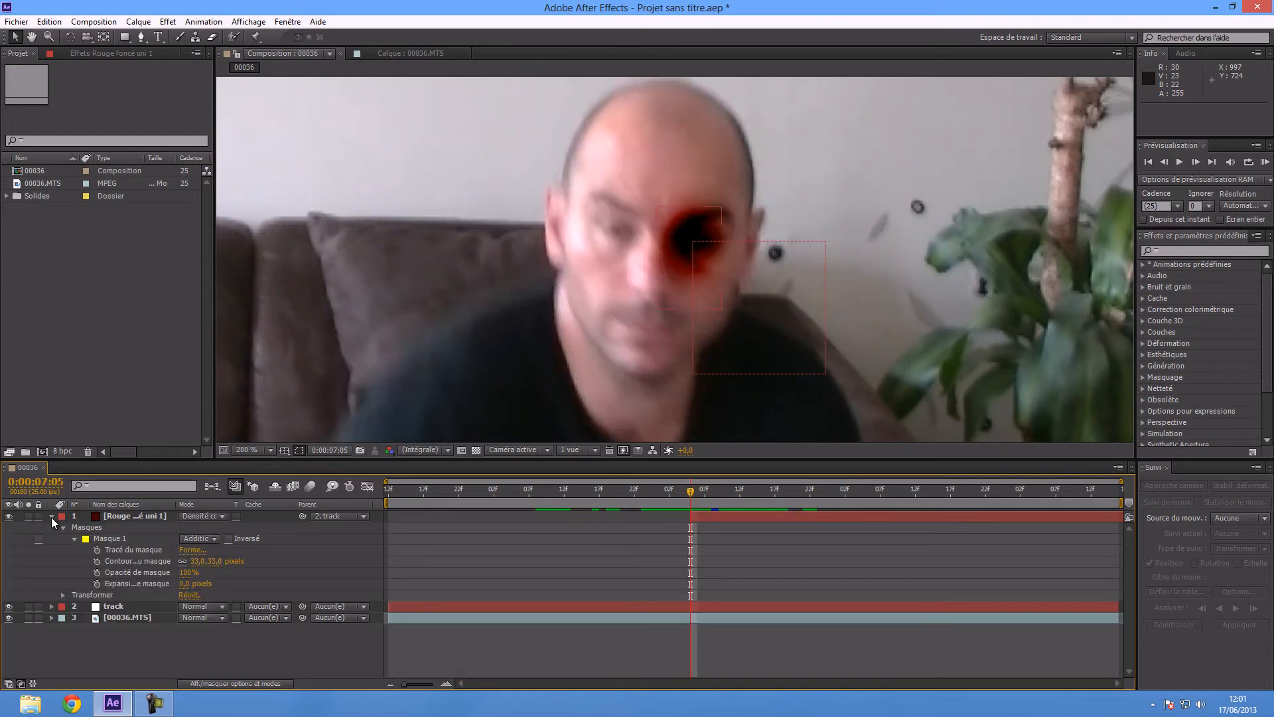
left_click(97, 550)
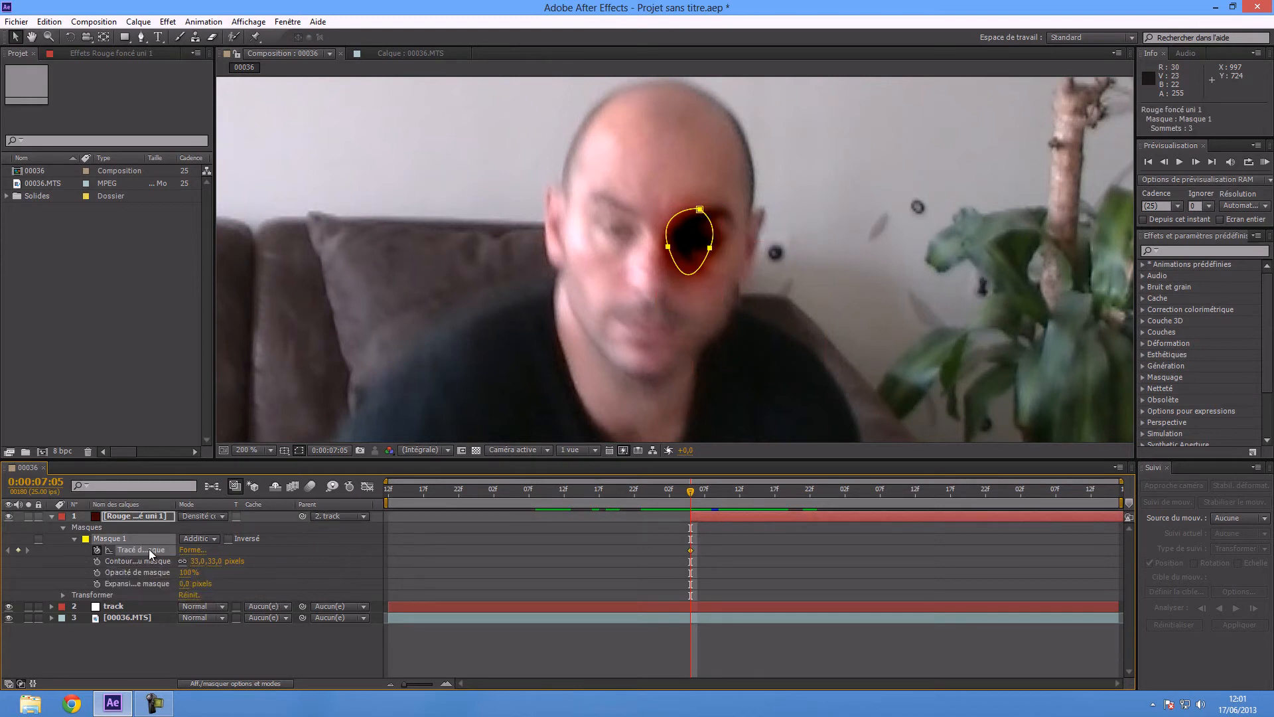
Step: At 0:00:07:19, keyframe the mask shape with its upper vertex shifted slightly toward the nose
left_click_drag(690, 494, 712, 494)
key("space")
left_click_drag(702, 301, 712, 331)
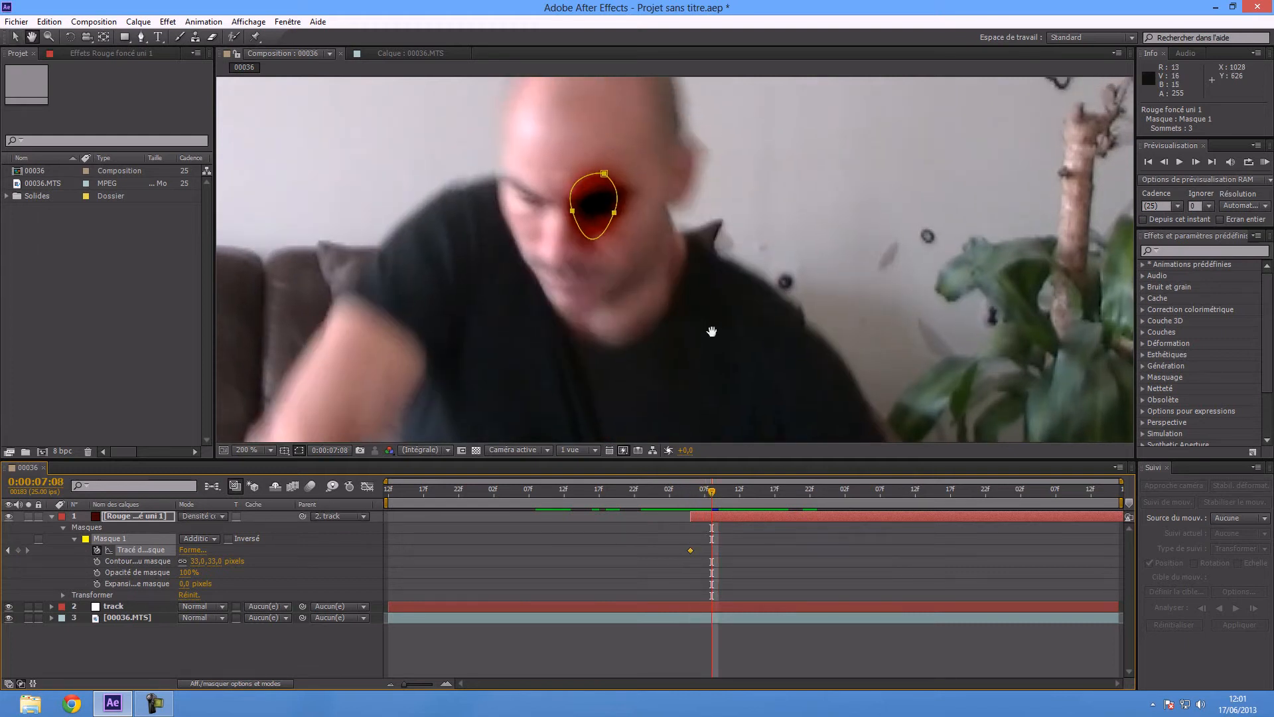
left_click_drag(713, 492, 791, 488)
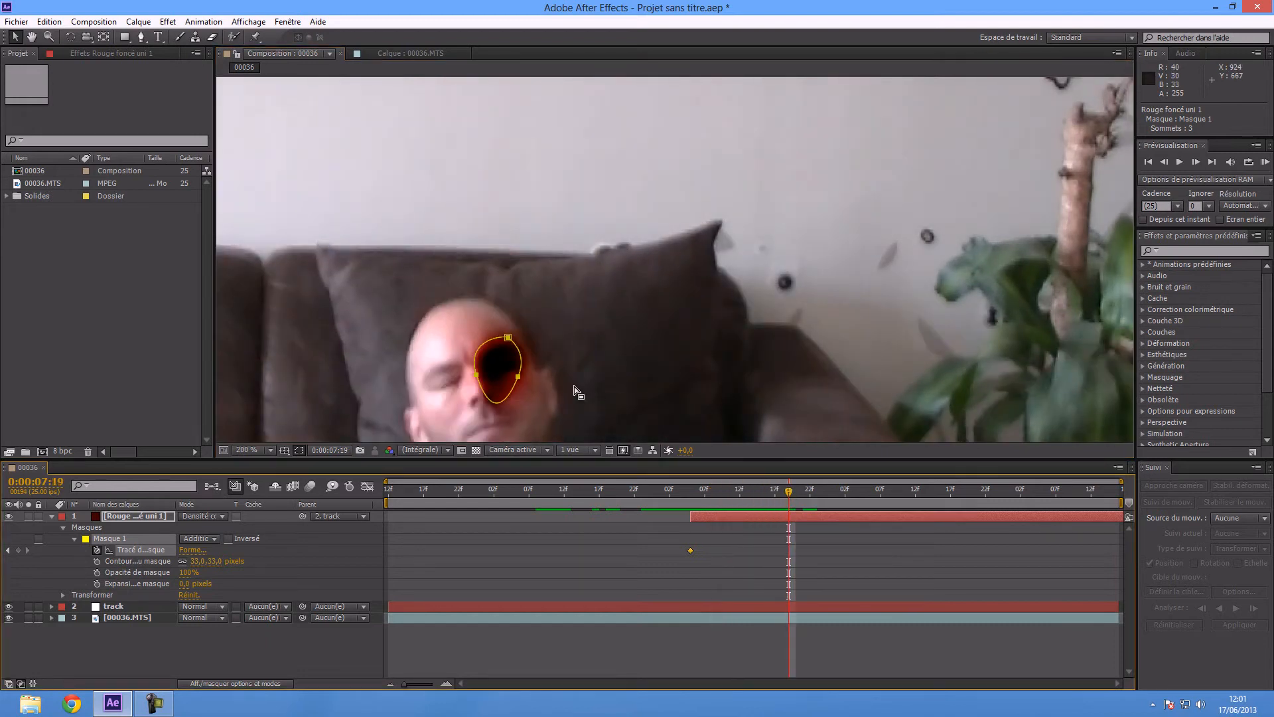
scroll(575, 390, "up", 1)
left_click_drag(567, 385, 687, 256)
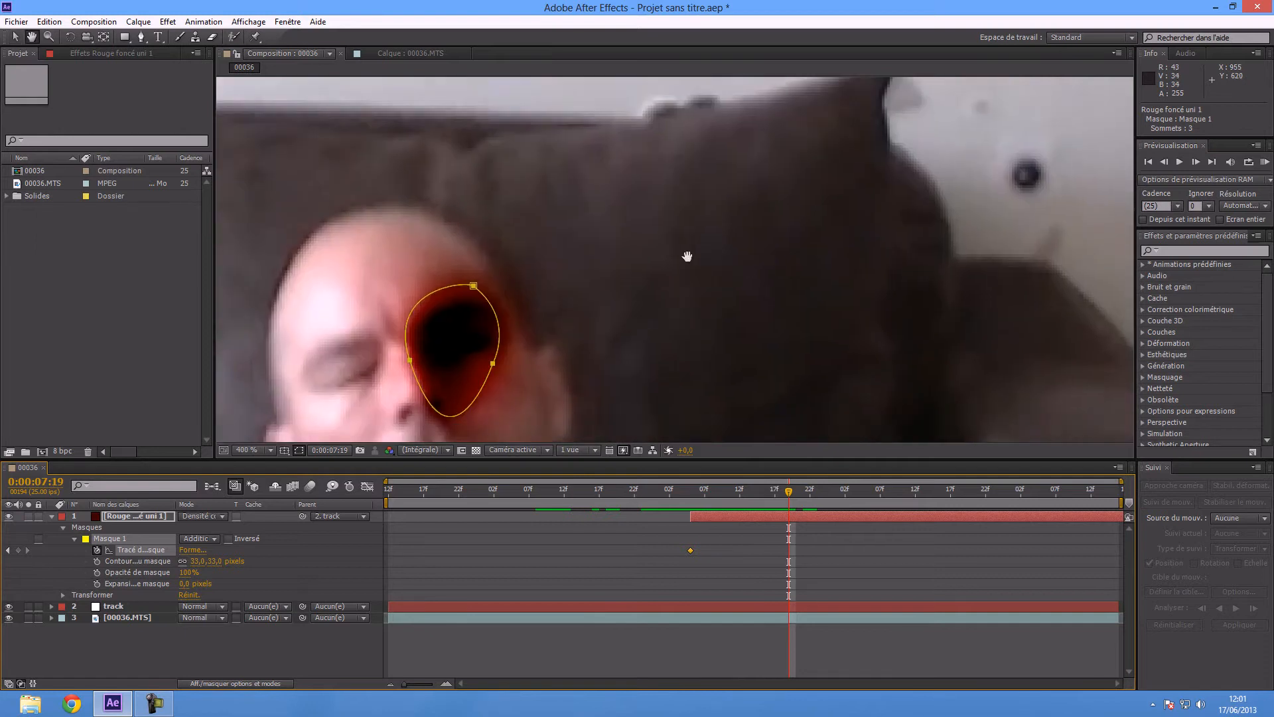
left_click_drag(474, 286, 475, 286)
left_click(474, 318)
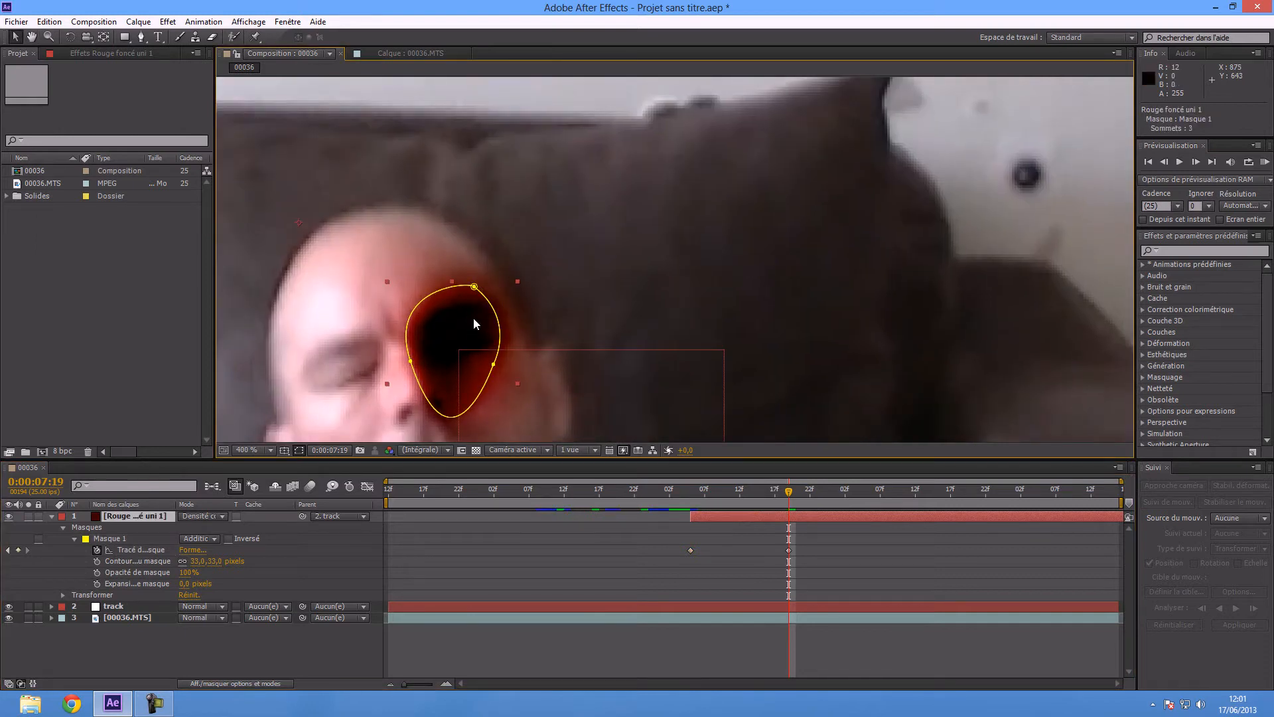
left_click(470, 287)
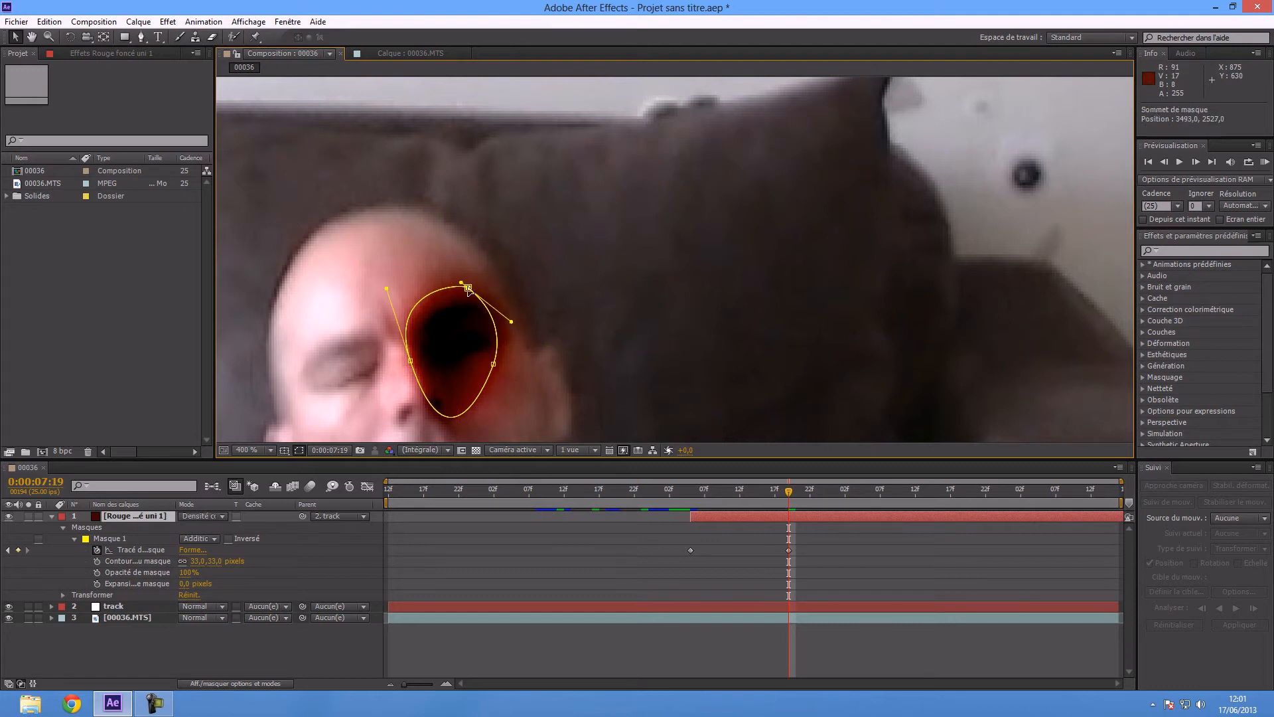
Step: At 0:00:07:23, lower the mask's upper vertex and pull its nose-side vertex inward to narrow the shape over the eye
left_click_drag(789, 494, 818, 493)
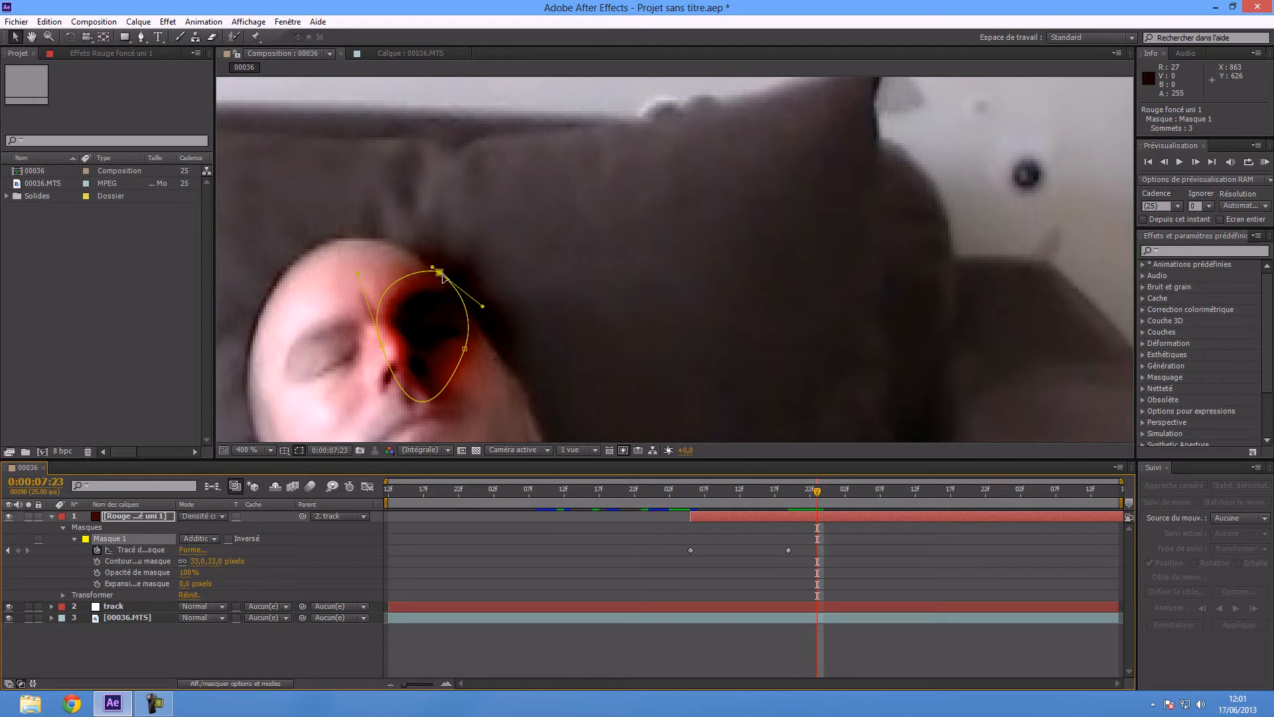
left_click_drag(440, 274, 432, 302)
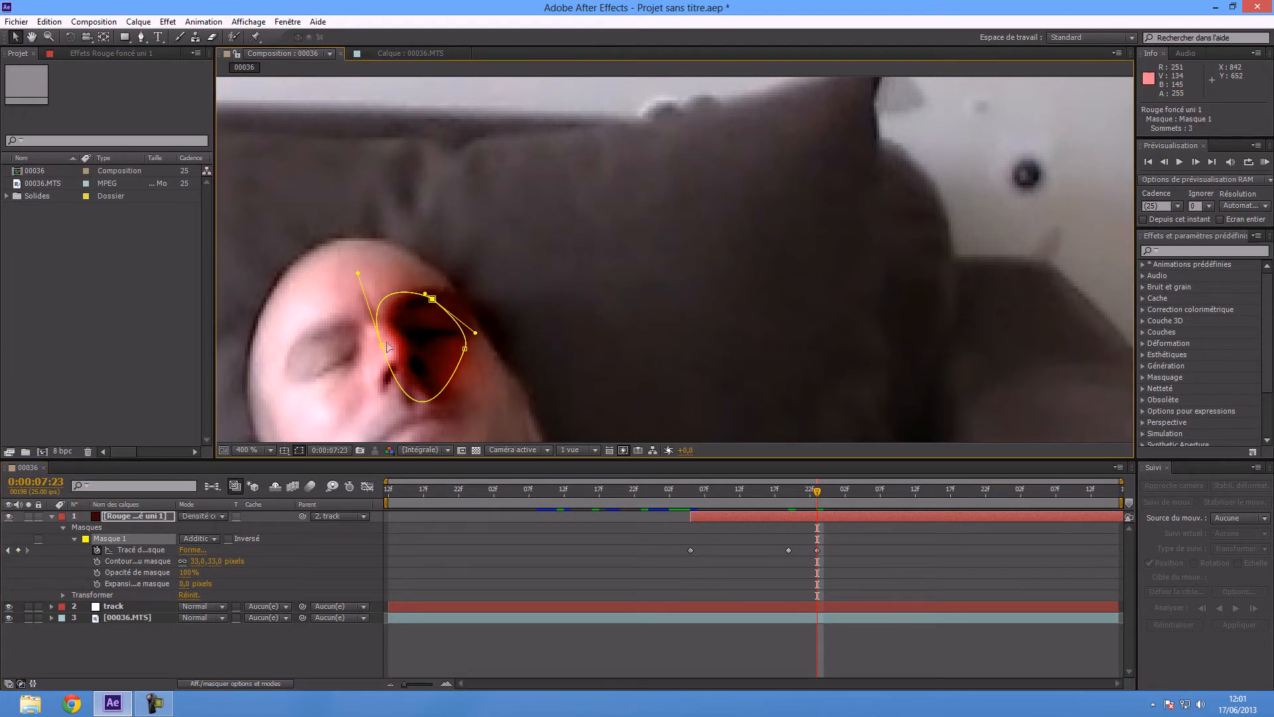
left_click_drag(384, 345, 413, 350)
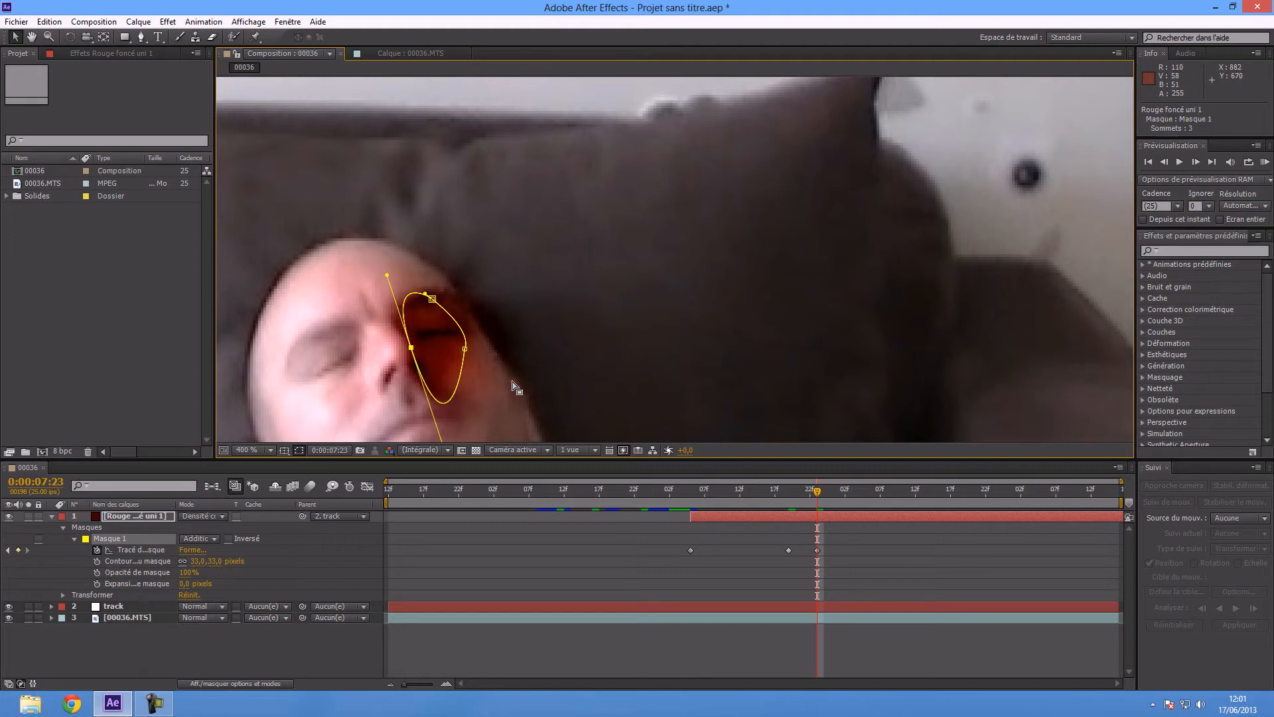
Step: At 0:00:08:11, raise the mask's nose-side vertex slightly outward and tilt its tangent to follow the reclined face
left_click_drag(819, 492, 908, 488)
scroll(770, 389, "down", 1)
scroll(772, 393, "down", 1)
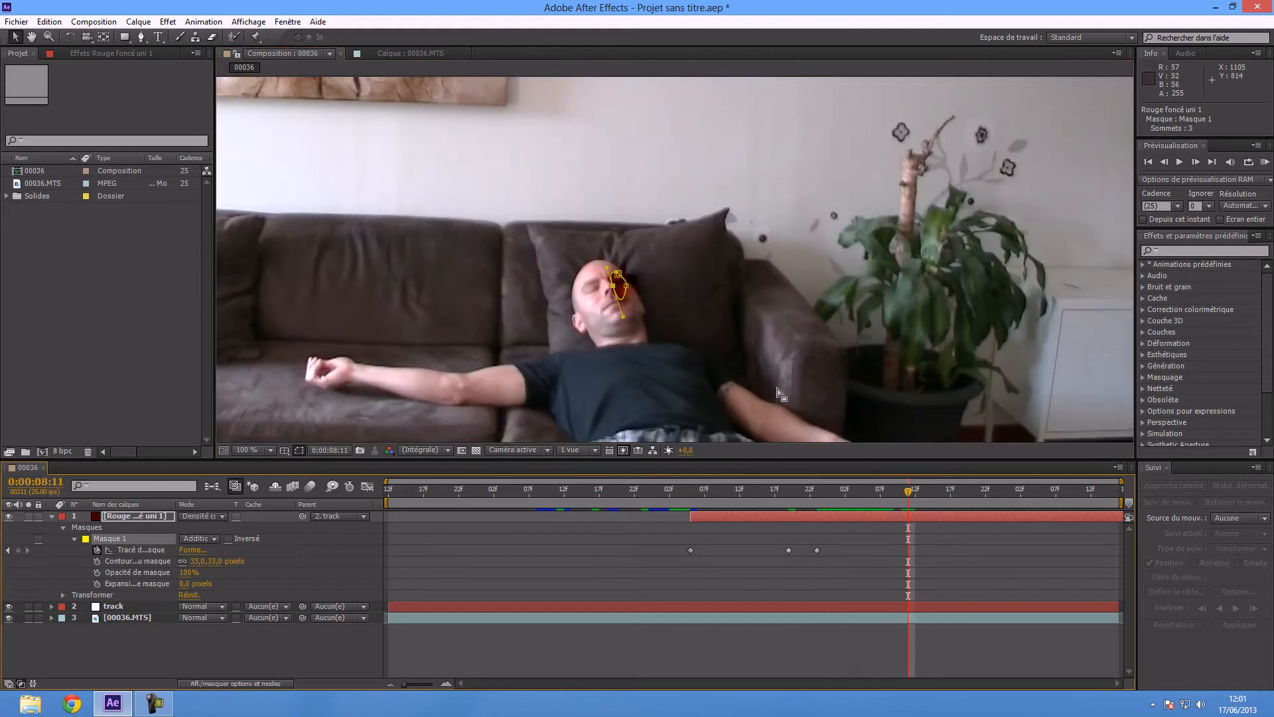
scroll(774, 418, "up", 1)
scroll(517, 374, "up", 1)
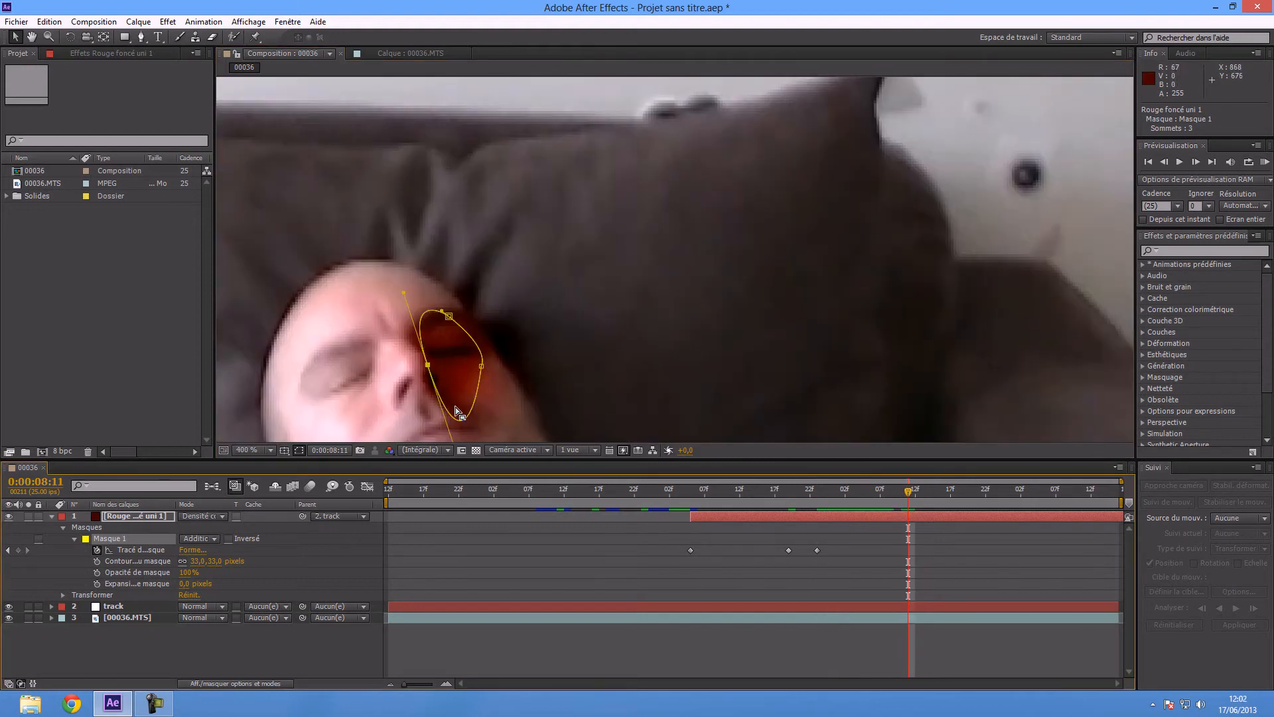
left_click_drag(431, 372, 435, 359)
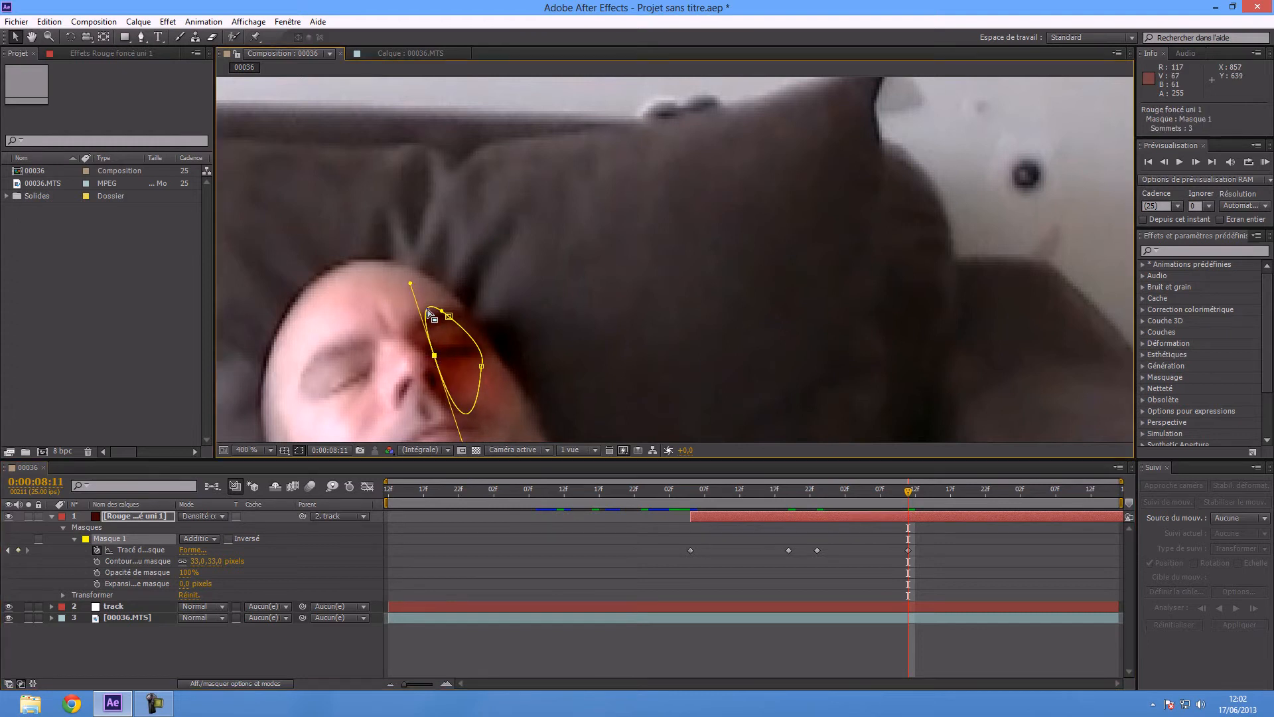
left_click_drag(410, 284, 394, 301)
scroll(660, 358, "down", 4)
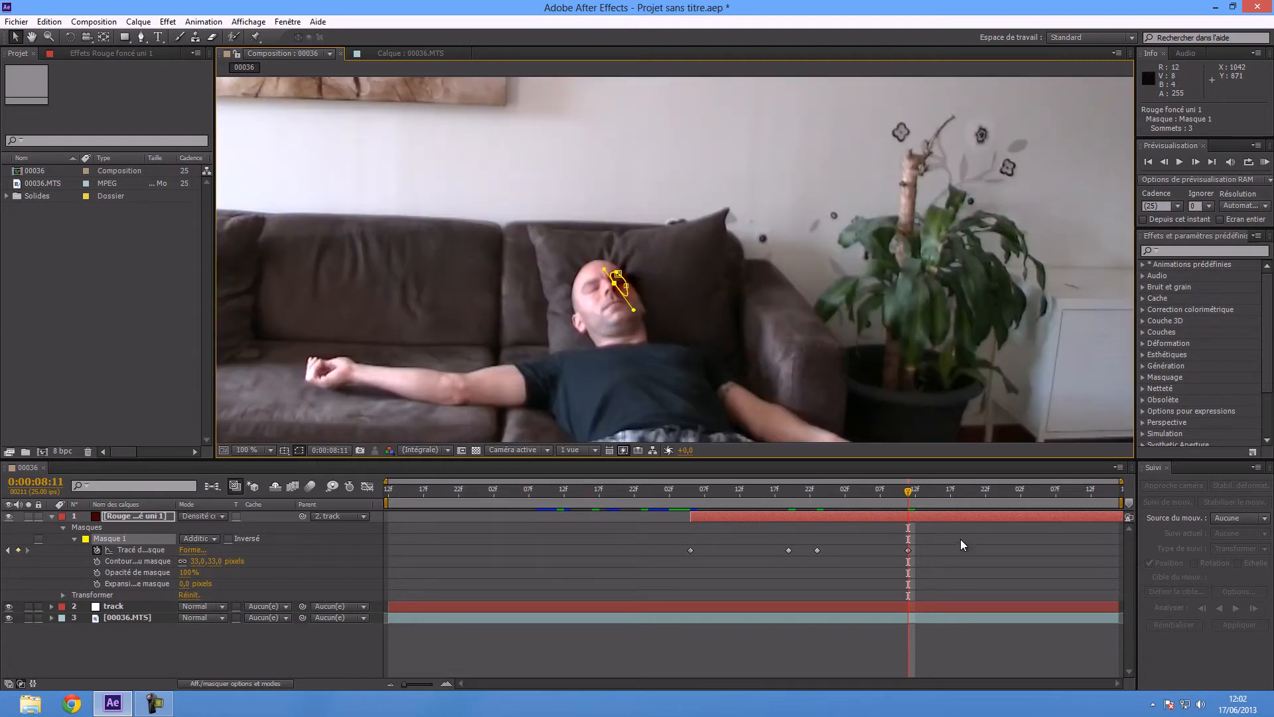
Step: Examine the eye effect without its mask outline, the red solid's transform properties and the frame at 0:00:07:16
left_click(768, 647)
scroll(671, 312, "up", 4)
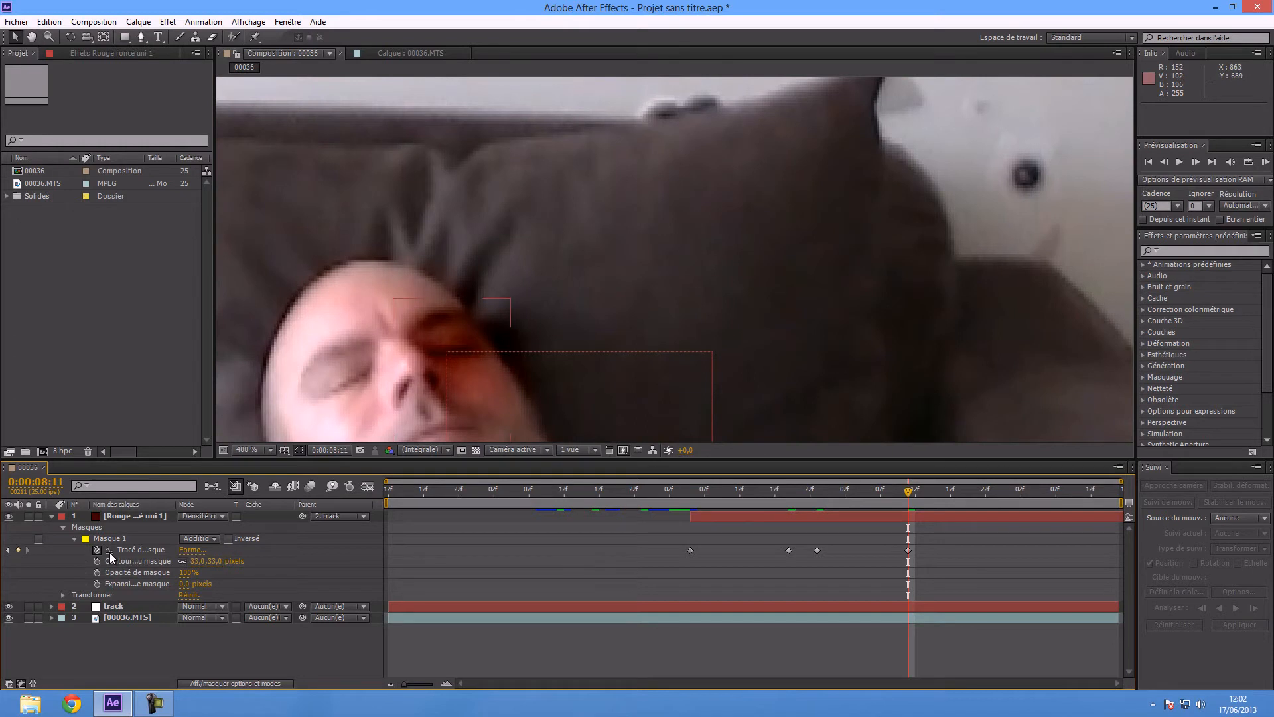
left_click(52, 516)
left_click(52, 516)
left_click(63, 595)
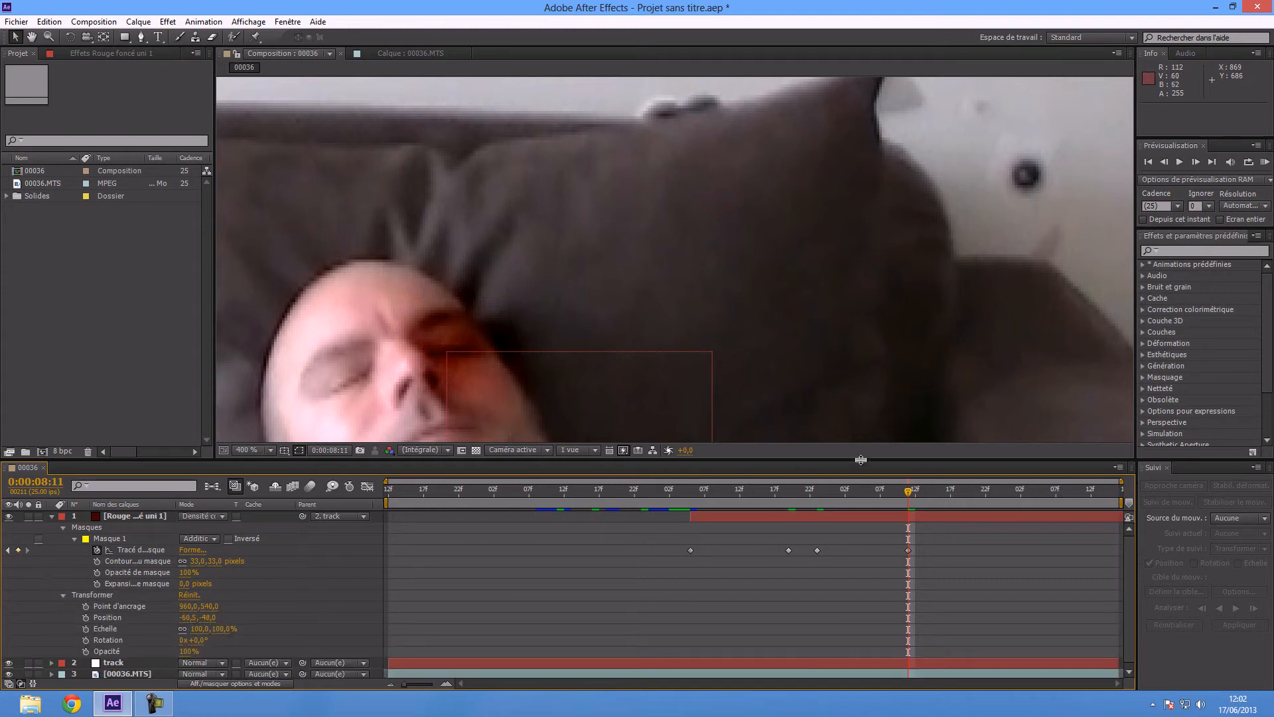
left_click_drag(891, 494, 763, 498)
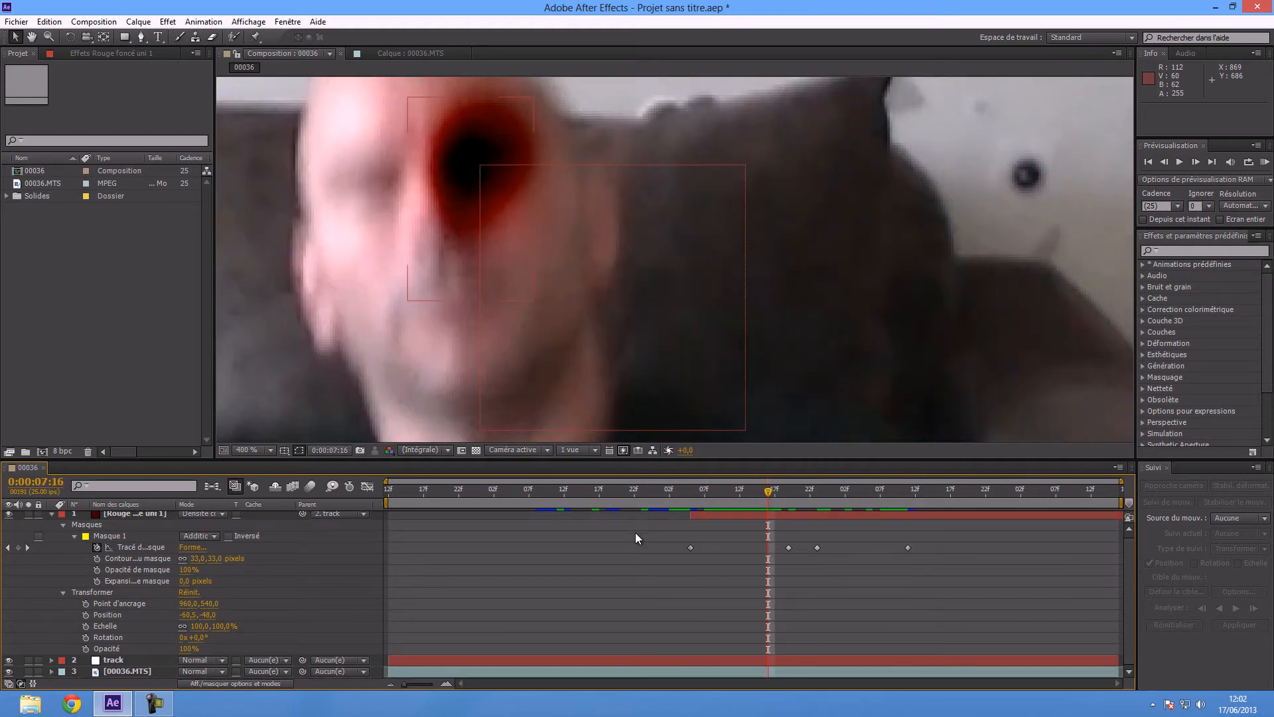
Step: Collapse the red solid's properties and duplicate the layer to intensify the effect
left_click(53, 515)
left_click(115, 517)
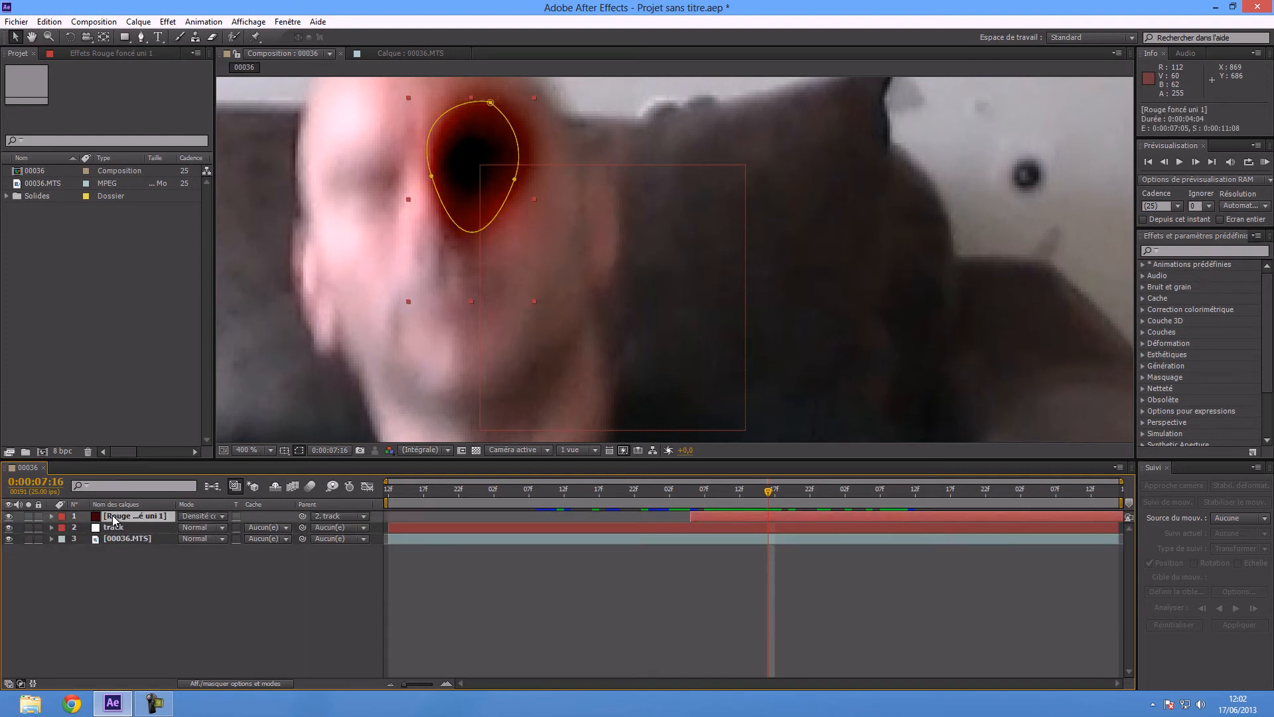
key("ctrl+d")
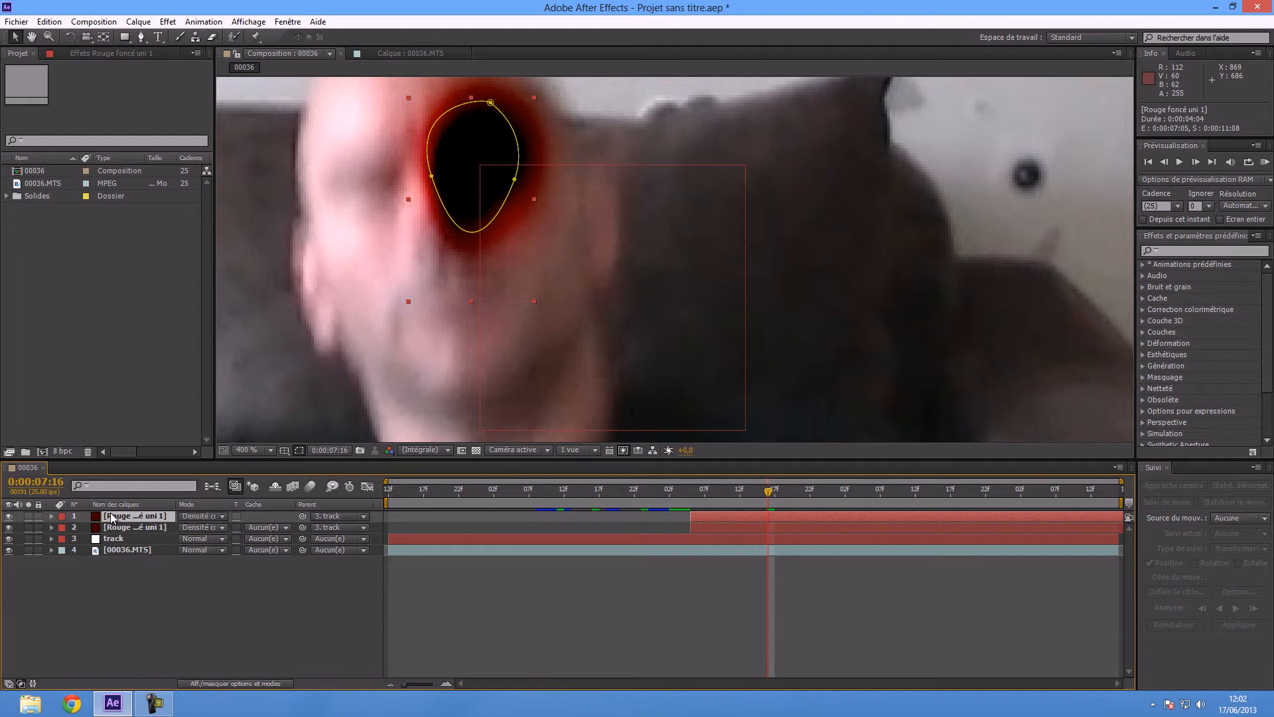
Step: At 0:00:08:05, scale the duplicated red solid to 83% and move it back over the centre of the eye wound
left_click_drag(772, 500, 867, 489)
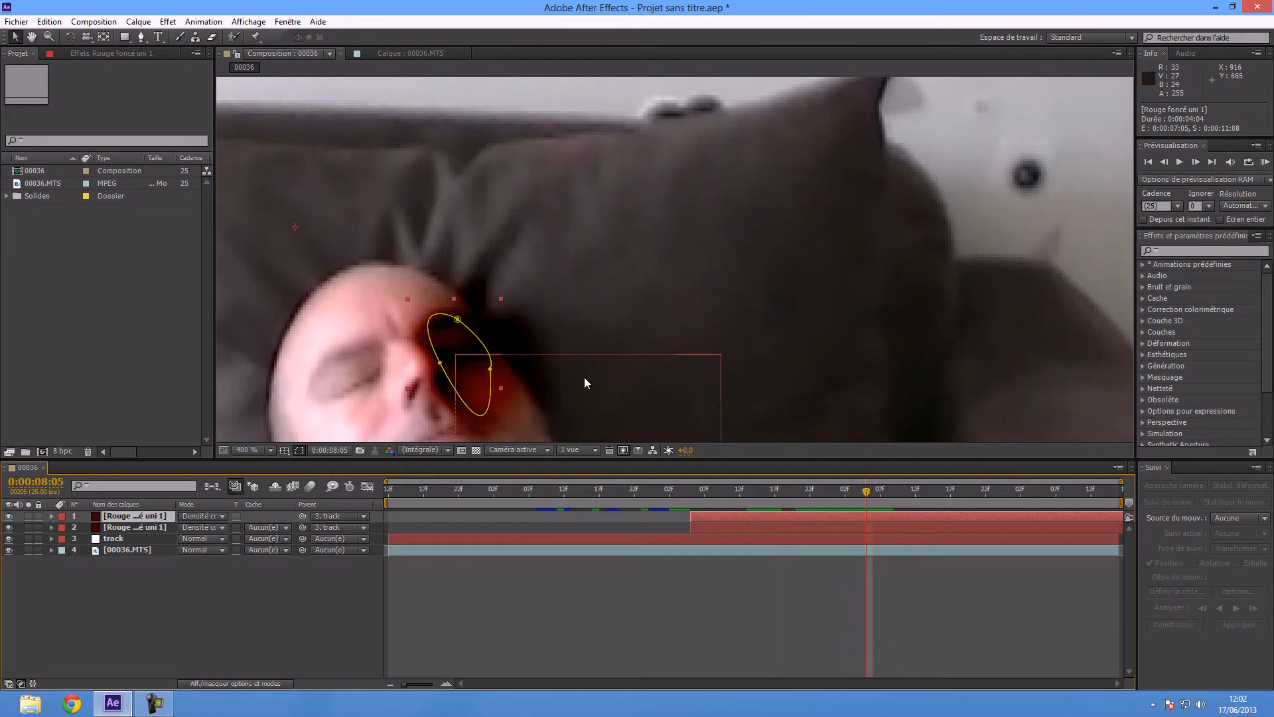
left_click(50, 517)
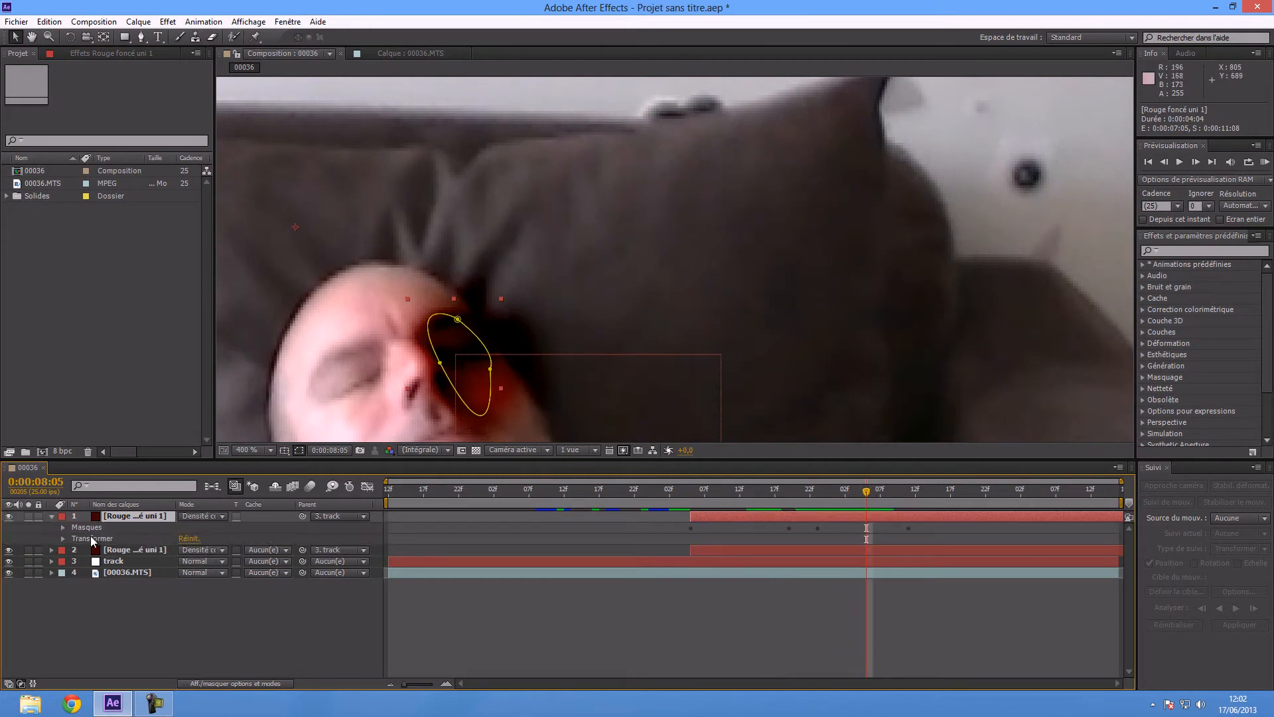
key("s")
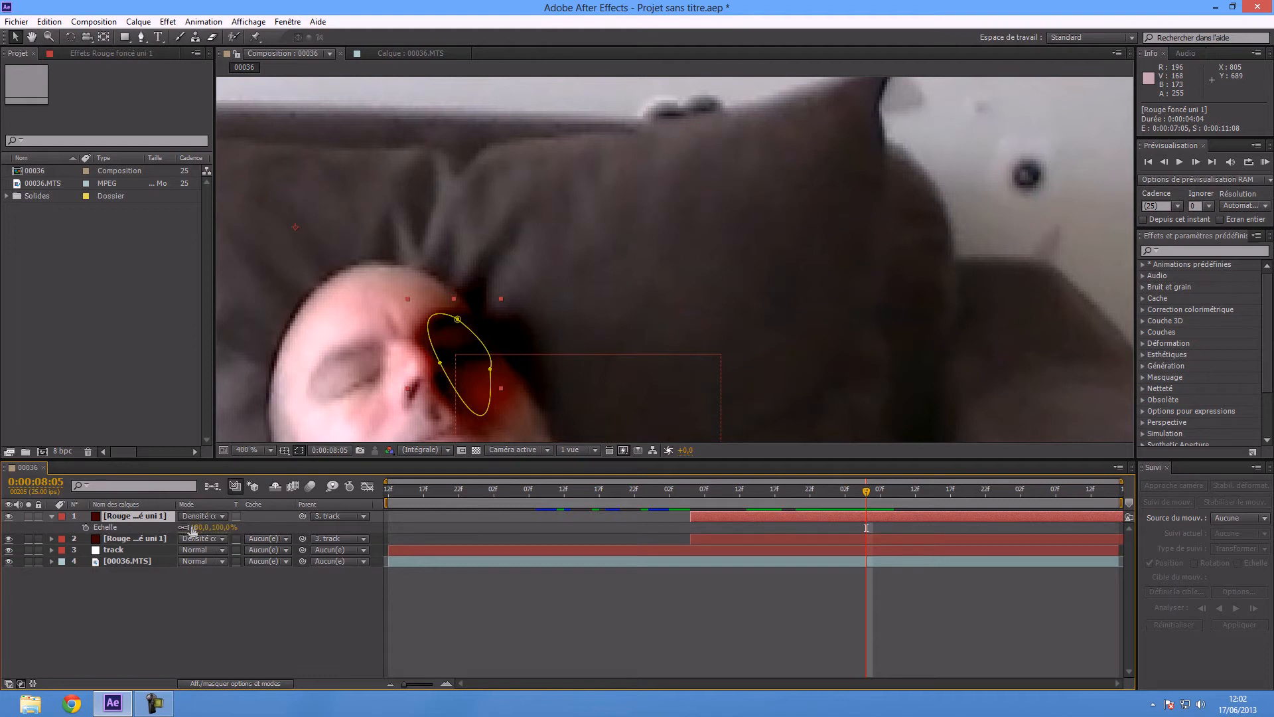
left_click_drag(191, 529, 186, 529)
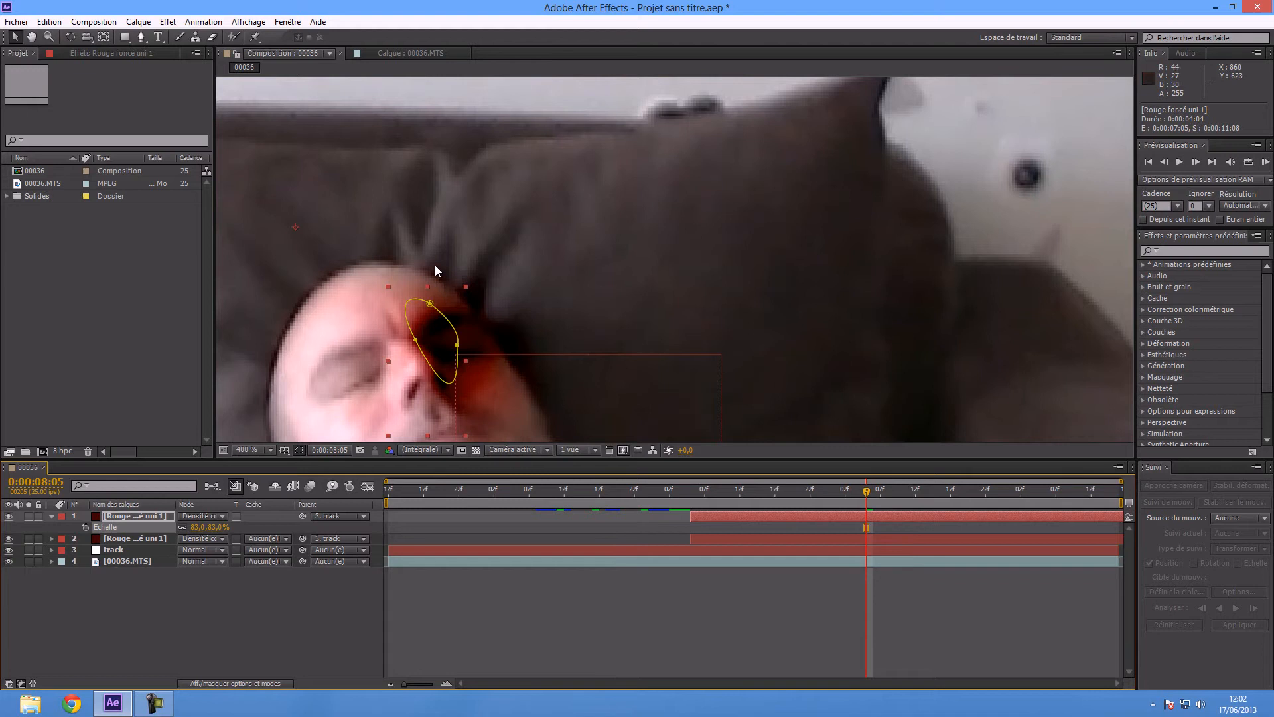
left_click_drag(433, 322, 455, 343)
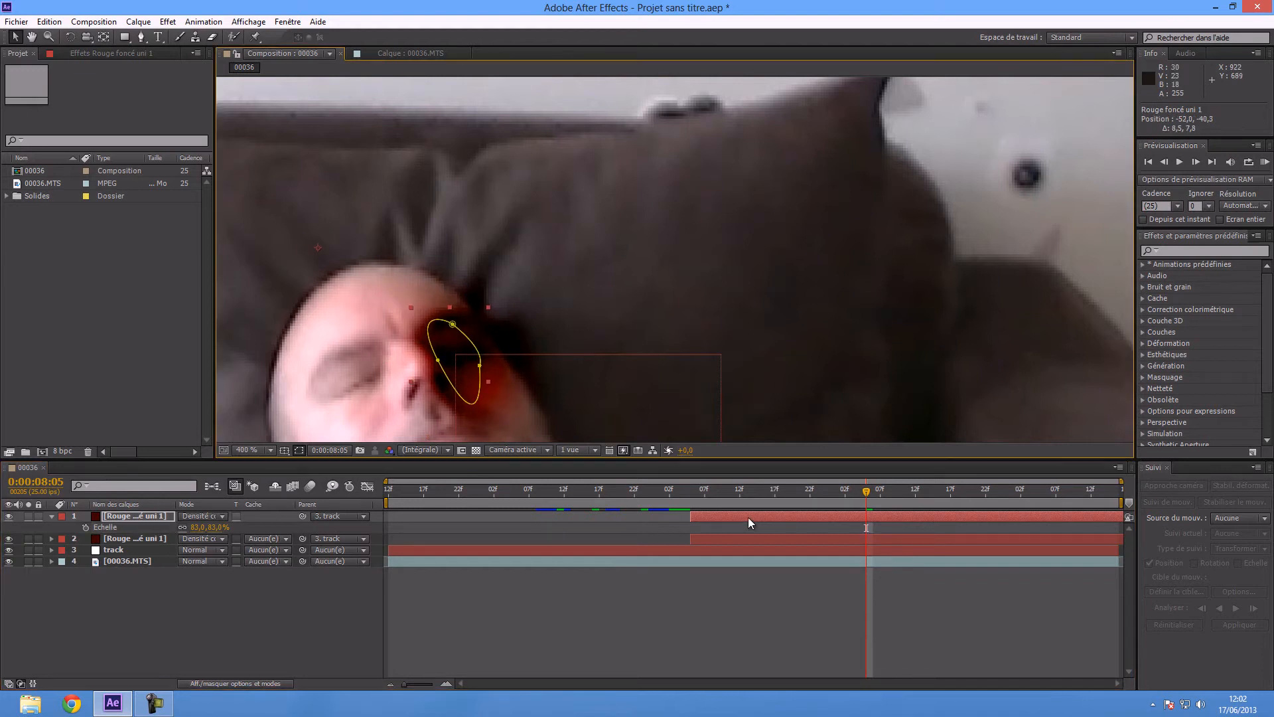
Step: Return to 0:00:05:12, import Blood_Burst_10.mov into the project and place it as the topmost layer of the composition
left_click_drag(869, 498, 385, 514)
scroll(696, 398, "down", 2)
left_click(322, 593)
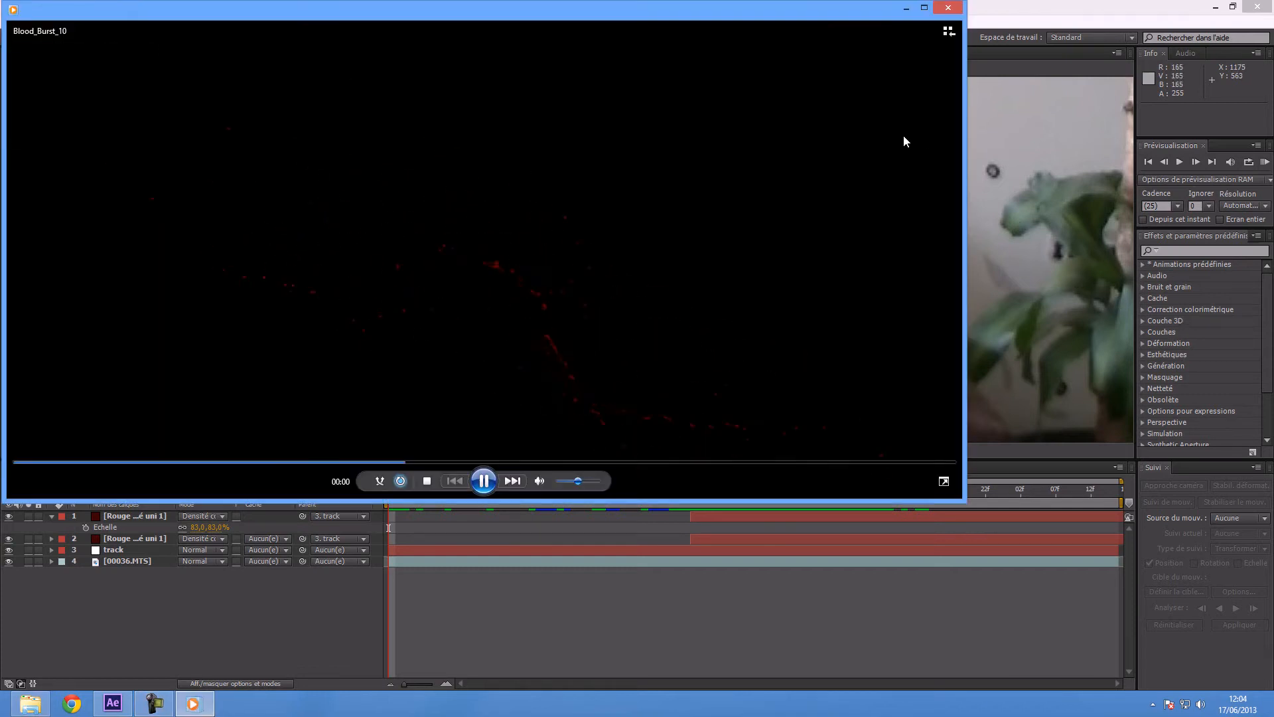
left_click(948, 8)
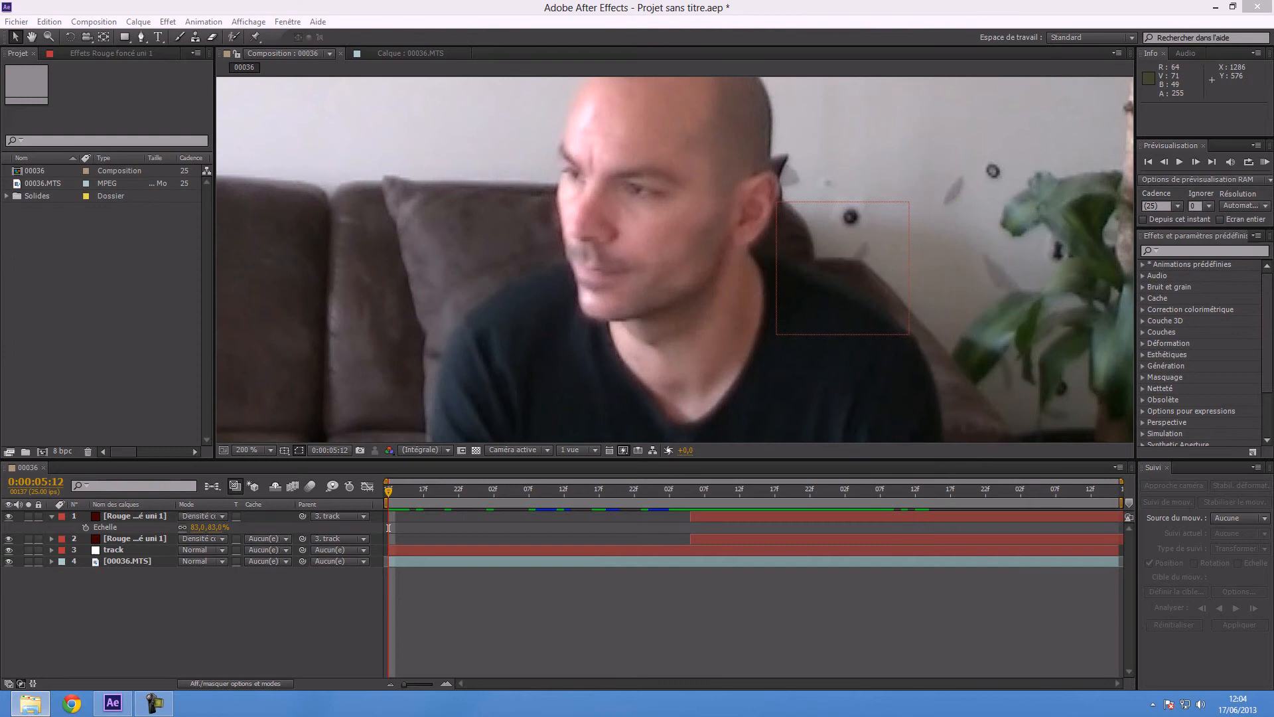
left_click_drag(433, 324, 158, 317)
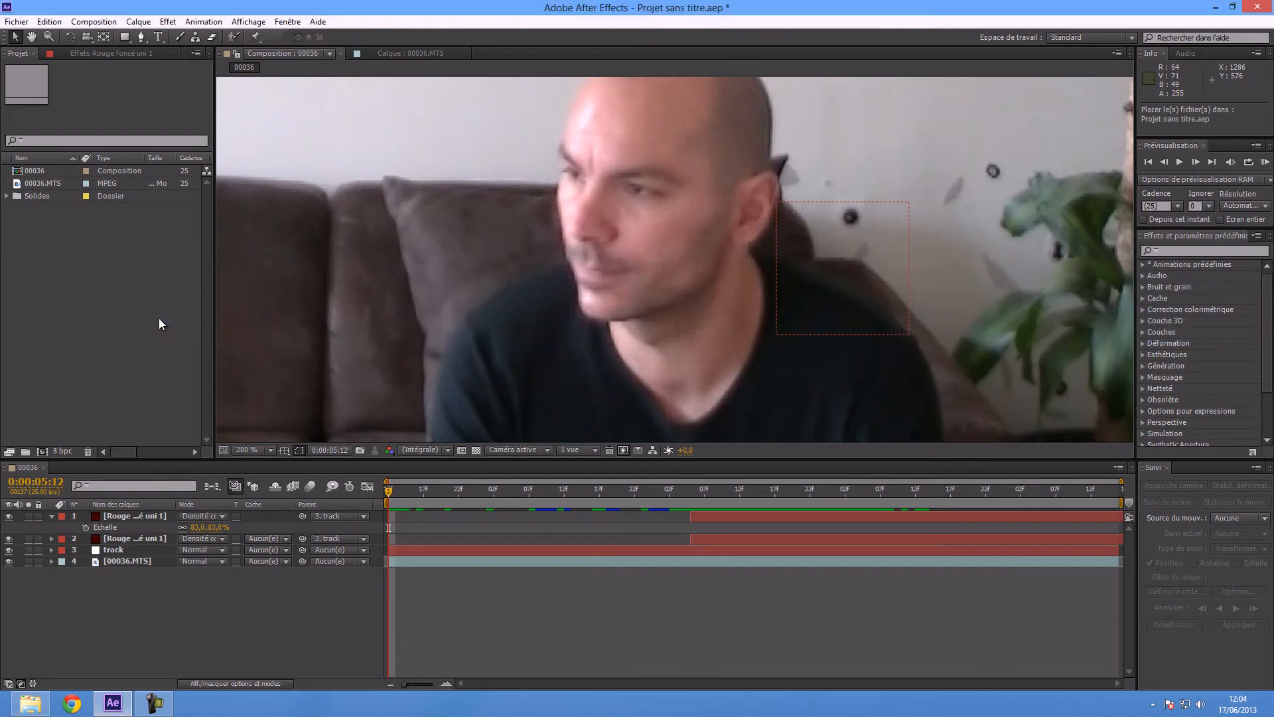
left_click_drag(68, 192, 142, 512)
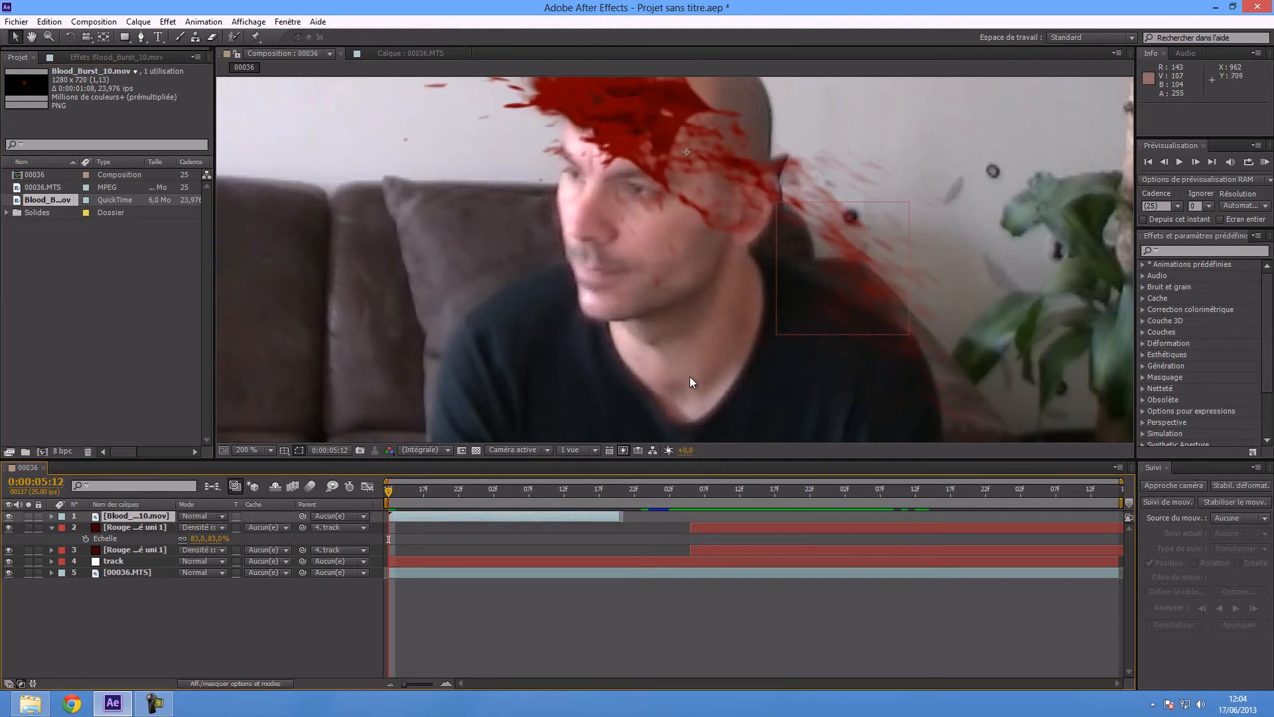
Step: Shift the blood burst layer to the wound's first frame and trim its in point to 0:00:07:05
scroll(674, 299, "down", 2)
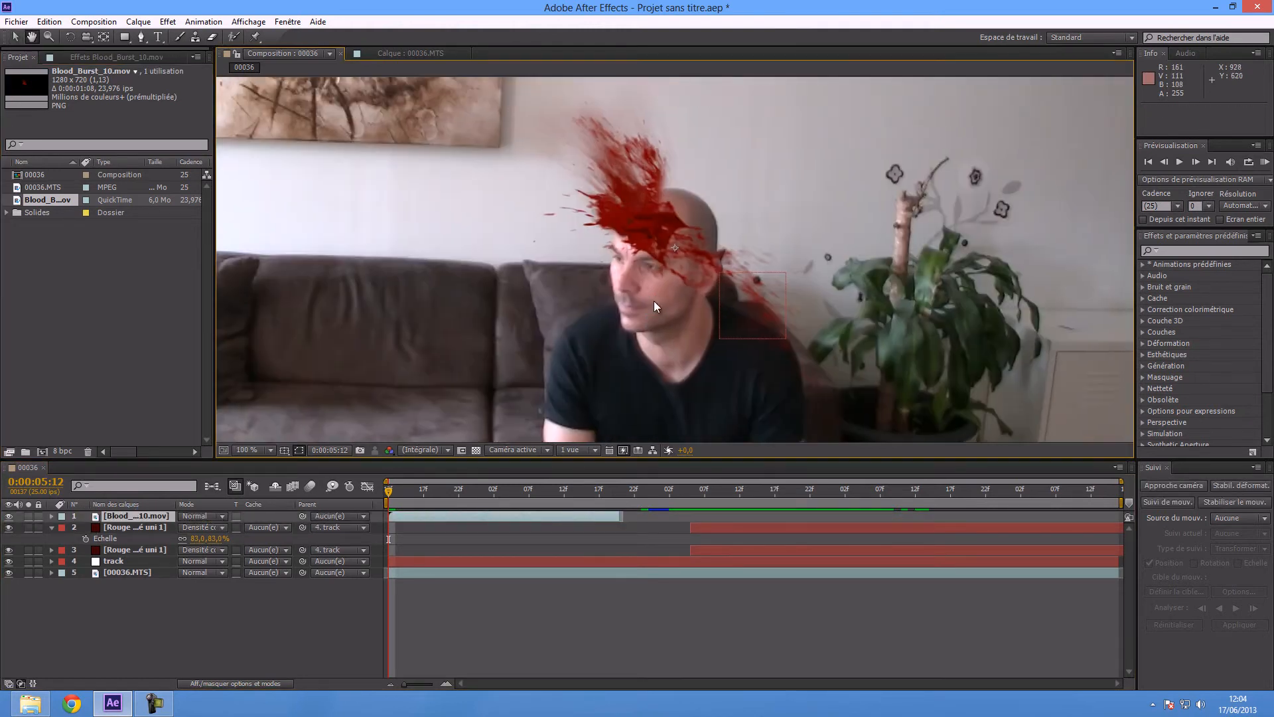
left_click_drag(390, 496, 691, 492)
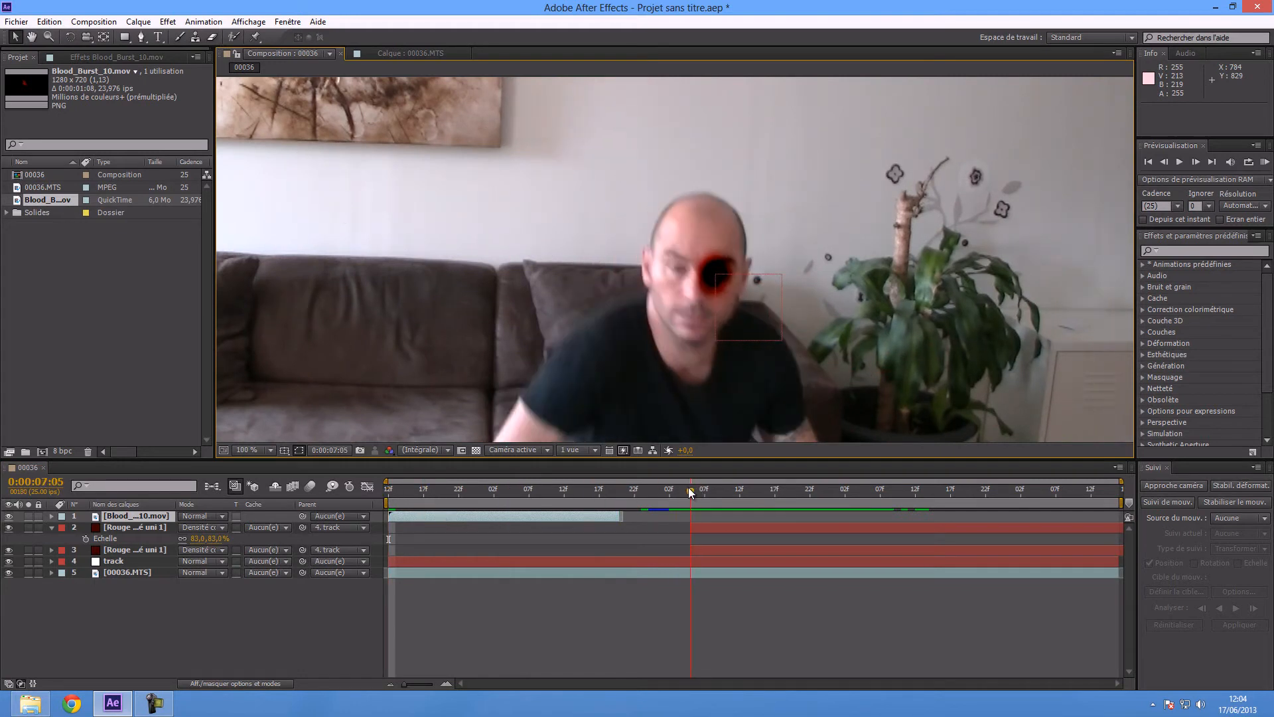
left_click_drag(579, 518, 870, 518)
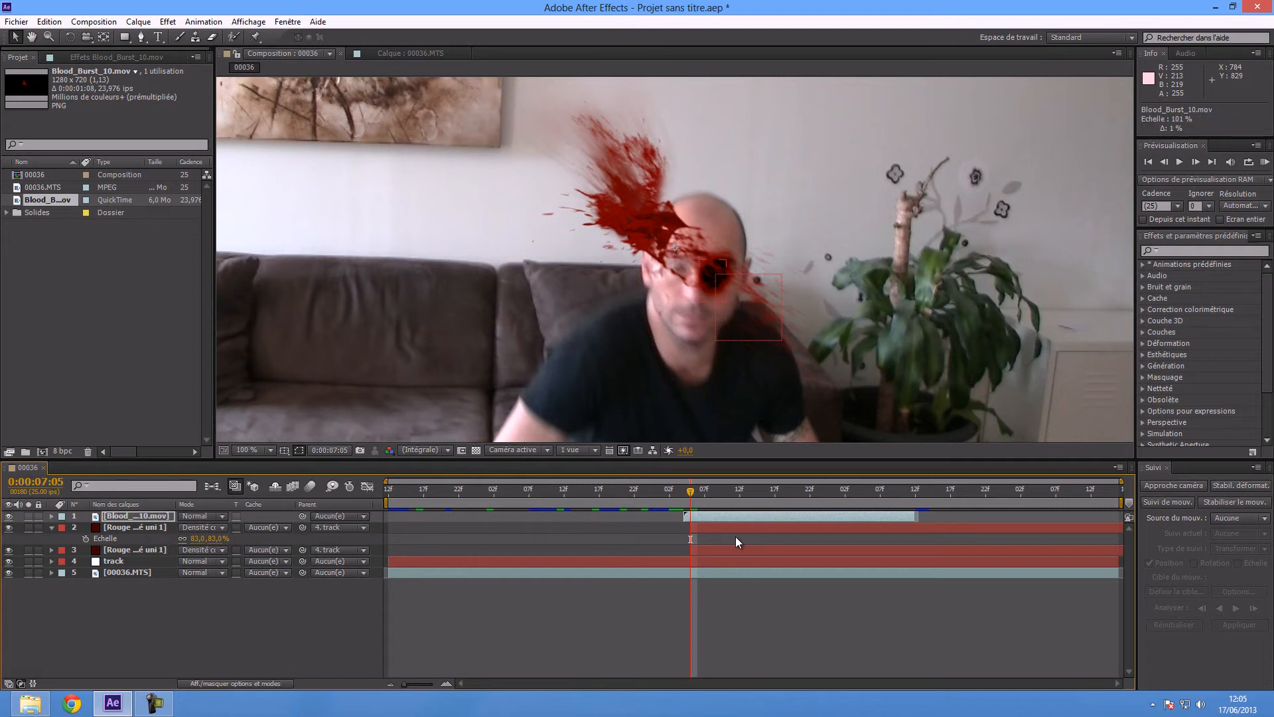
left_click(657, 594)
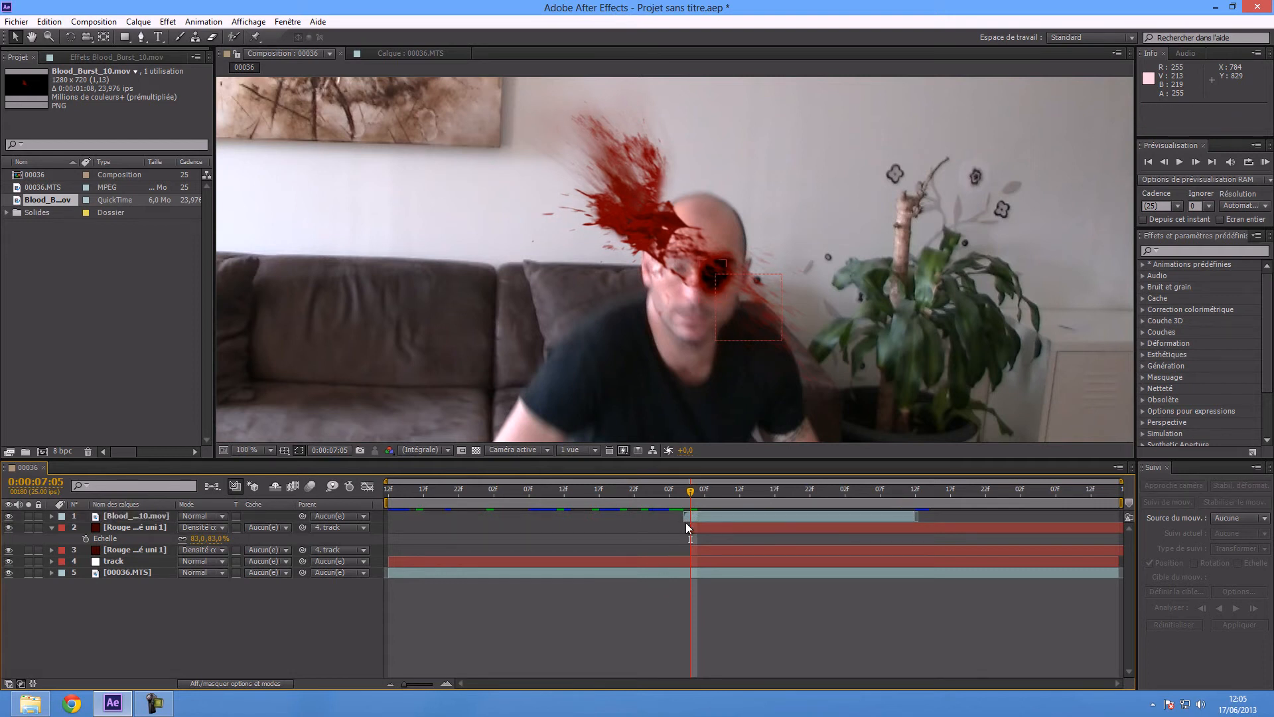
left_click_drag(405, 683, 392, 689)
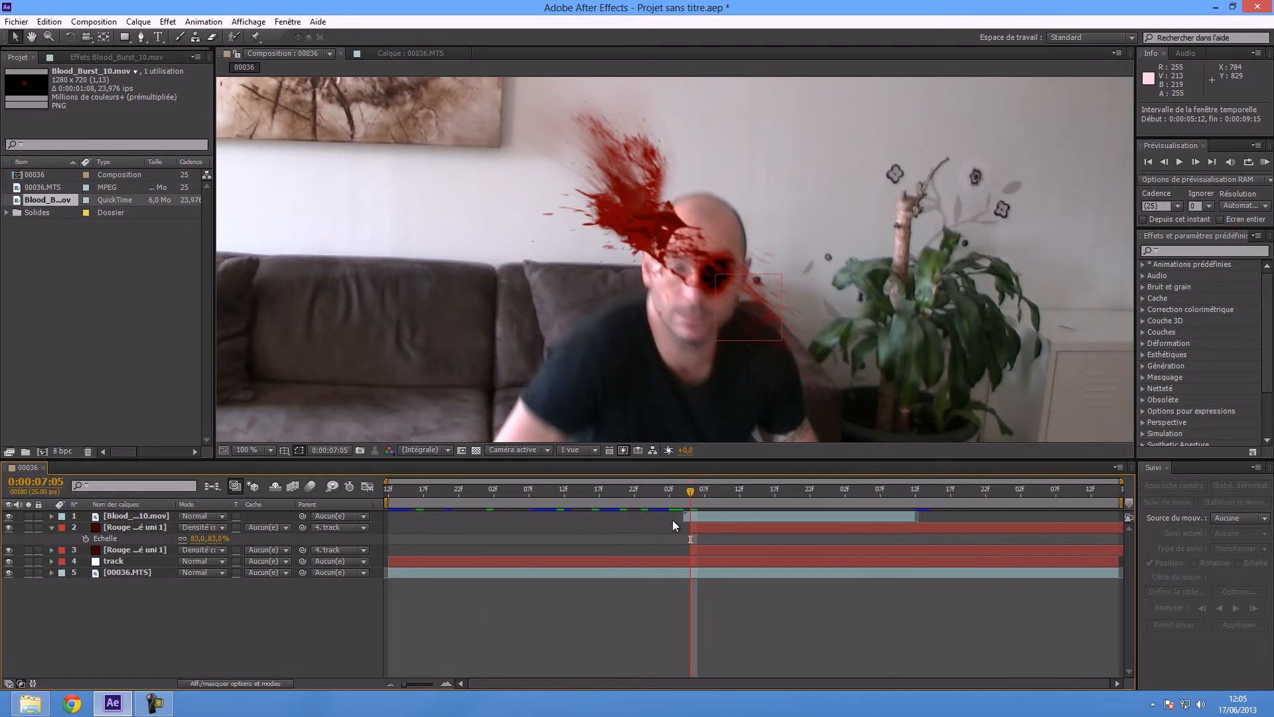
left_click(684, 518)
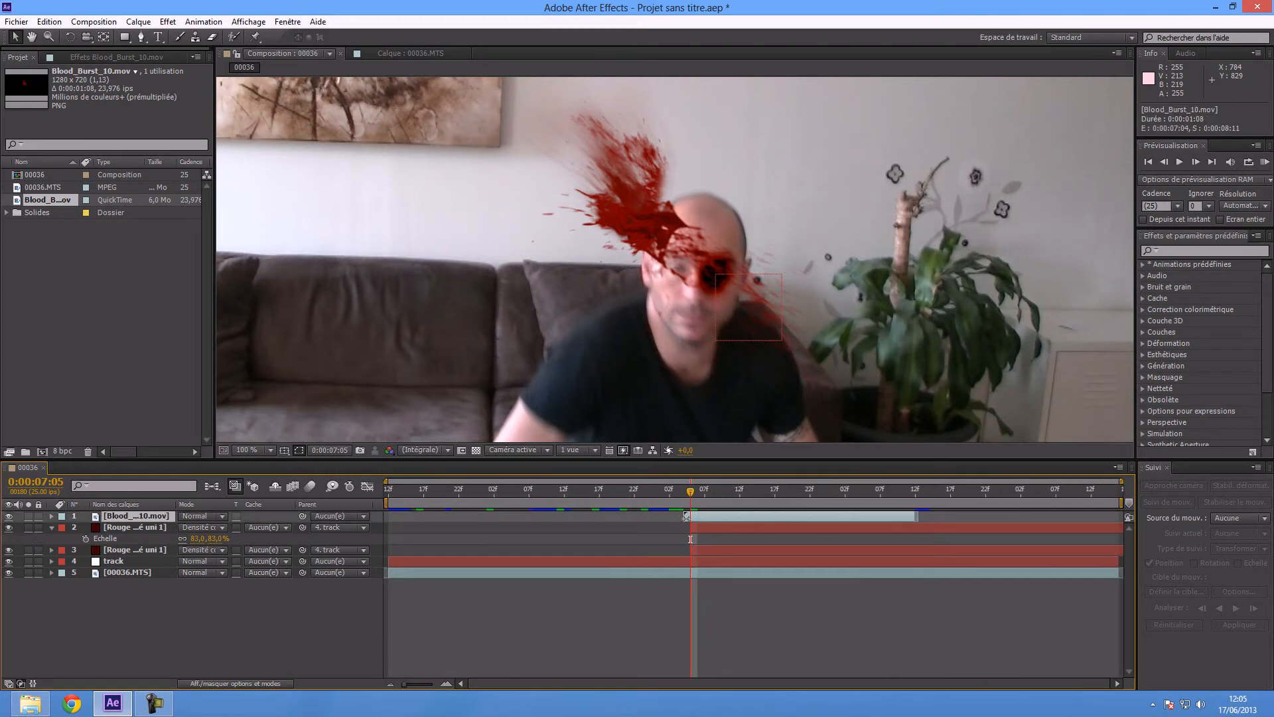
left_click_drag(686, 516, 691, 517)
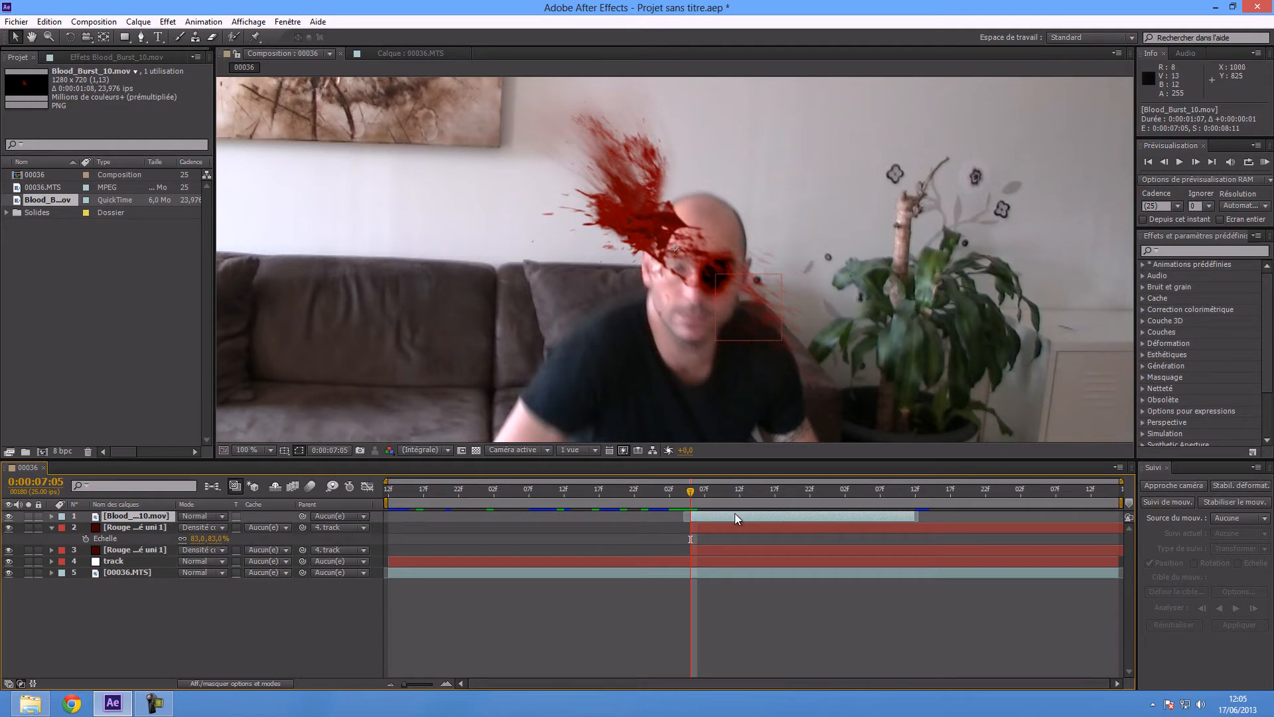
left_click_drag(735, 514, 732, 517)
Step: Scale the blood burst to 64% and position it over the wounded eye at 1053, 607
left_click_drag(637, 225, 715, 279)
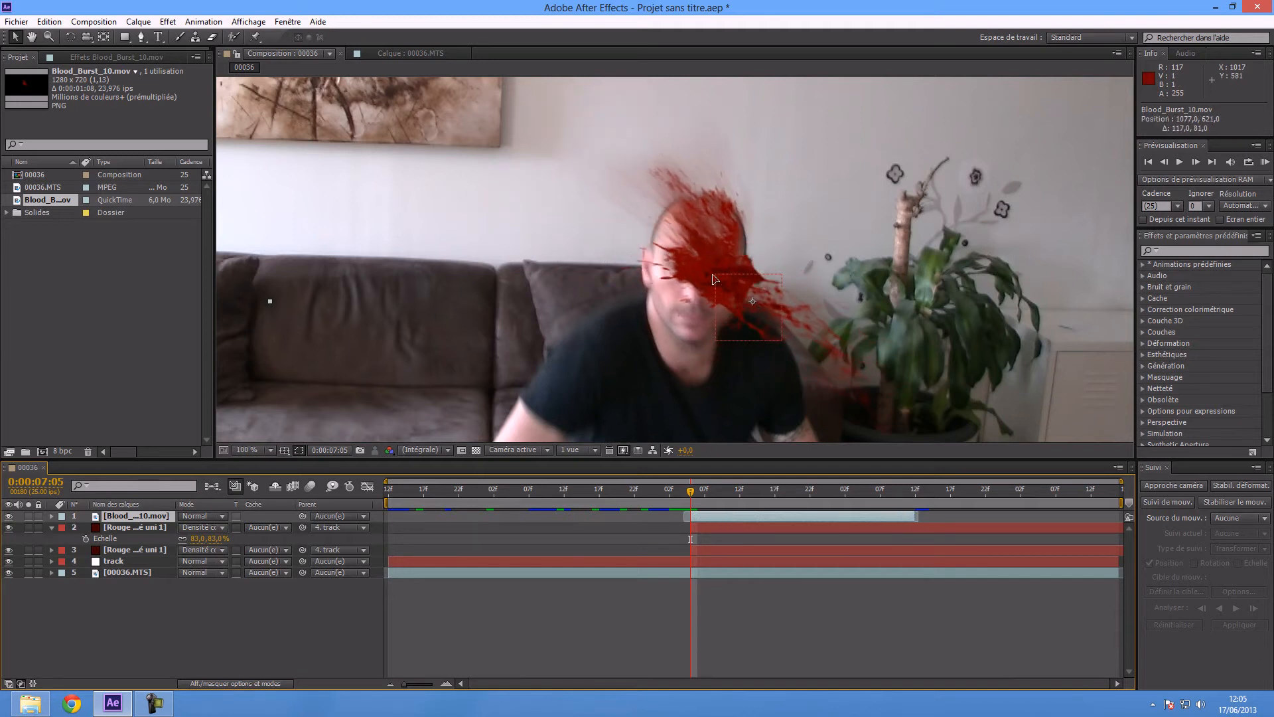
key("s")
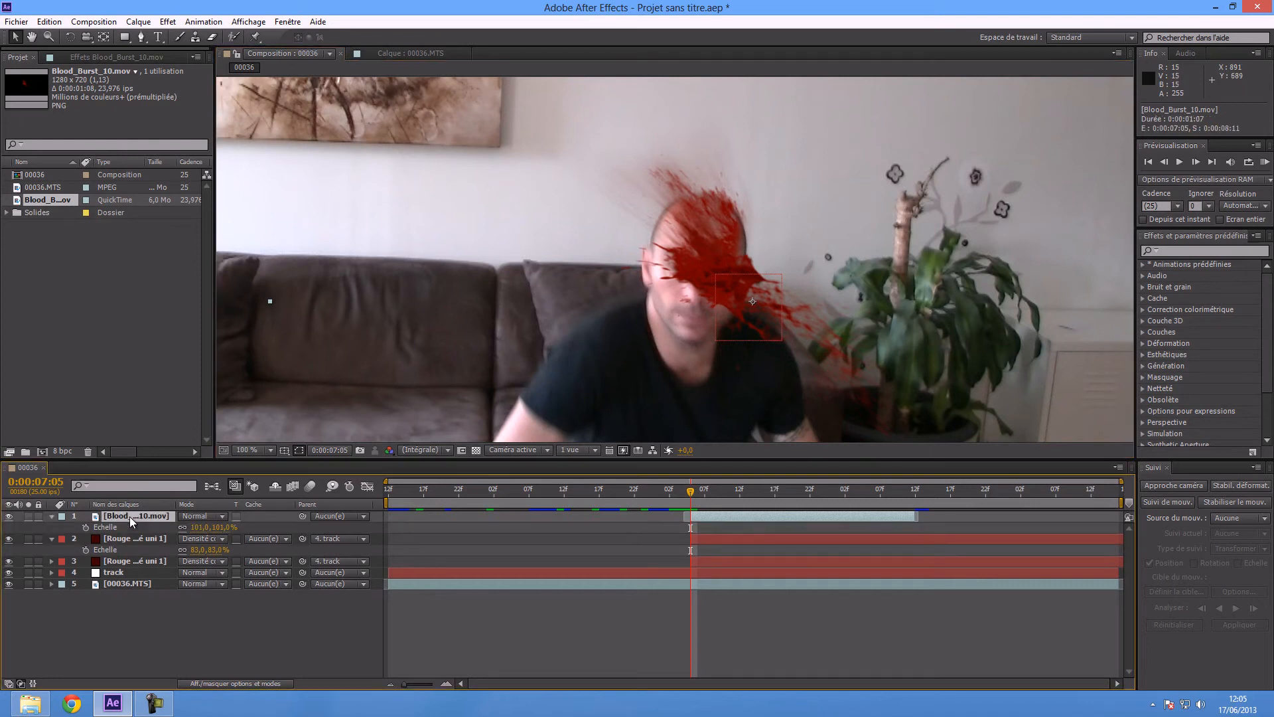
left_click_drag(198, 527, 178, 531)
left_click_drag(733, 317, 717, 308)
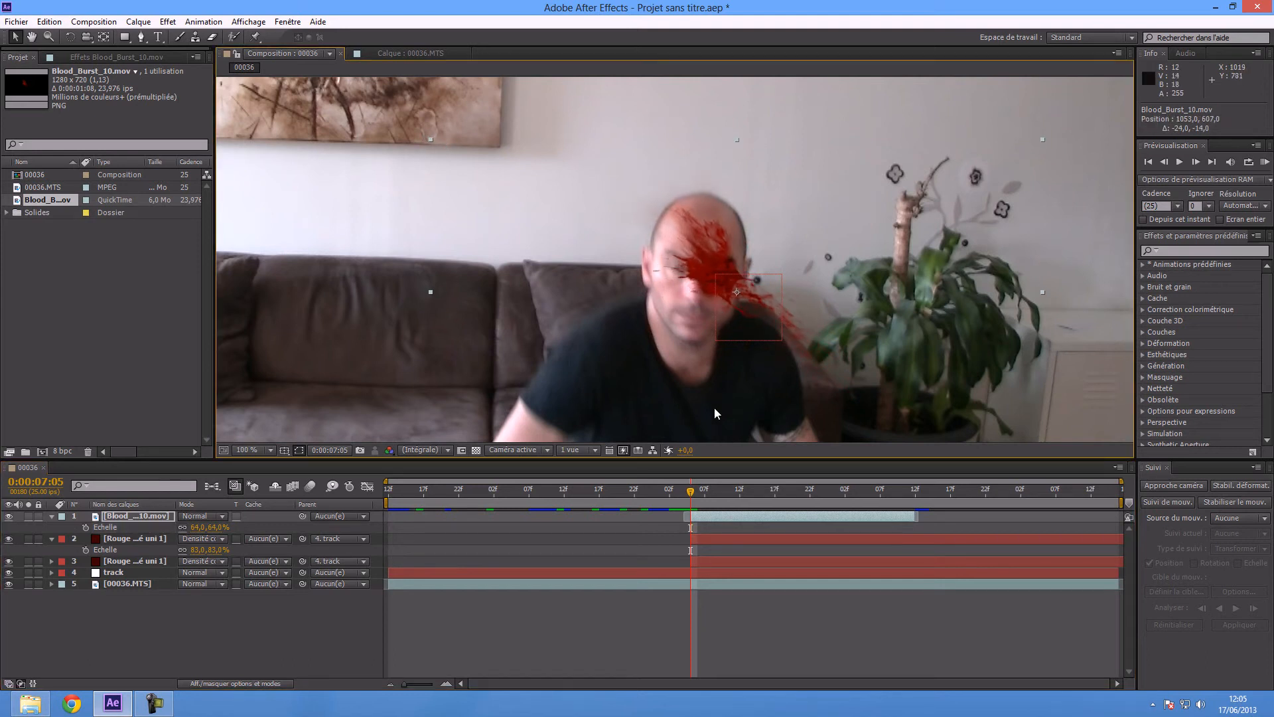
mouse_move(690, 493)
left_mouse_down()
mouse_move(654, 509)
mouse_move(706, 509)
mouse_move(690, 510)
left_mouse_up()
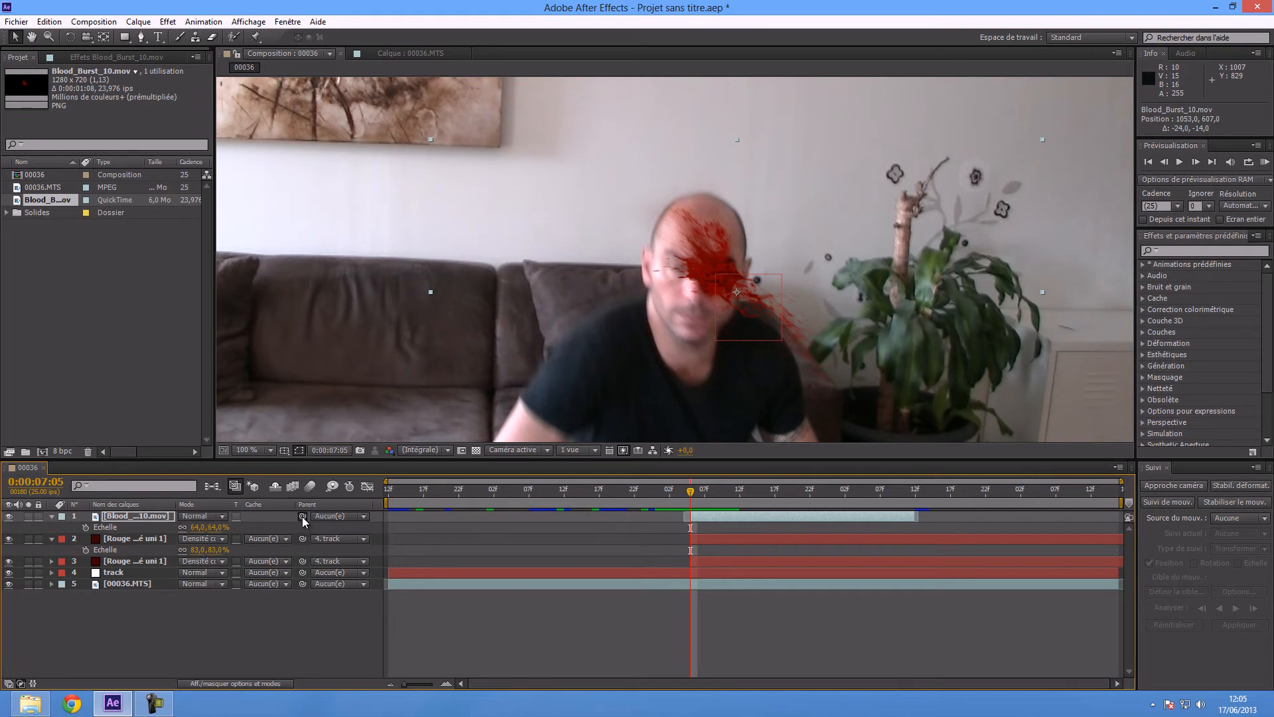
Step: Parent the blood burst layer to the track null and check its motion around 0:00:07:05
left_click_drag(303, 517, 111, 573)
left_click_drag(691, 492, 674, 535)
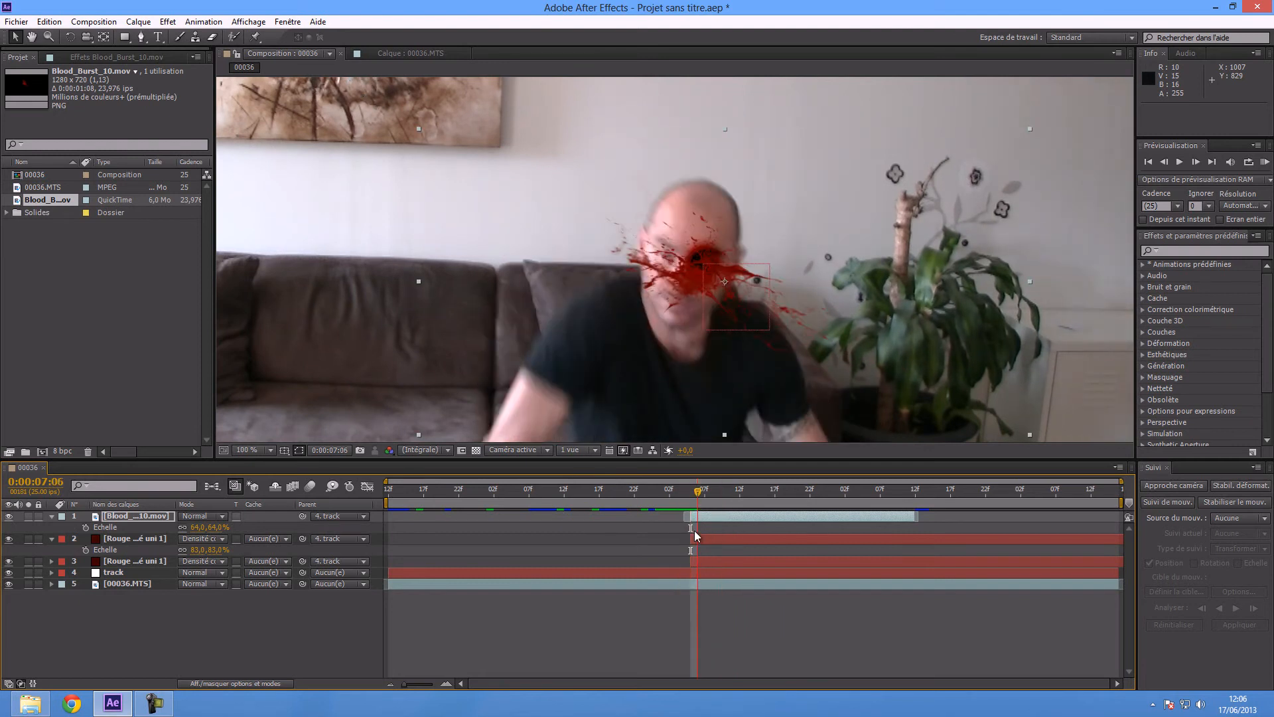
mouse_move(694, 531)
left_mouse_down()
mouse_move(791, 521)
mouse_move(691, 539)
left_mouse_up()
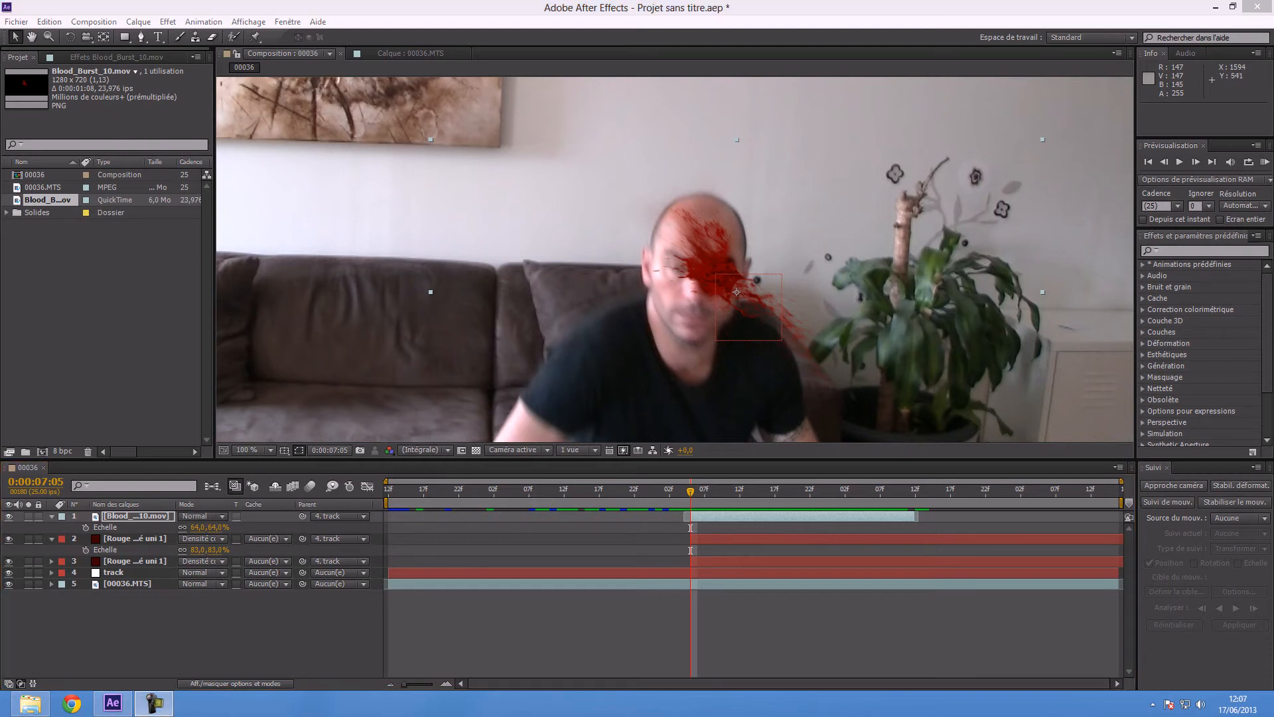
Step: Import Blood_Hit_01.mov and add it beneath the blood burst layer, starting at 0:00:07:05 with its splatter above the man's head
left_click_drag(689, 374, 129, 332)
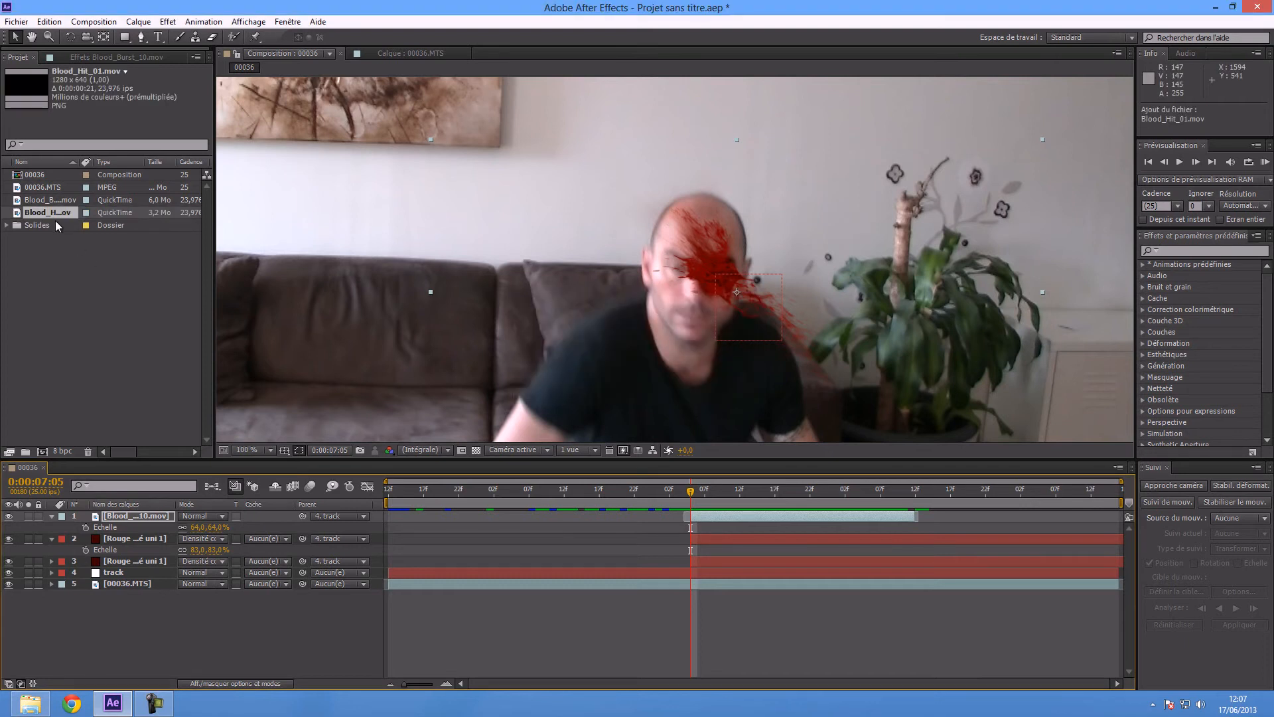
left_click_drag(50, 213, 129, 512)
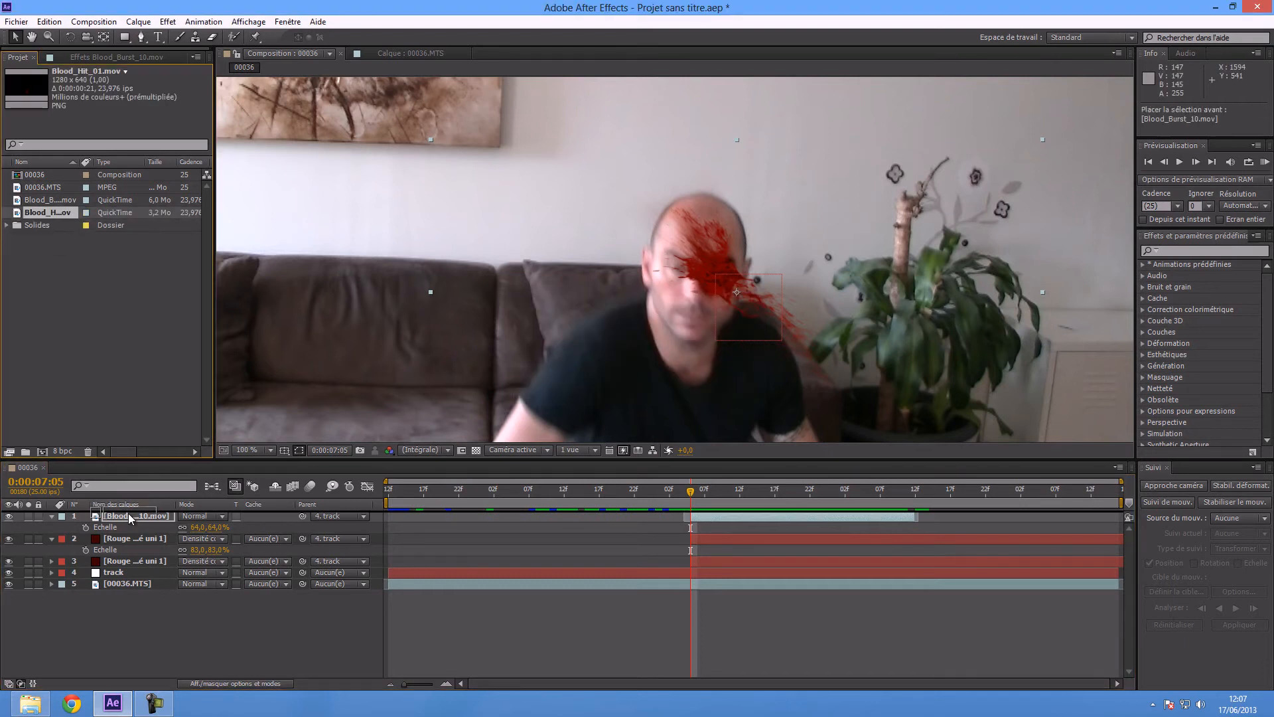
left_click_drag(129, 512, 132, 531)
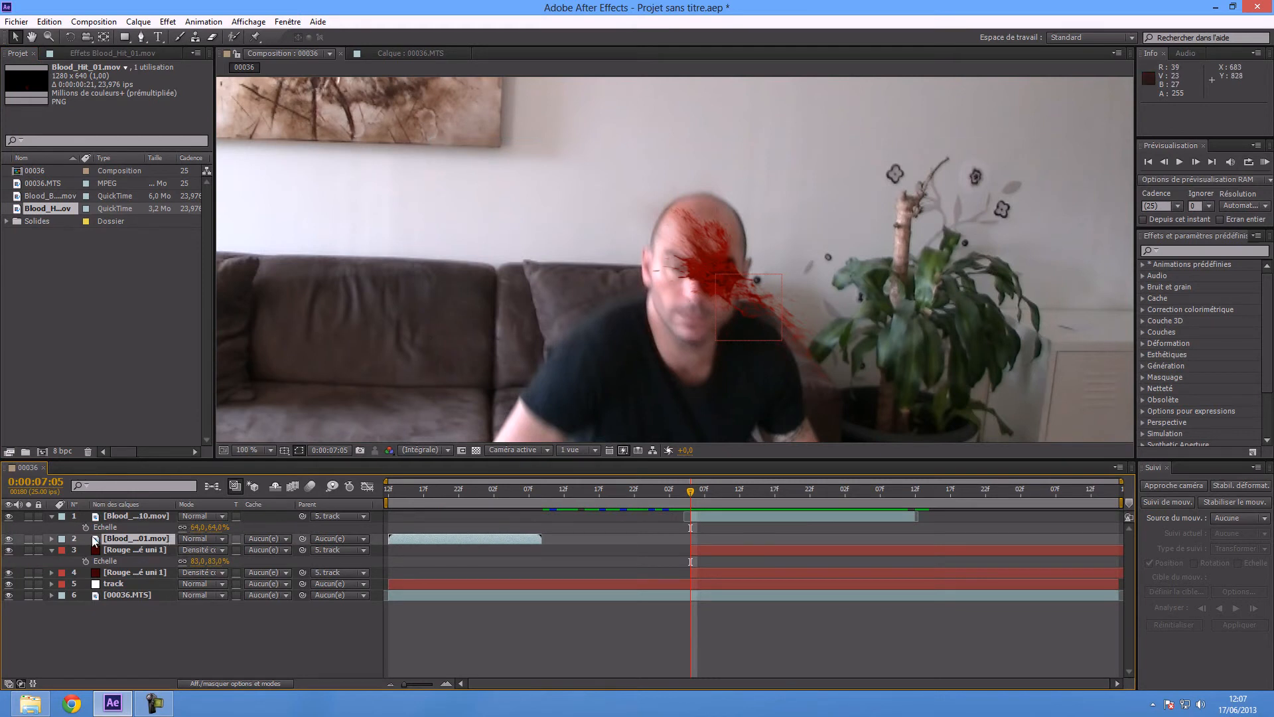
left_click_drag(488, 540, 793, 553)
left_click_drag(693, 392, 761, 208)
left_click(147, 517)
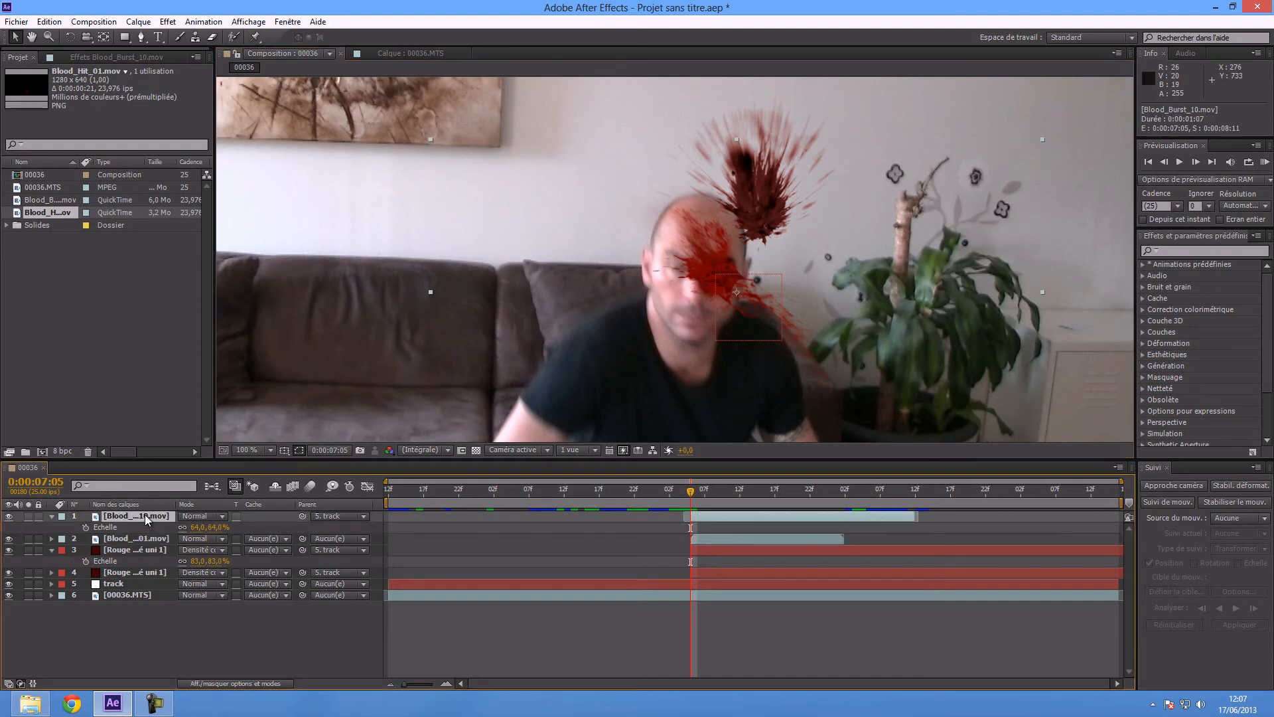
left_click(69, 37)
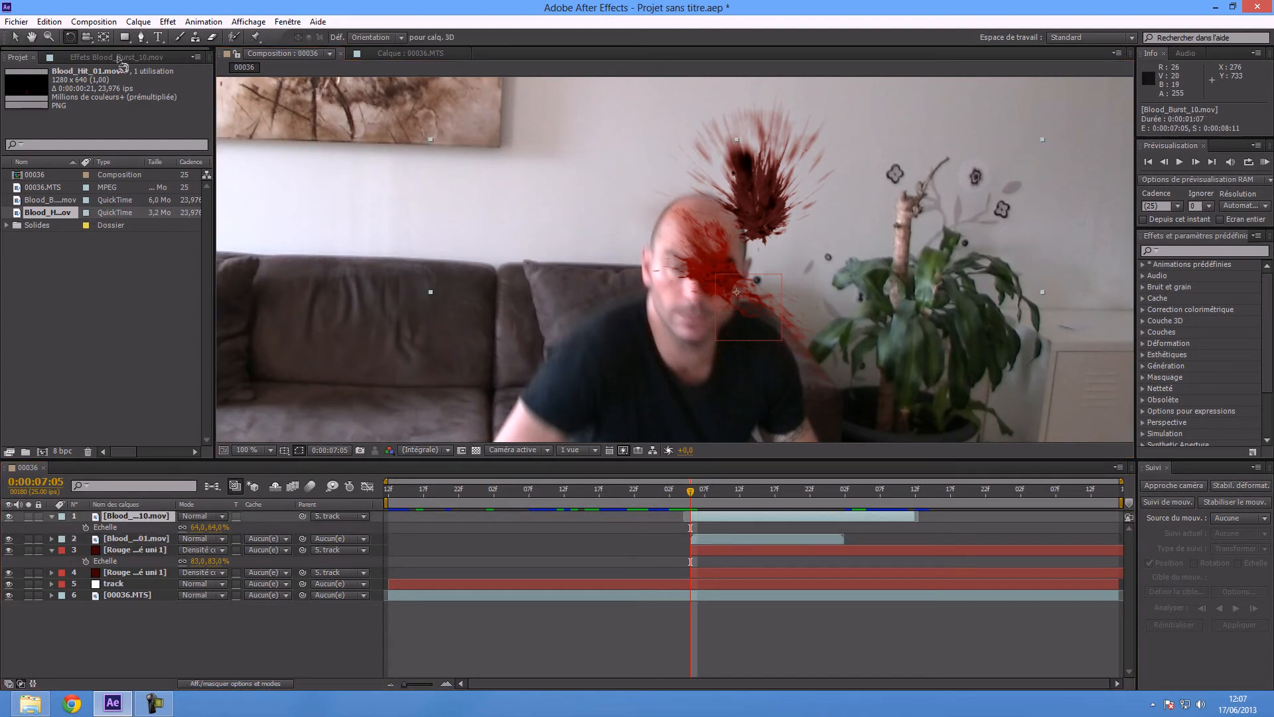
left_click_drag(731, 151, 742, 151)
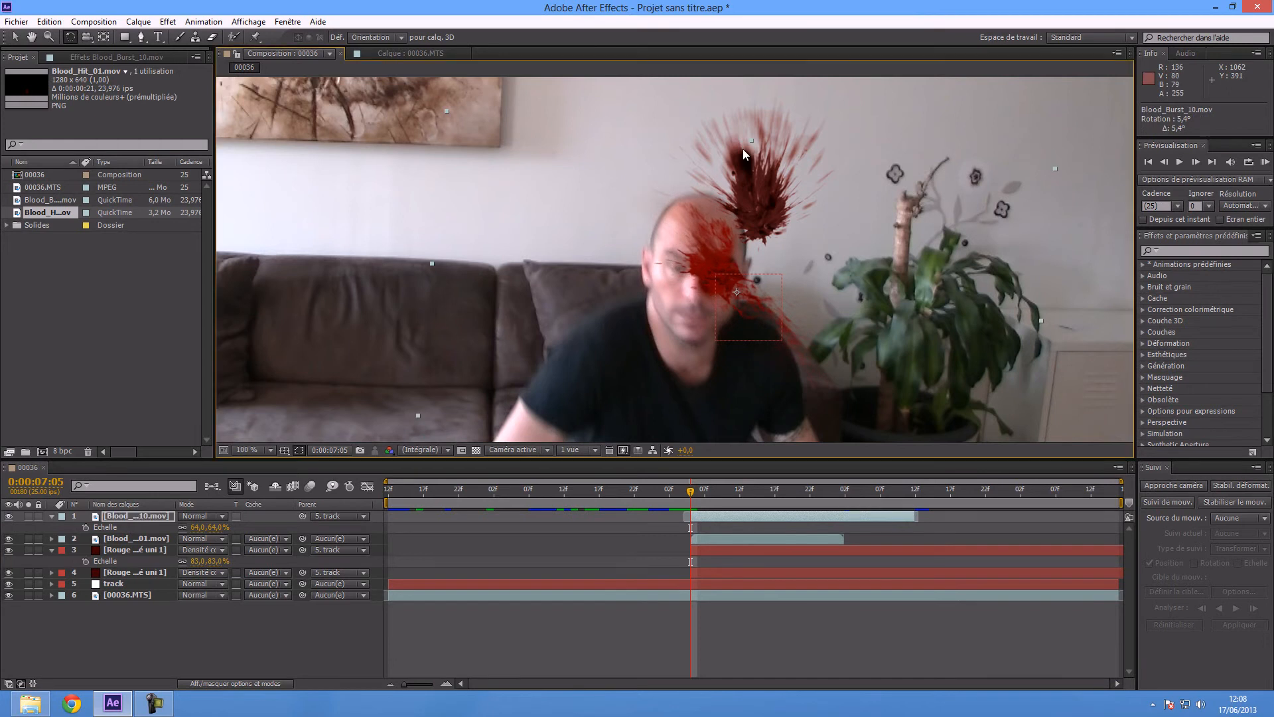
key("ctrl+z")
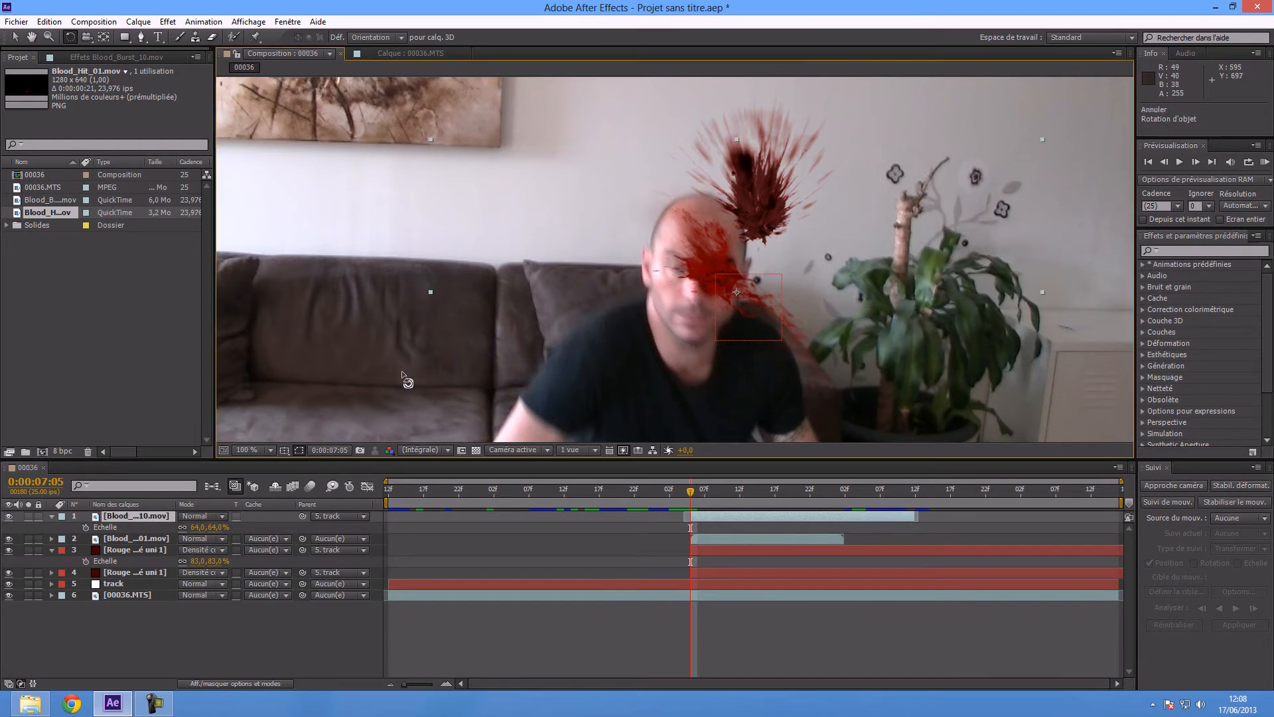
Step: Rotate the blood hit layer clockwise and move it to 1209, 340 so it sprays outward from the back of the head
left_click(152, 539)
left_click_drag(762, 189, 742, 225)
key("v")
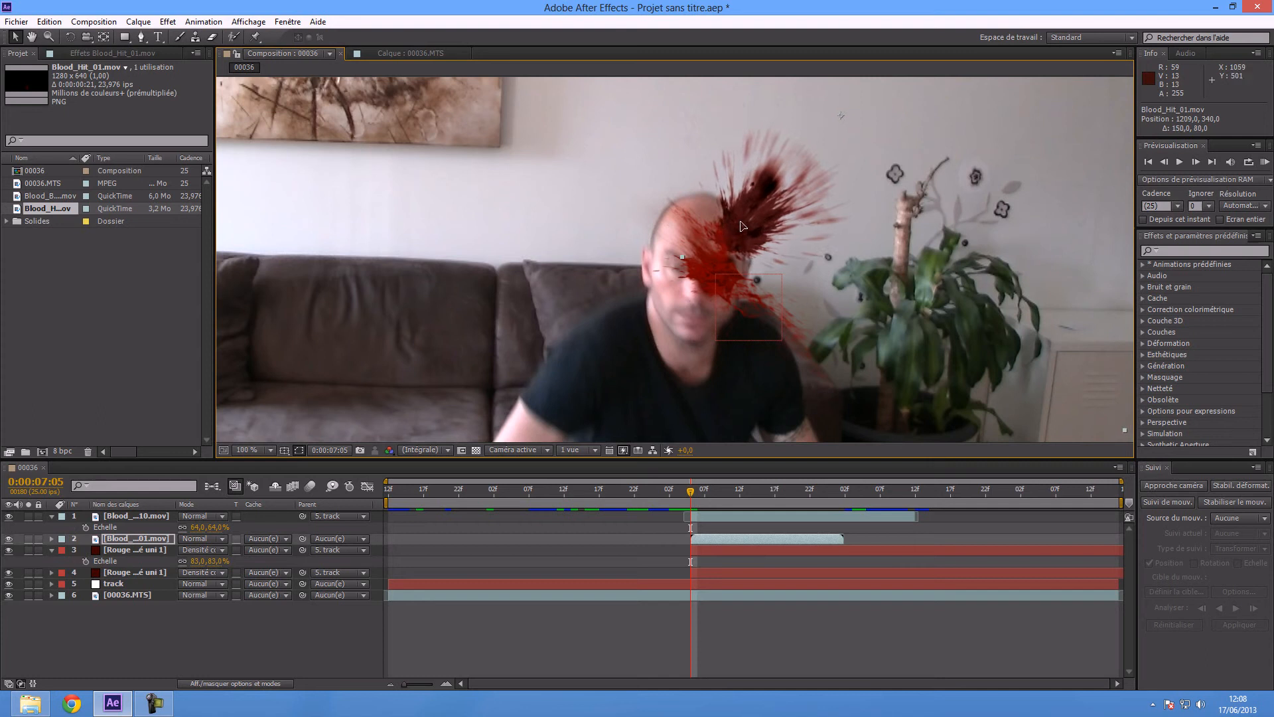
mouse_move(691, 491)
left_mouse_down()
mouse_move(724, 498)
mouse_move(692, 502)
left_mouse_up()
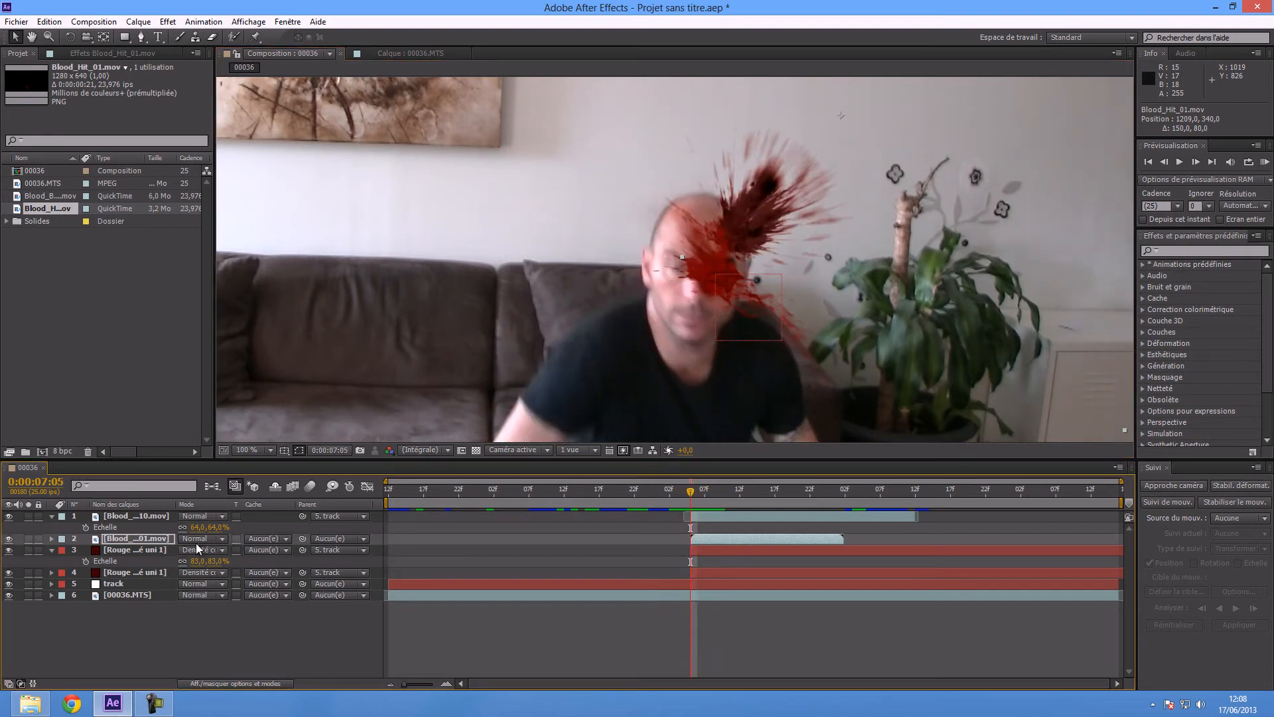
Step: Draw a closed curved mask on the blood hit layer following the head's outer contour down to the chin, and expand the layer's properties
left_click(159, 539)
left_click(138, 39)
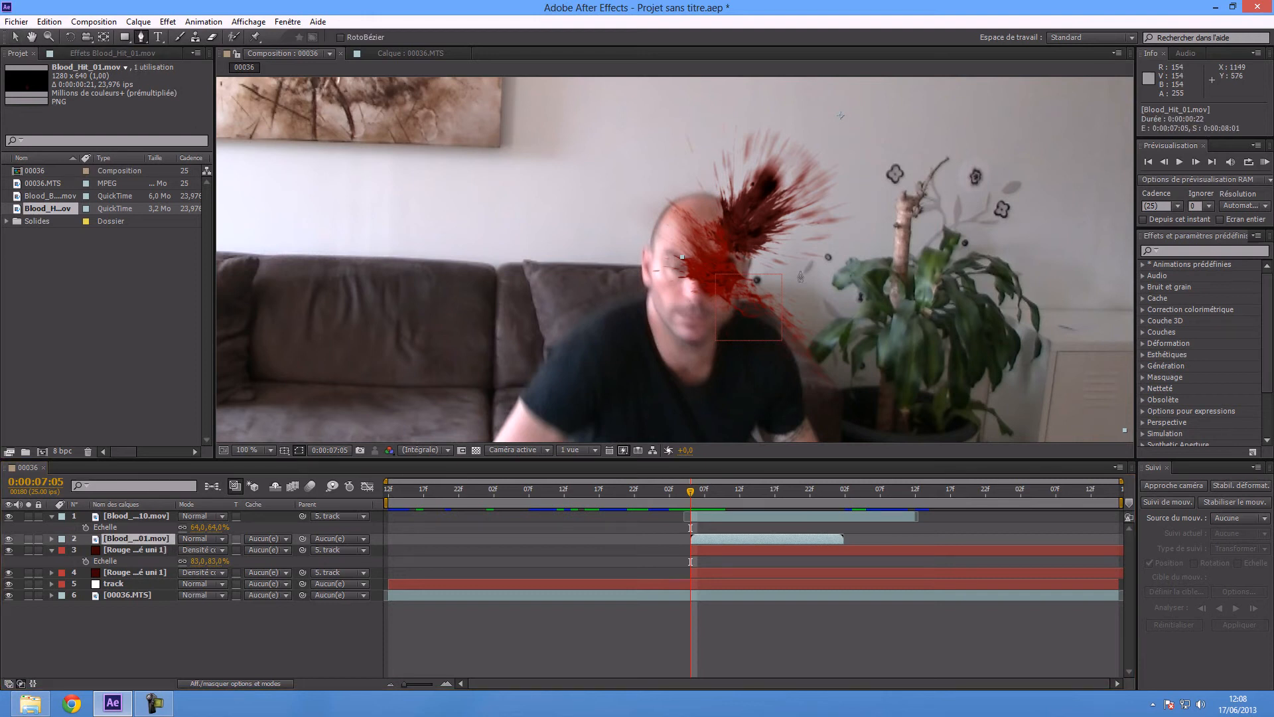
left_click(691, 194)
left_click_drag(726, 203, 742, 302)
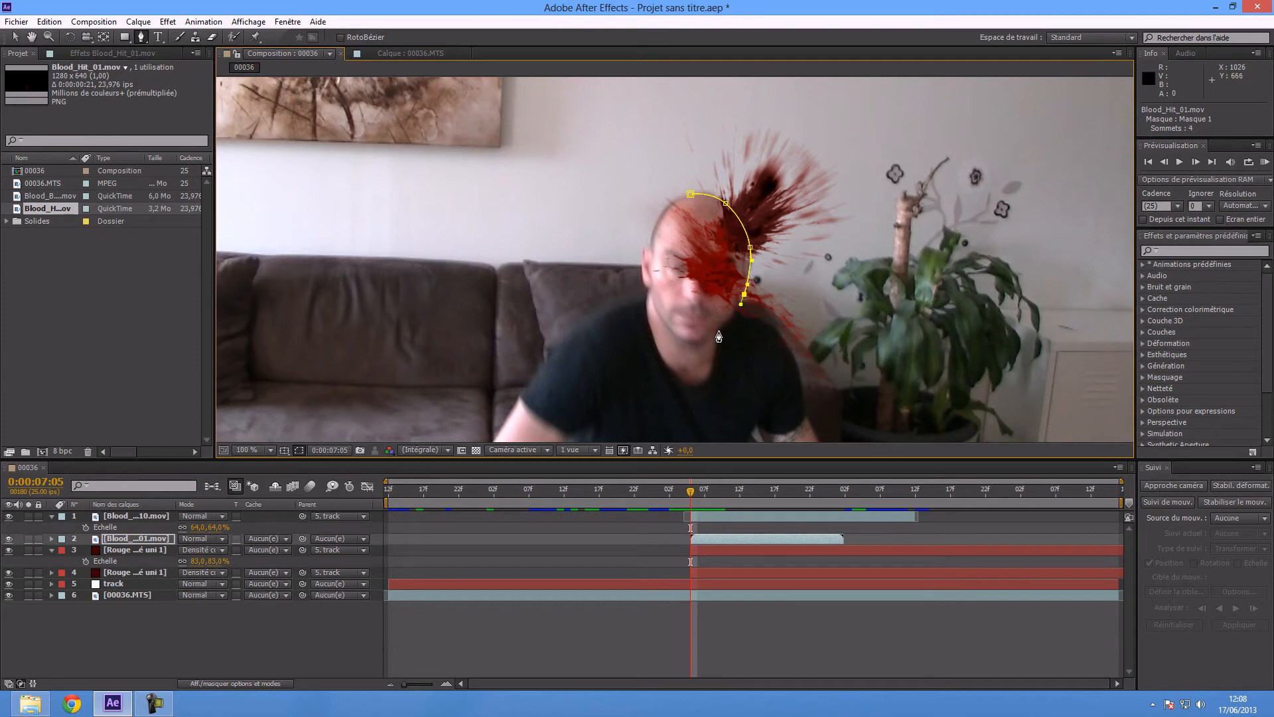
left_click_drag(699, 340, 672, 328)
mouse_move(690, 195)
left_mouse_down()
mouse_move(711, 172)
mouse_move(669, 201)
left_mouse_up()
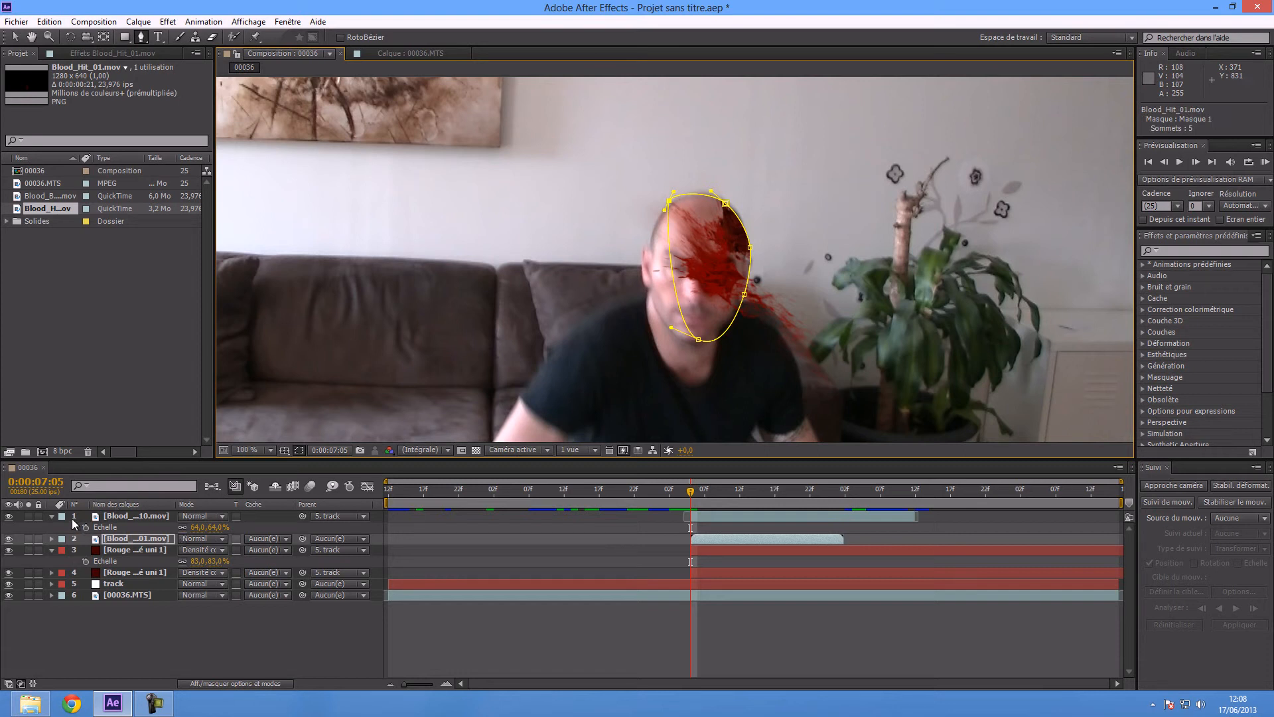
left_click(52, 539)
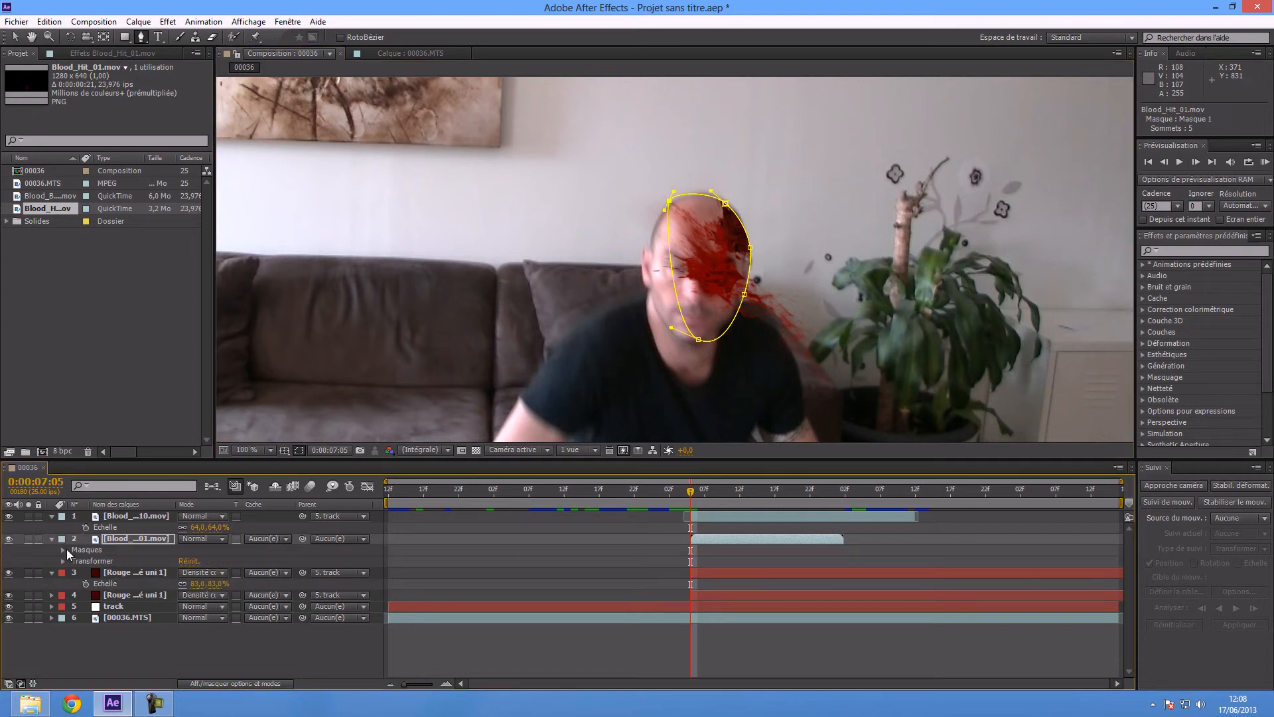
Step: Invert the blood hit layer's mask and adjust its outer points to follow the head's edge at 0:00:07:05
left_click(63, 549)
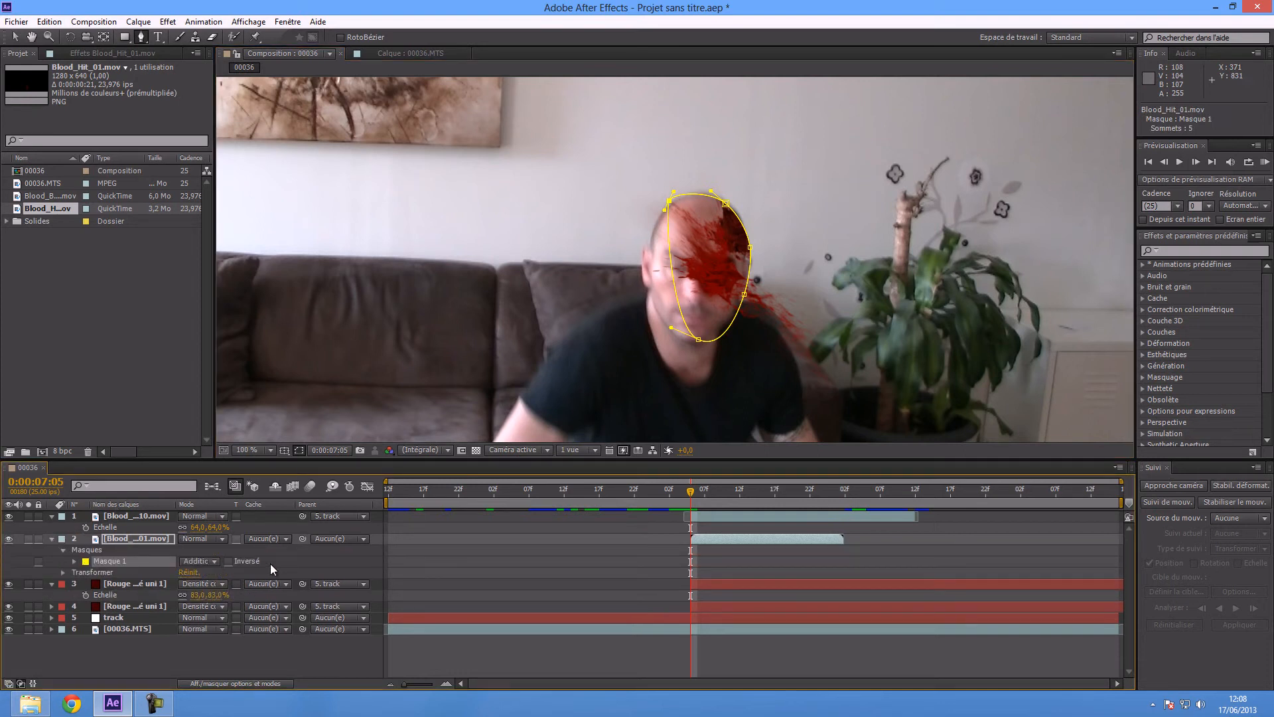
left_click(229, 562)
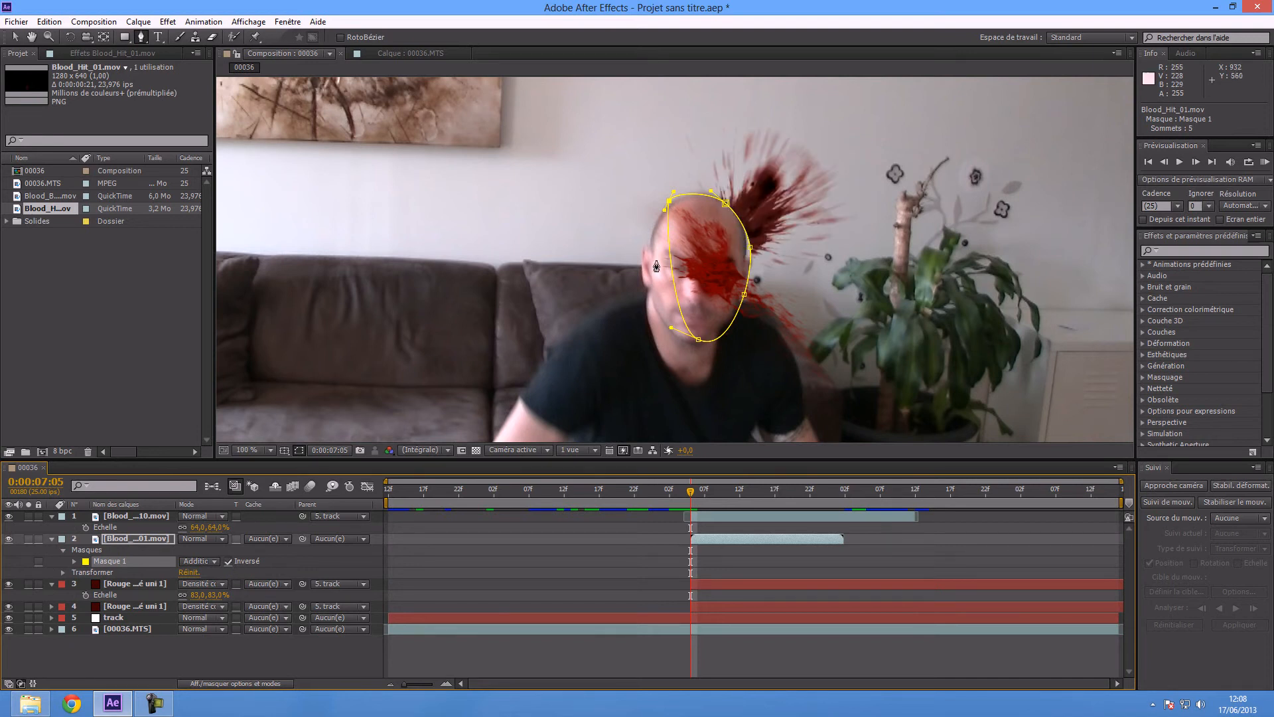
left_click_drag(746, 294, 748, 262)
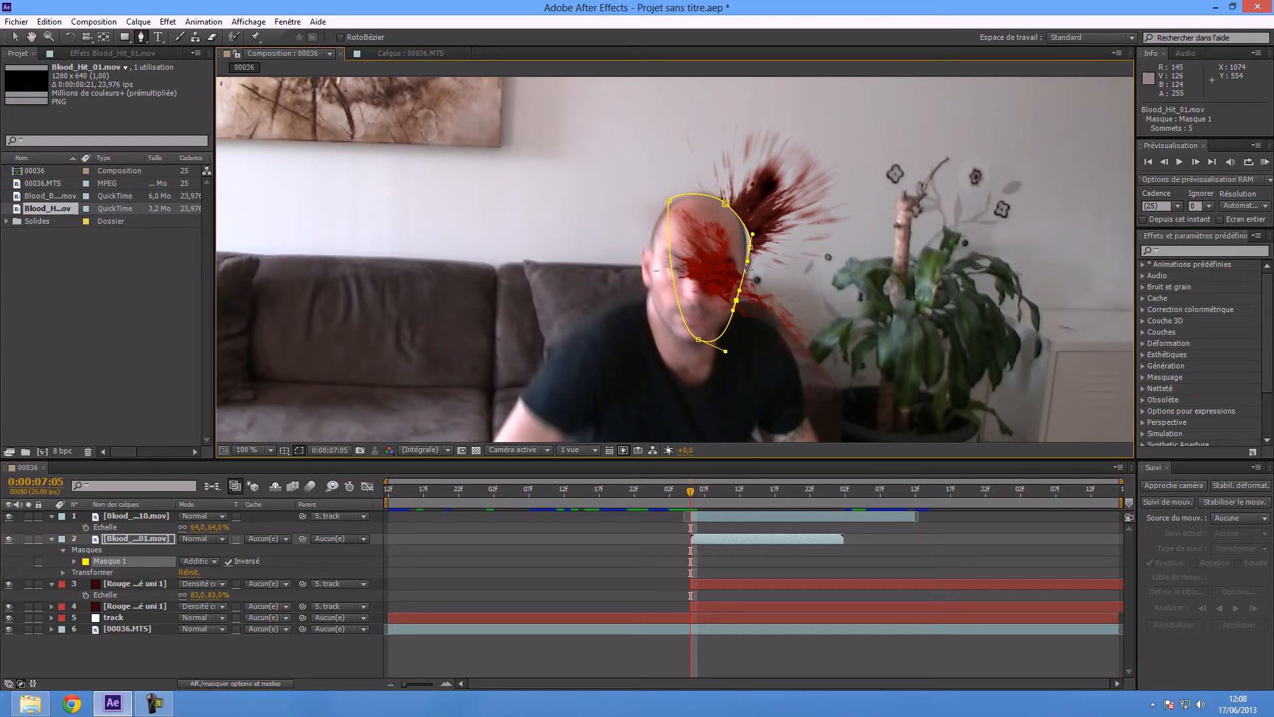
left_click(750, 247)
left_click_drag(691, 494, 698, 495)
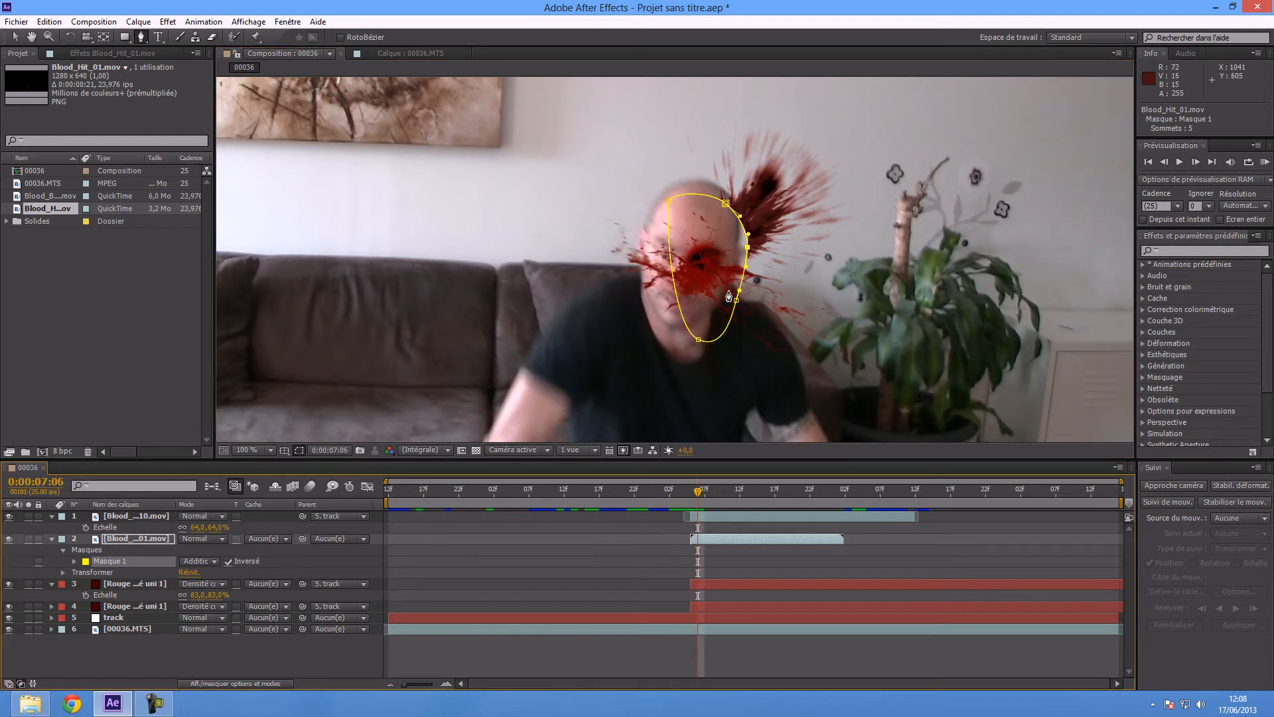
left_click_drag(700, 494, 691, 494)
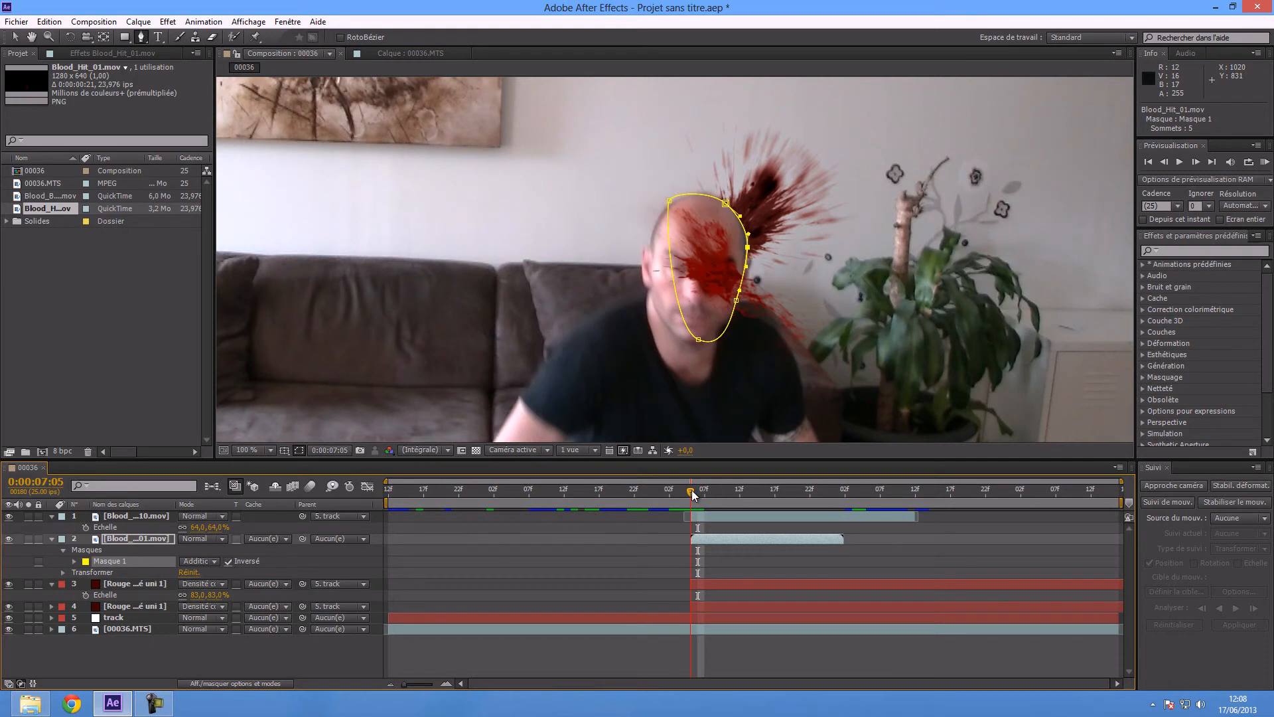
Step: Start keyframing the mask path at 0:00:07:05, and shift the mask onto the moving head at 0:00:07:06 and 0:00:07:07
left_click(74, 562)
left_click(98, 572)
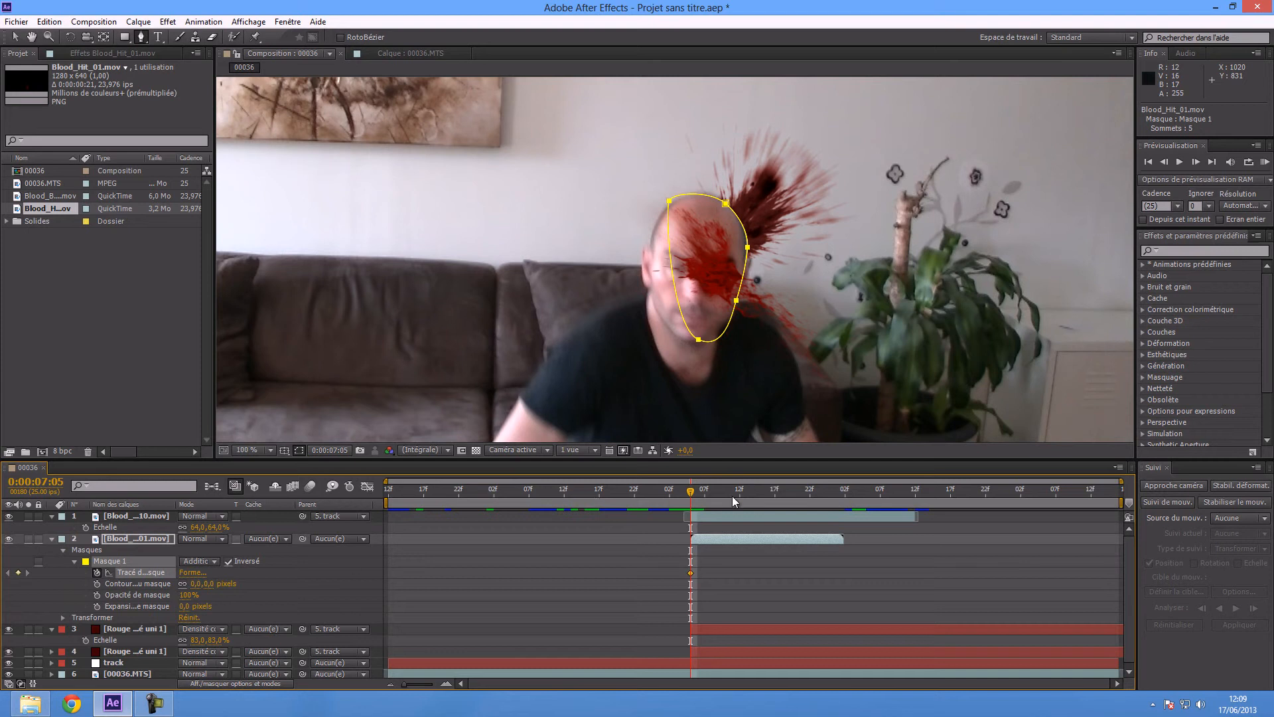
left_click_drag(691, 494, 699, 494)
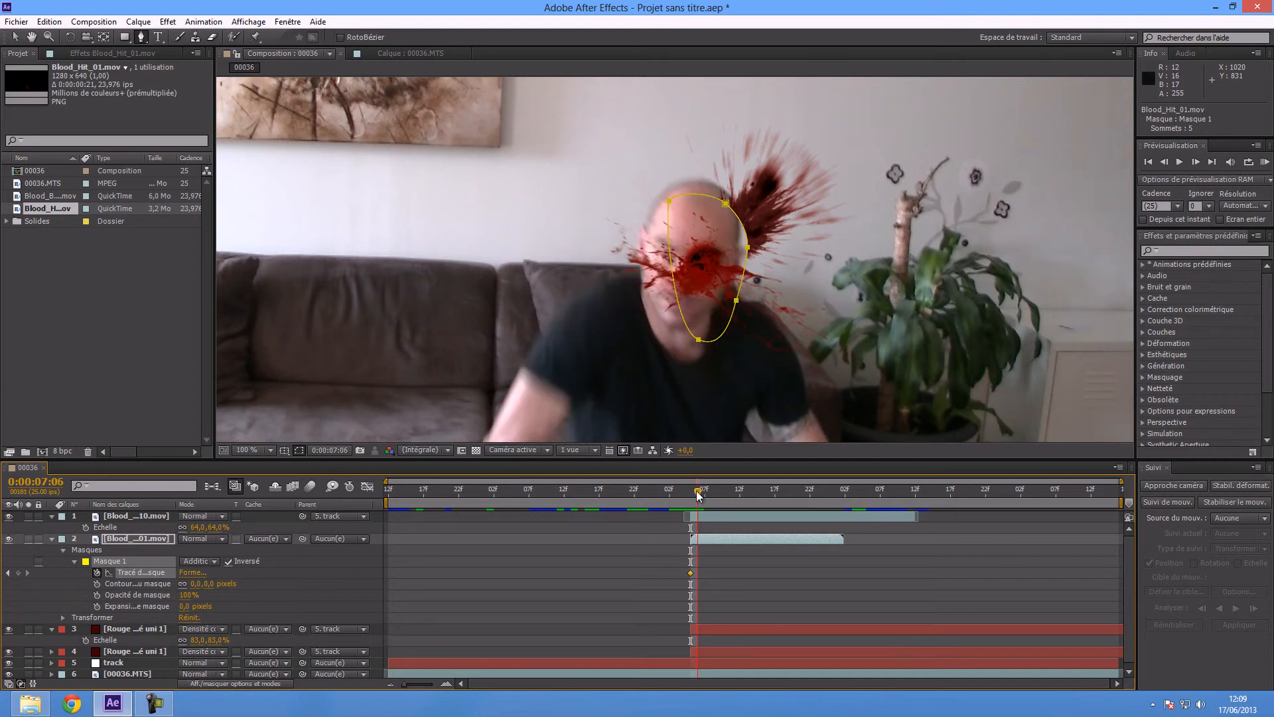
left_click_drag(726, 203, 720, 191)
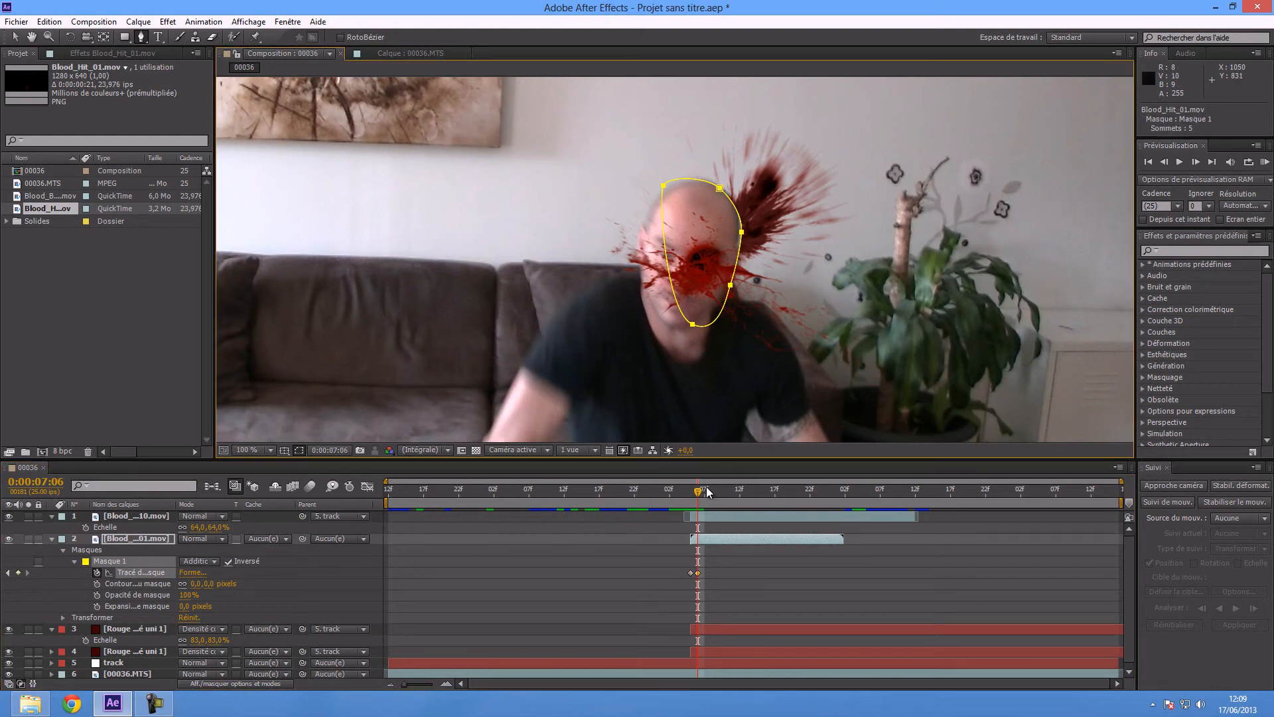
left_click_drag(700, 494, 705, 493)
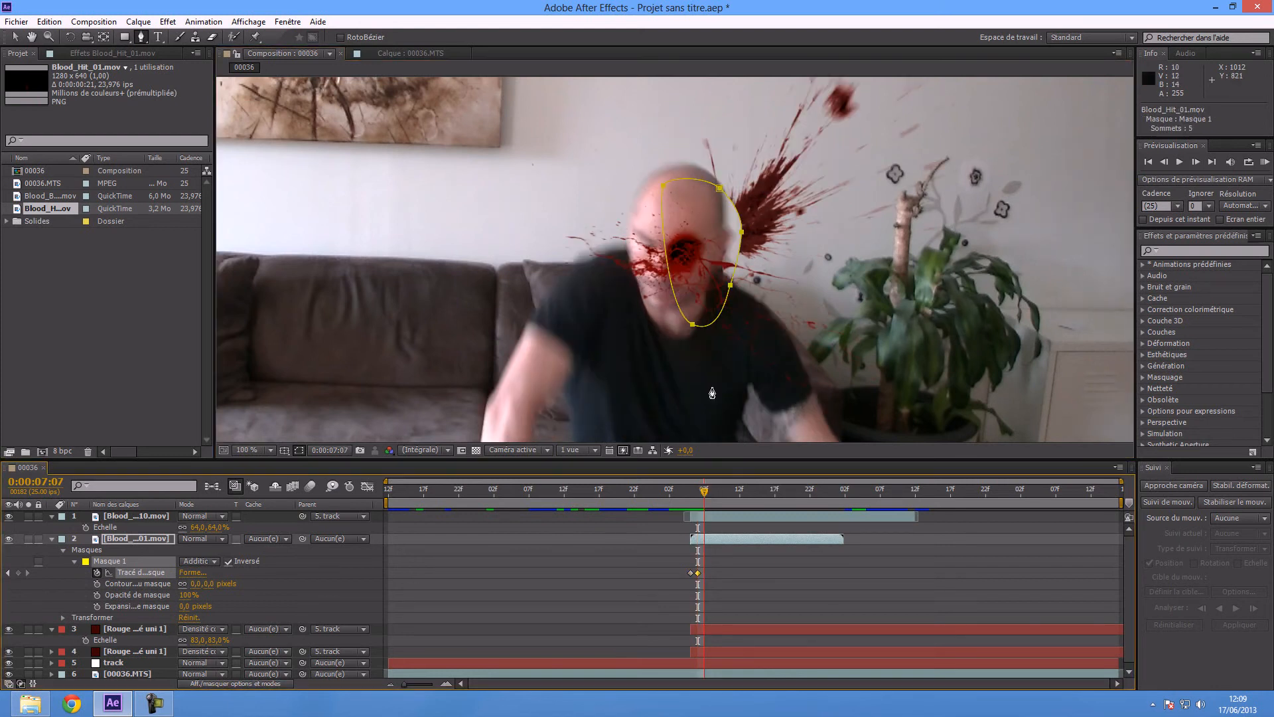
left_click_drag(719, 191, 705, 172)
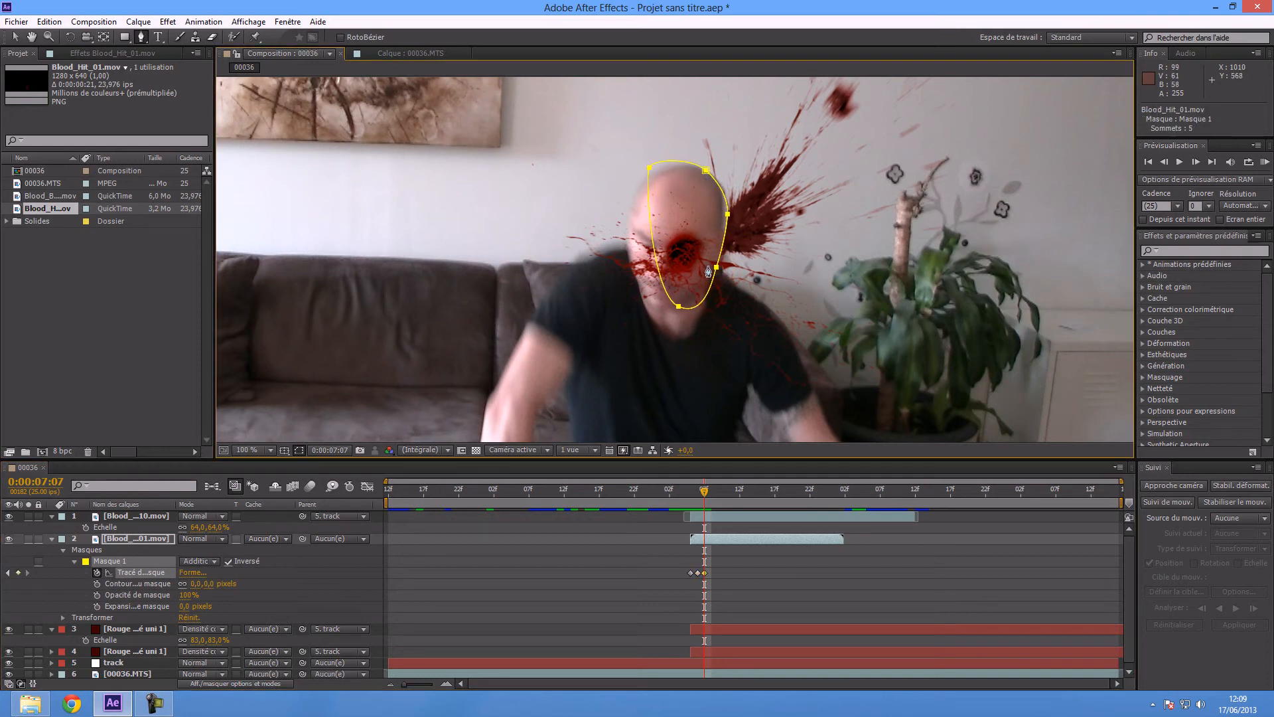
Step: Keyframe the mask path at 0:00:07:08, 0:00:07:09 and 0:00:07:10, shifting the mask onto the head each time
left_click_drag(705, 494, 712, 494)
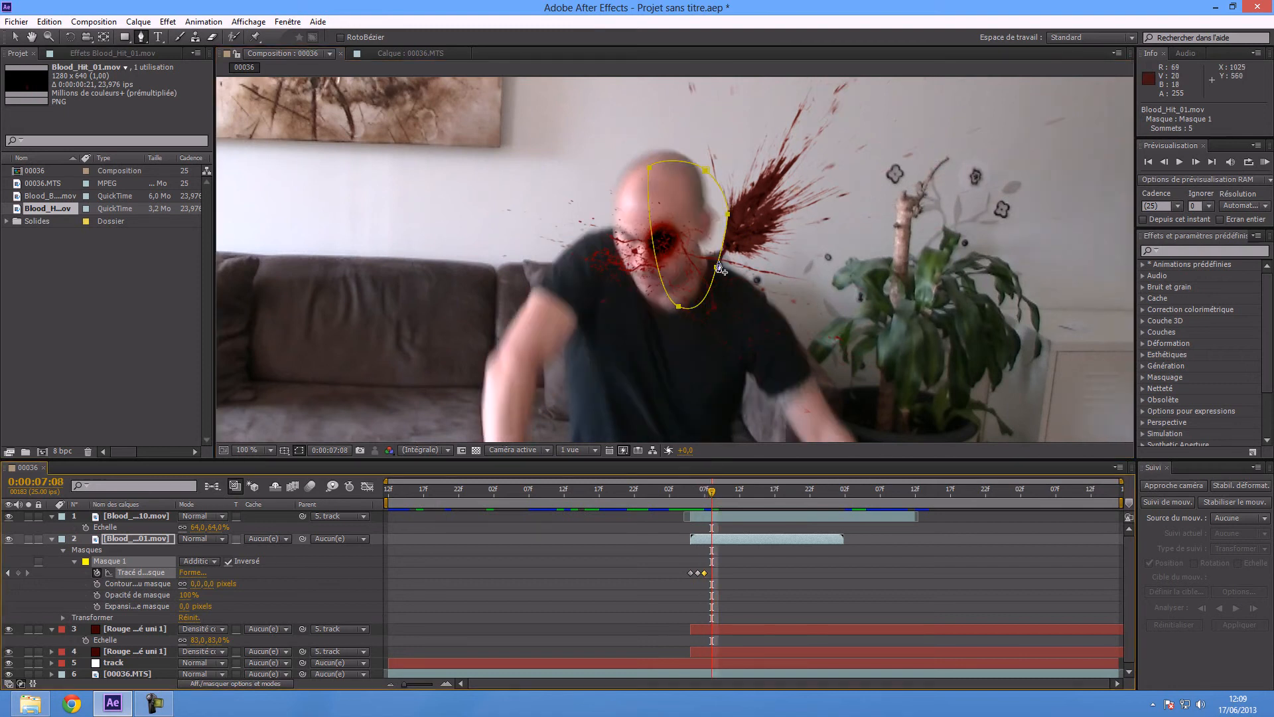
left_click_drag(729, 217, 710, 204)
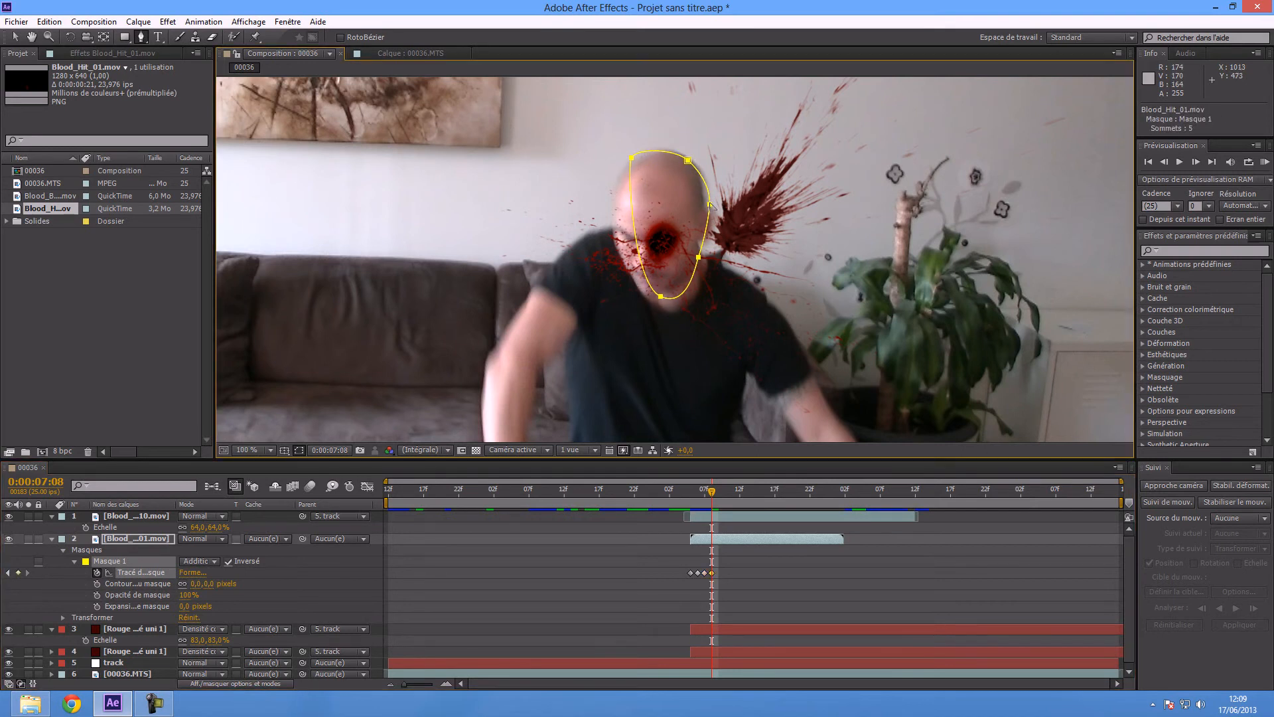
left_click_drag(712, 492, 719, 493)
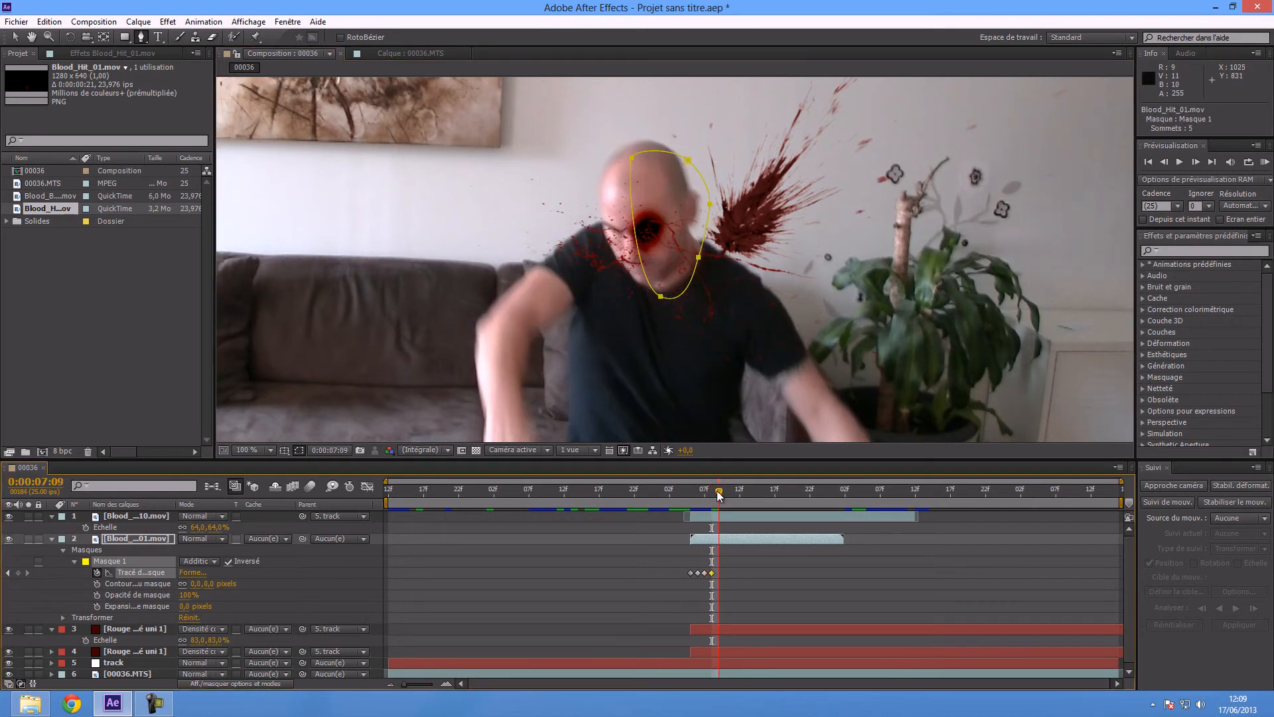
left_click_drag(690, 164, 674, 157)
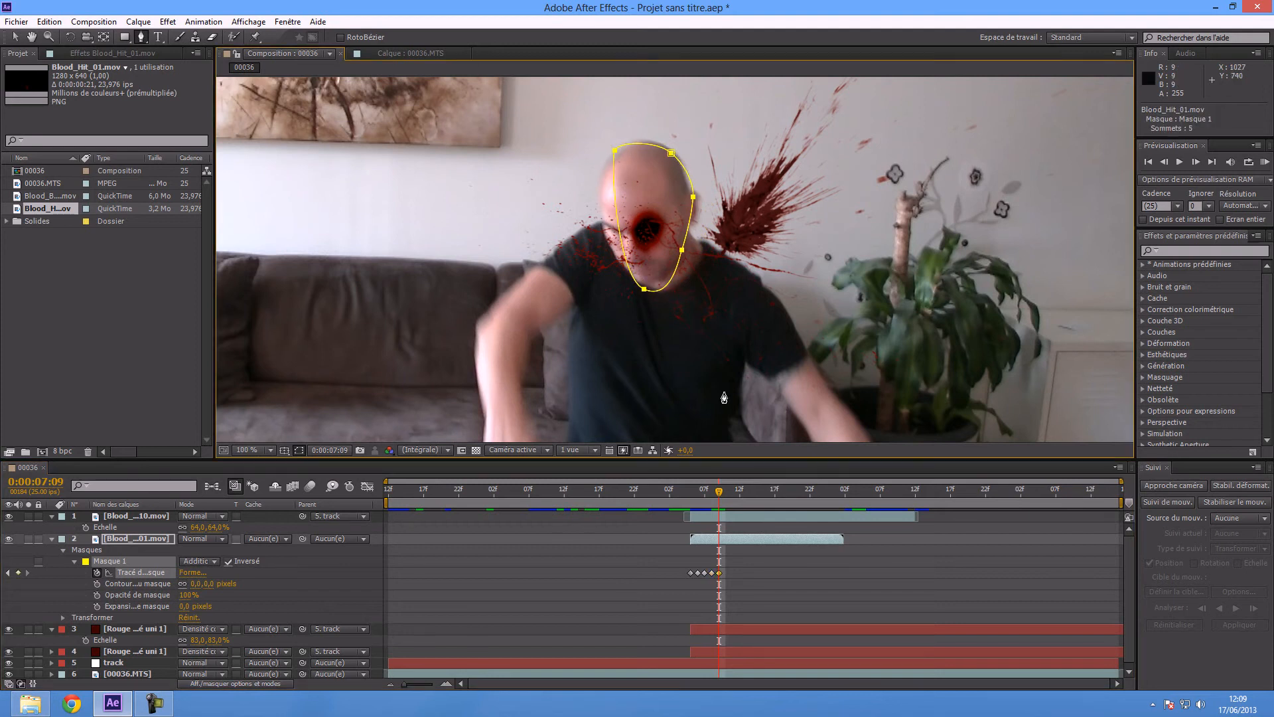
left_click(723, 495)
left_click_drag(661, 154, 653, 151)
Step: Enable time remapping on the blood hit layer, extend it to the composition's end and move the last remap keyframe to about 0:00:08:11
mouse_move(728, 495)
left_mouse_down()
mouse_move(676, 505)
mouse_move(877, 475)
mouse_move(866, 495)
mouse_move(796, 504)
left_mouse_up()
left_click(815, 540)
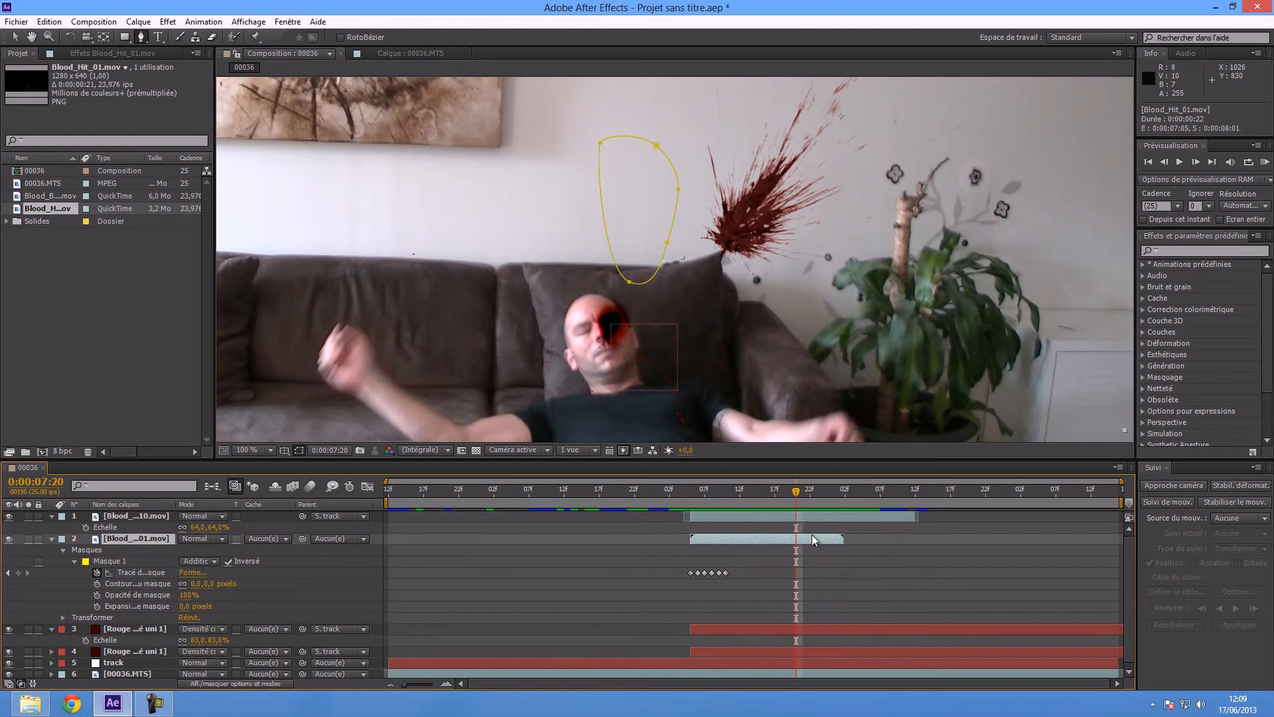
left_click_drag(850, 541, 849, 541)
left_click(151, 25)
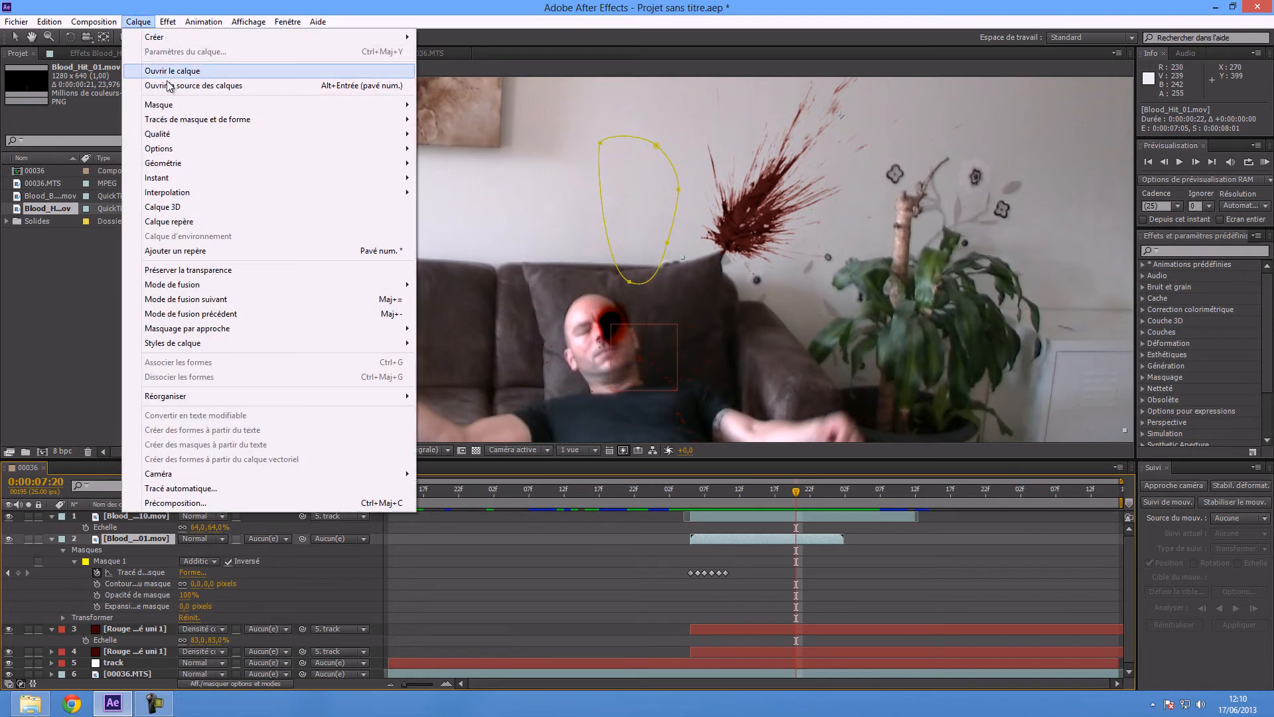
mouse_move(337, 175)
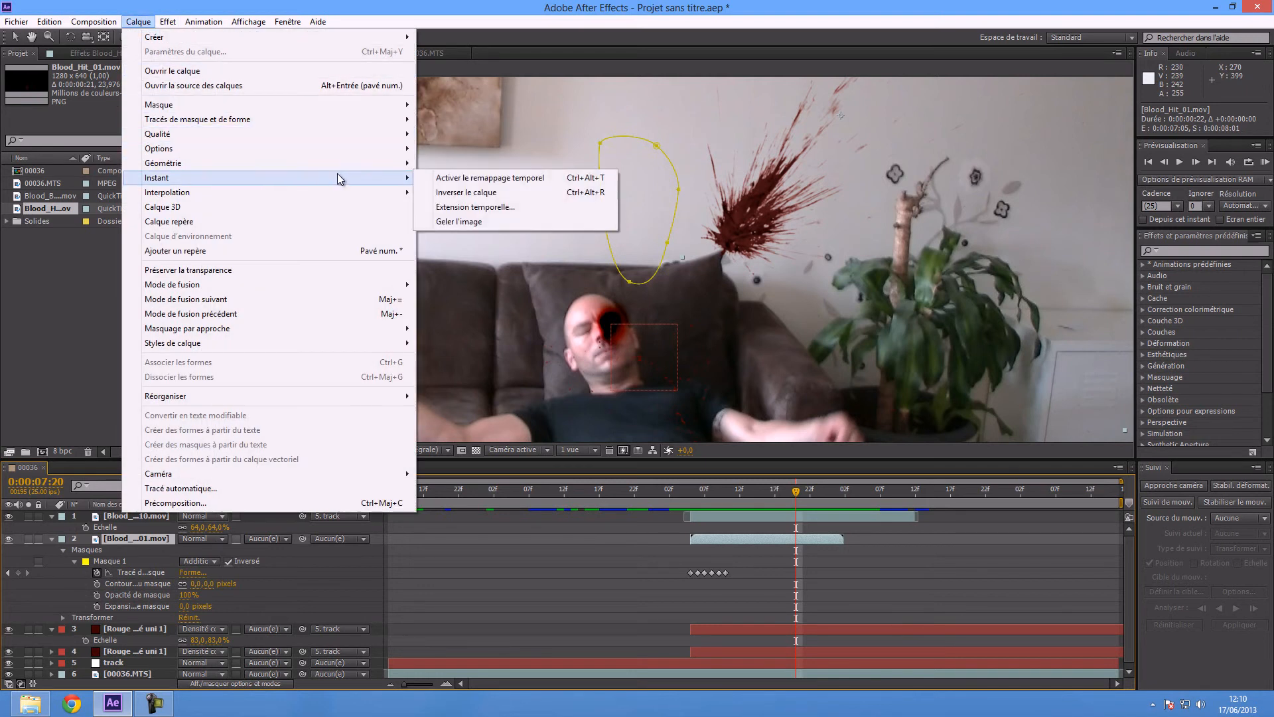
left_click(473, 178)
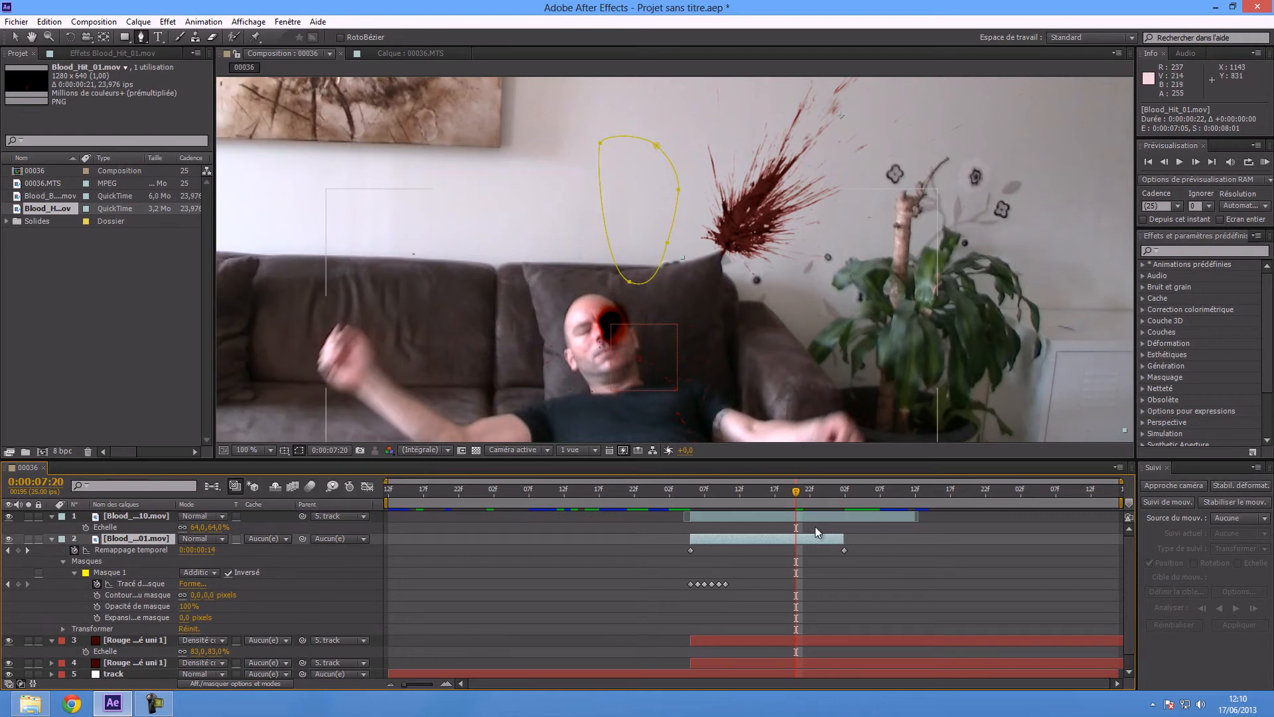
left_click_drag(843, 539, 1124, 539)
left_click_drag(845, 549, 921, 551)
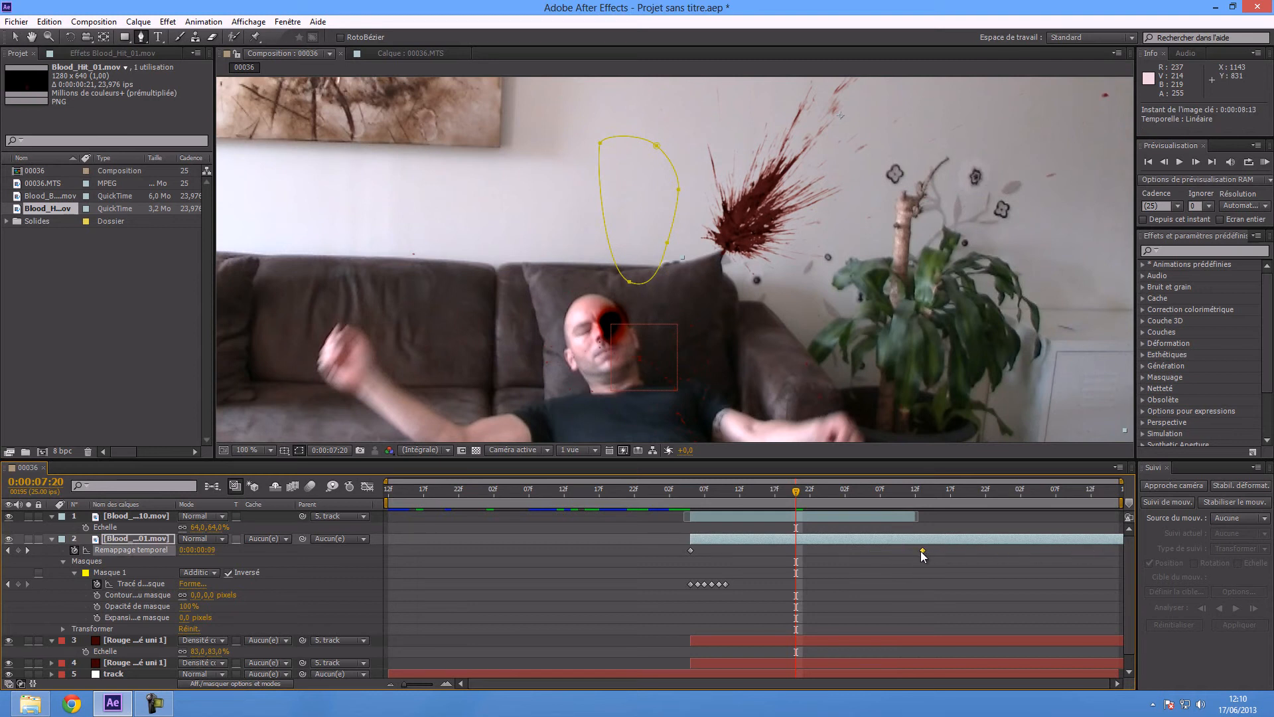
left_click_drag(795, 494, 727, 523)
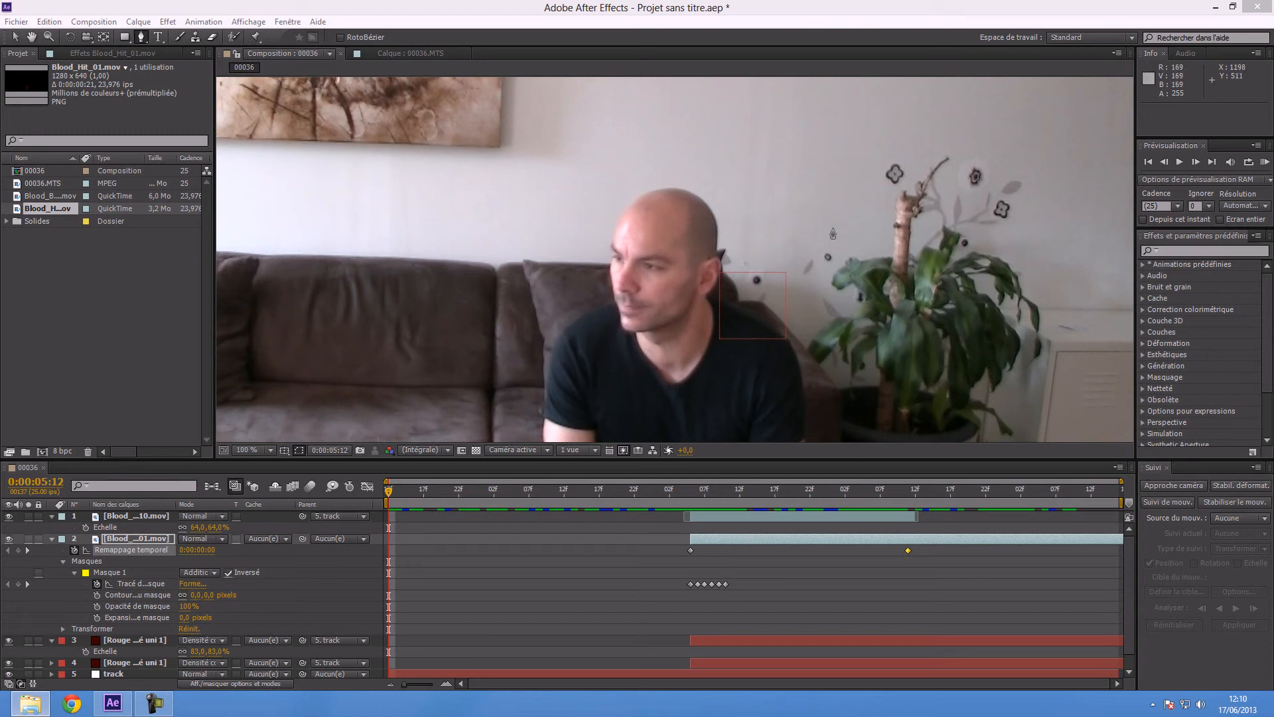
Step: Import Wood_Hole_01.png, add it directly beneath the blood hit layer and move it to 1120, 495 beside the man's head
left_click_drag(1273, 458, 57, 372)
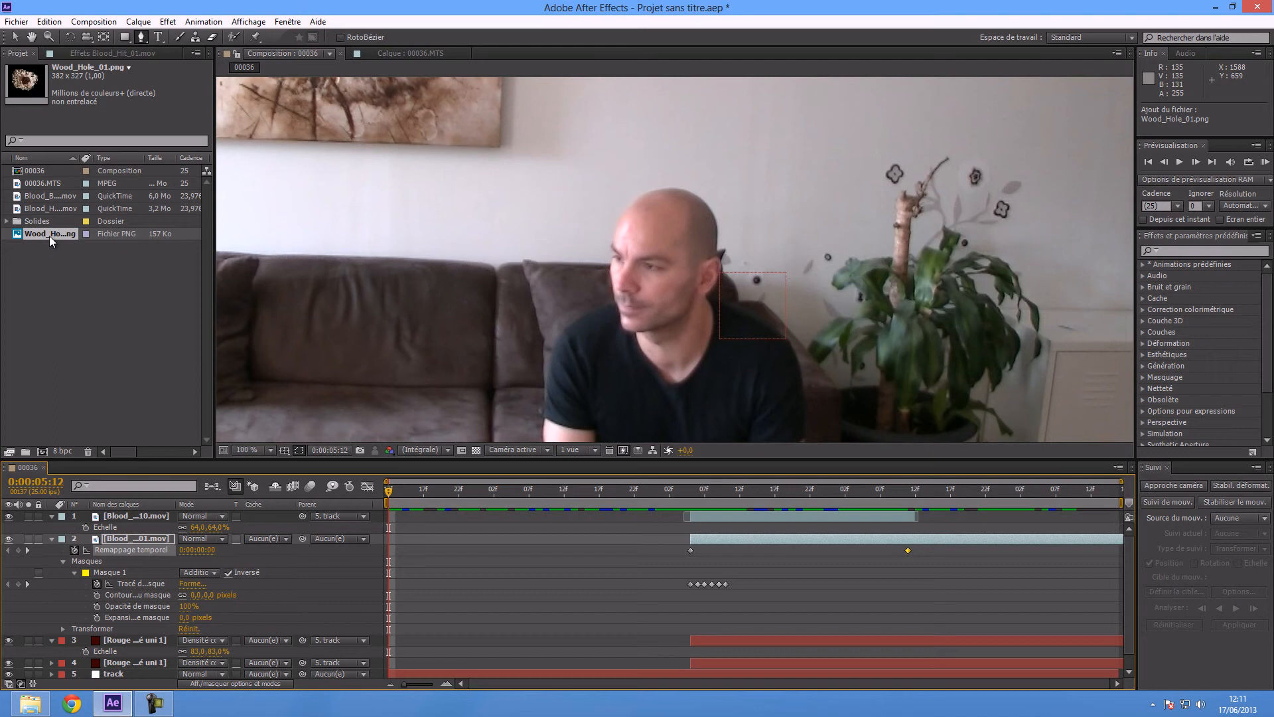
left_click_drag(49, 233, 128, 626)
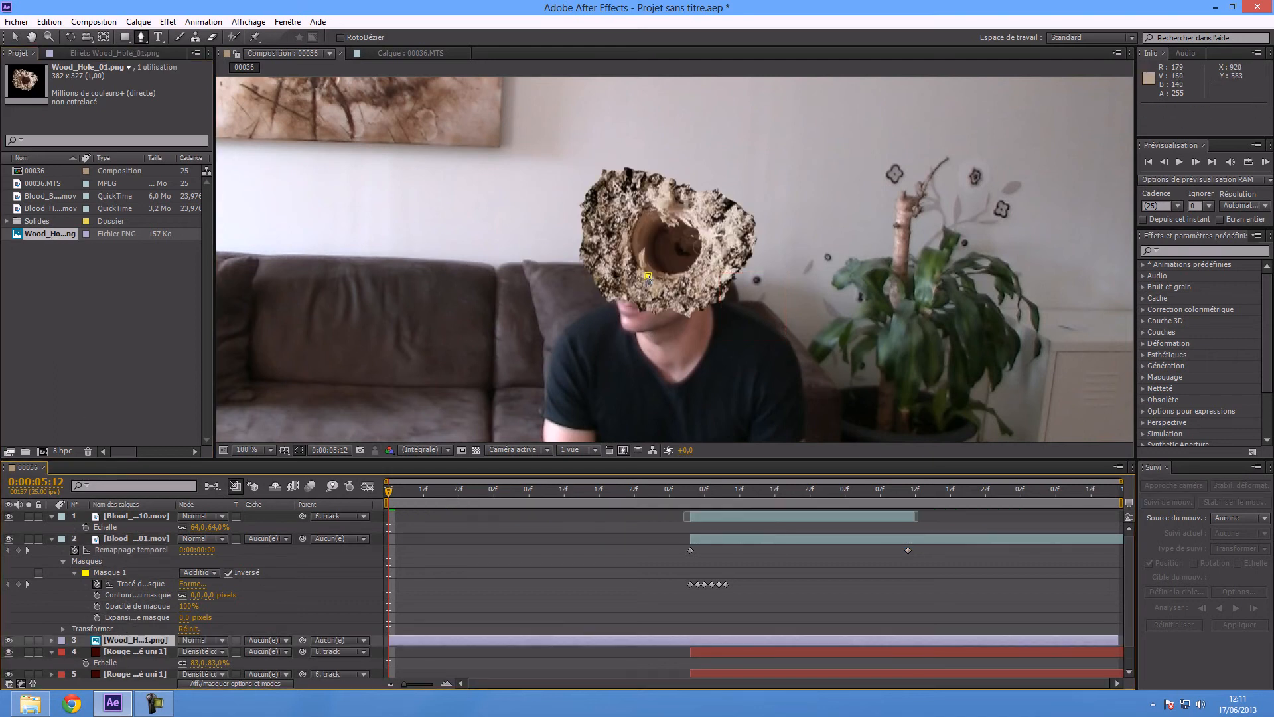
left_click(648, 276)
key("ctrl+z")
key("v")
left_click_drag(671, 237, 776, 207)
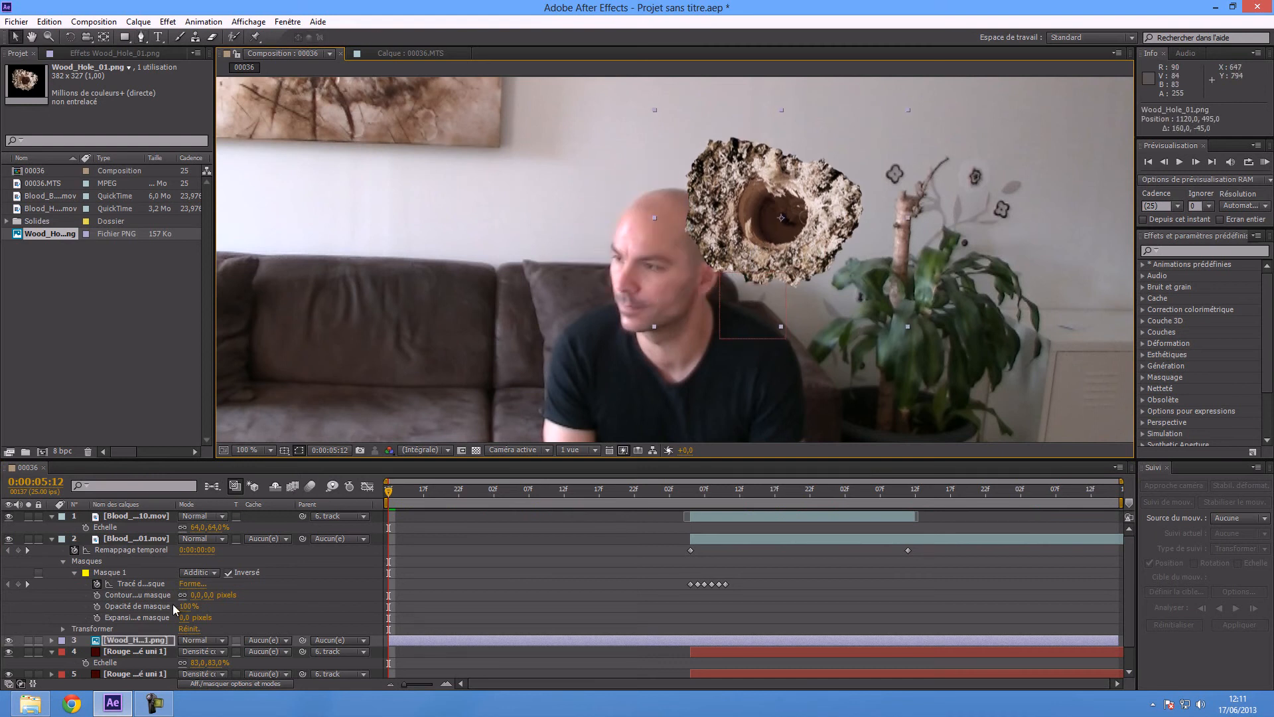
Step: Scale the wood hole layer to 7% and move it to 1083, 502 on the wall
left_click(145, 641)
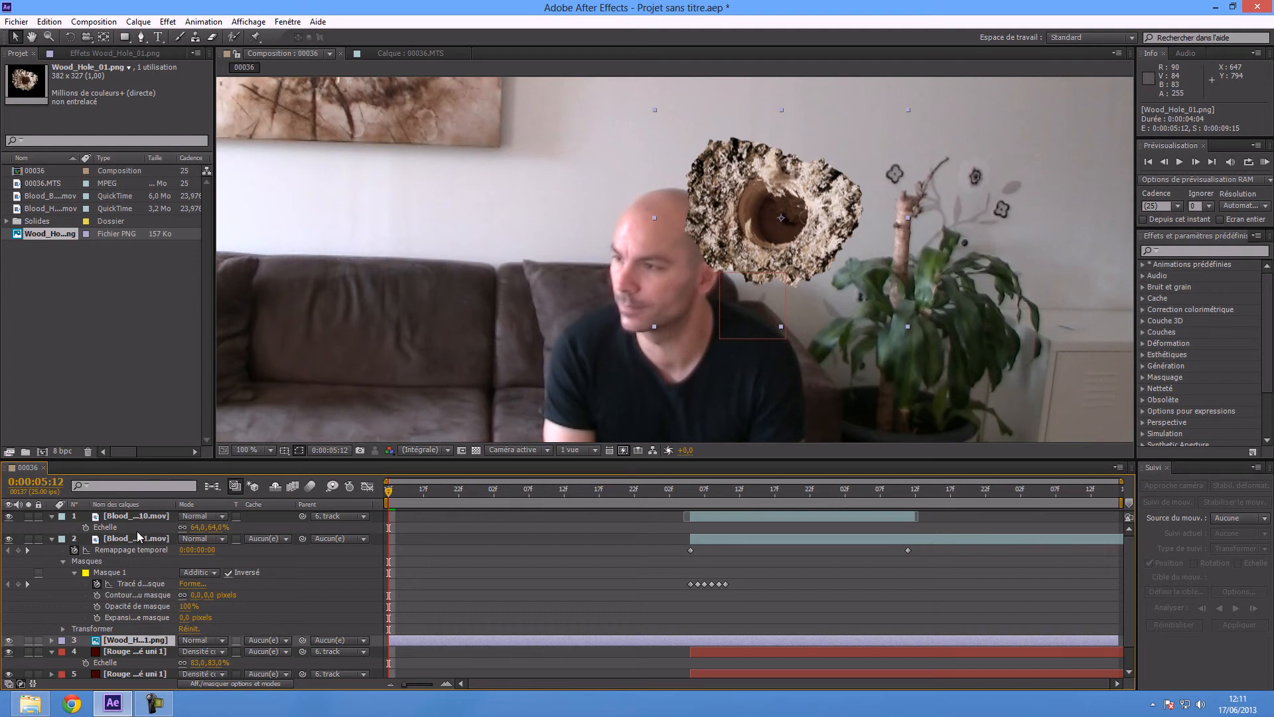
key("s")
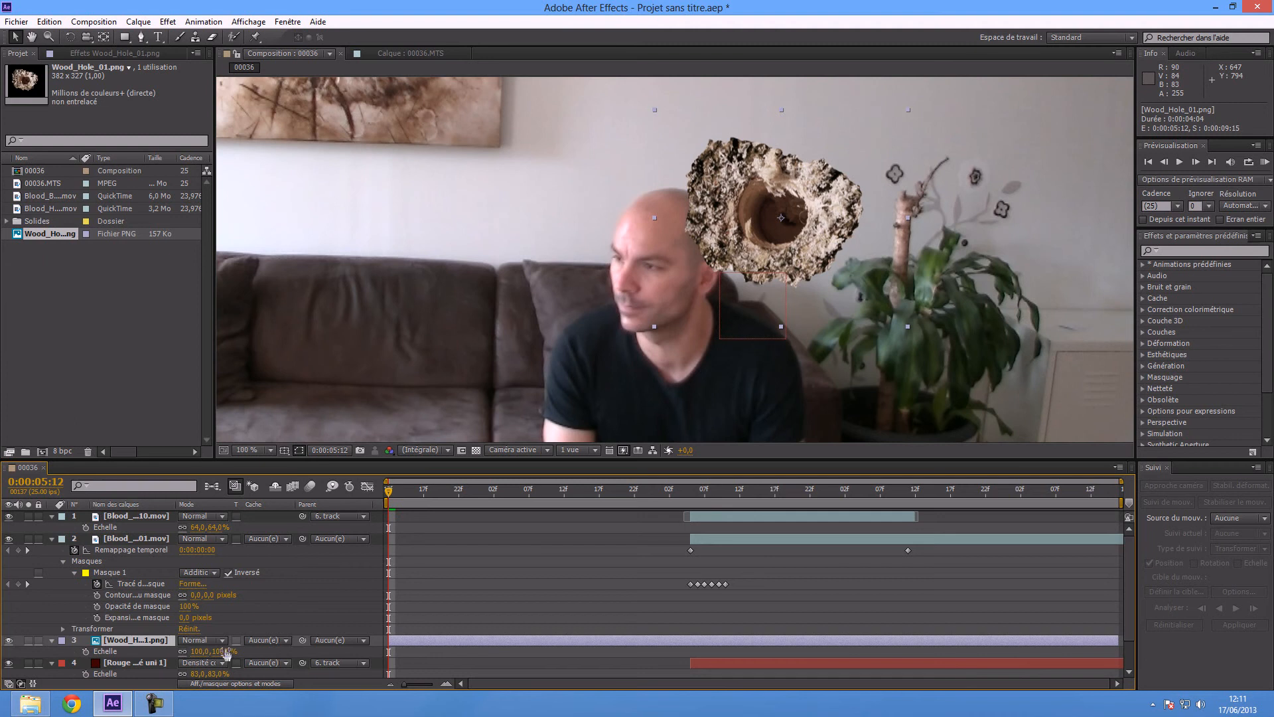
left_click_drag(224, 657, 174, 660)
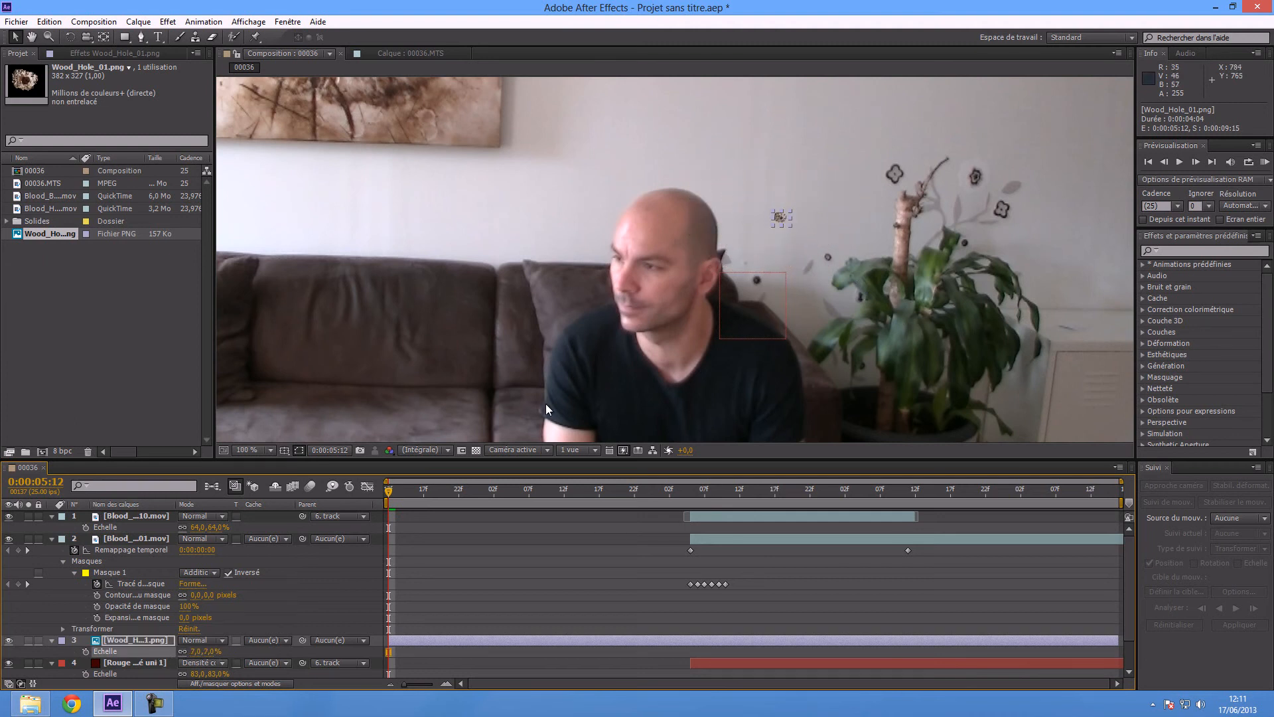
left_click(502, 516)
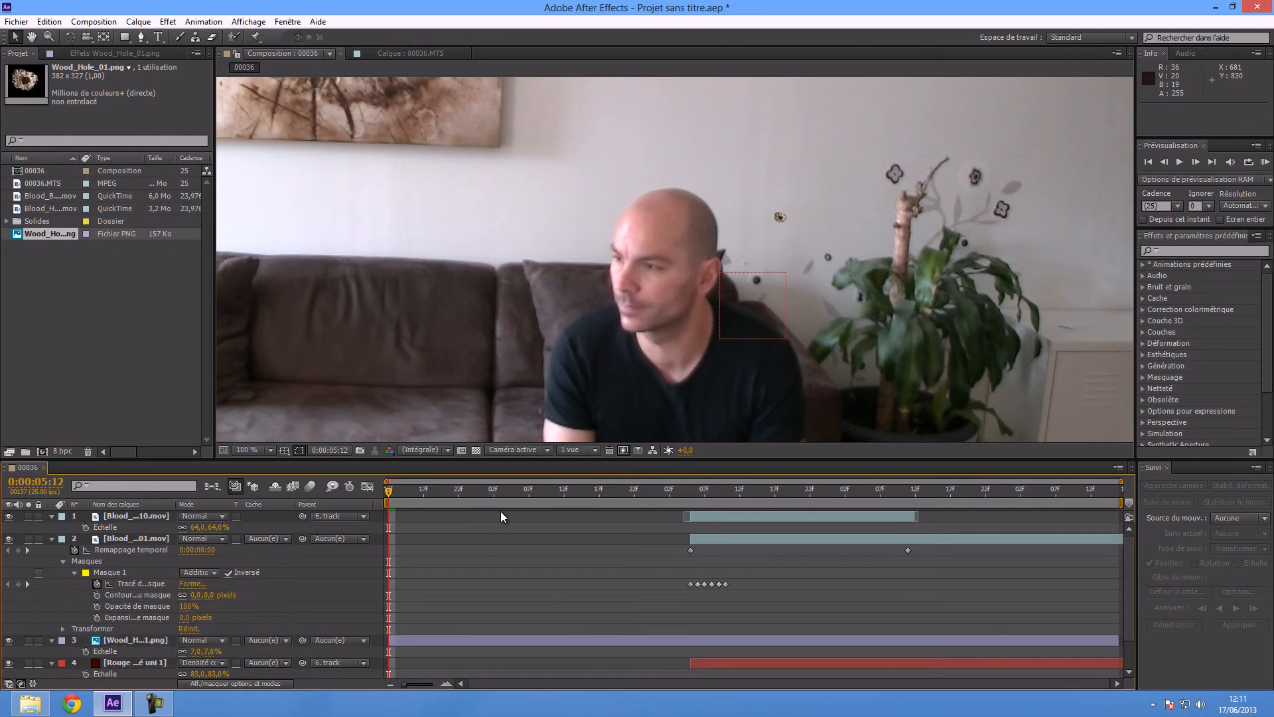
left_click_drag(786, 222, 756, 222)
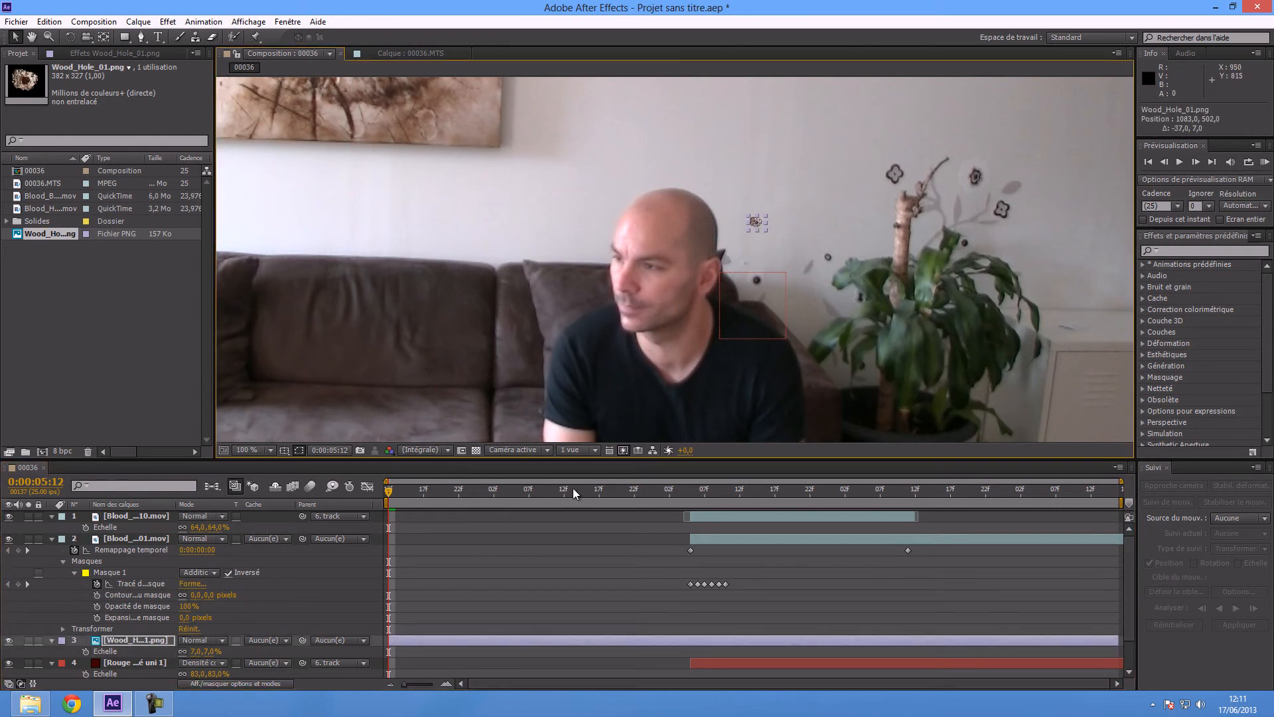
Step: Preview the hit from 0:00:07:04 and move the wood hole layer to the top of the layer stack
left_click_drag(392, 494, 685, 492)
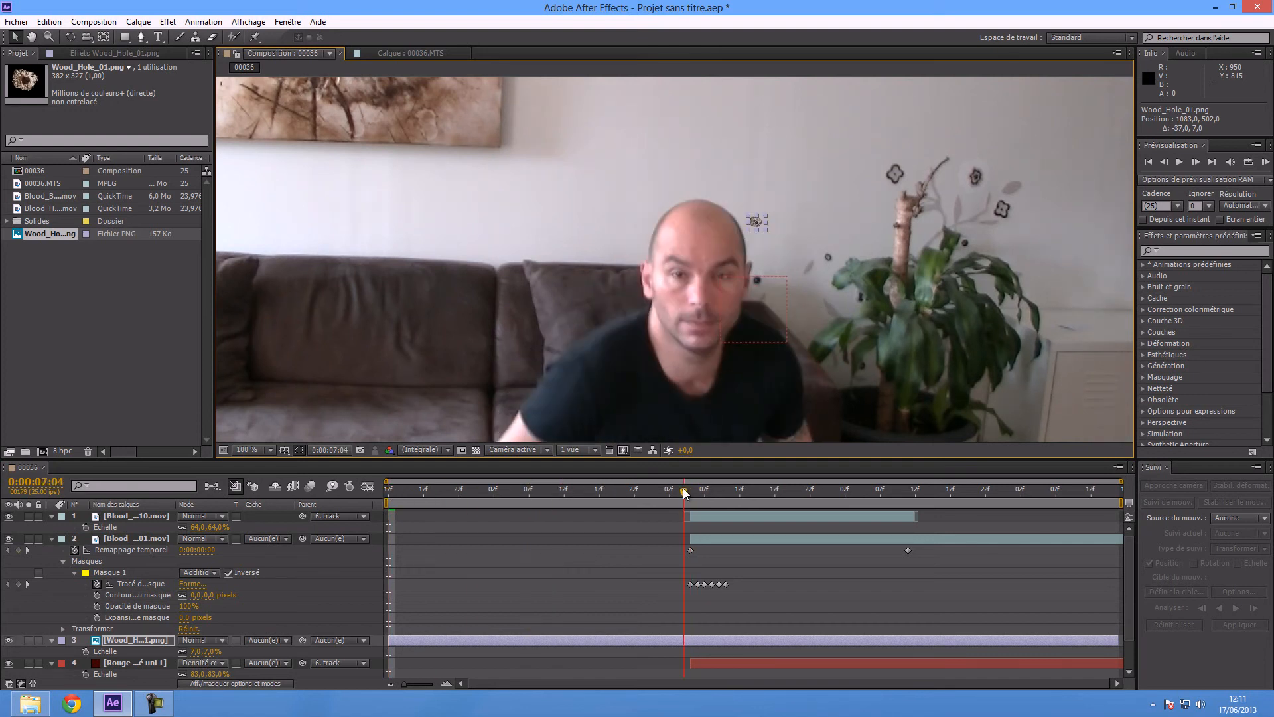
key("space")
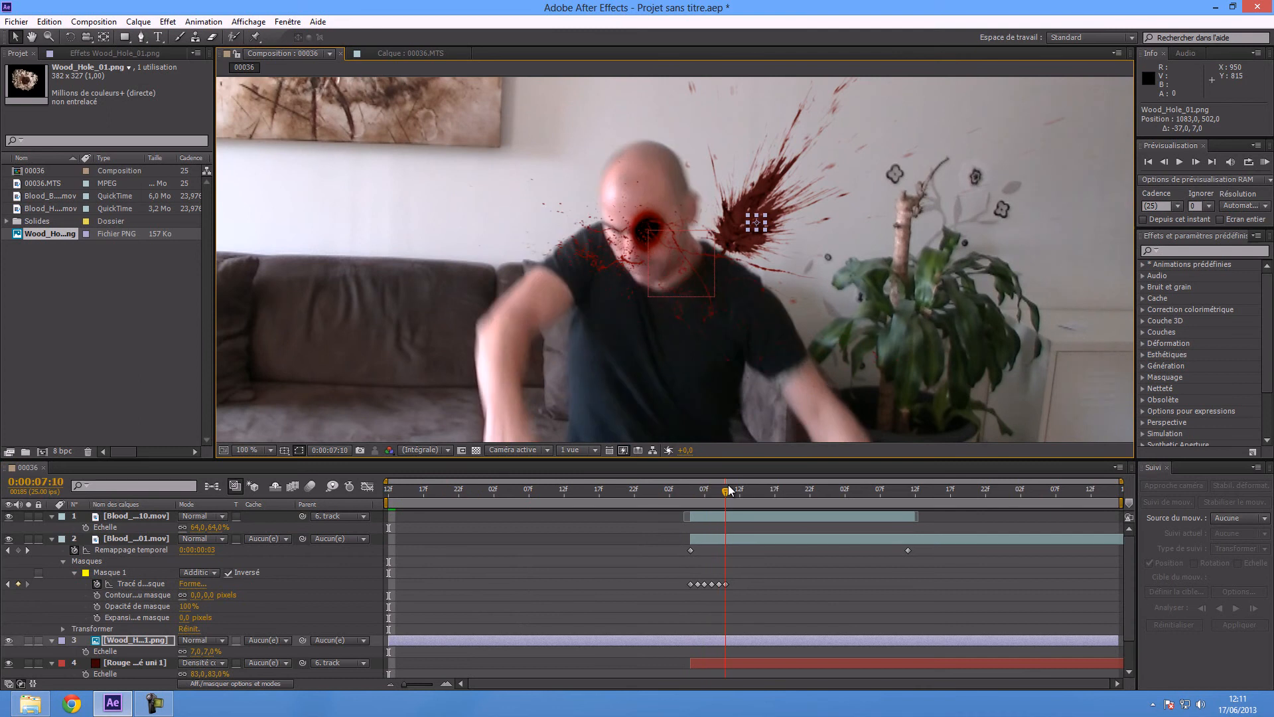
left_click_drag(138, 640, 142, 518)
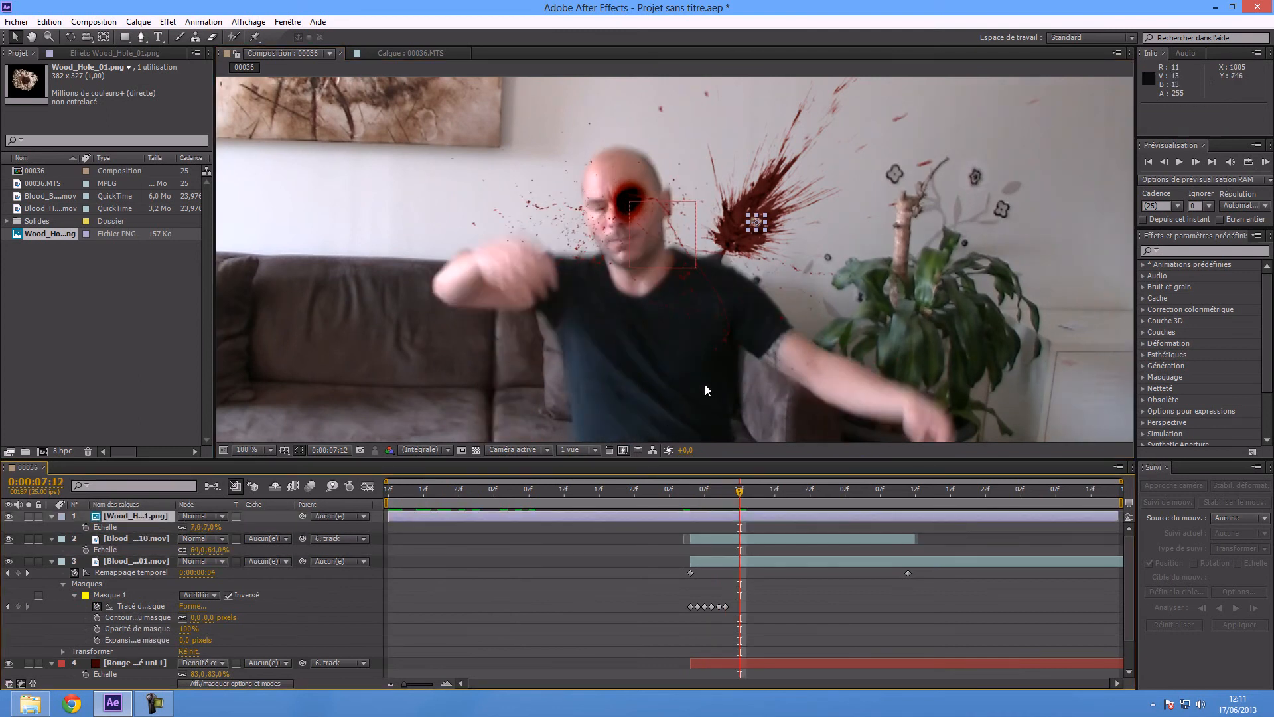
left_click_drag(741, 495, 810, 495)
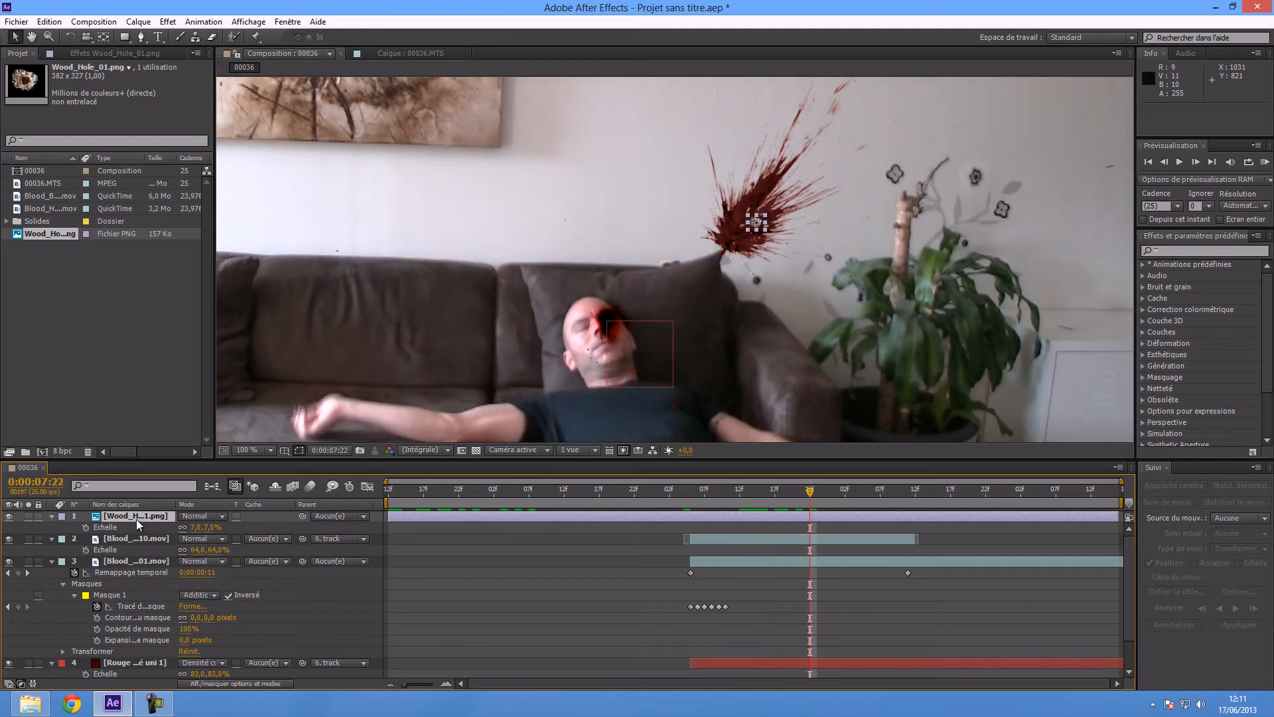
Step: Enlarge the wood hole to 10.4 by 10.7% at the splatter's lower part and make its layer start at 0:00:07:05
left_click_drag(812, 495, 874, 494)
key("period")
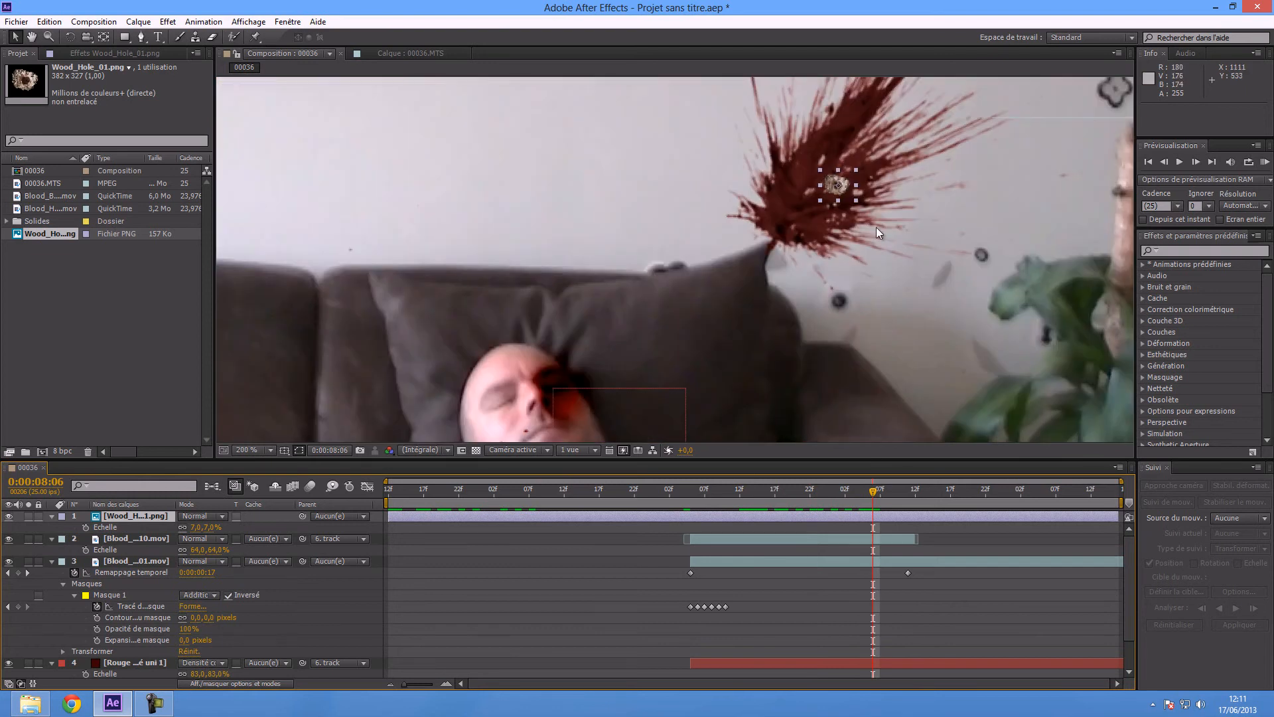
left_click_drag(857, 170, 828, 196)
left_click_drag(872, 491, 828, 516)
left_click_drag(685, 493, 692, 494)
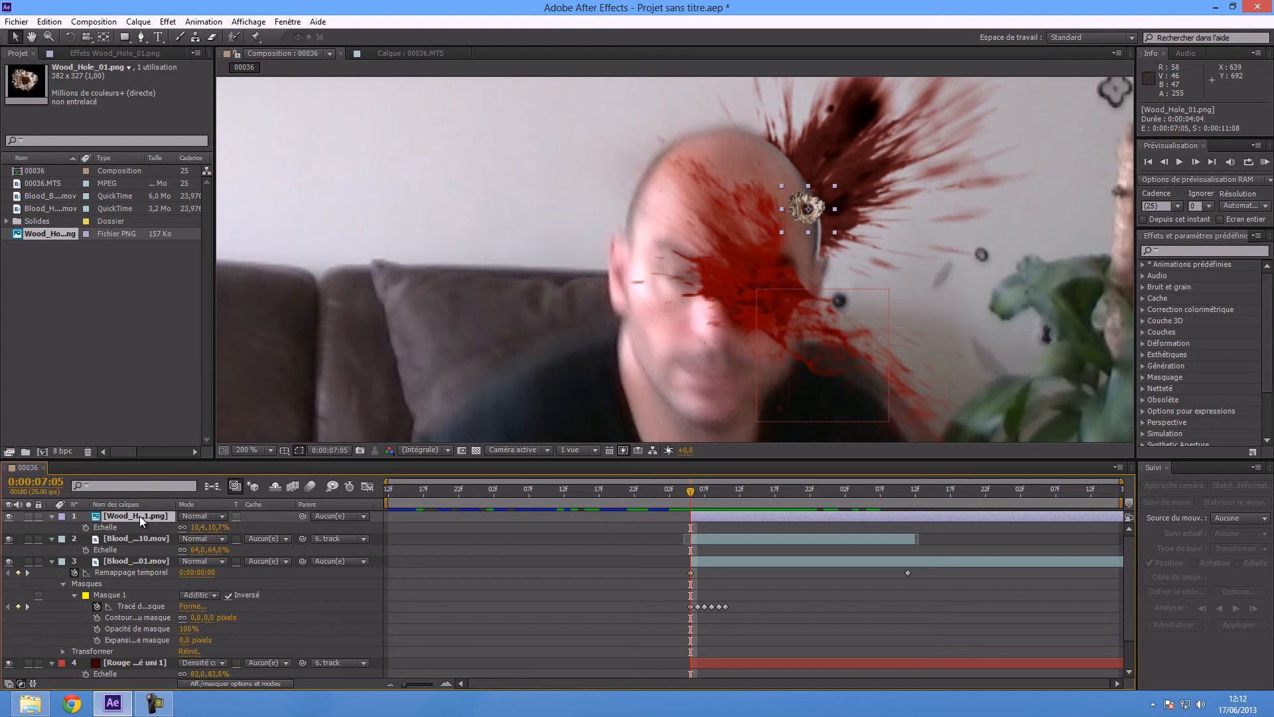
Step: Draw an inverted elliptical mask on the wood hole layer along the head's edge and keyframe its path at 0:00:07:05
left_click(129, 34)
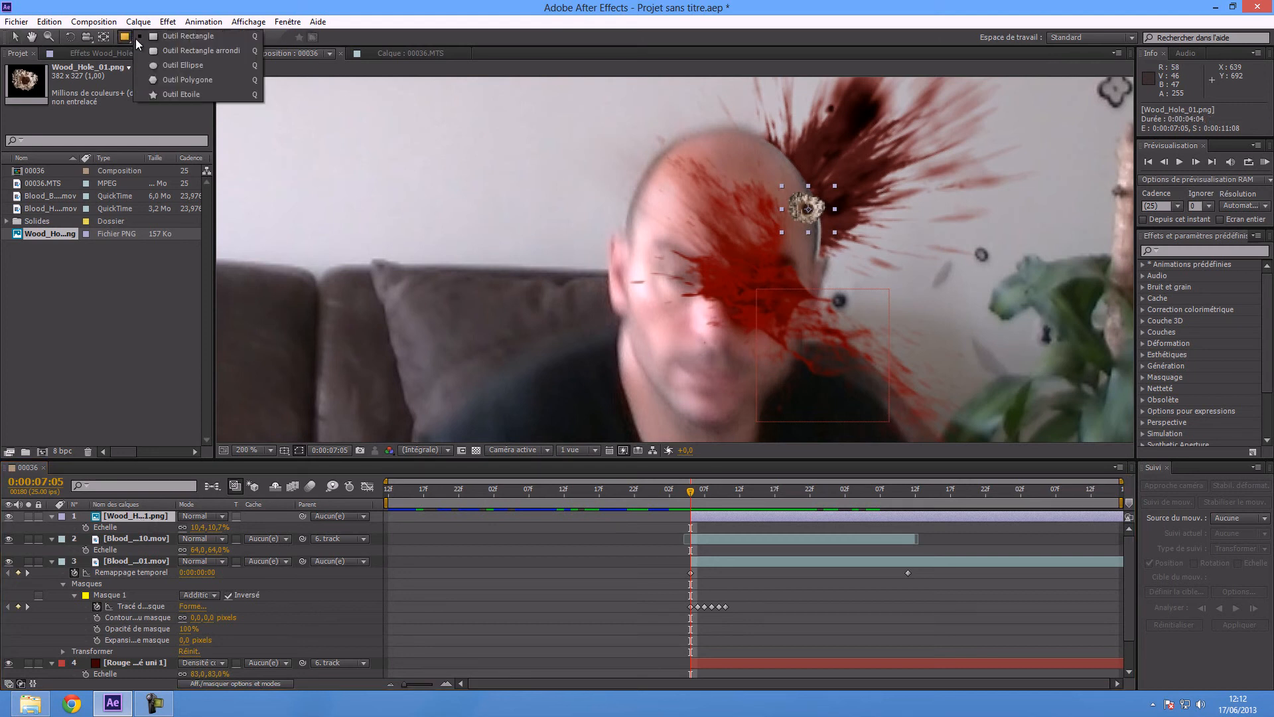
left_click(174, 65)
left_click_drag(761, 178, 822, 261)
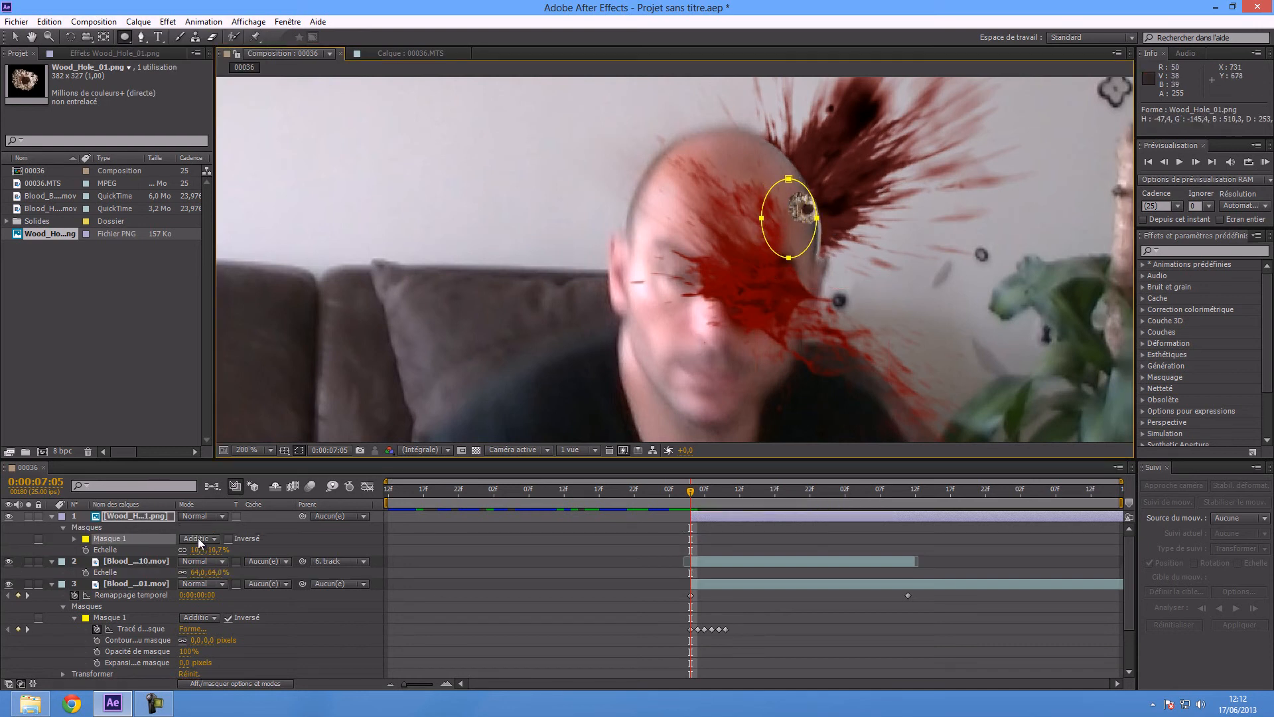
left_click(228, 538)
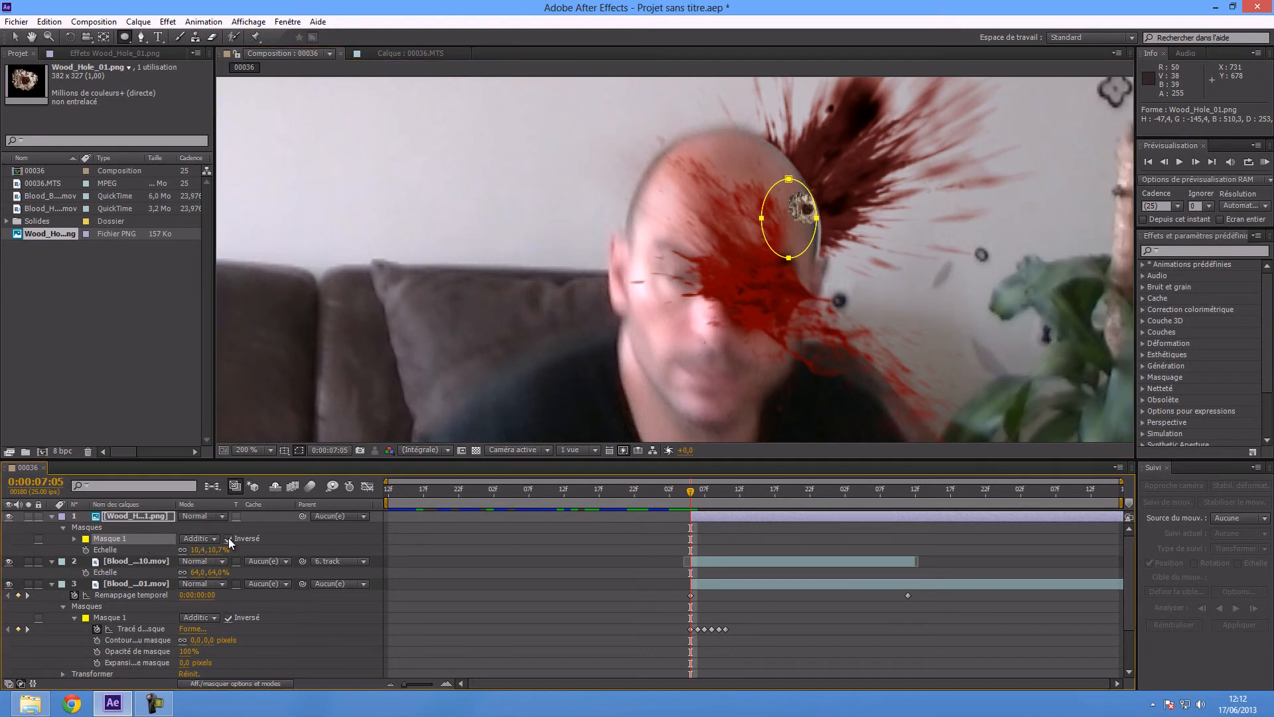
left_click(74, 539)
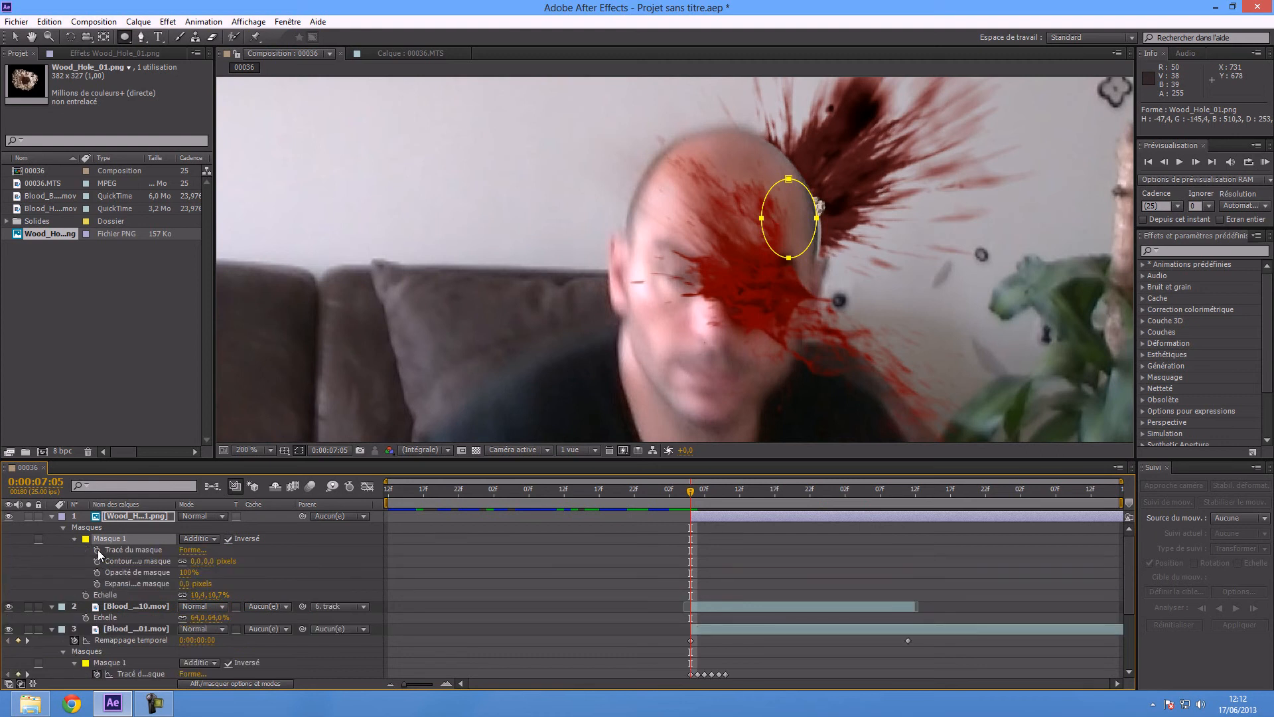
left_click(98, 549)
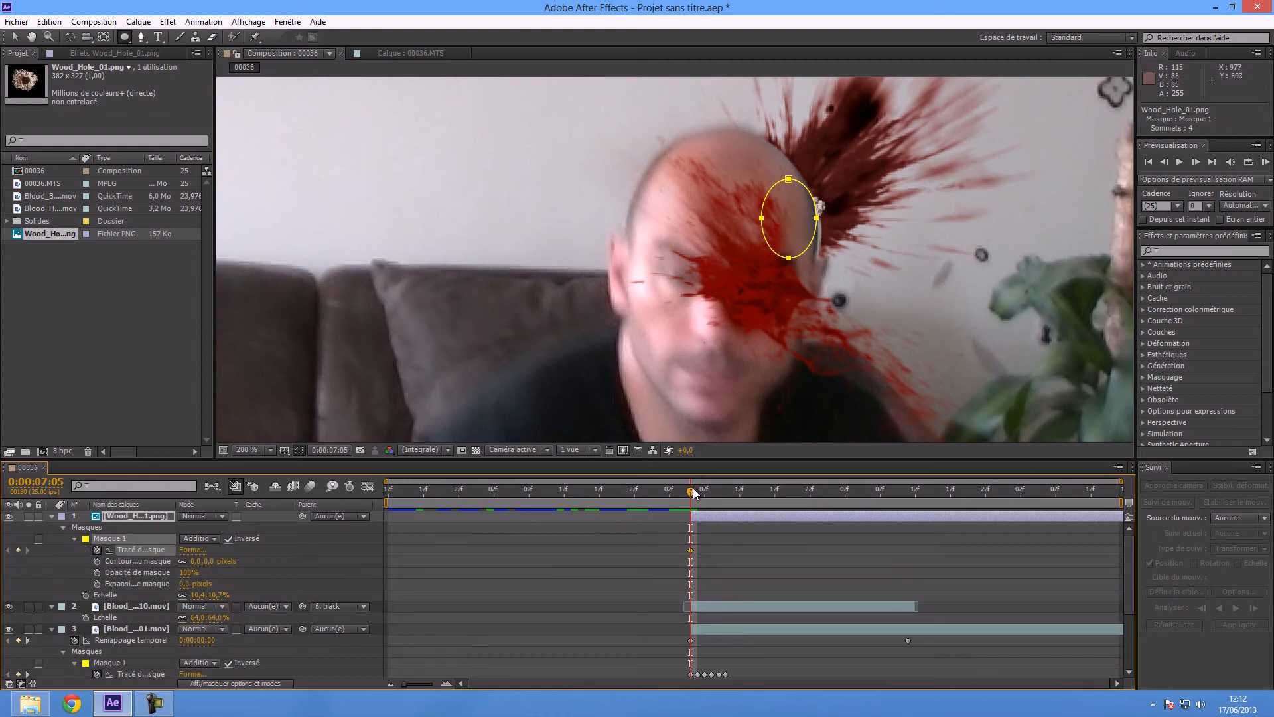
Step: Reshape the wood hole's mask path at 0:00:07:06 and 0:00:07:07 to follow the moving head and uncover the hole
left_click_drag(694, 492, 698, 491)
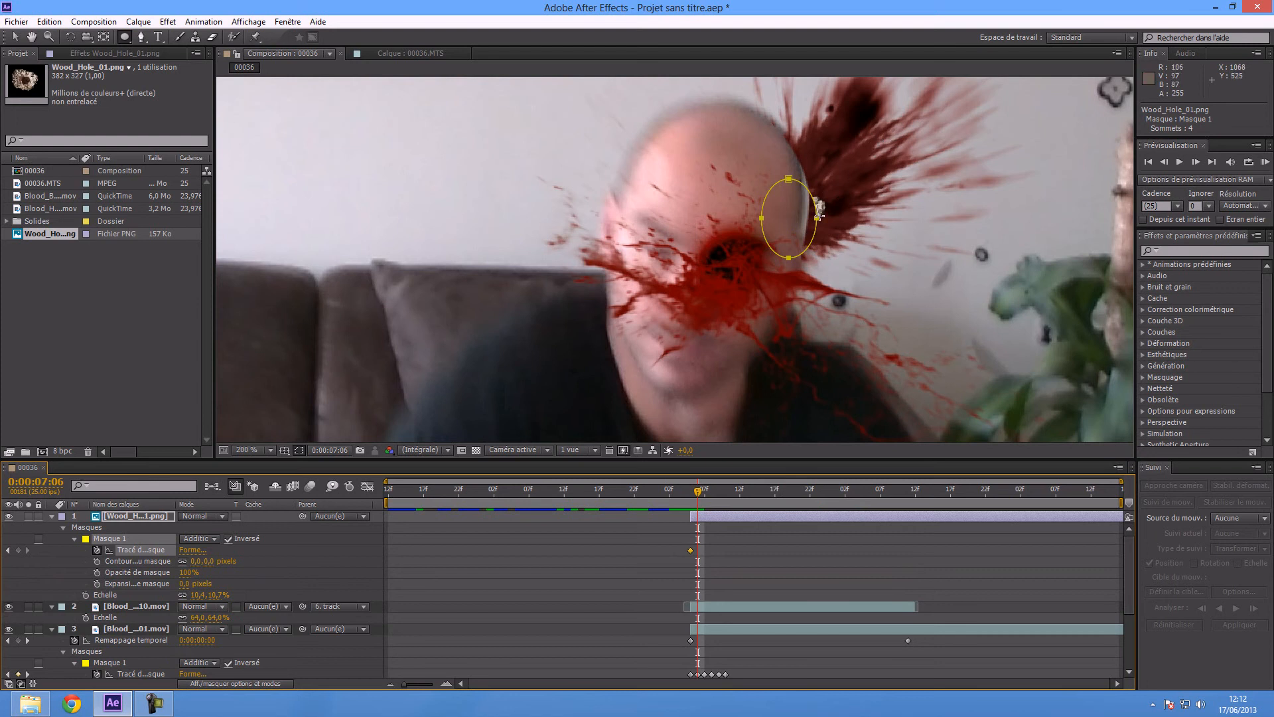
left_click(789, 177)
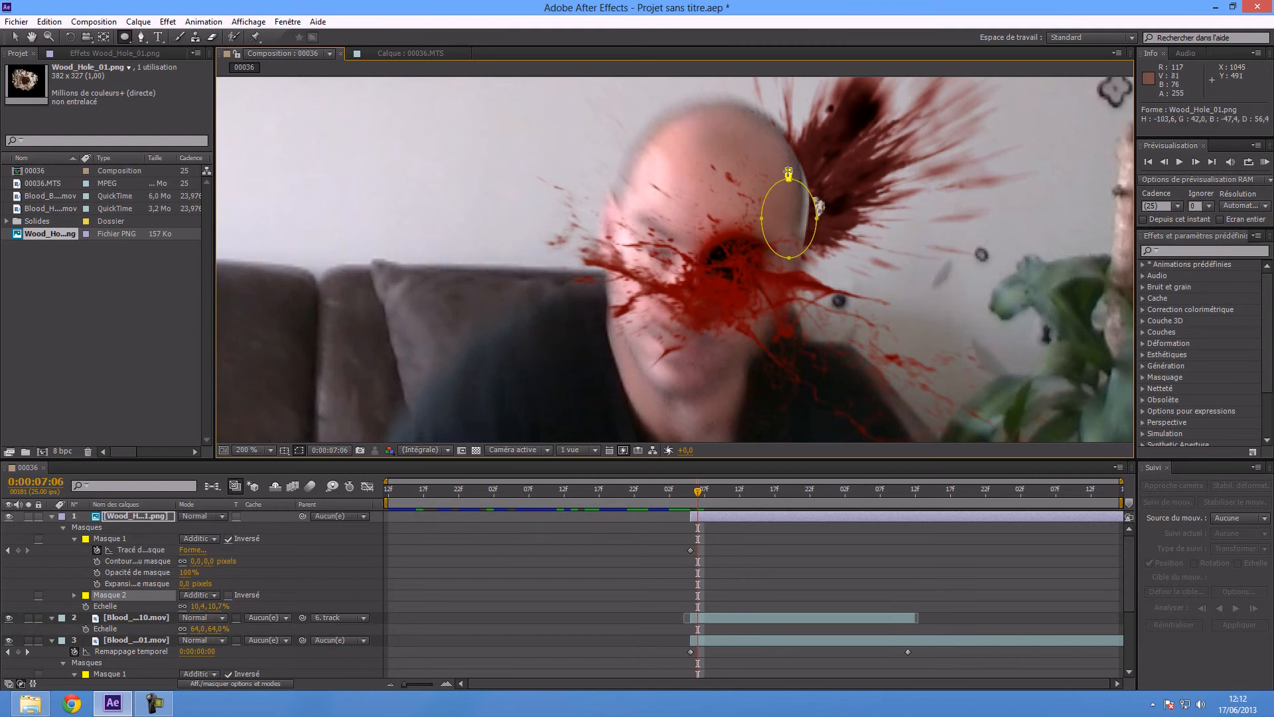
key("ctrl+z")
left_click(18, 36)
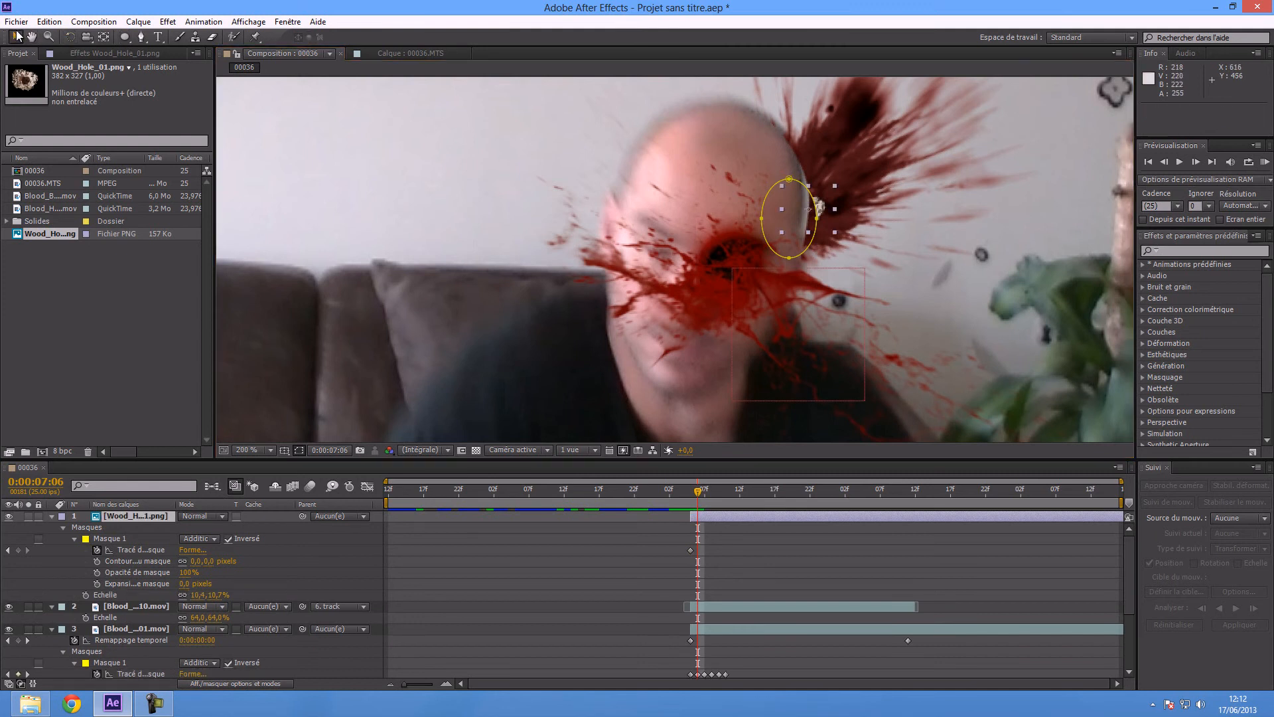
left_click_drag(790, 180, 784, 174)
left_click_drag(819, 220, 810, 219)
left_click_drag(698, 499, 705, 499)
left_click_drag(809, 219, 774, 217)
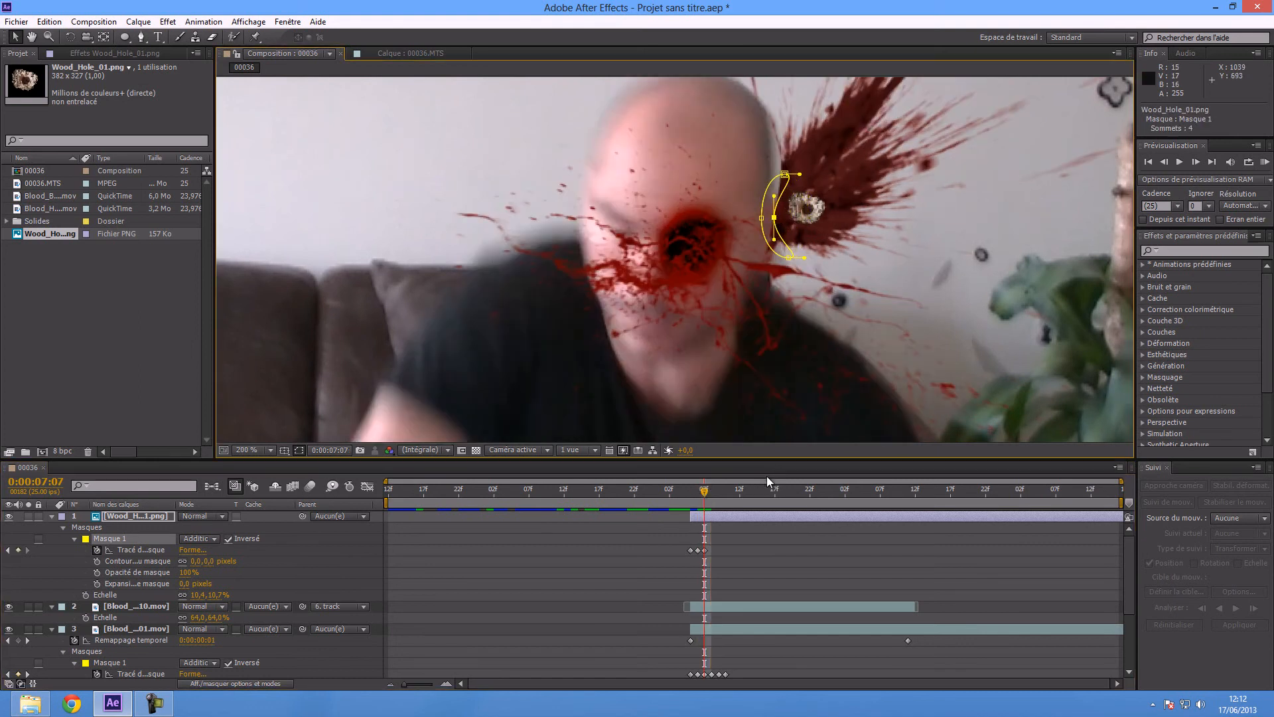
Step: Inspect the bullet hole on the wall at 0:00:08:08 and RAM preview the whole shot from 0:00:05:12 at 50% zoom
left_click_drag(707, 496, 888, 492)
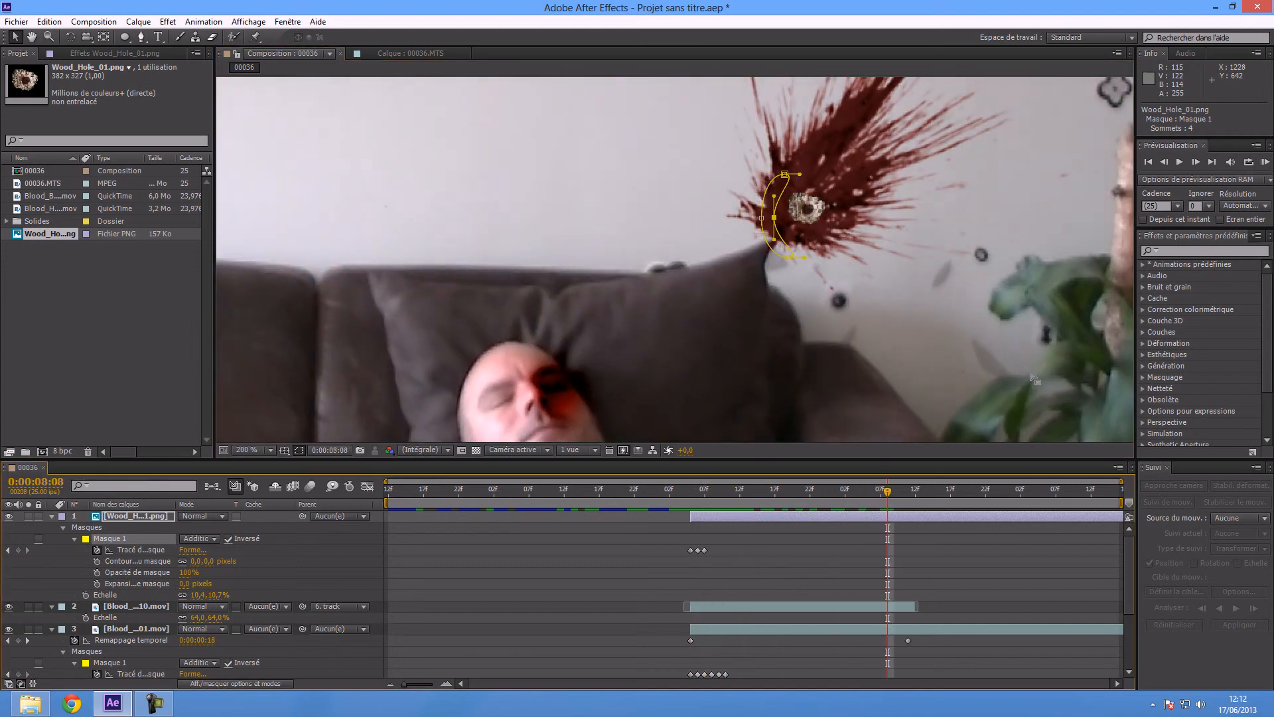
scroll(1033, 379, "down", 1)
scroll(952, 389, "up", 2)
left_click_drag(951, 385, 841, 441)
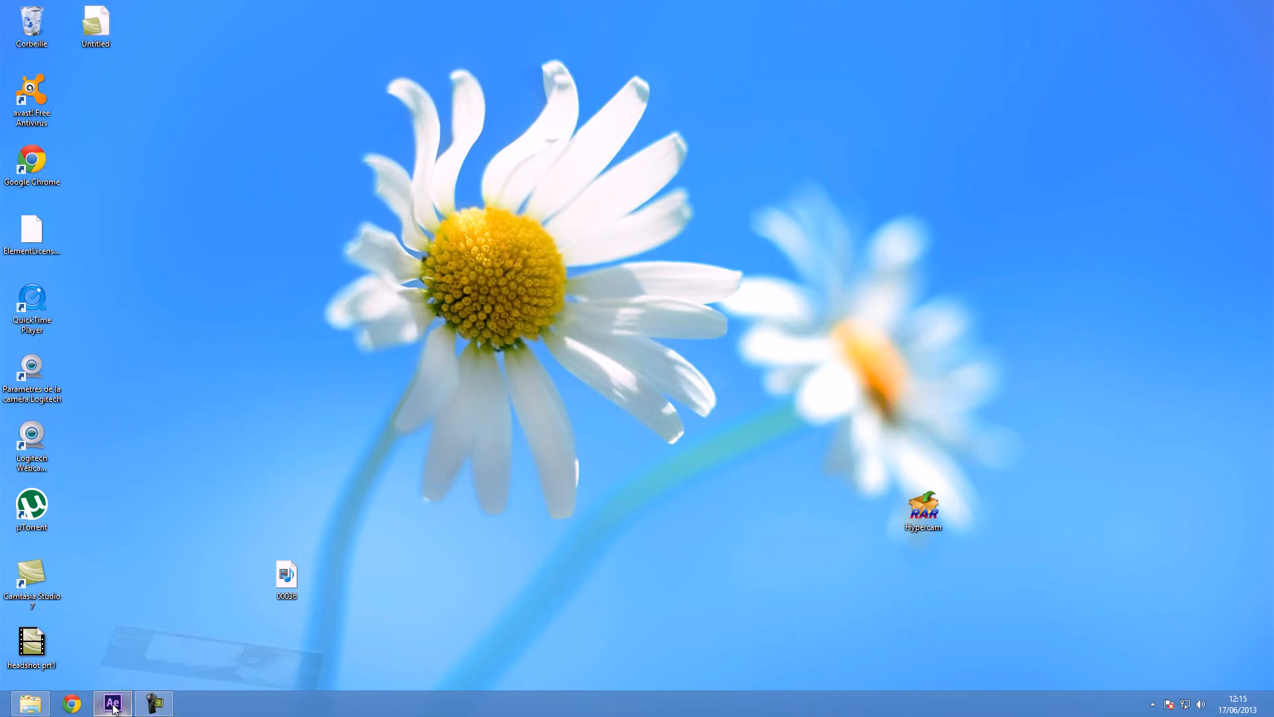
left_click(112, 705)
left_click_drag(888, 496, 348, 532)
scroll(779, 327, "down", 2)
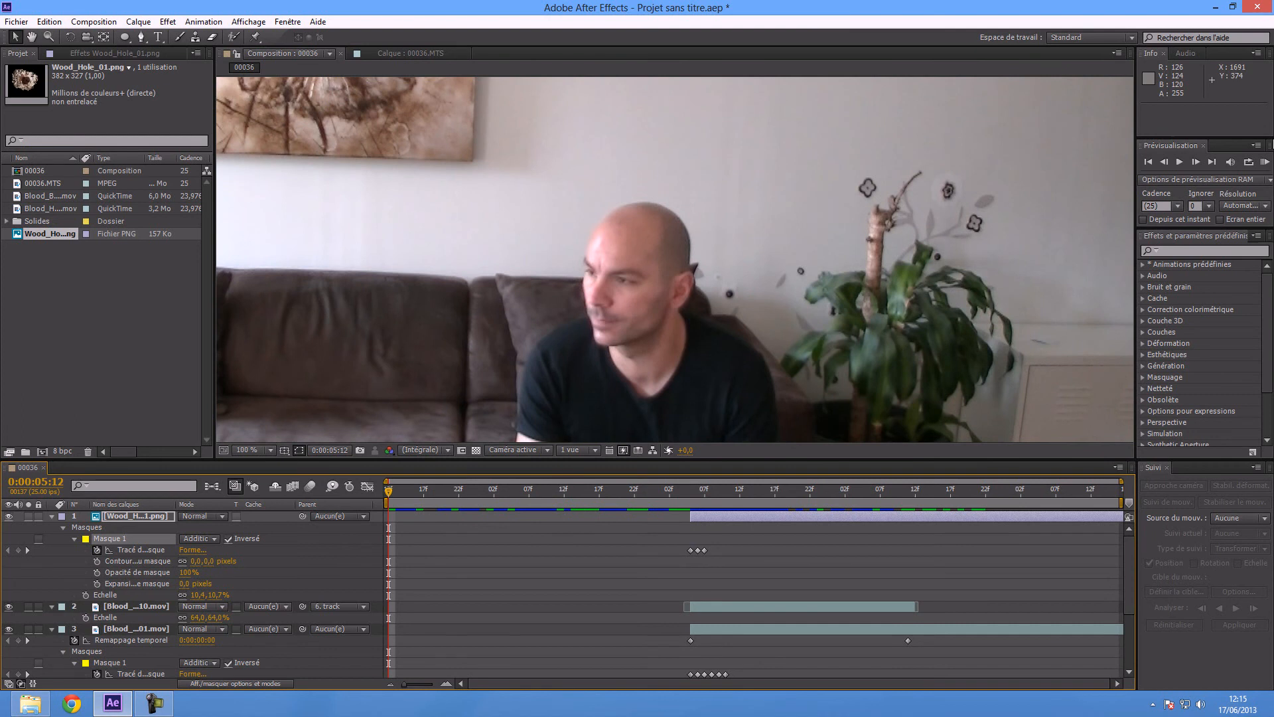
left_click(1266, 162)
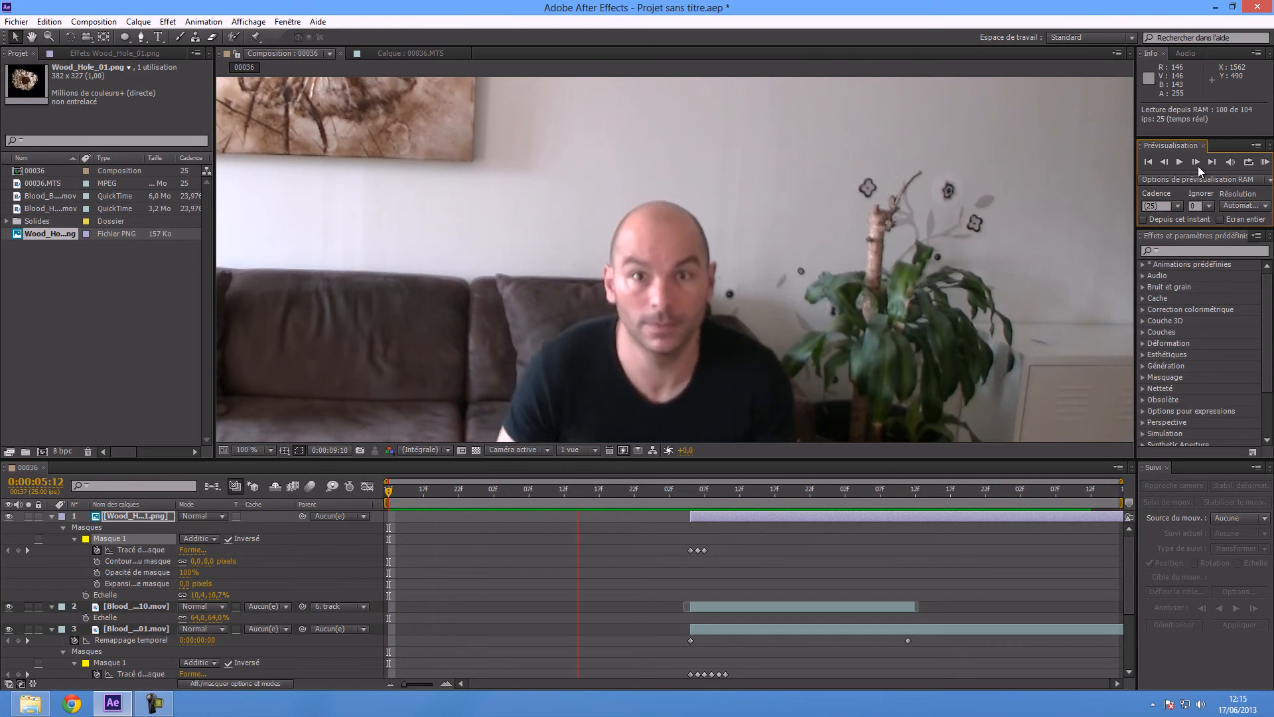
left_click(952, 254)
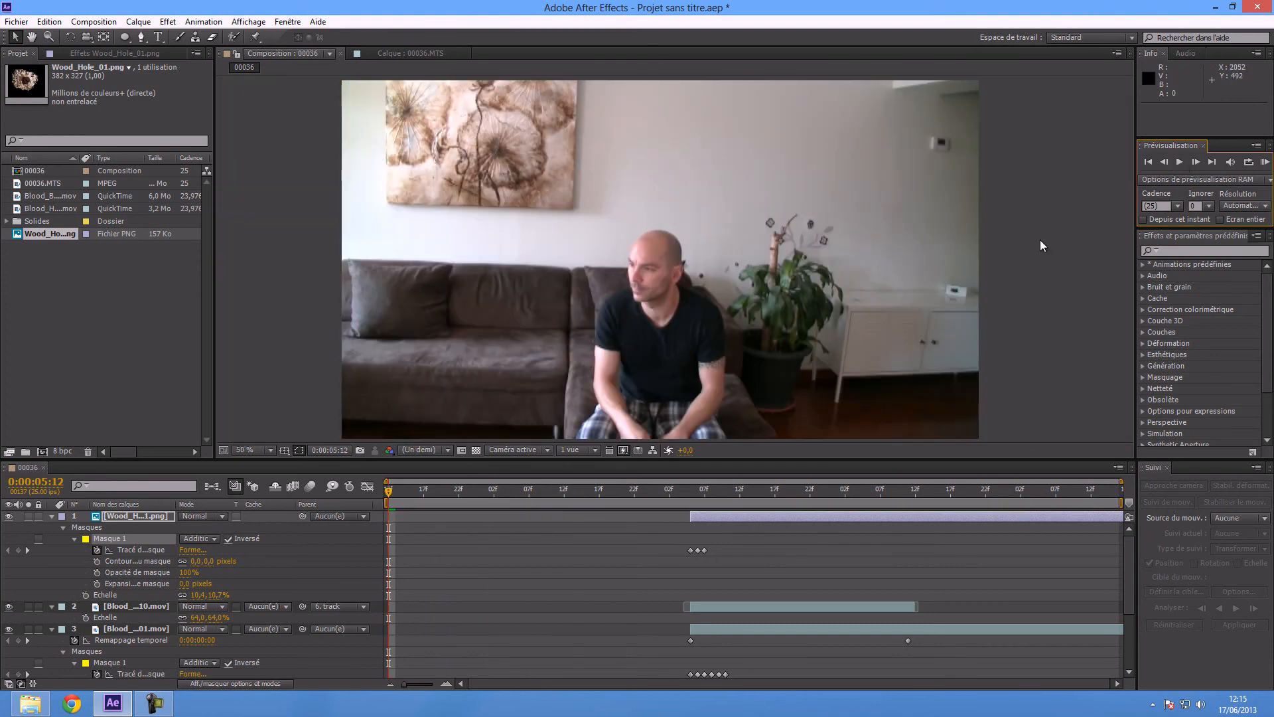
left_click(1264, 162)
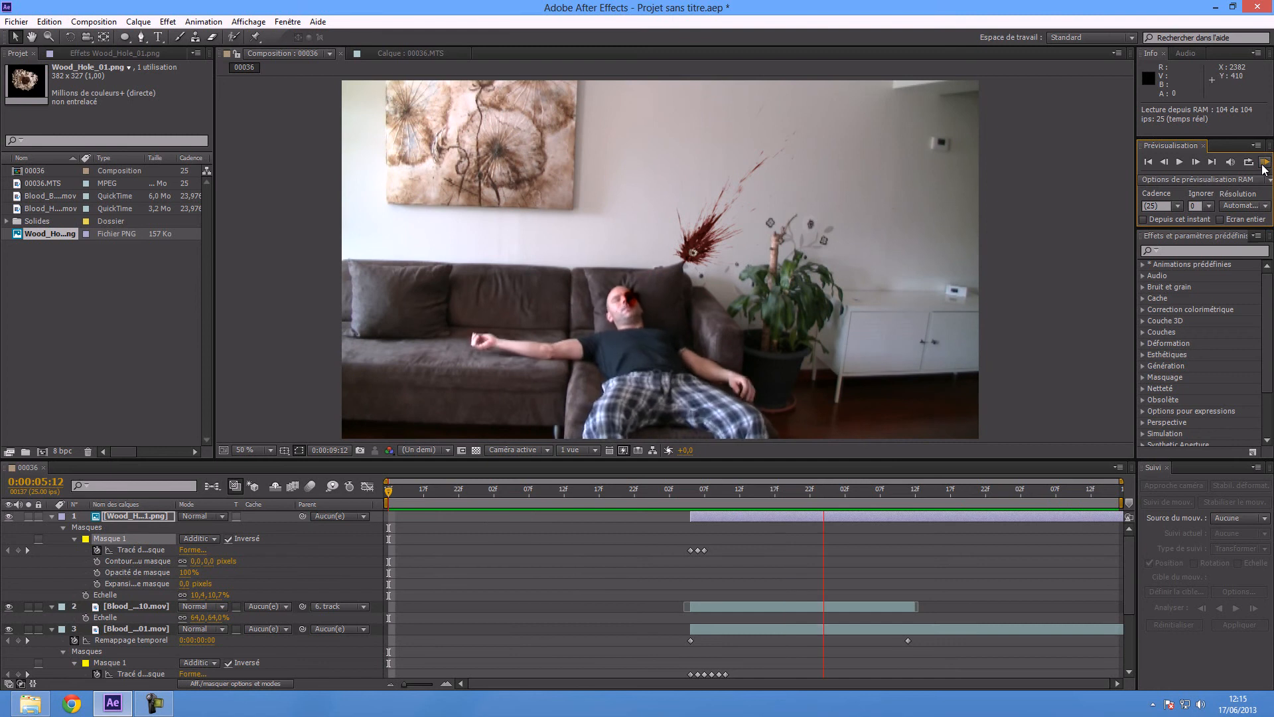
left_click(1265, 163)
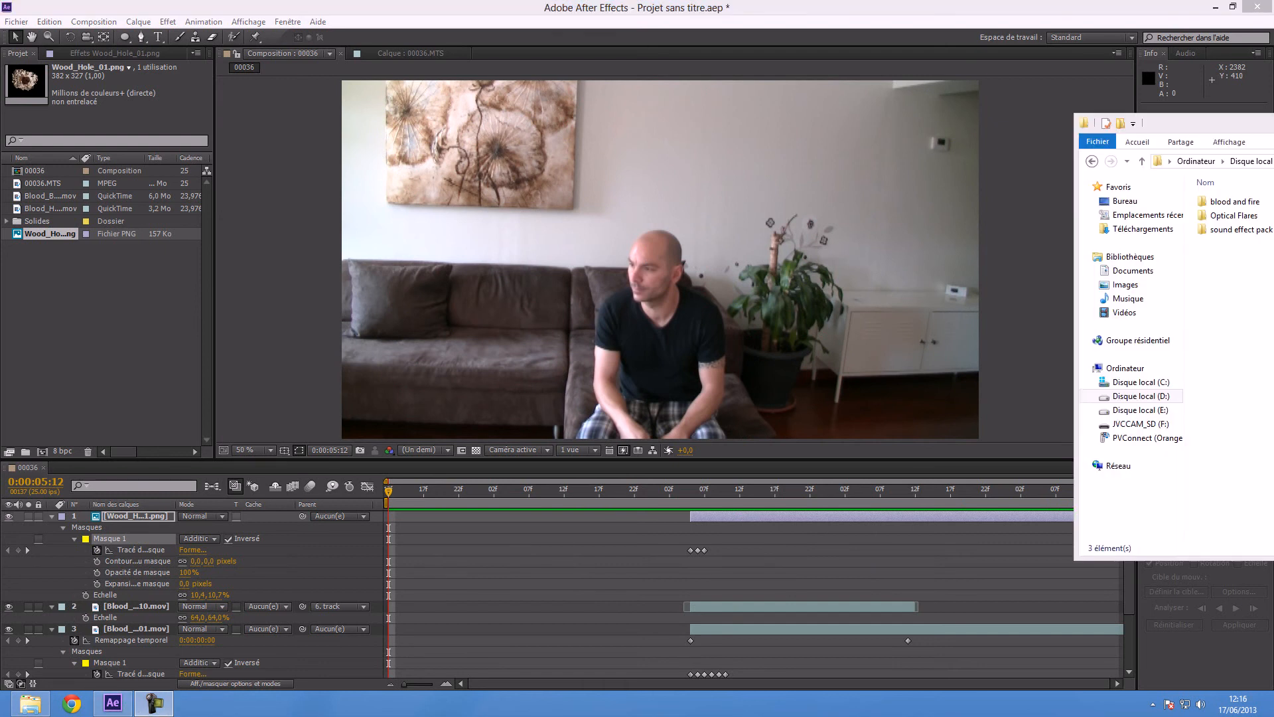
Step: Look through the sound effect pack and Complete Bundle! folders in File Explorer for a suitable sound
mouse_move(1271, 123)
left_mouse_down()
mouse_move(1082, 145)
mouse_move(1273, 113)
left_mouse_up()
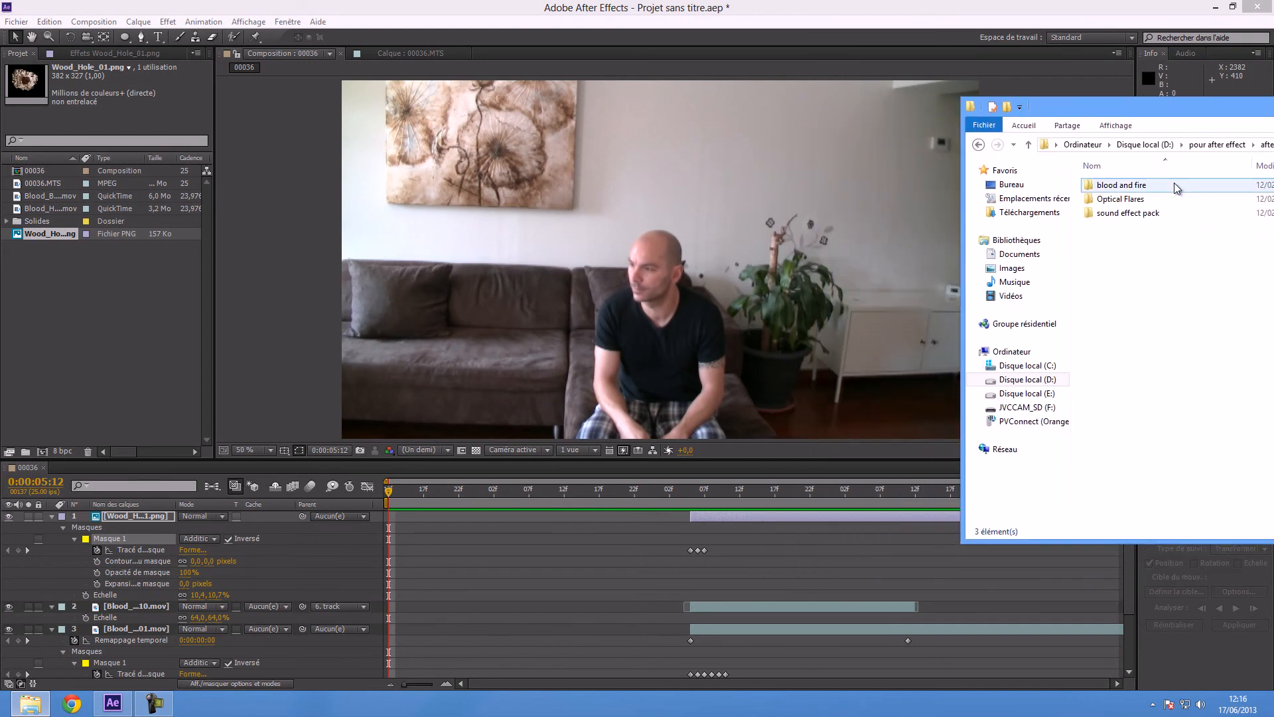
double_click(1155, 212)
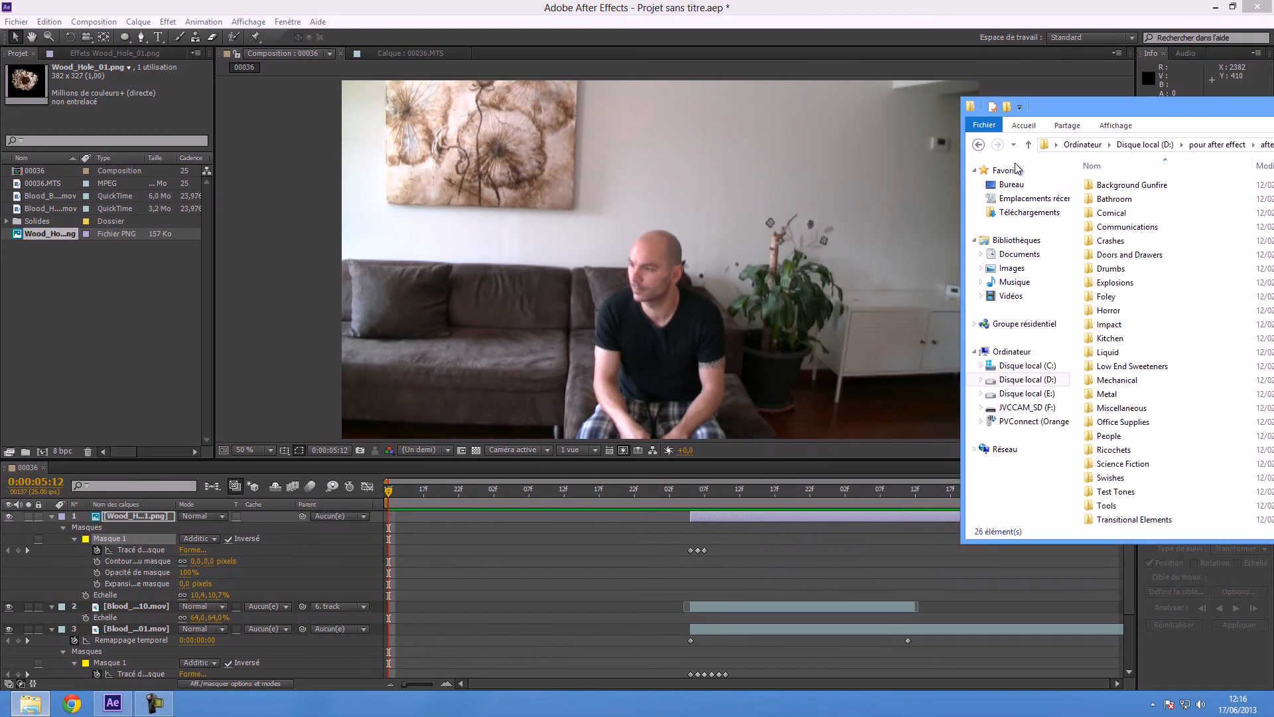
left_click(977, 145)
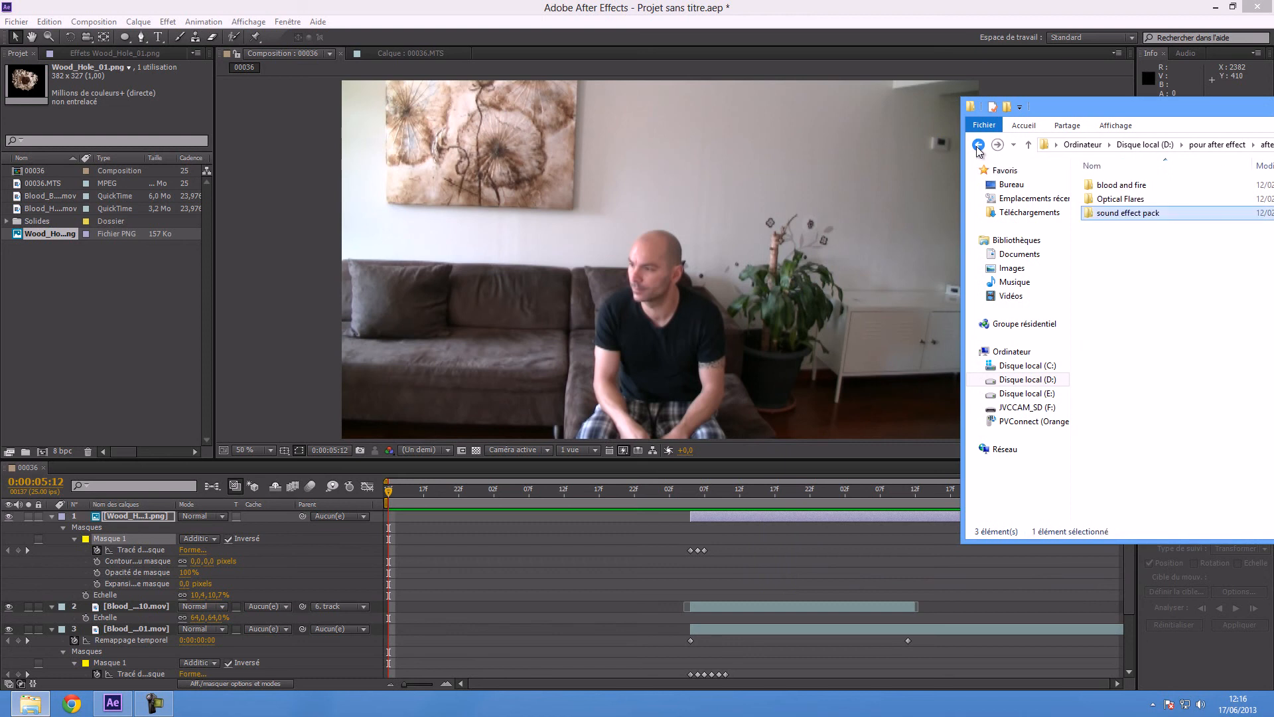
left_click(978, 145)
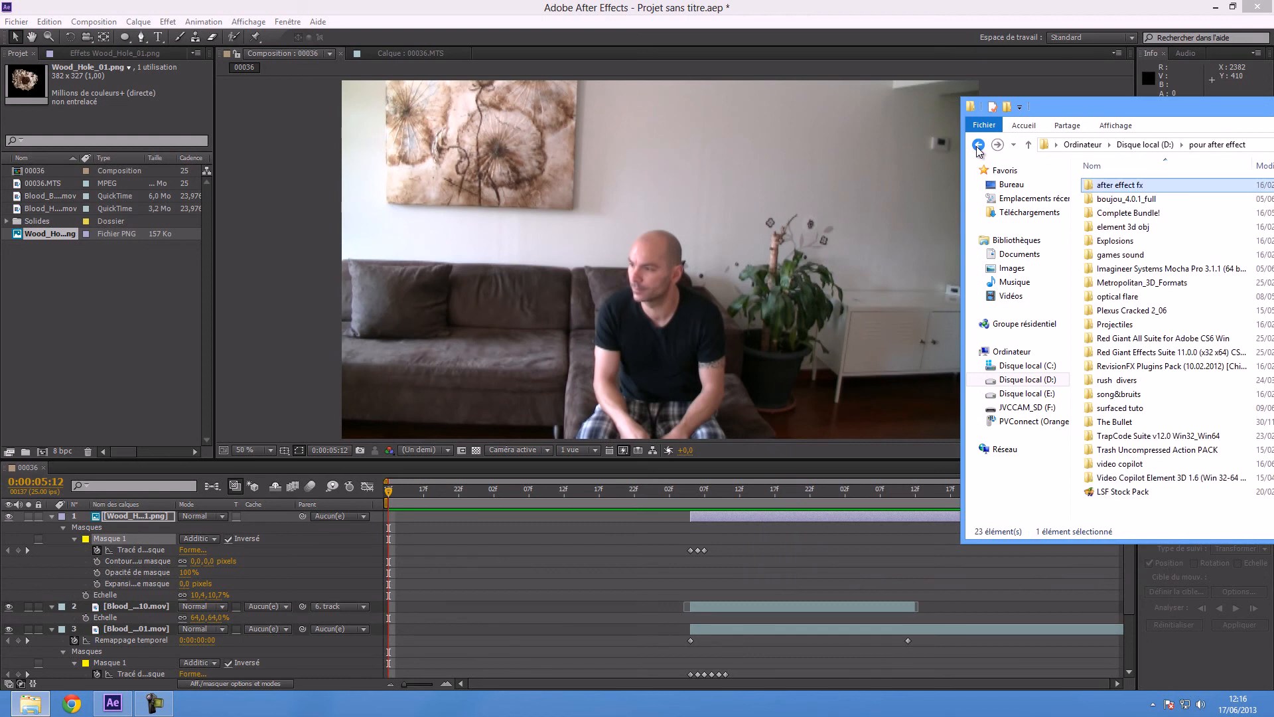
double_click(1180, 214)
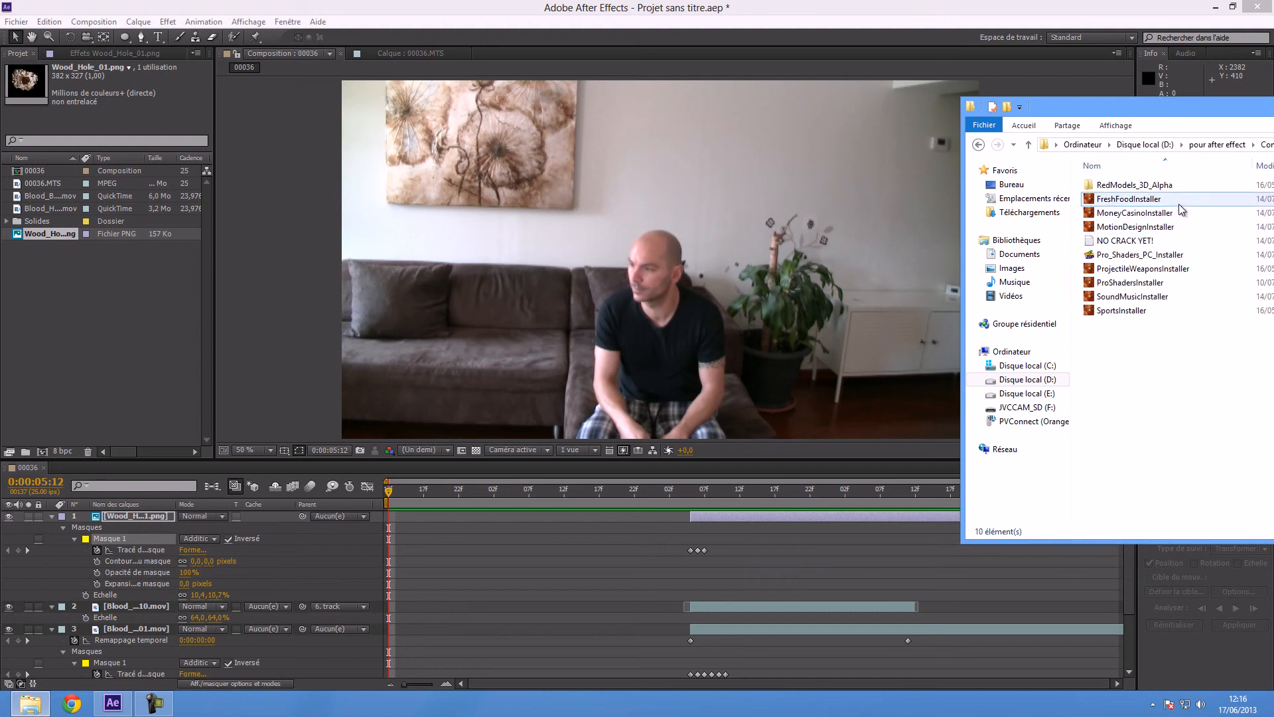
left_click(978, 145)
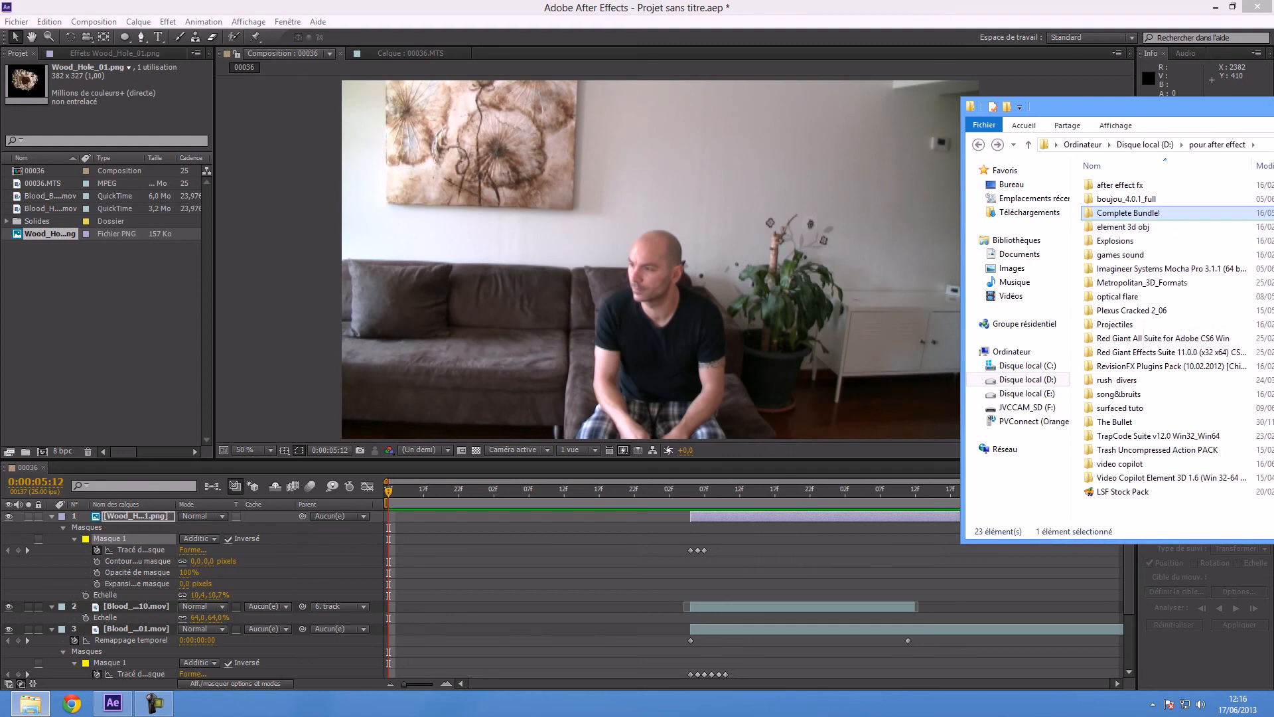
Step: Browse to the biker folder under games sound, quake, sound, player and listen to death2 in Windows Media Player
double_click(1092, 255)
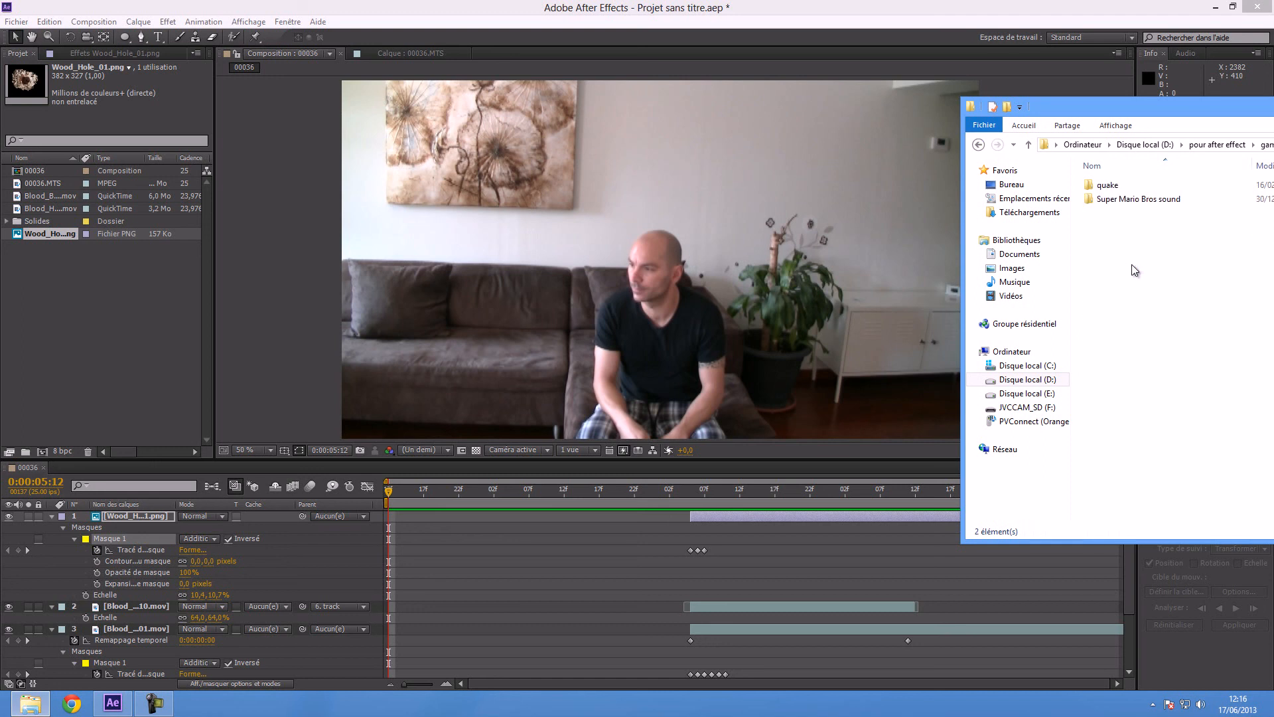
double_click(1108, 199)
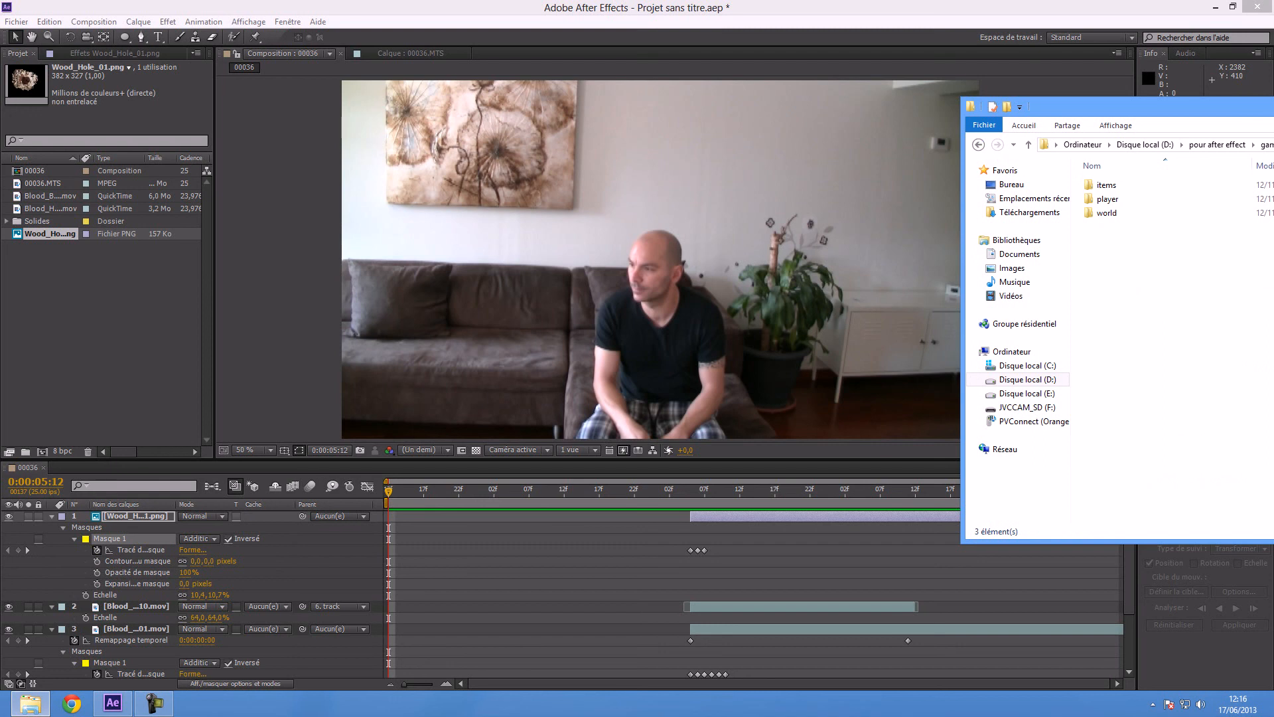
double_click(1107, 200)
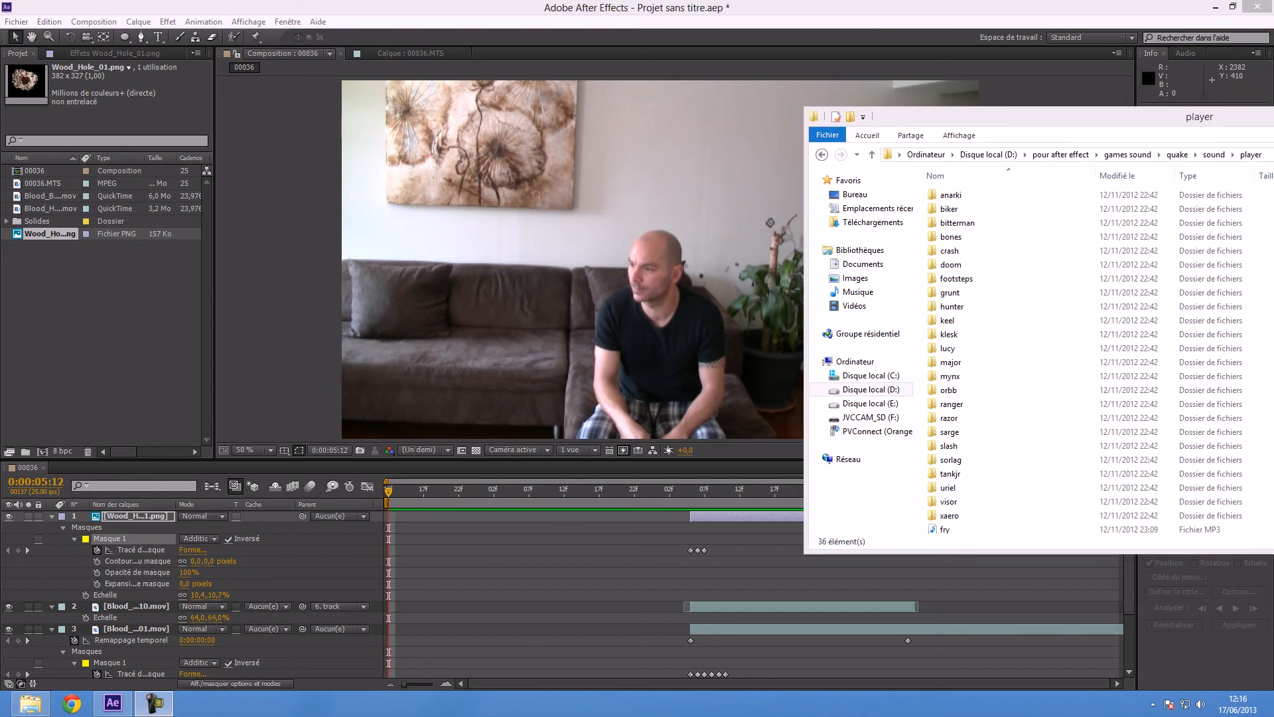
double_click(973, 209)
double_click(973, 209)
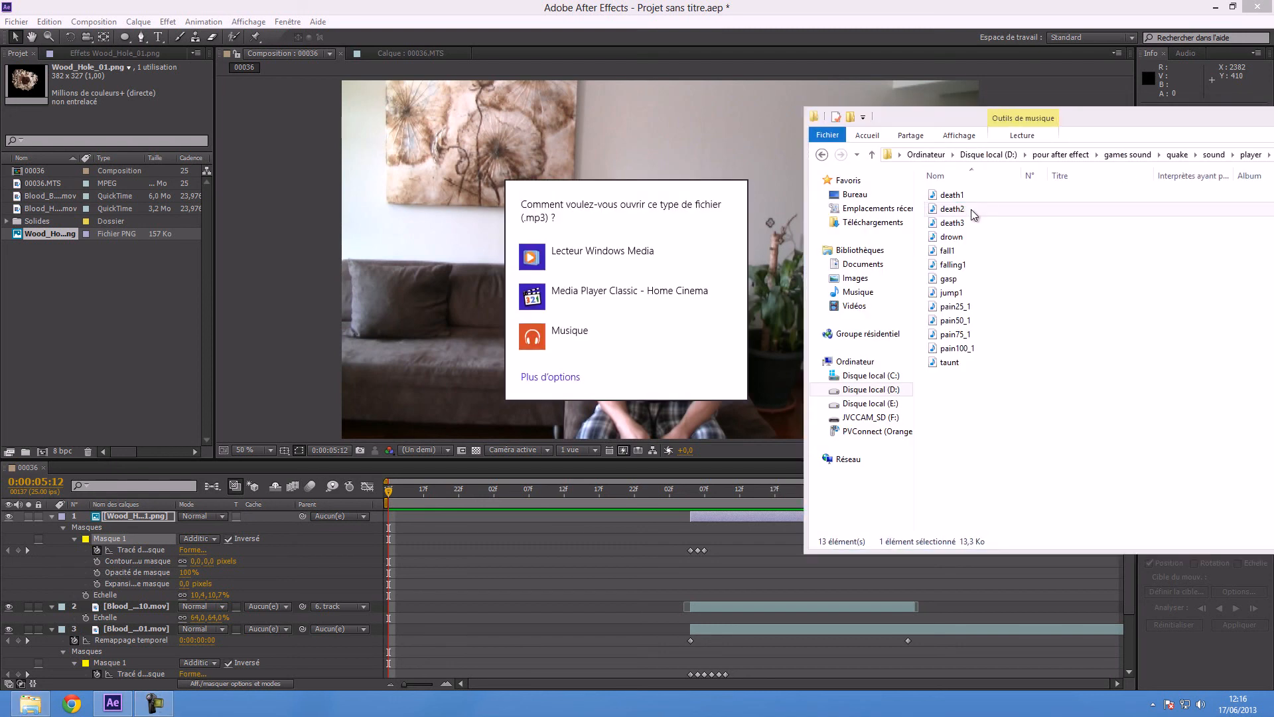
left_click(578, 248)
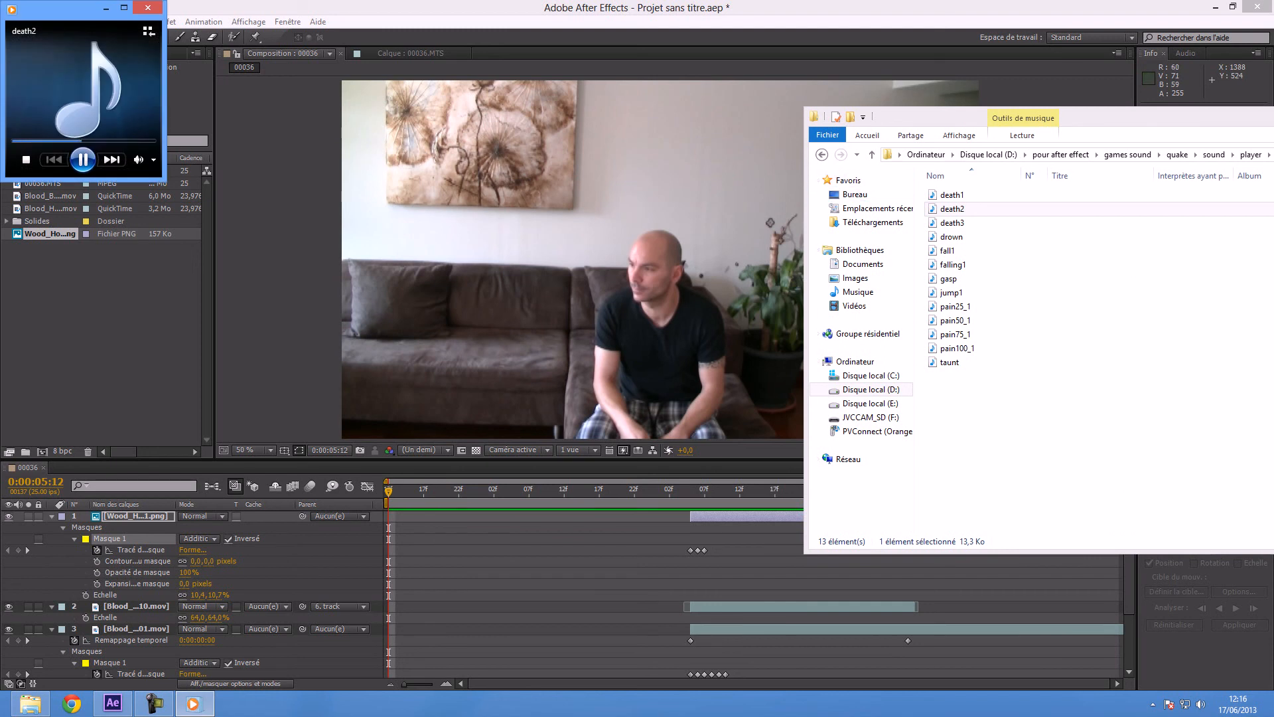
key("XF86AudioRaiseVolume")
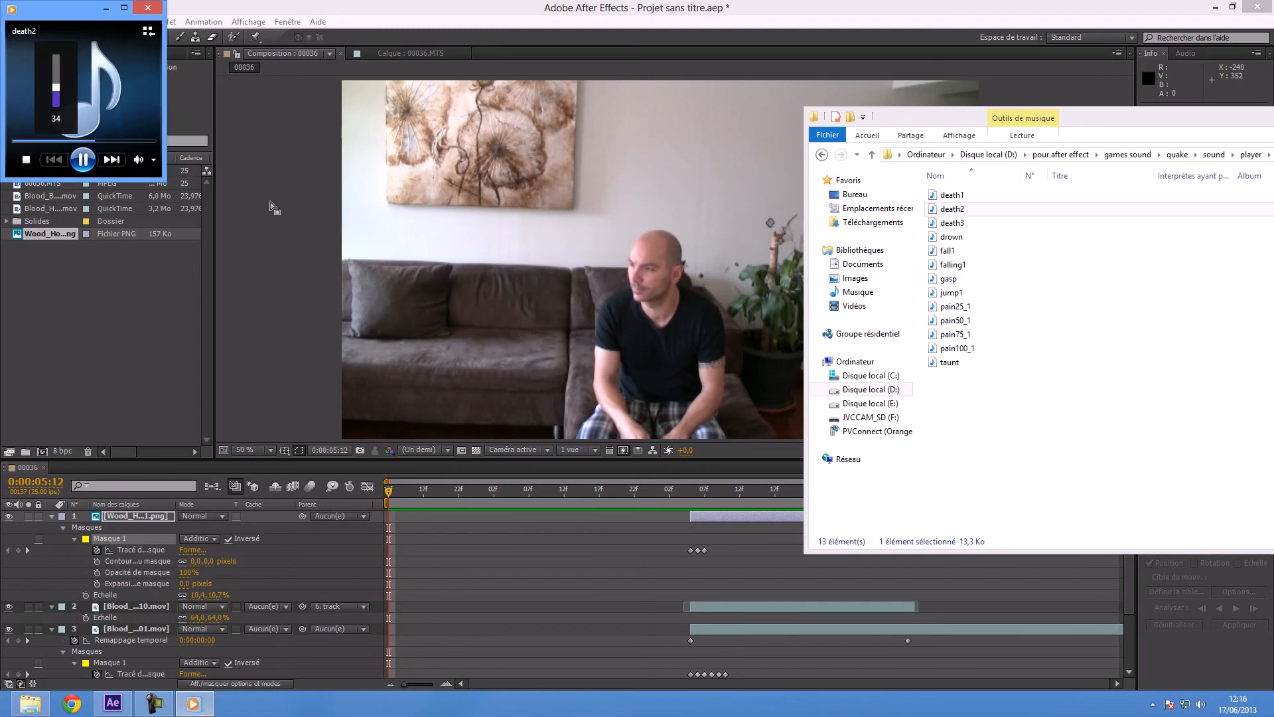
left_click(84, 167)
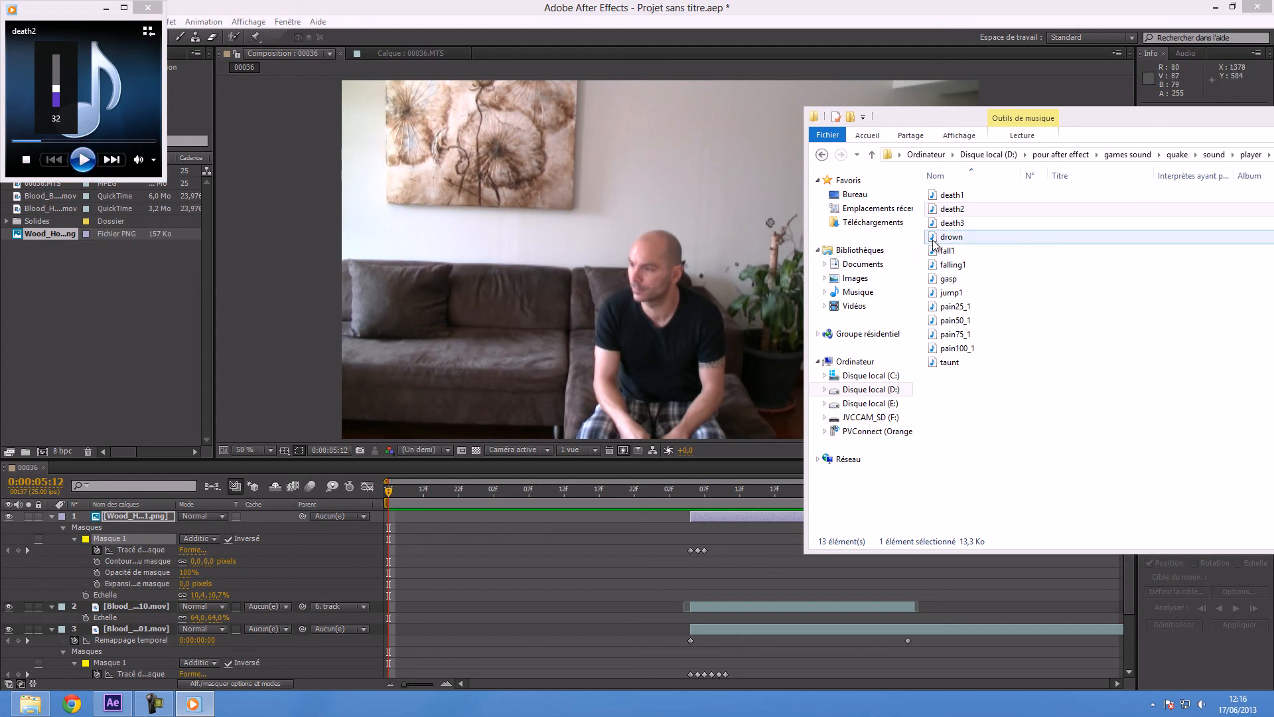
Step: Listen to the death1, death2, death3 and fall1 sounds in the bitterman folder
left_click(822, 155)
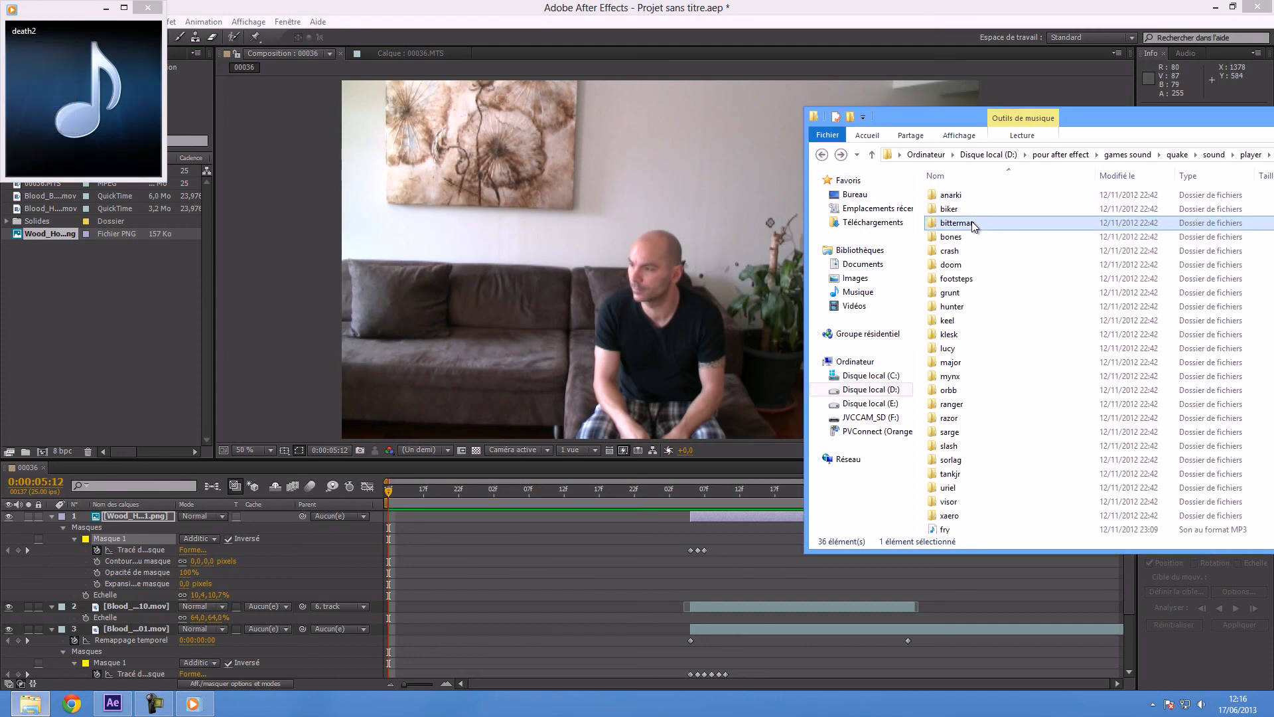
double_click(972, 221)
left_click(956, 196)
double_click(956, 197)
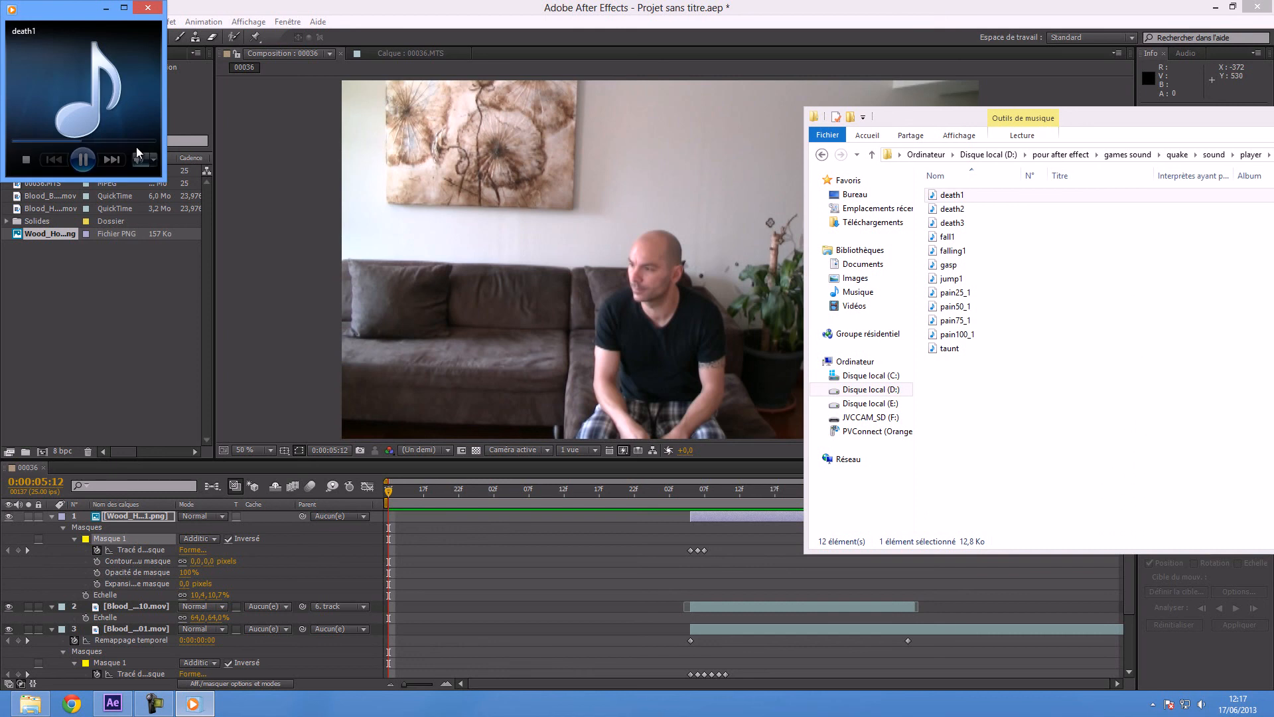
double_click(951, 210)
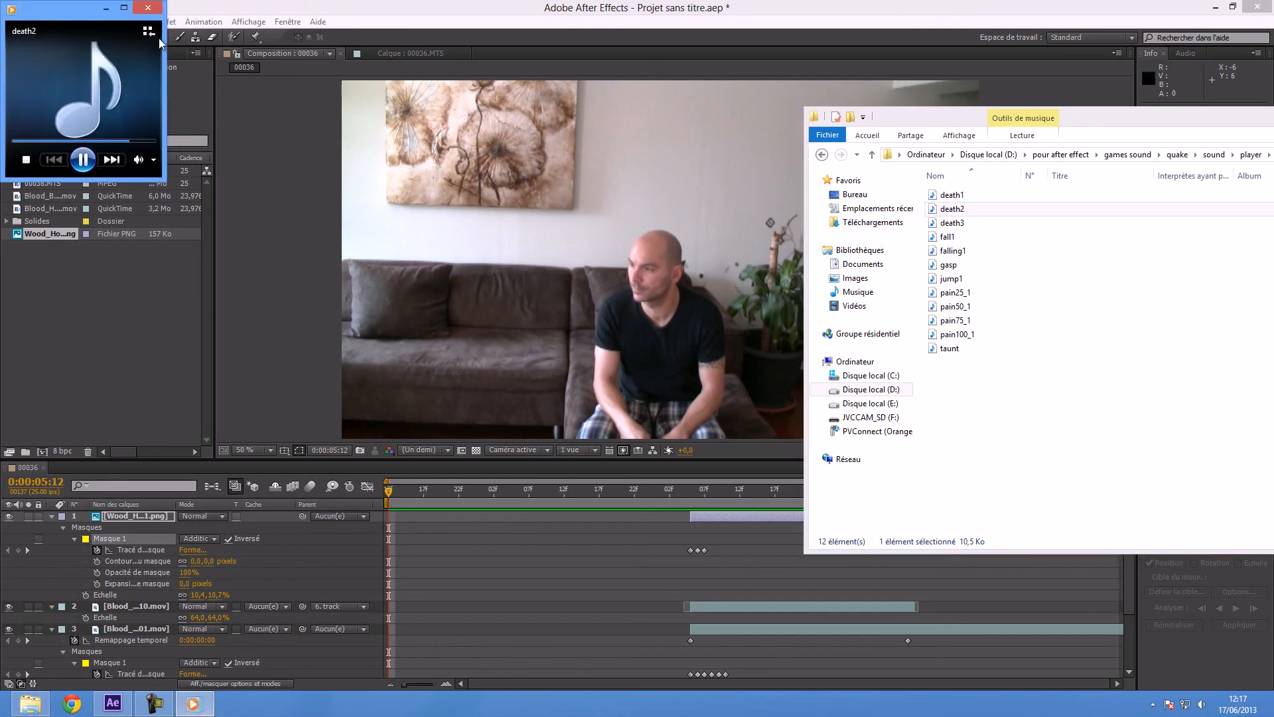
double_click(952, 223)
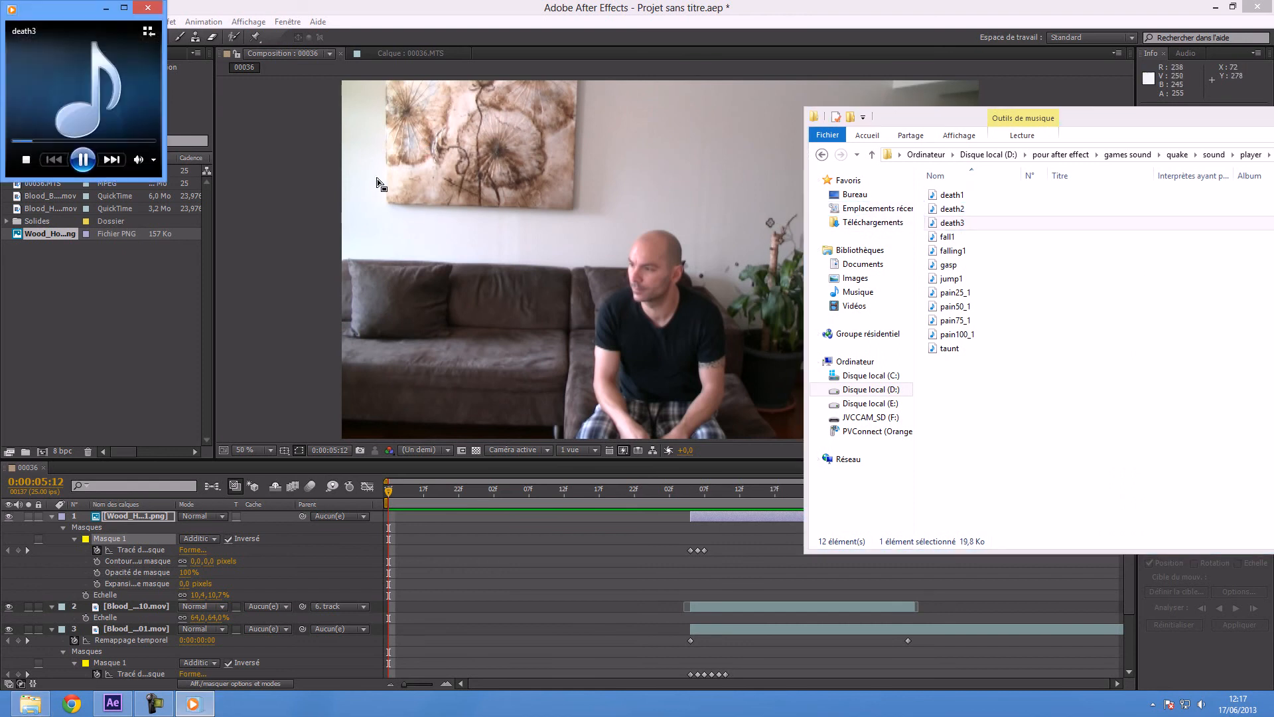
left_click(148, 7)
double_click(948, 237)
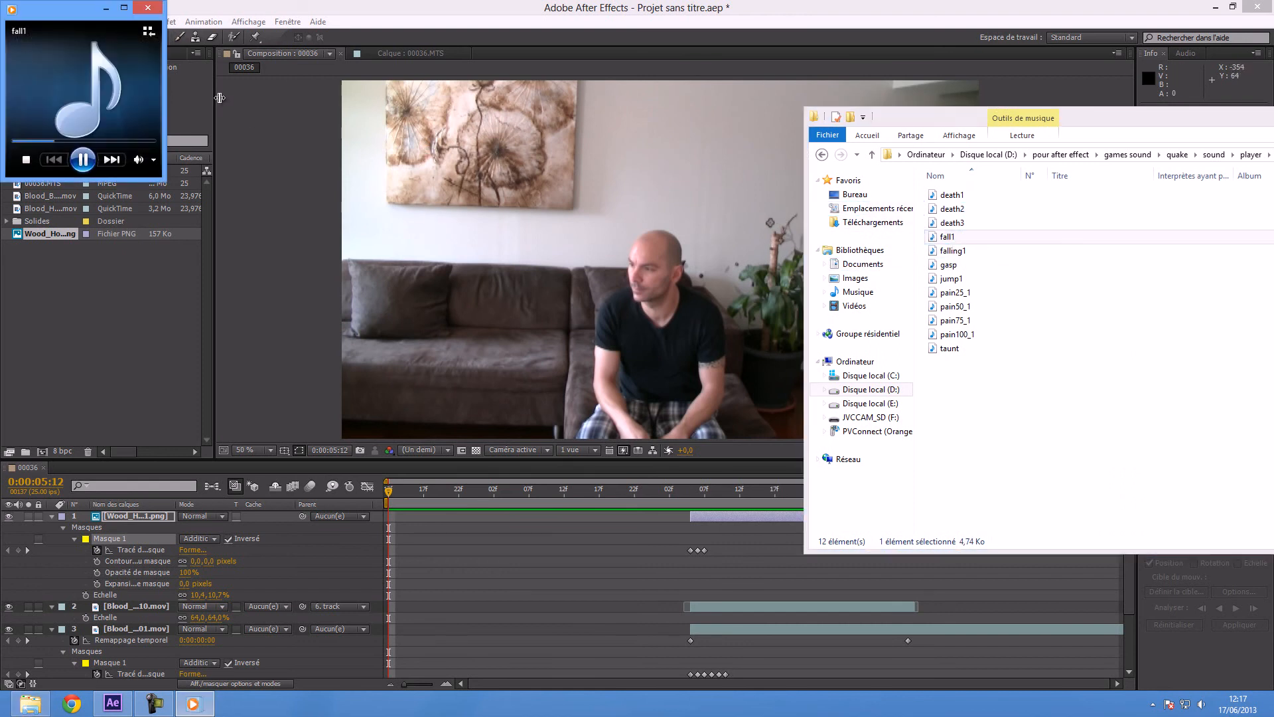
left_click(148, 8)
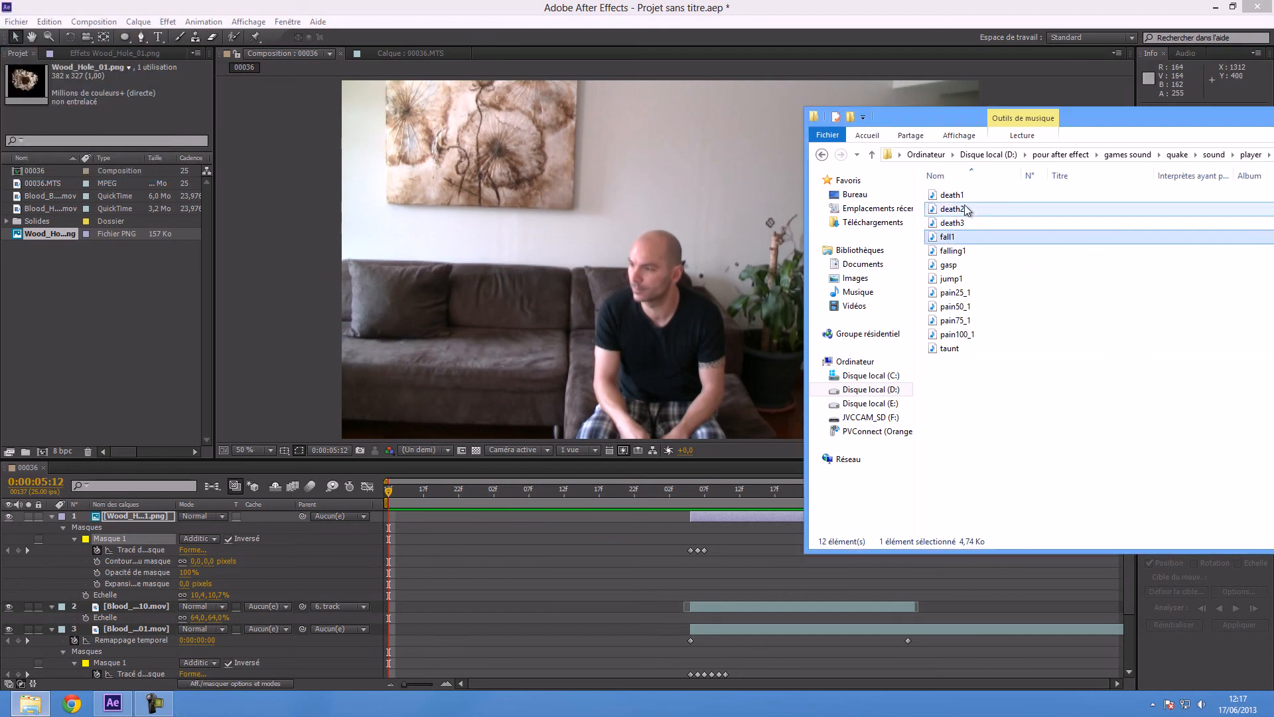
Step: Listen again to death1 and death2 in the player sounds folder, and import death2.mp3 into the After Effects project
double_click(959, 196)
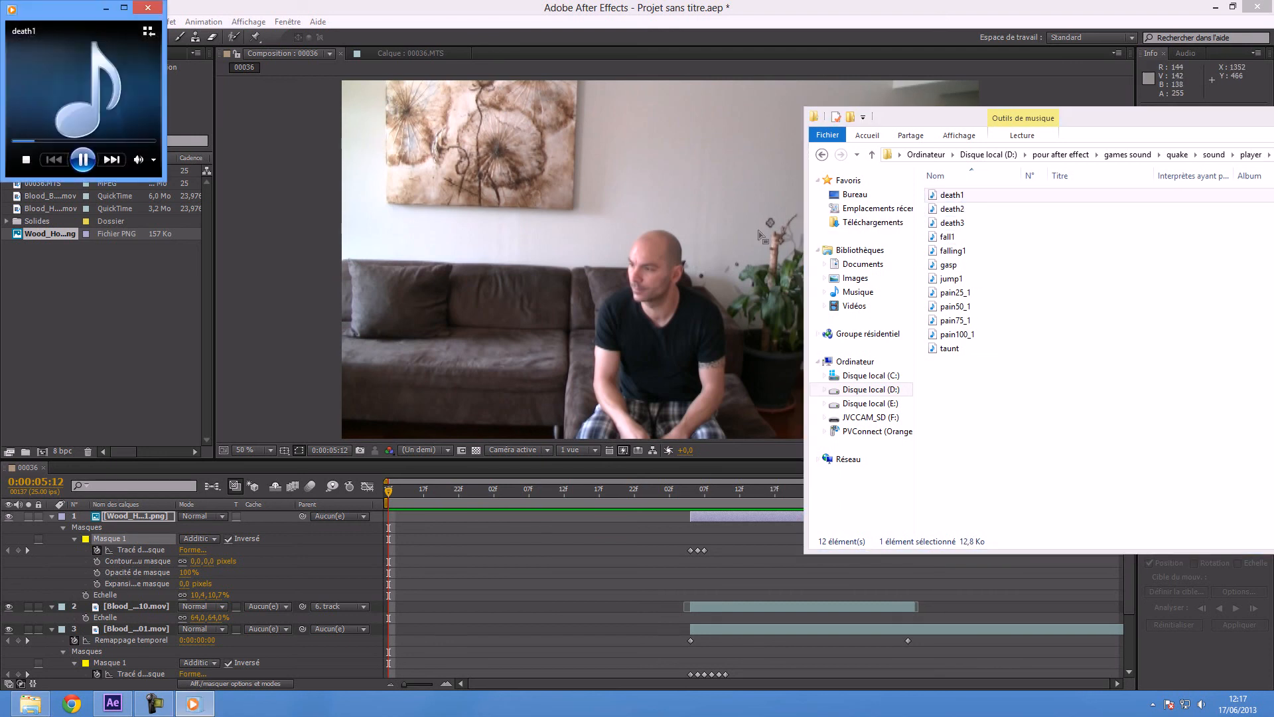
left_click(148, 8)
double_click(959, 209)
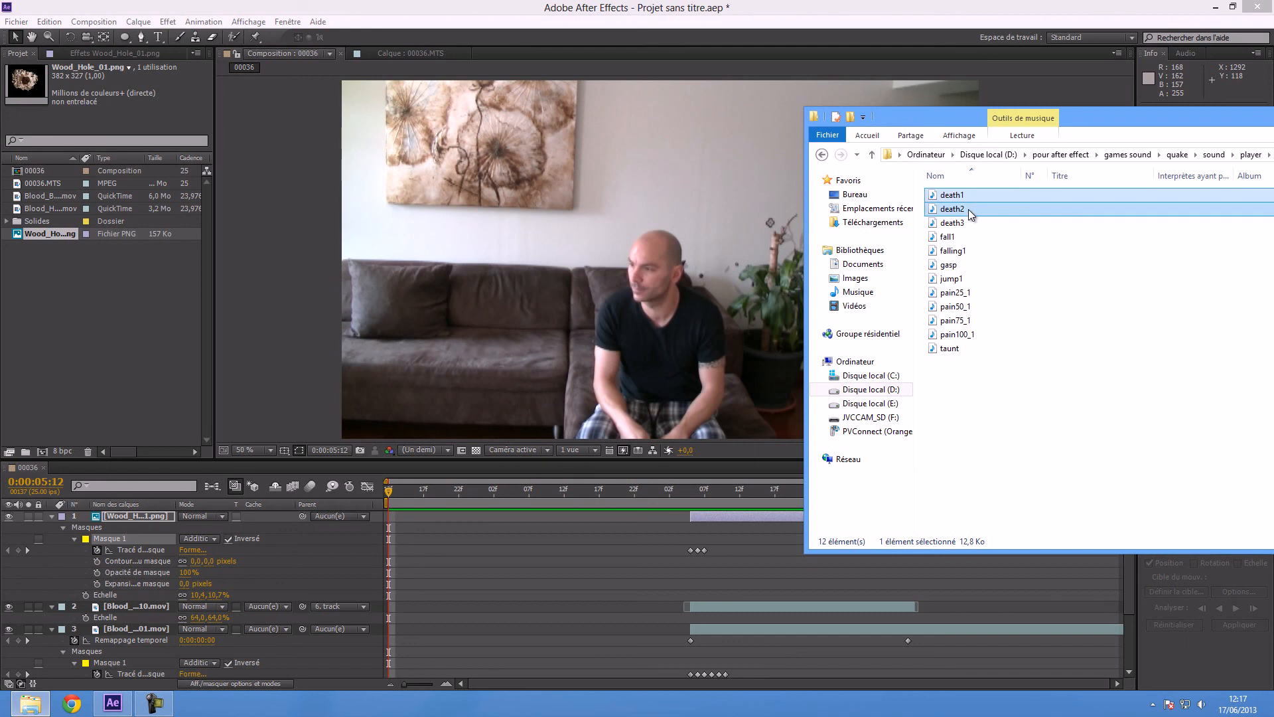
left_click(148, 8)
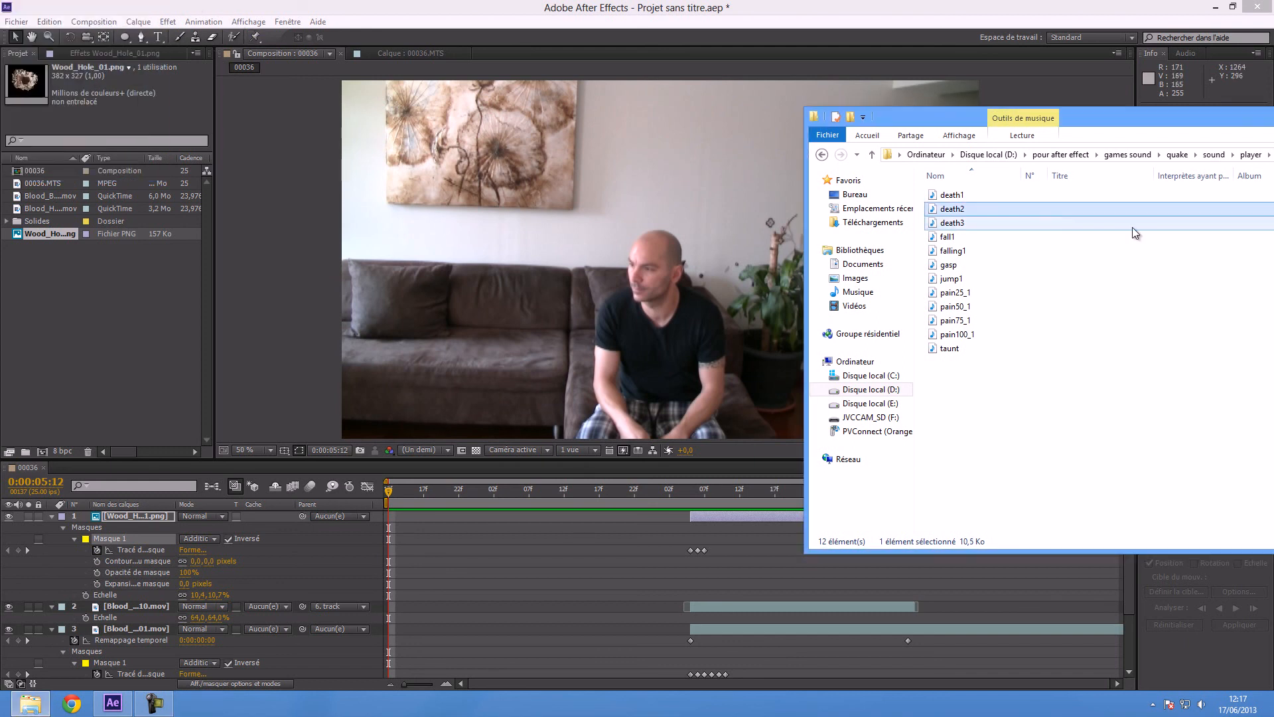
left_click_drag(964, 211, 58, 380)
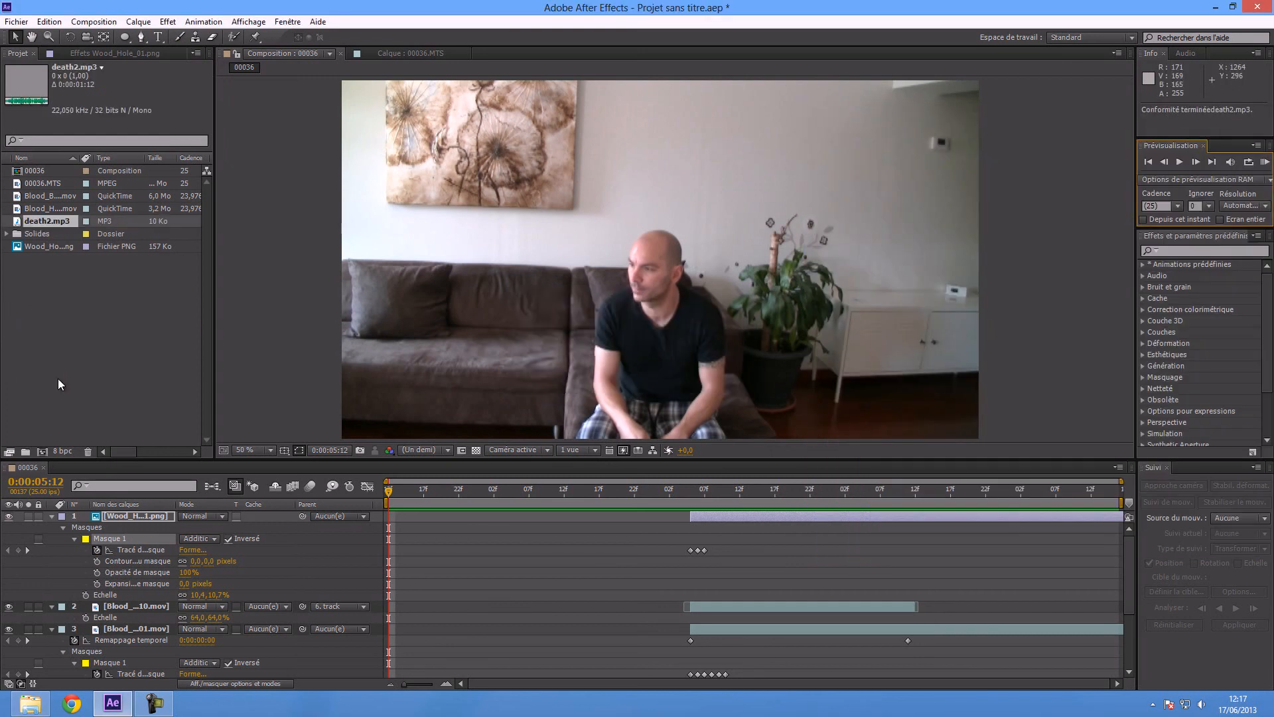
Step: Find Qsz92 in the sound effect pack's Pistol folder, listen to it in Windows Media Player and import it into the project
left_click_drag(1089, 114, 1273, 86)
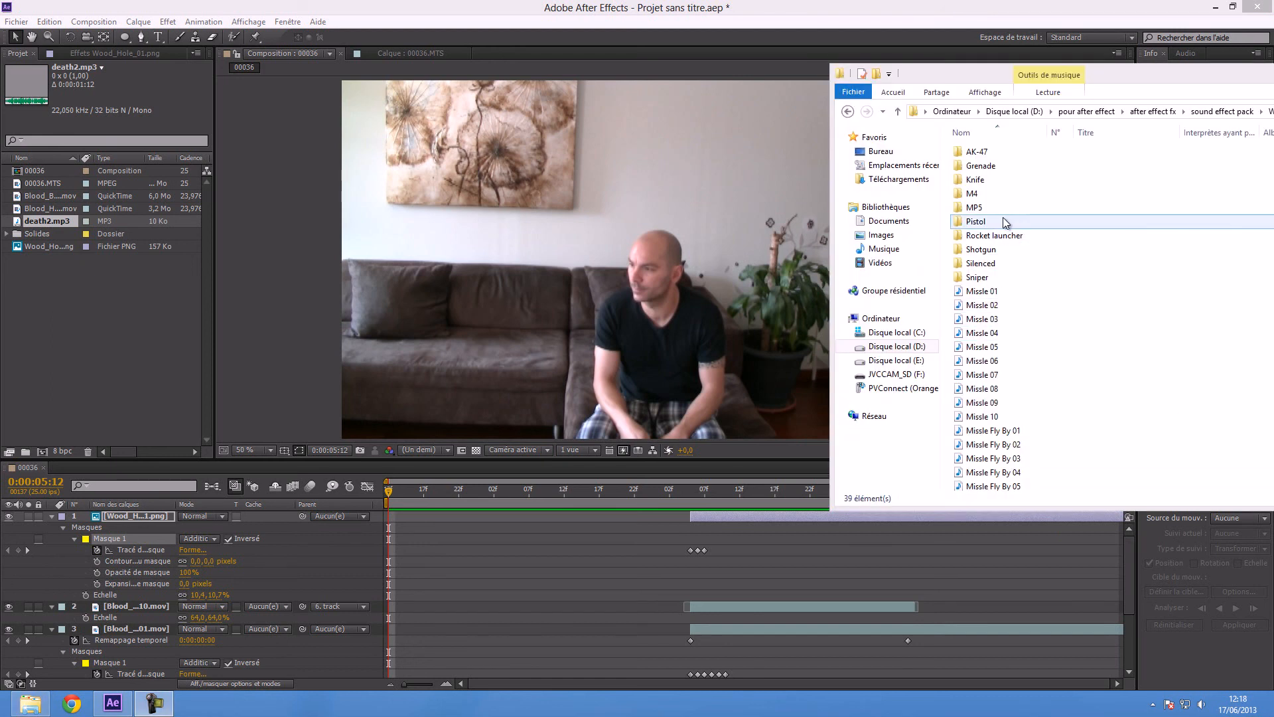
double_click(1004, 220)
double_click(995, 196)
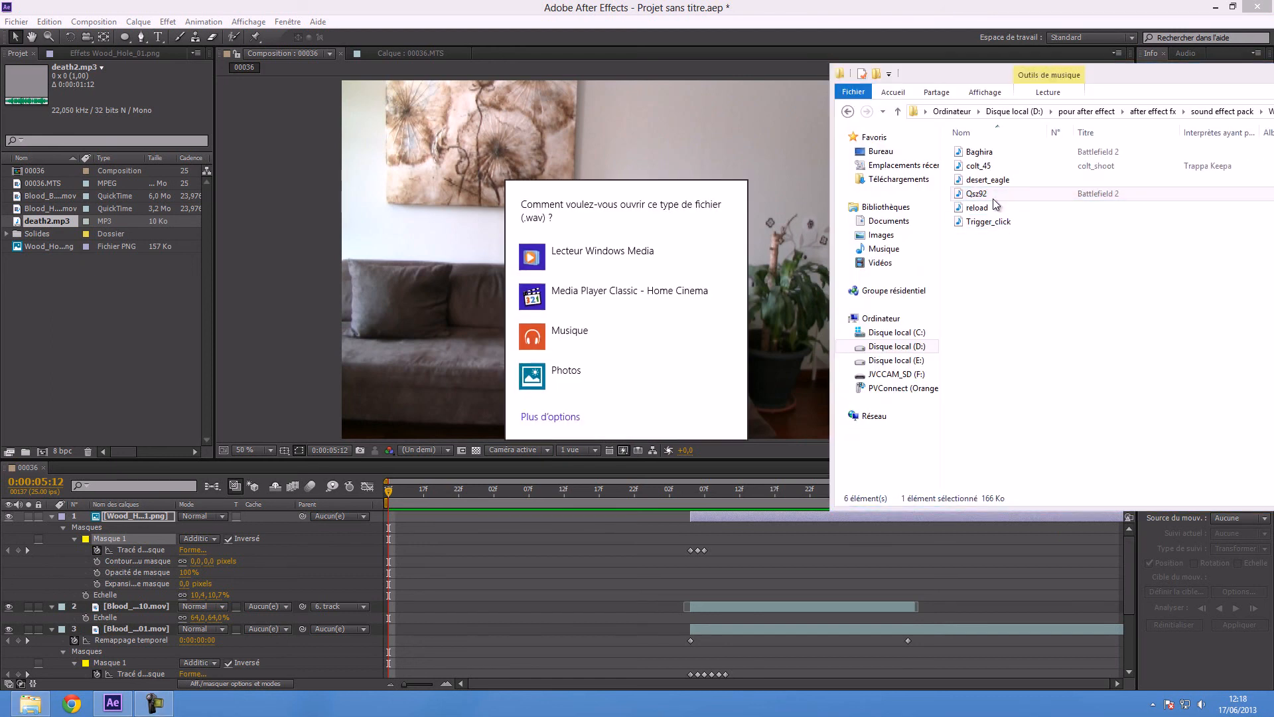
left_click(632, 249)
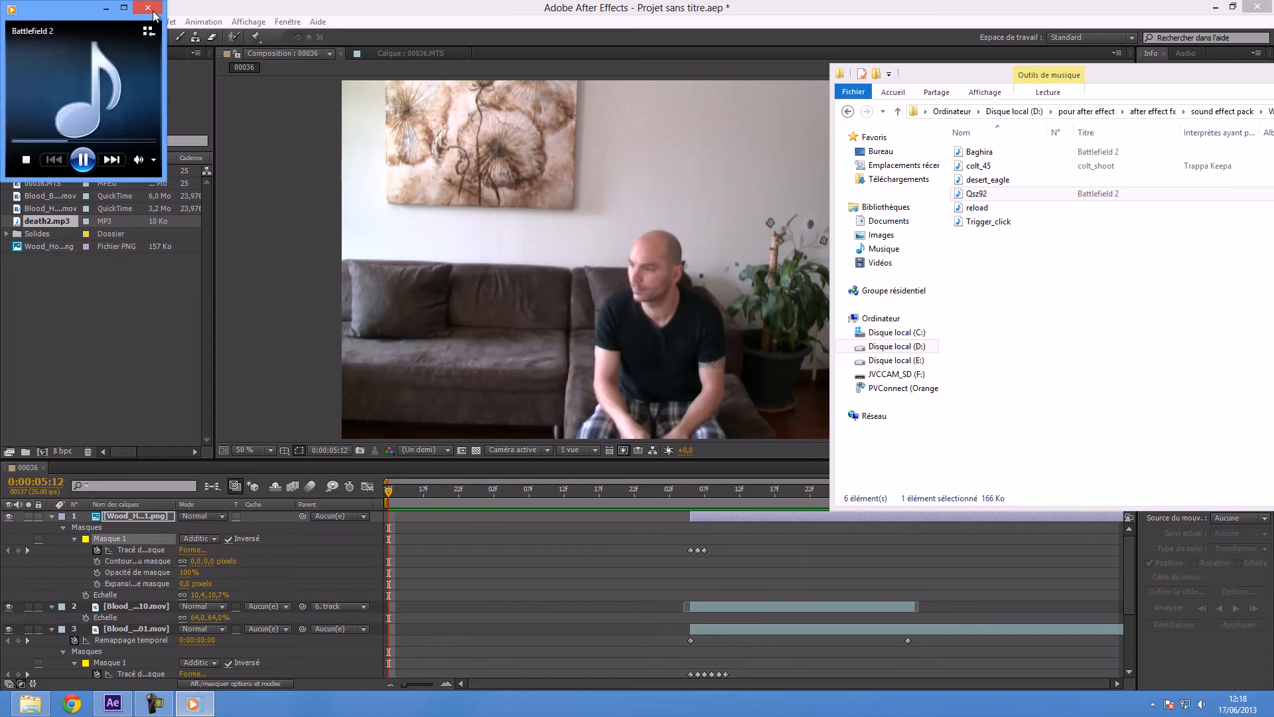
left_click(148, 9)
left_click_drag(1015, 190, 124, 370)
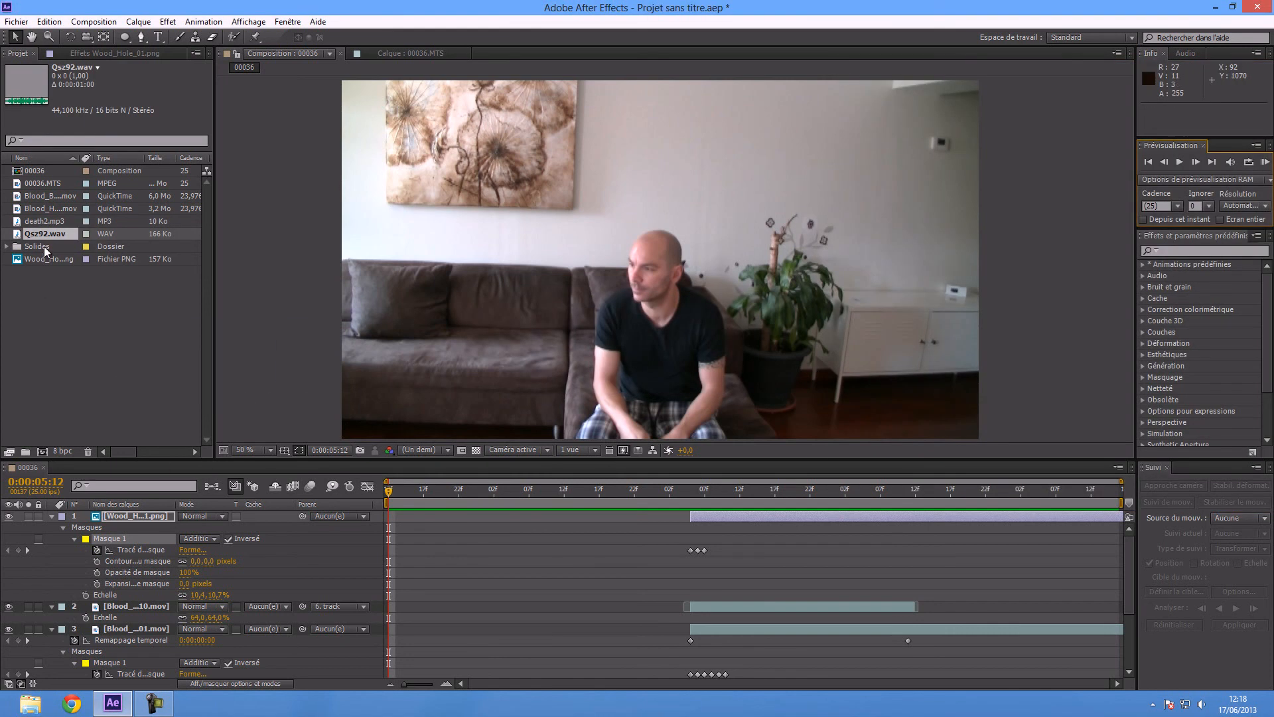
Step: Add Qsz92.wav and death2.mp3 as the top layers of composition 00036 and start both at the gunshot, 0:00:07:05
left_click_drag(45, 234, 134, 518)
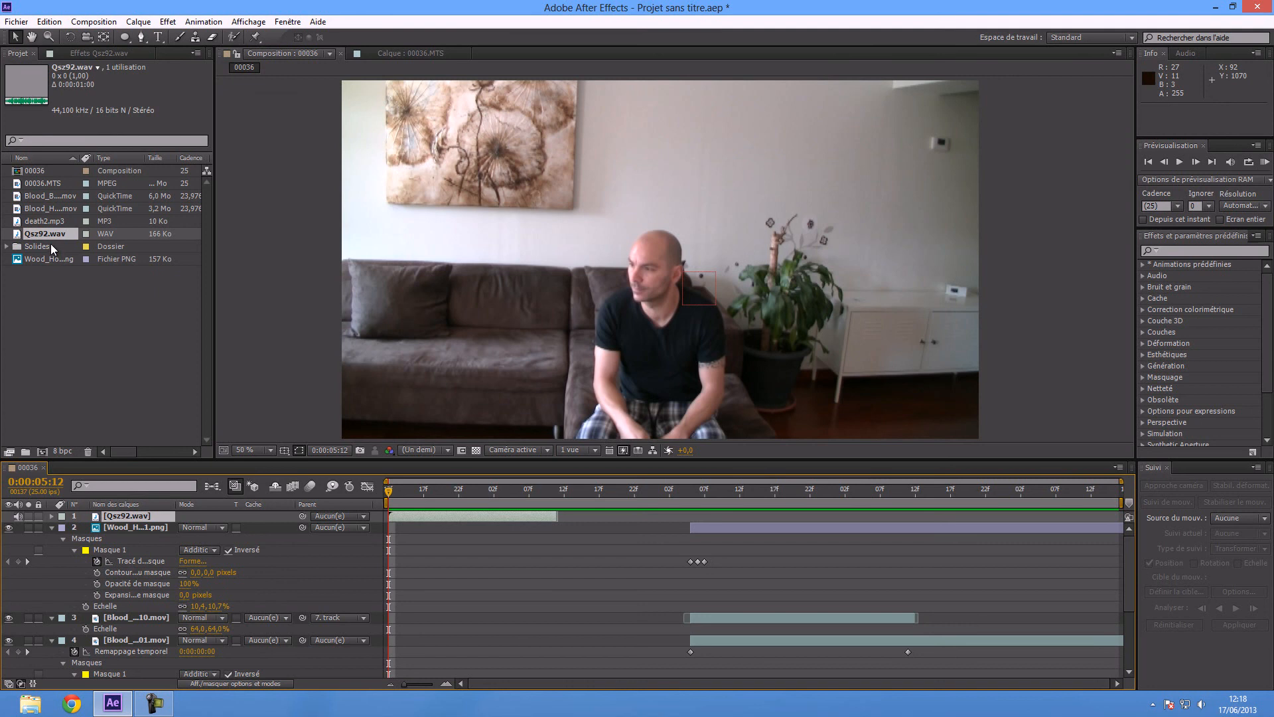
left_click_drag(52, 225, 136, 518)
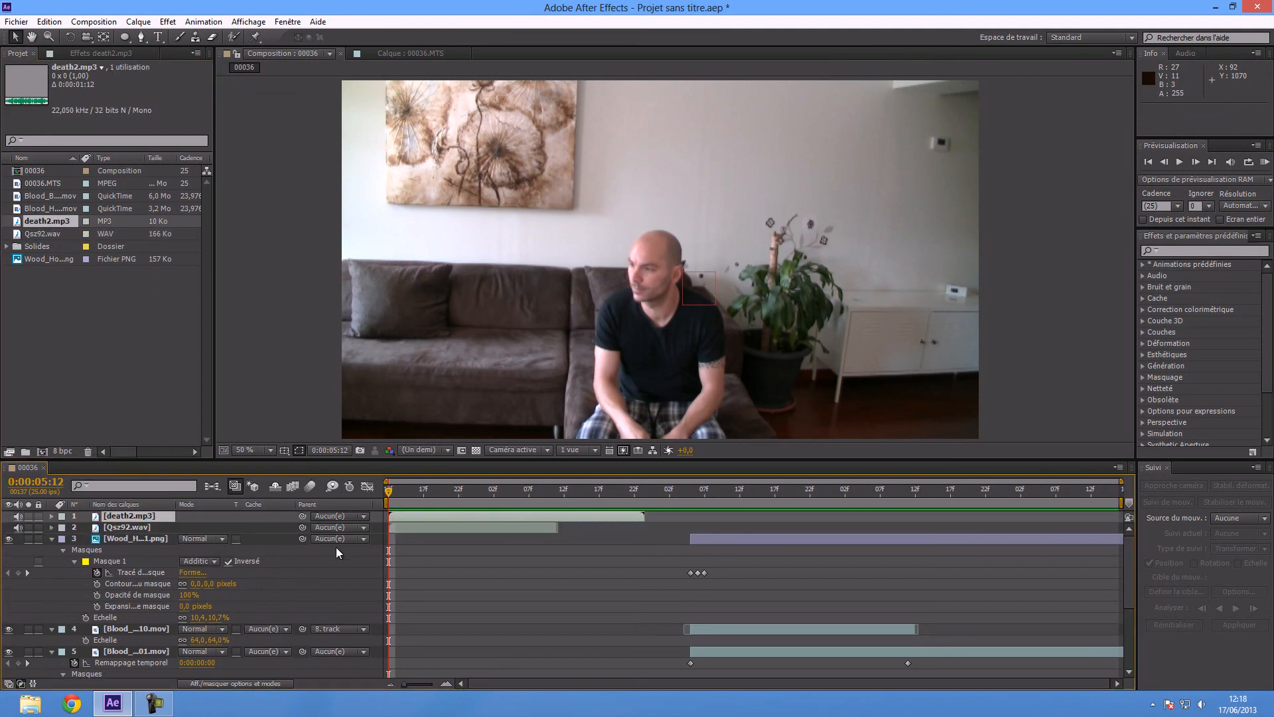
left_click_drag(443, 515, 748, 531)
left_click_drag(529, 525, 830, 540)
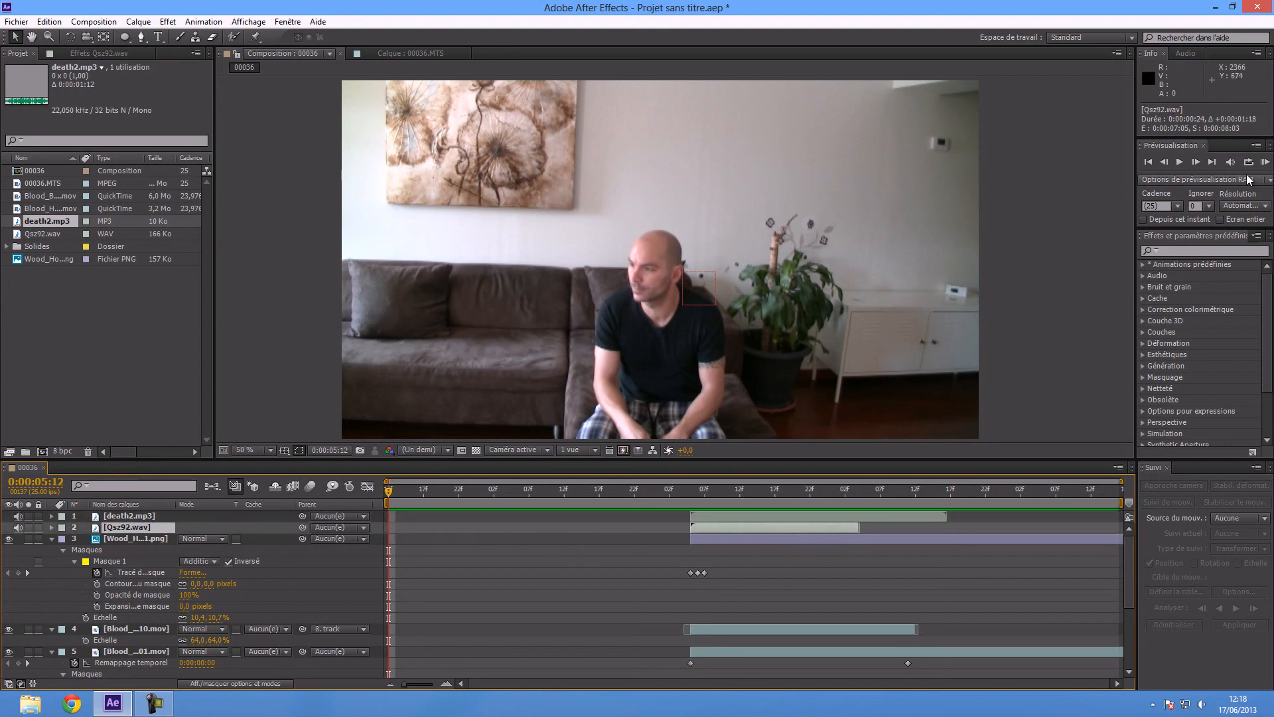
Step: RAM preview the shot with the gunshot and death sounds, raising the computer's volume to hear them
left_click(1270, 162)
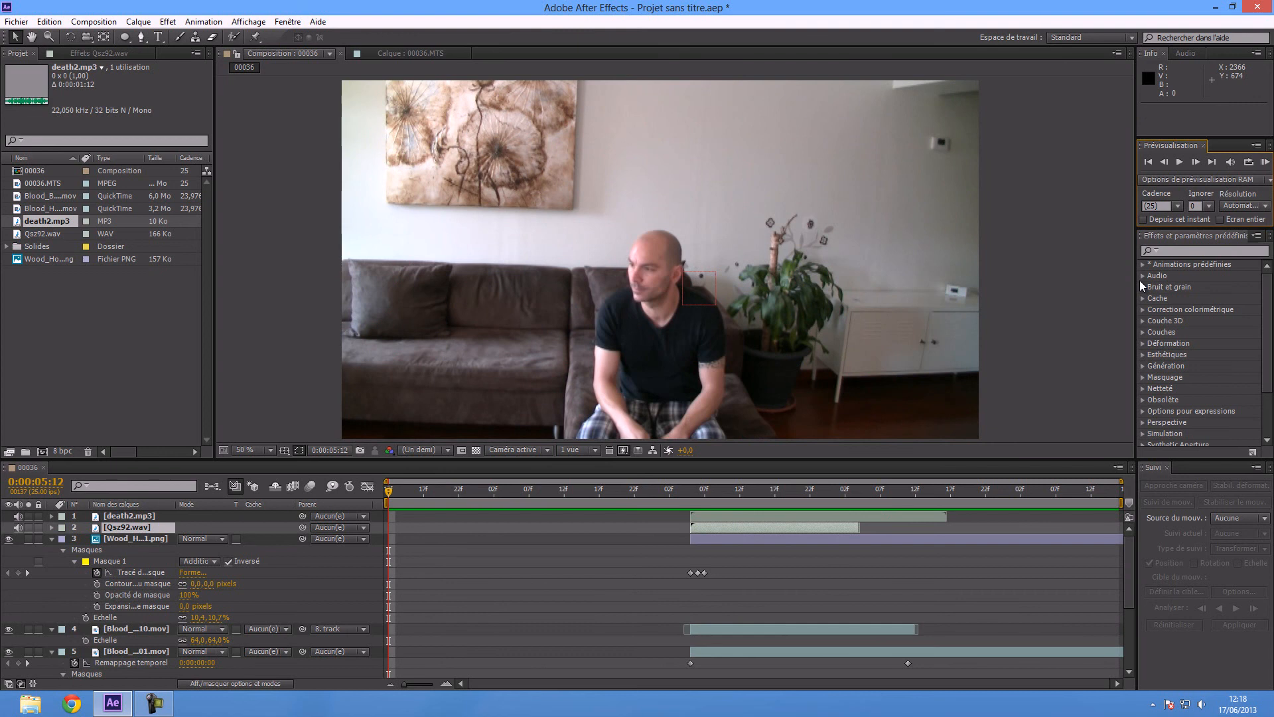
key("XF86AudioRaiseVolume")
left_click(1264, 162)
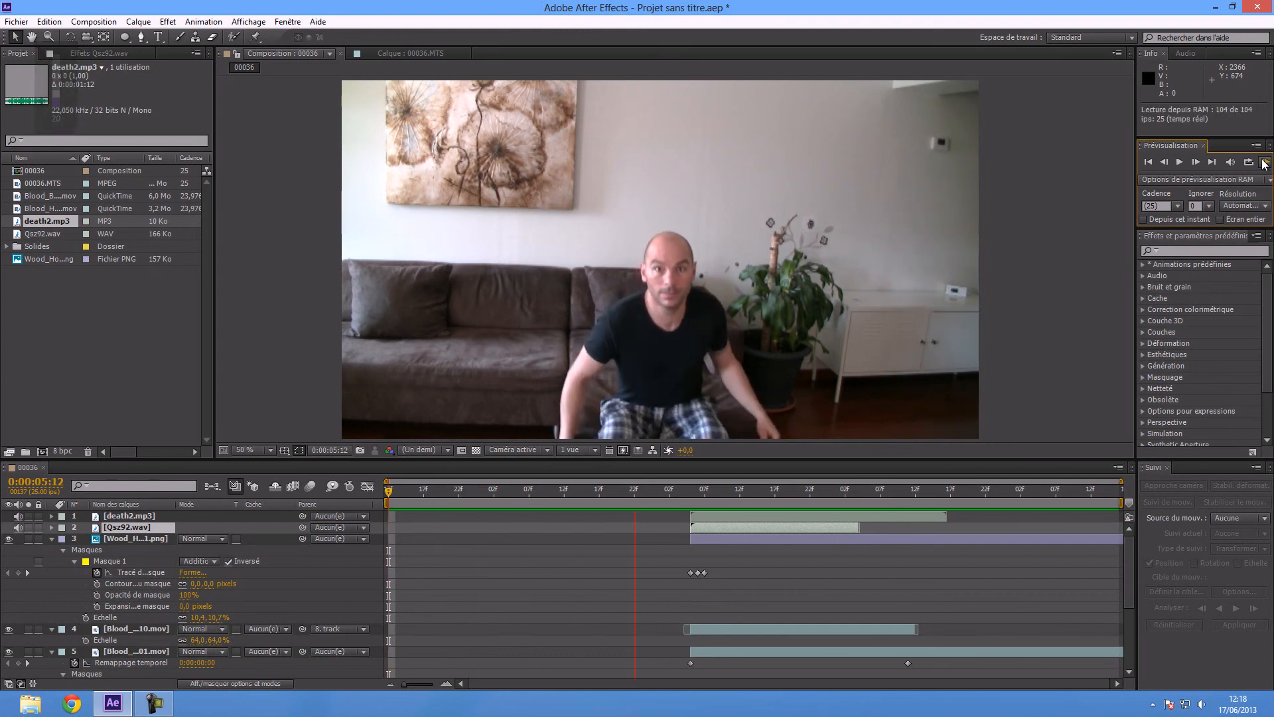
left_click(1265, 164)
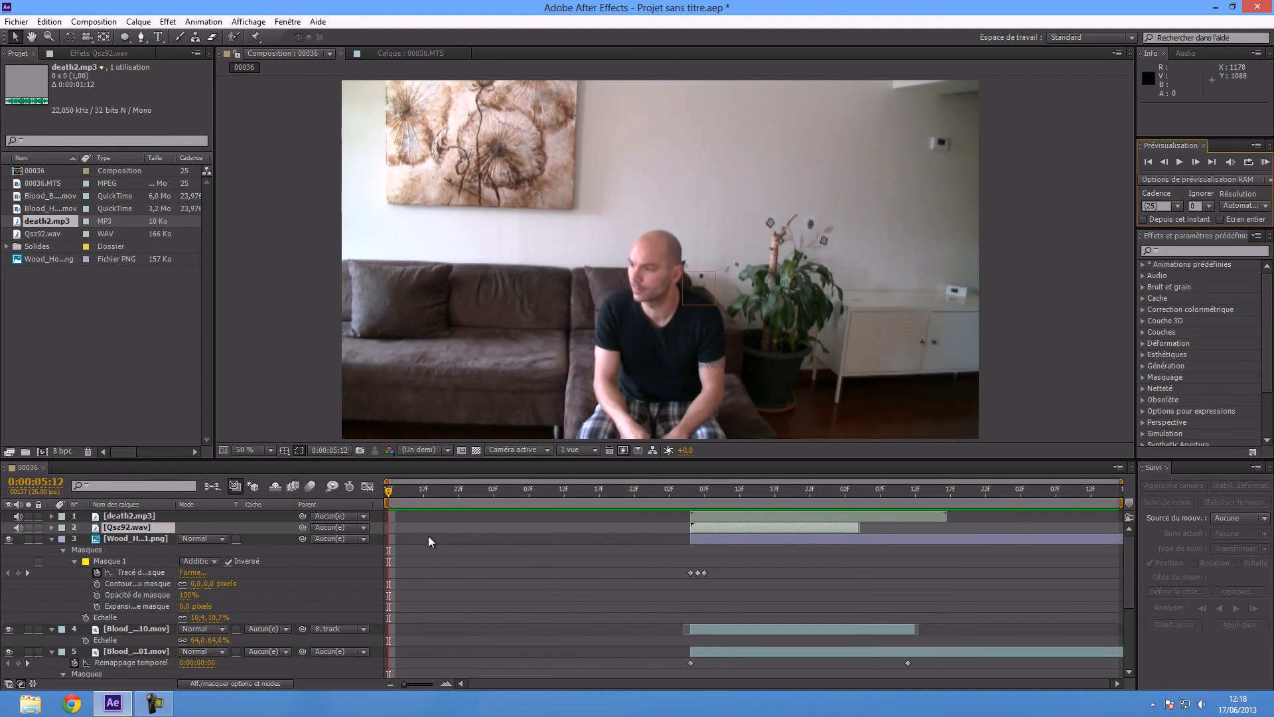
Step: Set the audio level of the death2.mp3 layer to -5 dB
left_click(50, 517)
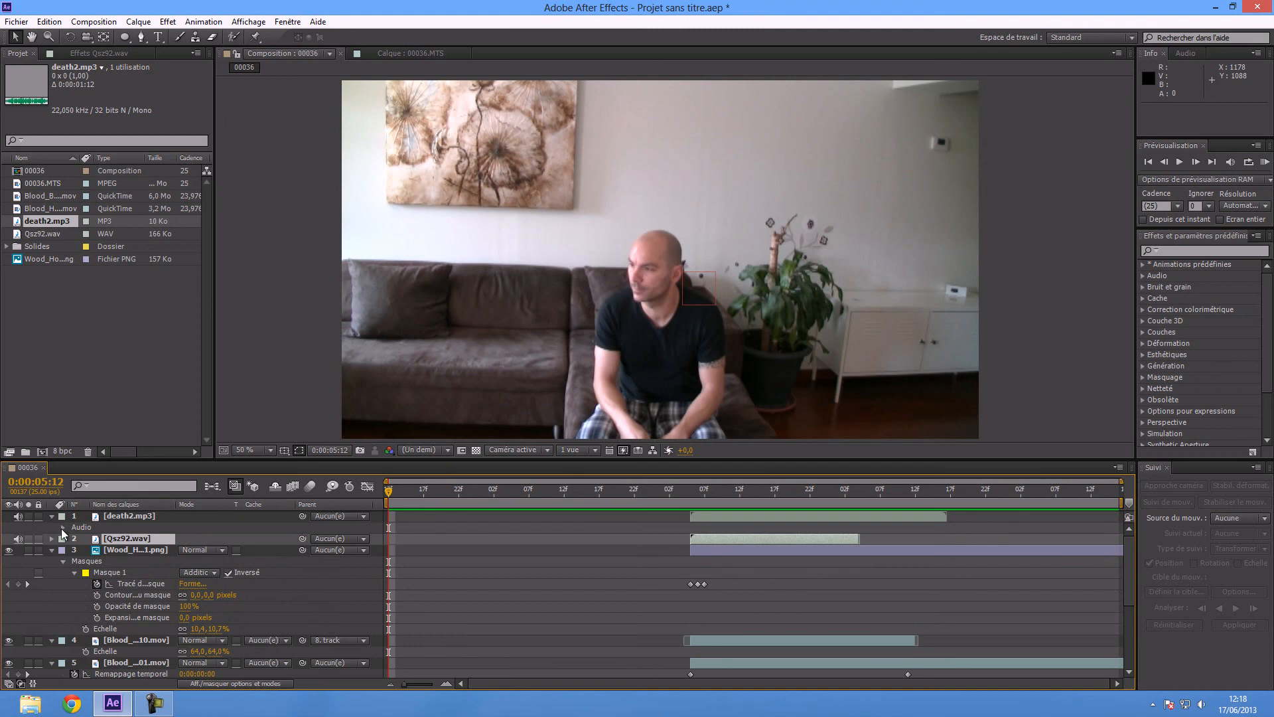
left_click(63, 528)
left_click(190, 539)
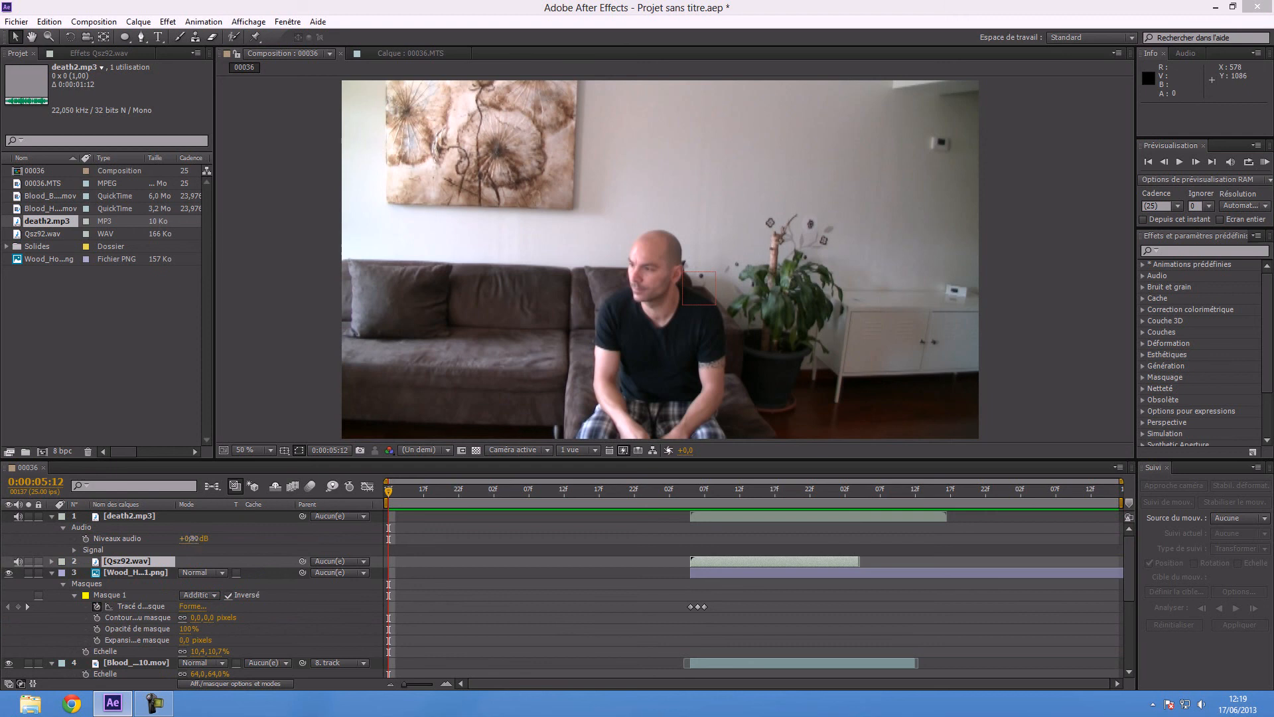
left_click(194, 539)
type("-5")
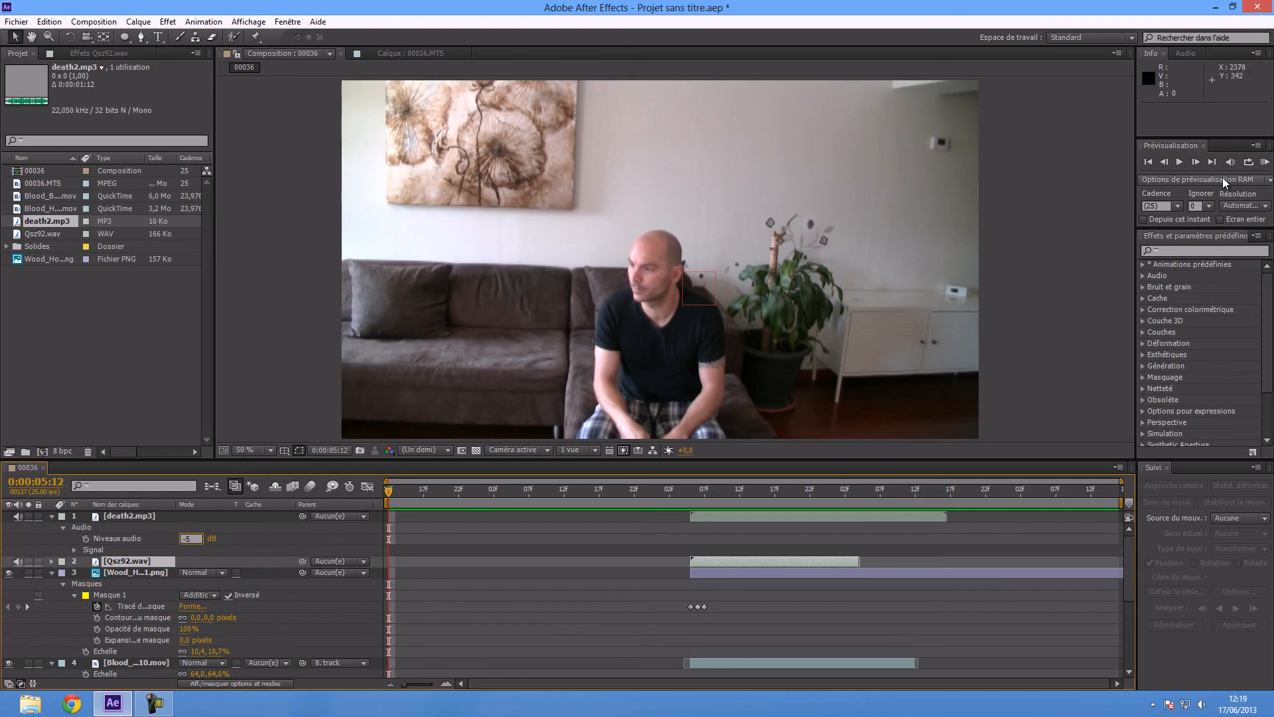
Step: RAM preview the shot with the adjusted sound mix, and inspect the wound and wall splatter at 0:00:07:13
left_click(1264, 163)
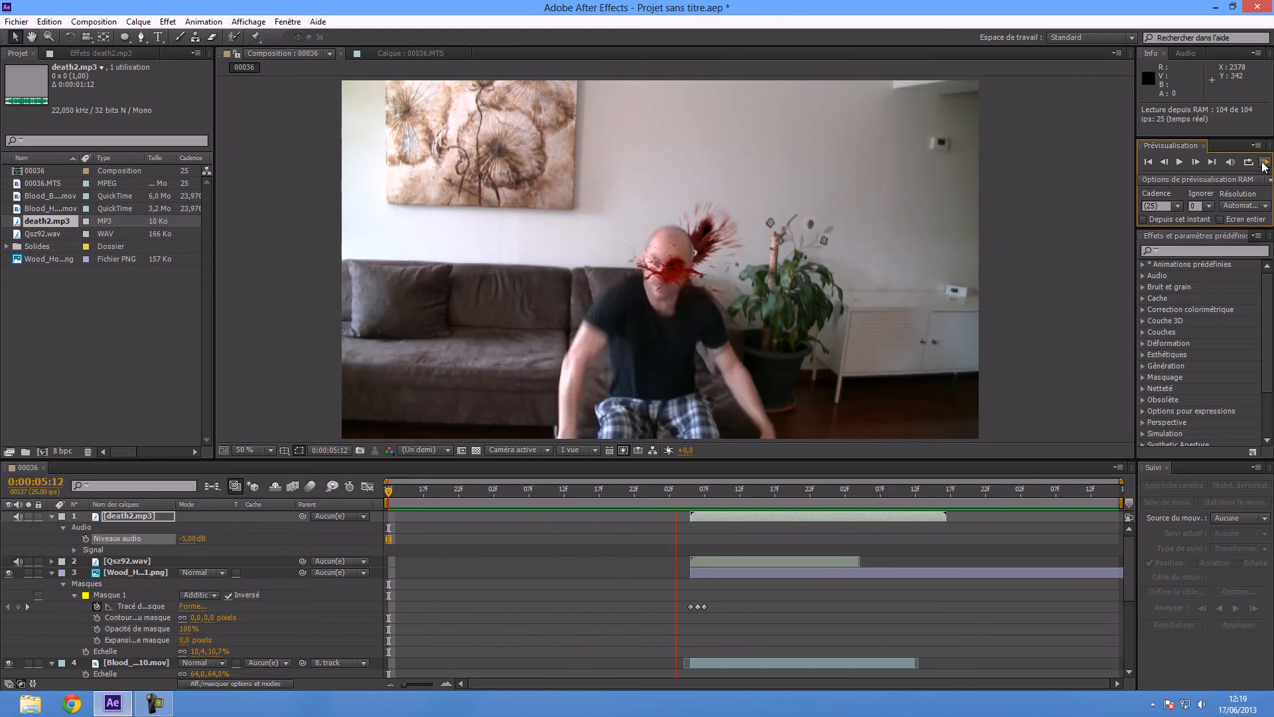
left_click(1265, 164)
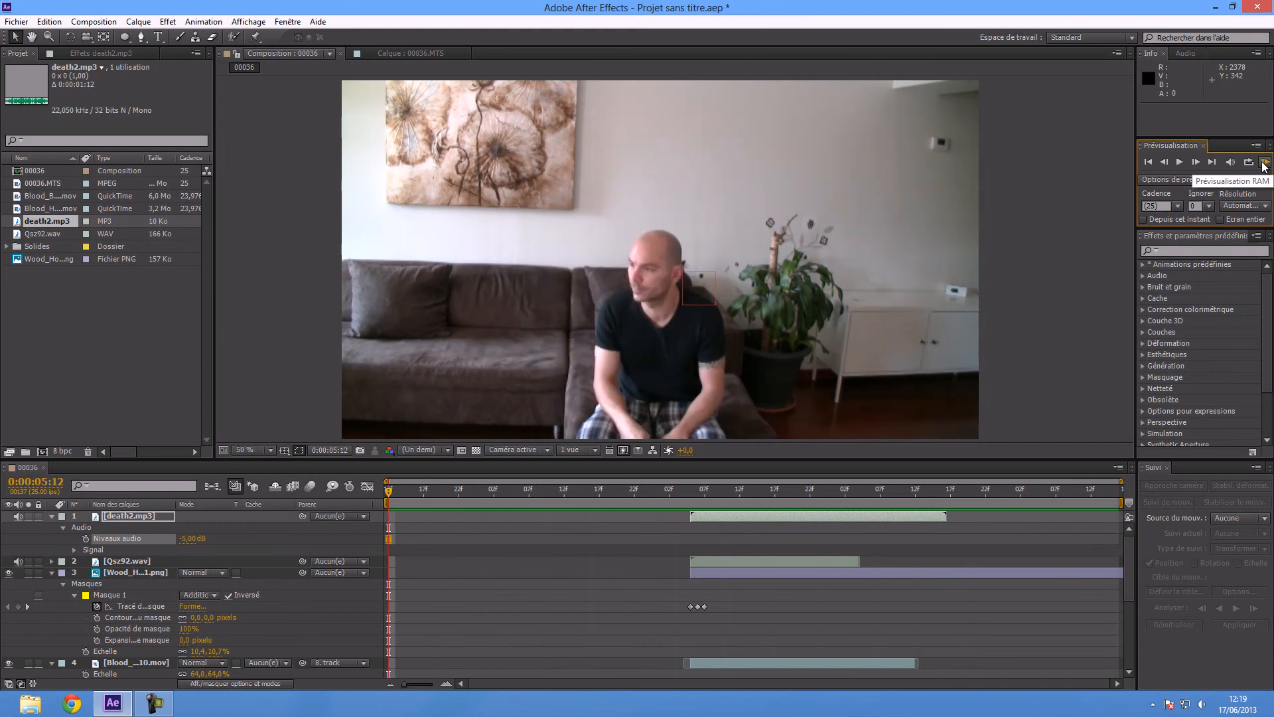
left_click_drag(392, 490, 747, 540)
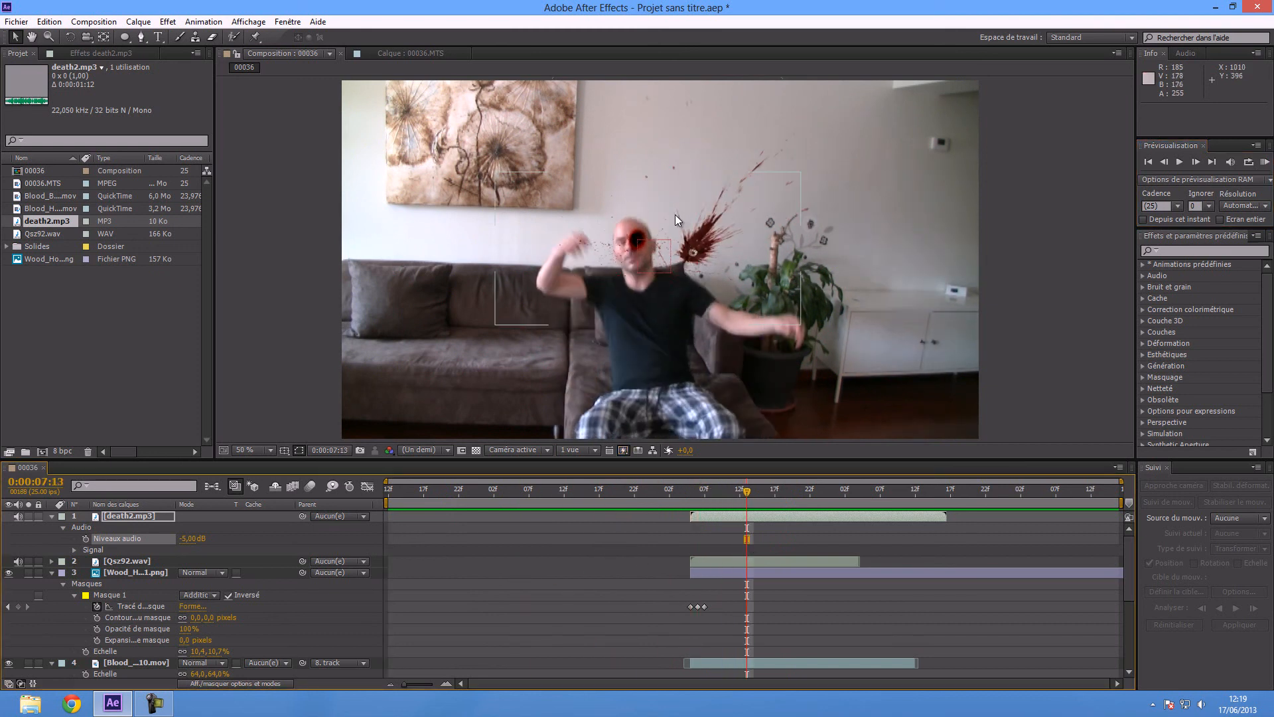